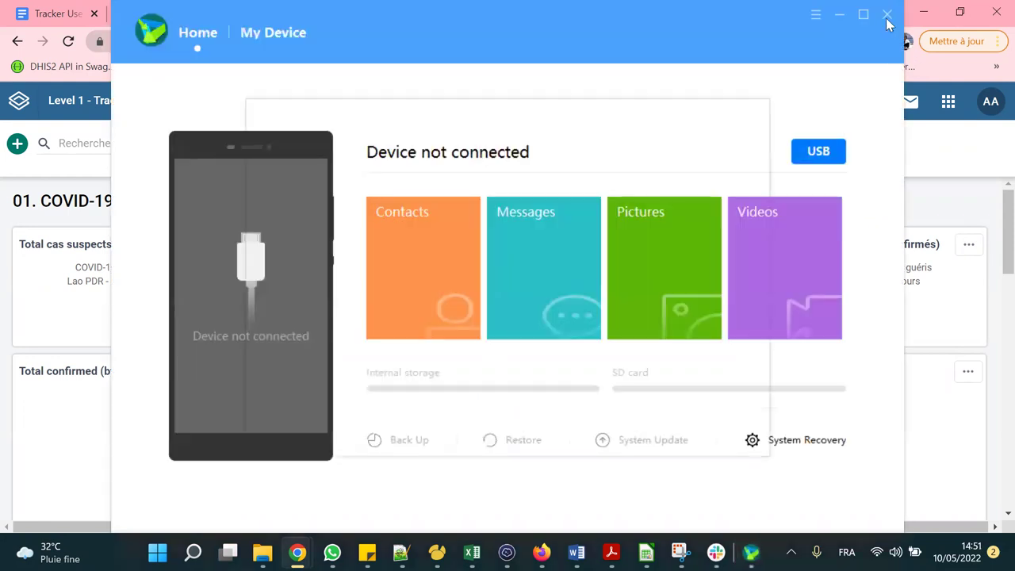
# Dismiss the Connect to Device prompt and close the HiSuite phone manager window.
pyautogui.click(753, 115)
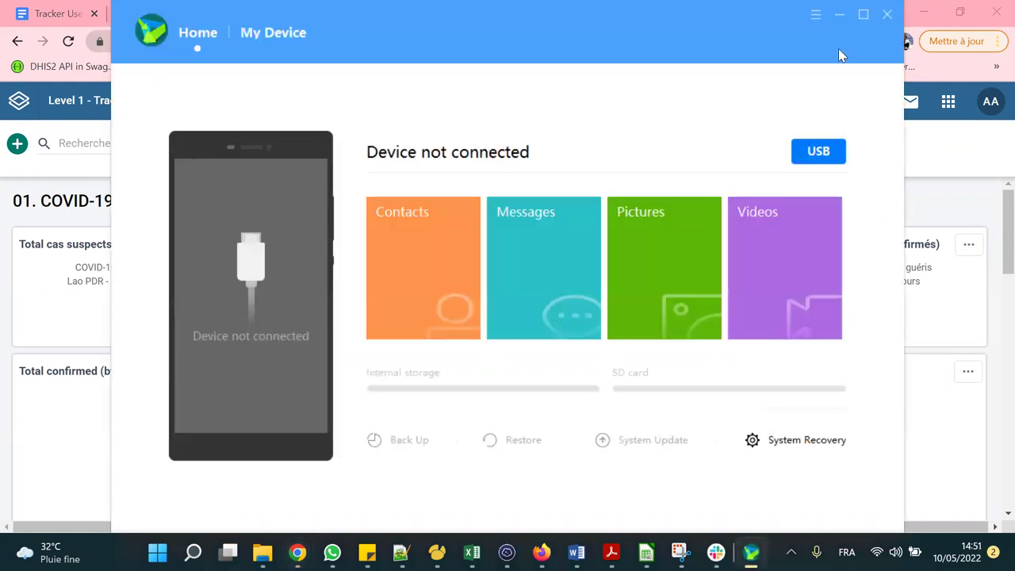
pyautogui.click(887, 14)
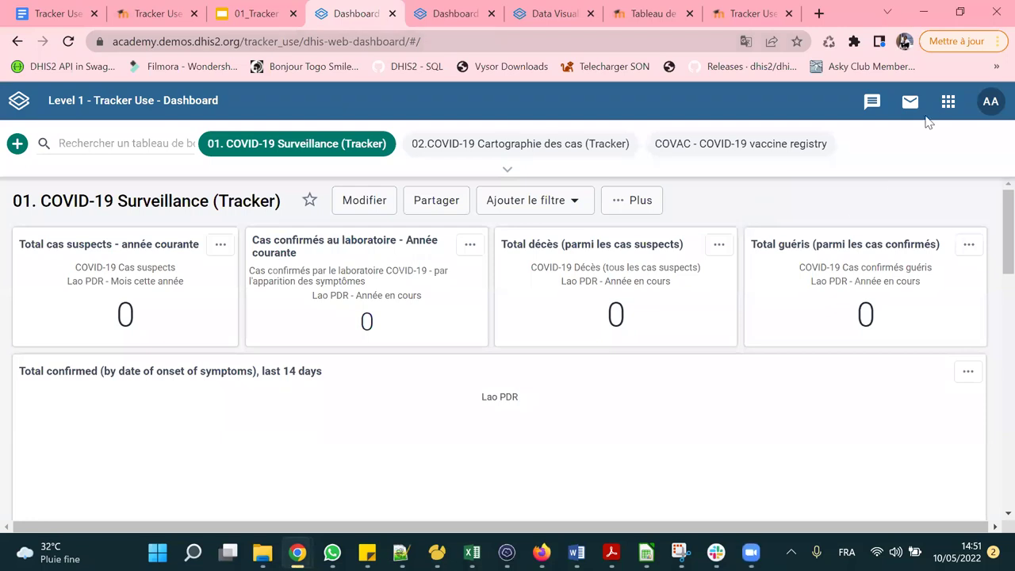
# Find Saisie Tracker in the DHIS2 apps list and launch it.
pyautogui.click(947, 102)
pyautogui.scroll(-8, 783, 317)
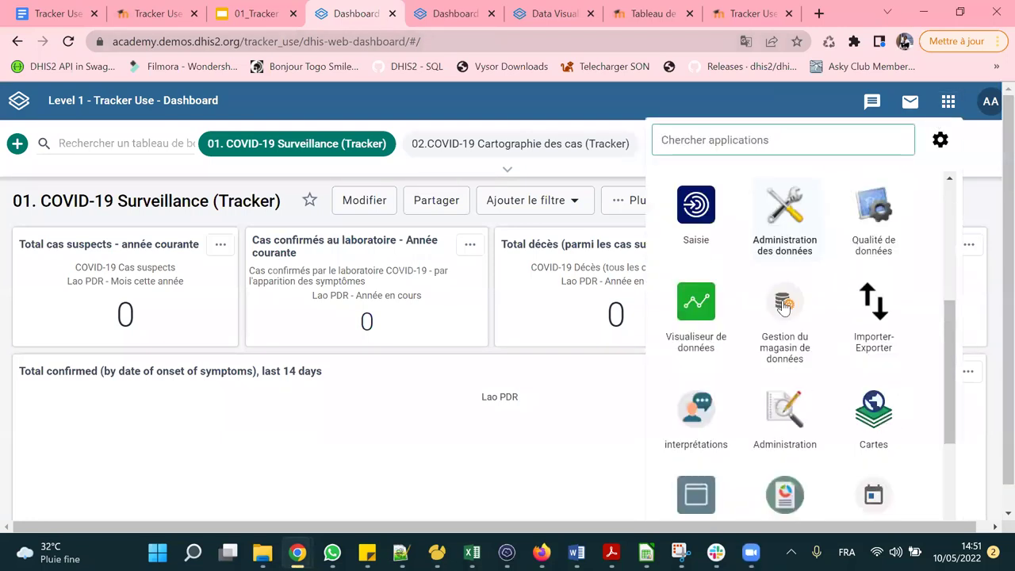
pyautogui.scroll(8, 783, 321)
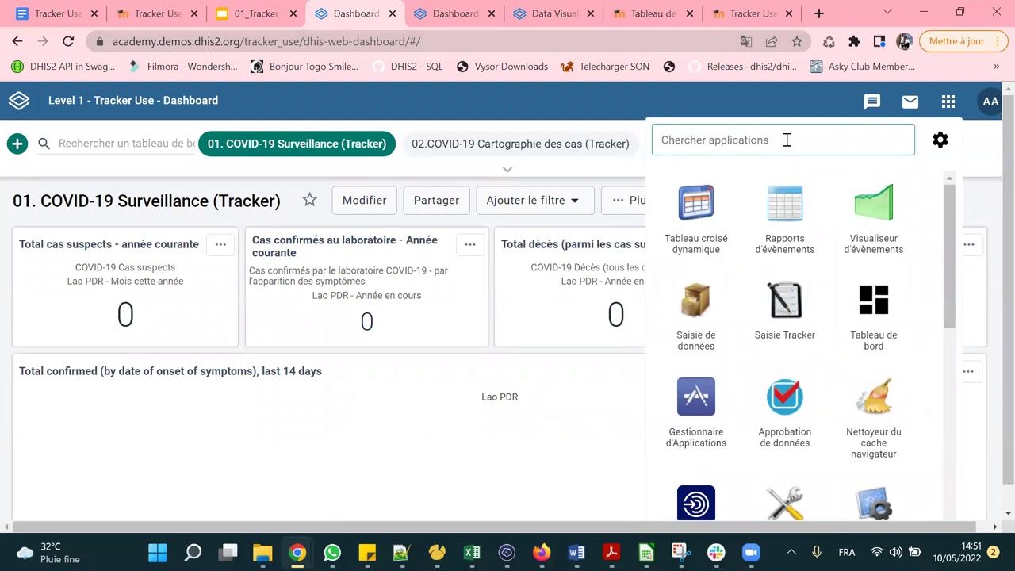
pyautogui.write('tra')
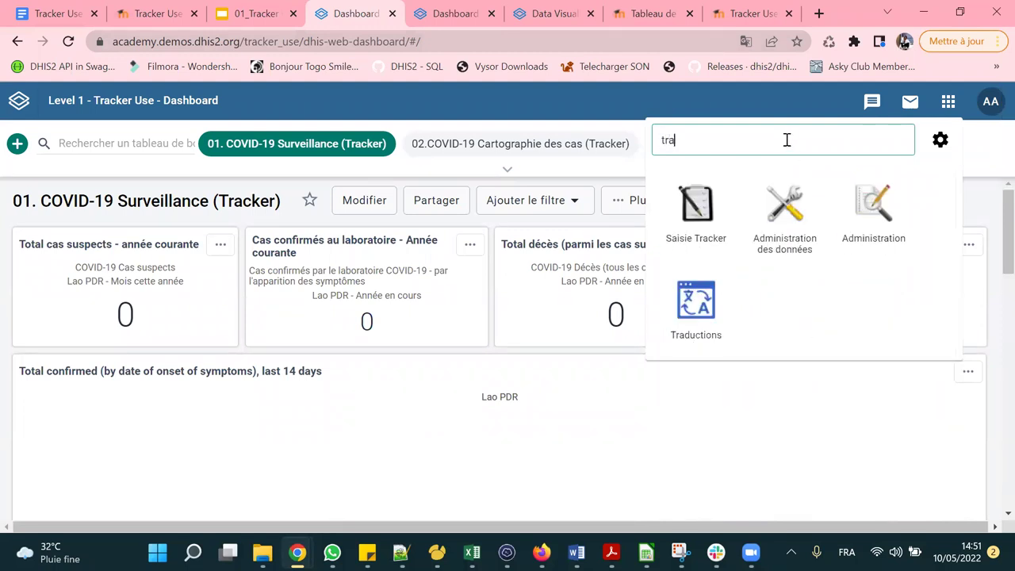
pyautogui.write('cker')
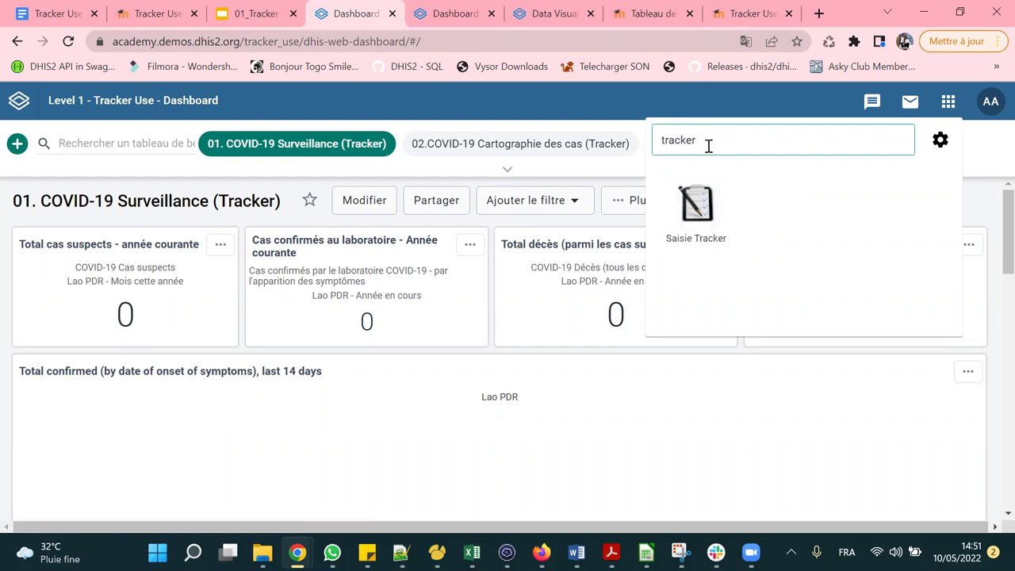
pyautogui.press('BackSpace')
pyautogui.press('BackSpace')
pyautogui.press('BackSpace')
pyautogui.press('BackSpace')
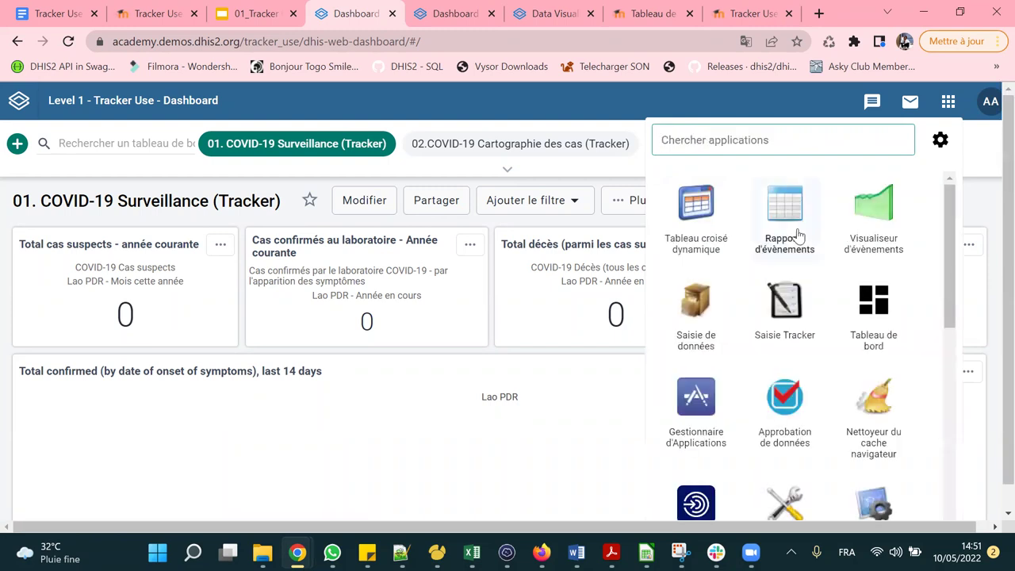
pyautogui.scroll(-2, 761, 301)
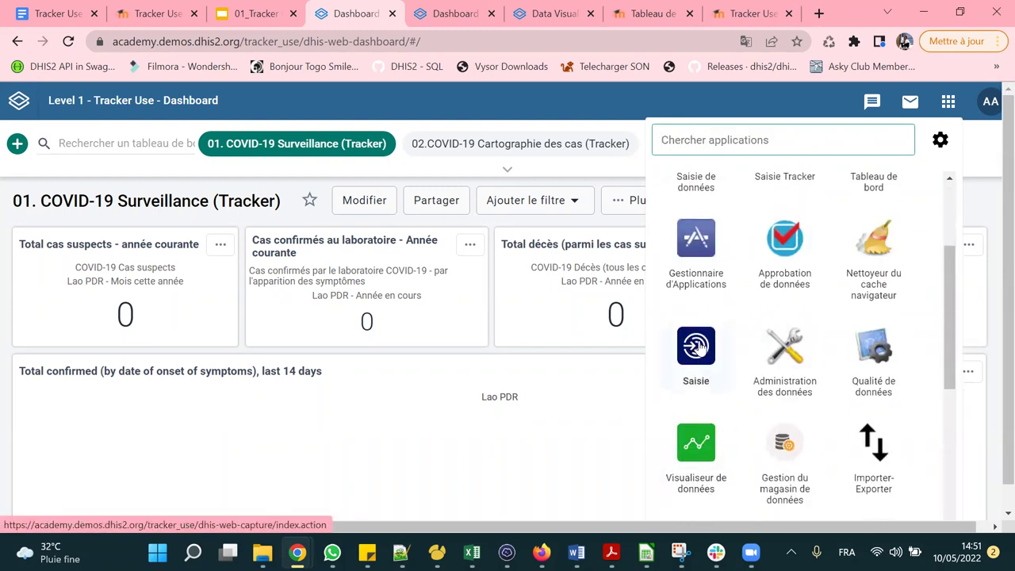
pyautogui.scroll(-1, 695, 347)
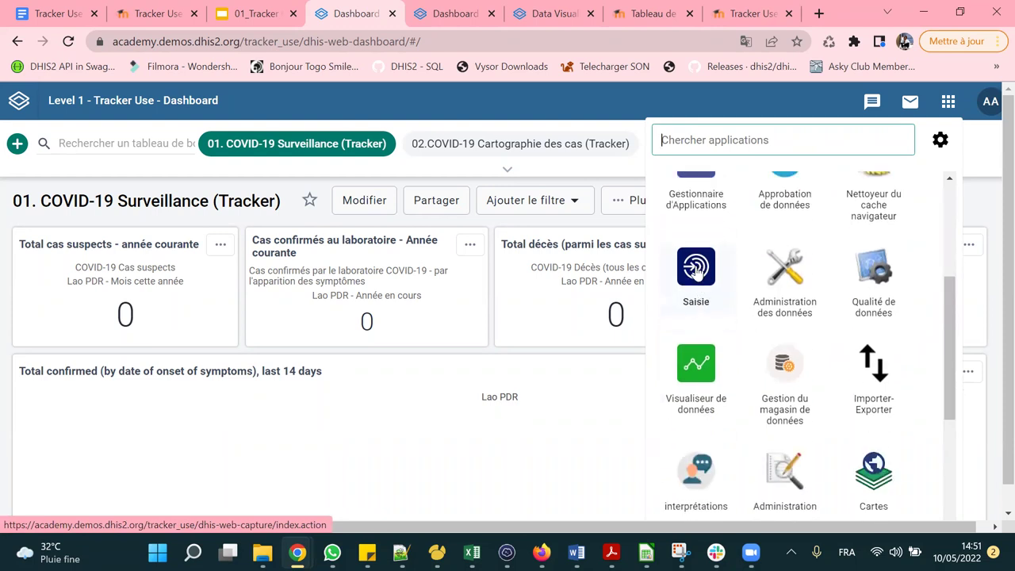
pyautogui.scroll(3, 695, 270)
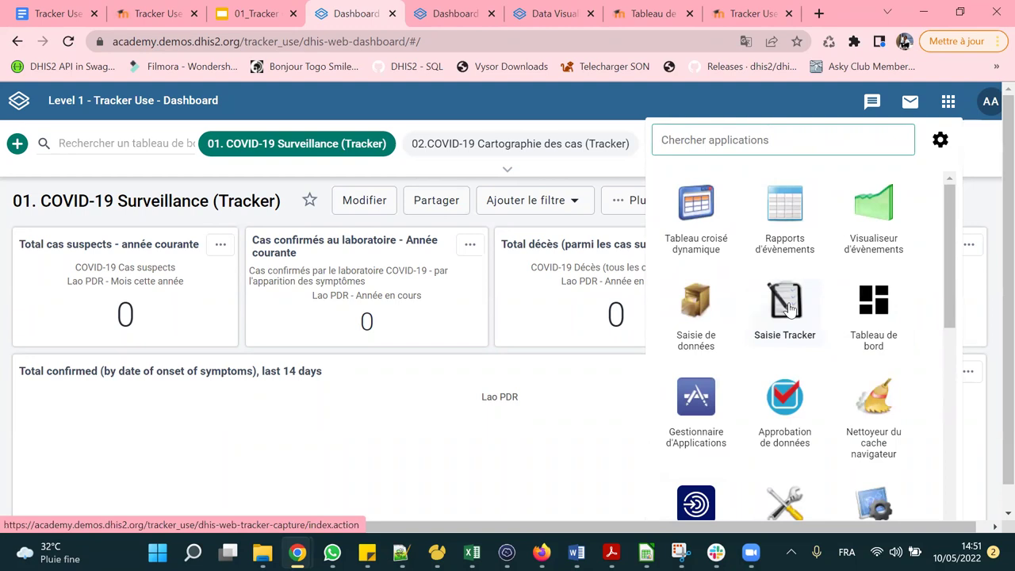
pyautogui.click(788, 307)
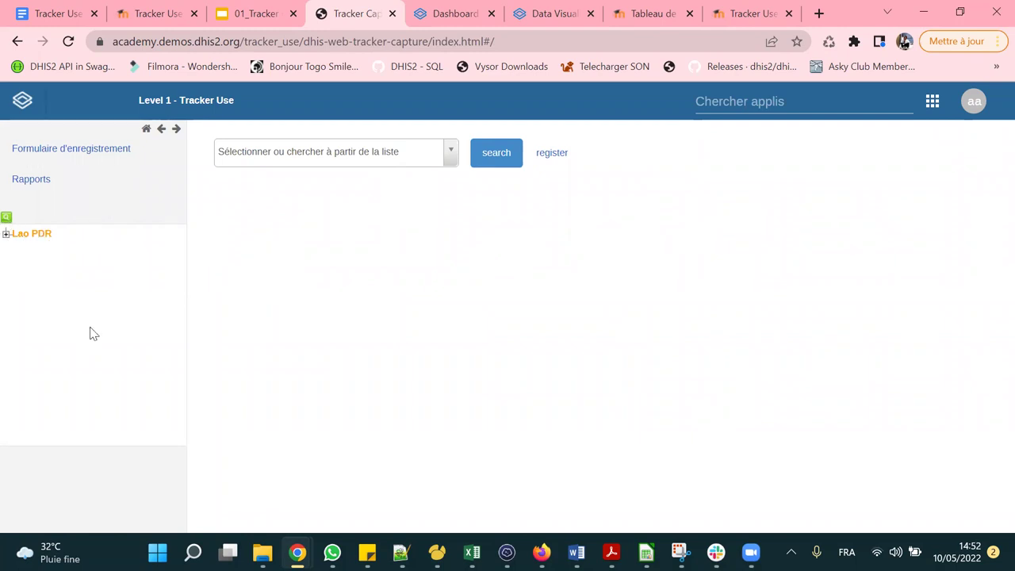
# Select CHW Mahosot under Lao PDR > 01 Vientiane Capital > 0001 CH Mahosot.
pyautogui.hotkey('ctrl', '+')
pyautogui.hotkey('ctrl', '+')
pyautogui.hotkey('ctrl', '+')
pyautogui.hotkey('ctrl', '+')
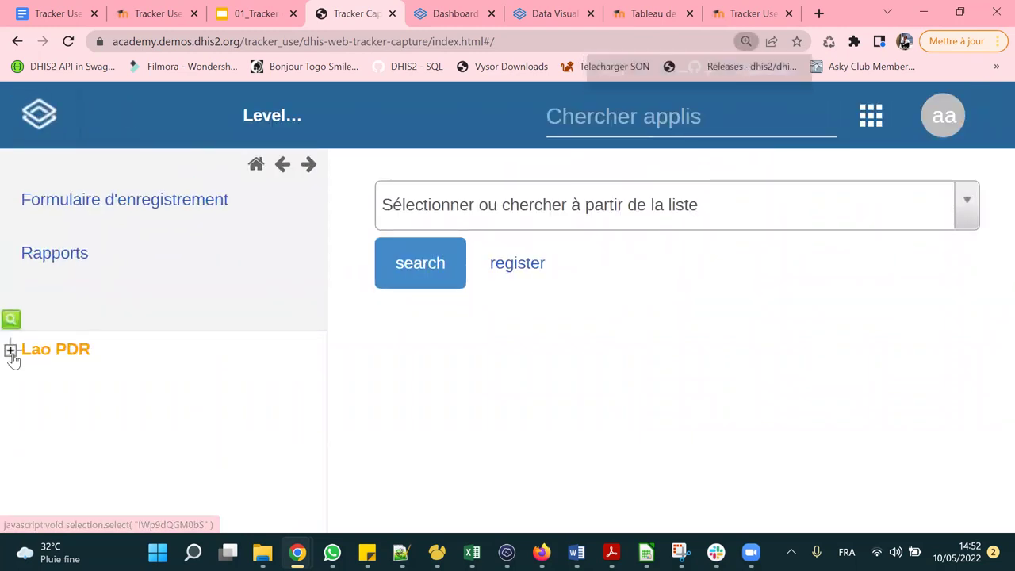
pyautogui.click(11, 351)
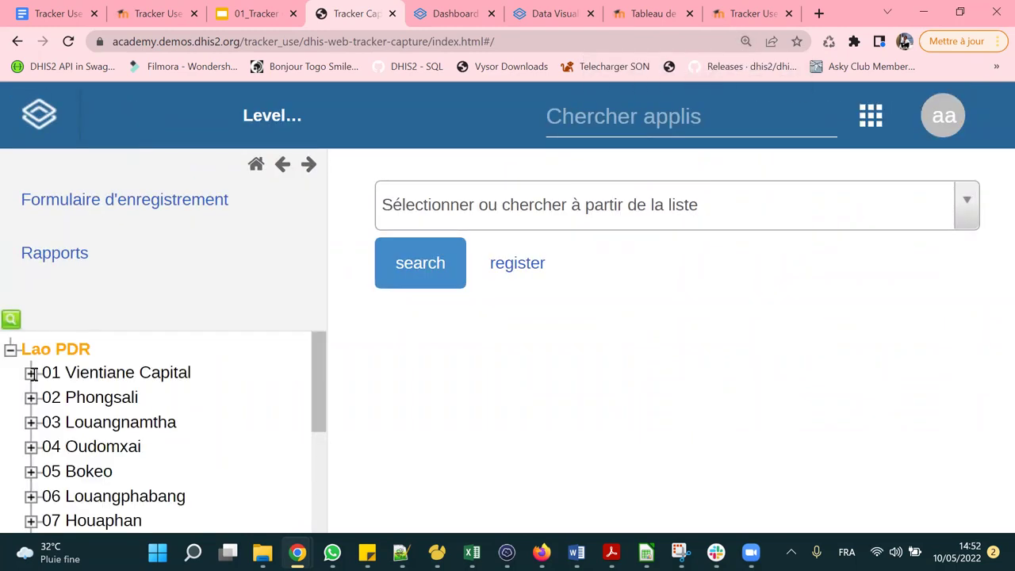
pyautogui.click(31, 374)
pyautogui.click(52, 396)
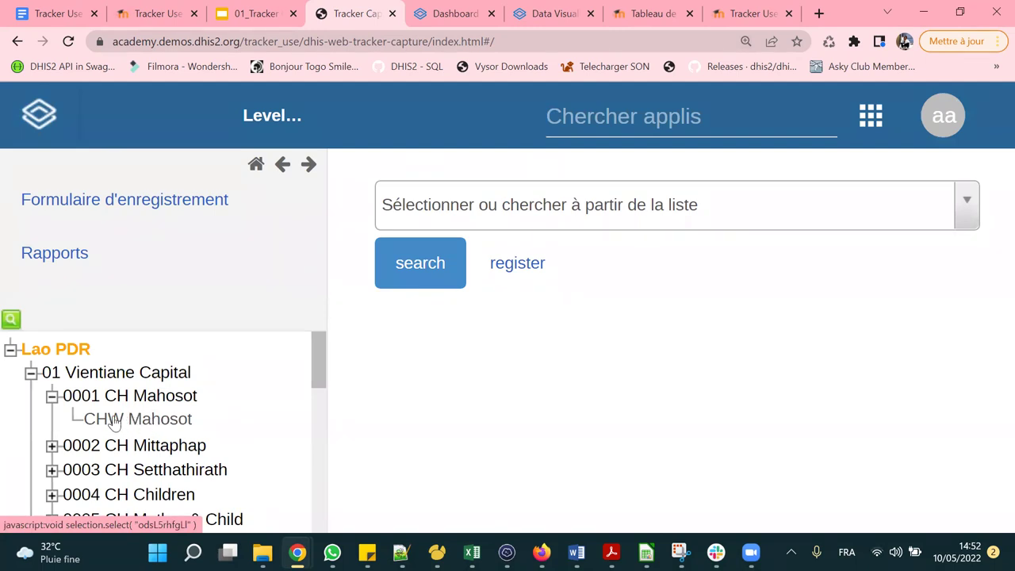
pyautogui.click(145, 425)
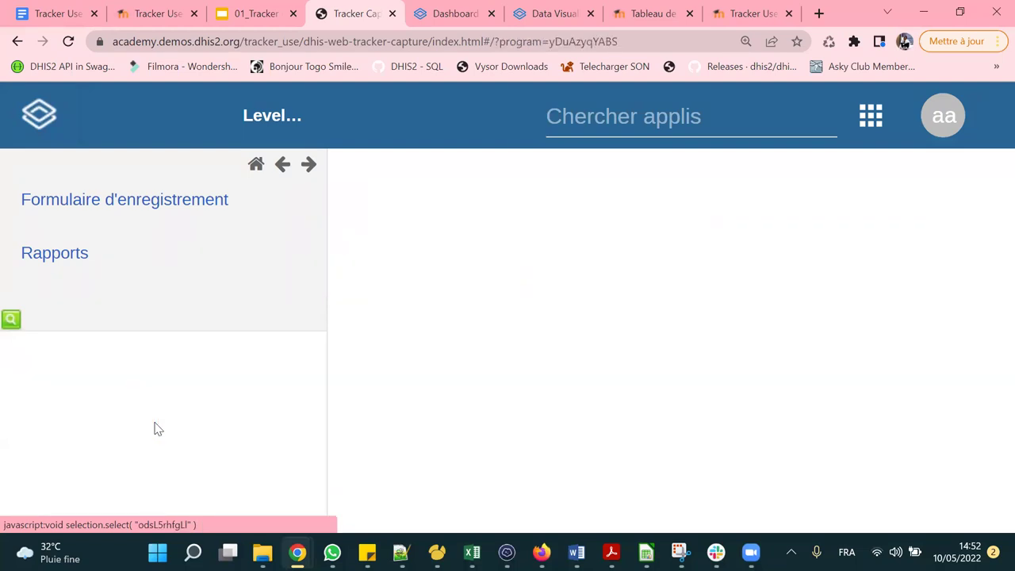
pyautogui.hotkey('ctrl', '-')
pyautogui.hotkey('ctrl', '-')
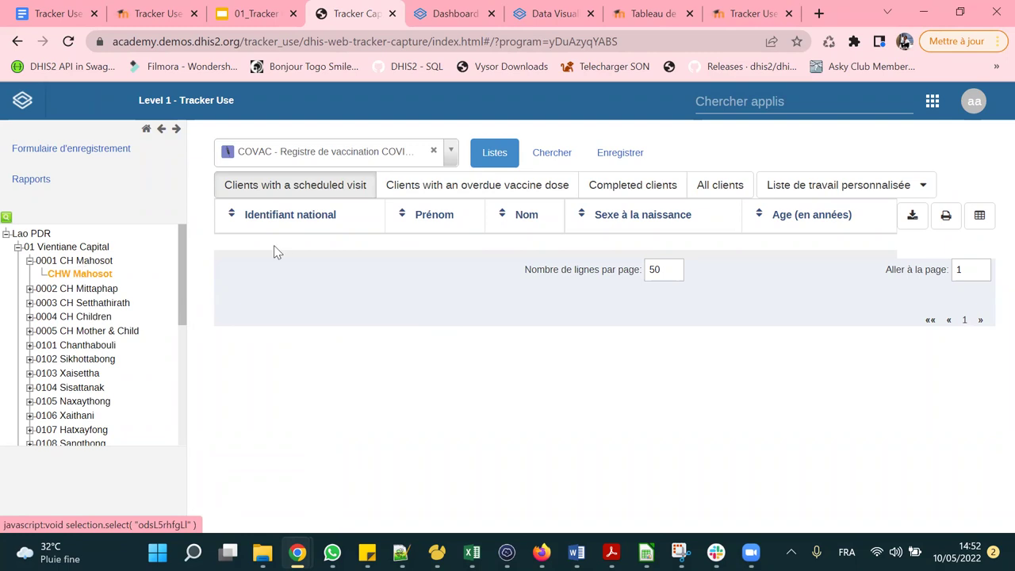
# Keep COVAC - Registre de vaccination COVID-19 as the selected program.
pyautogui.click(382, 158)
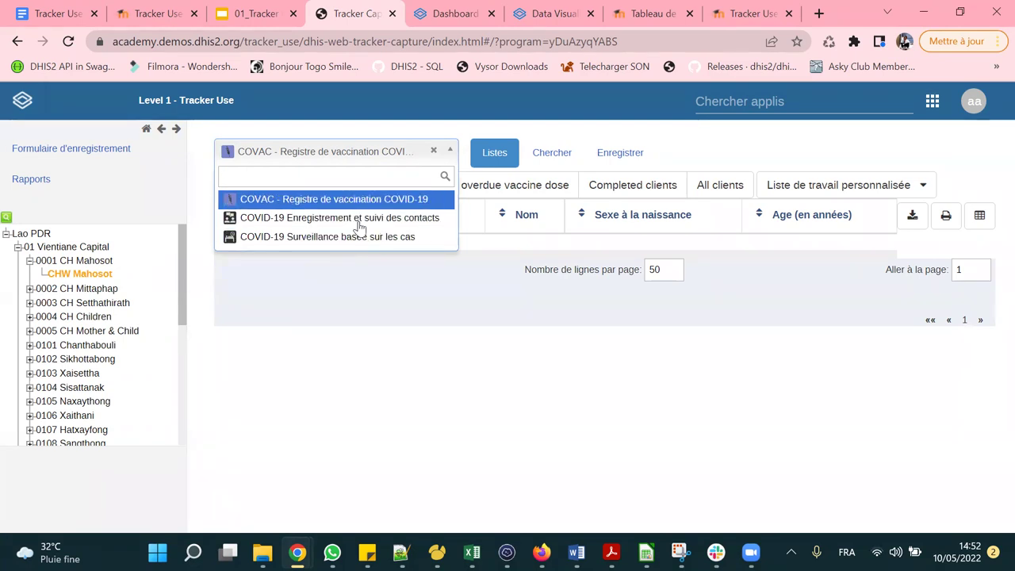
pyautogui.click(370, 349)
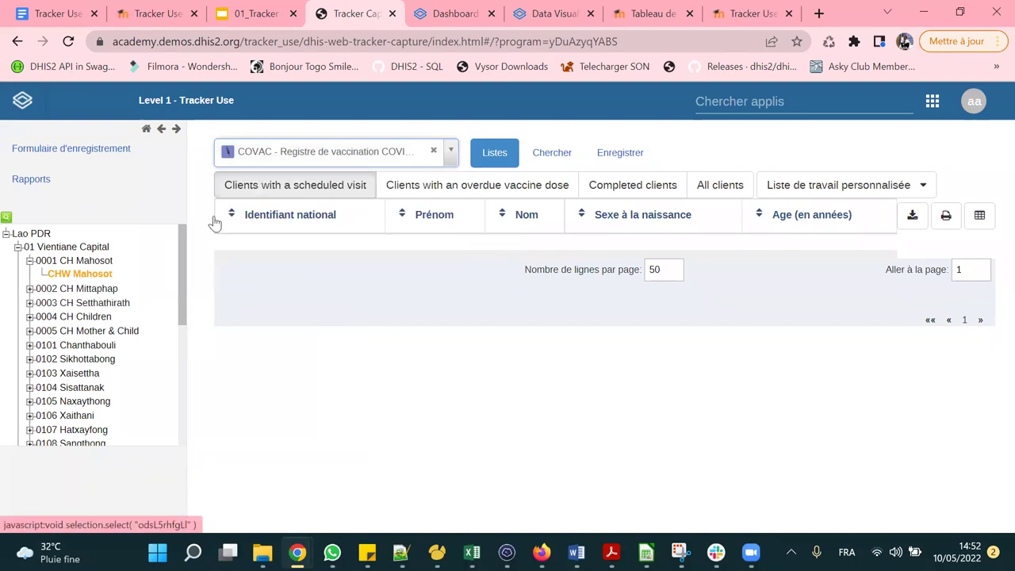
pyautogui.click(329, 151)
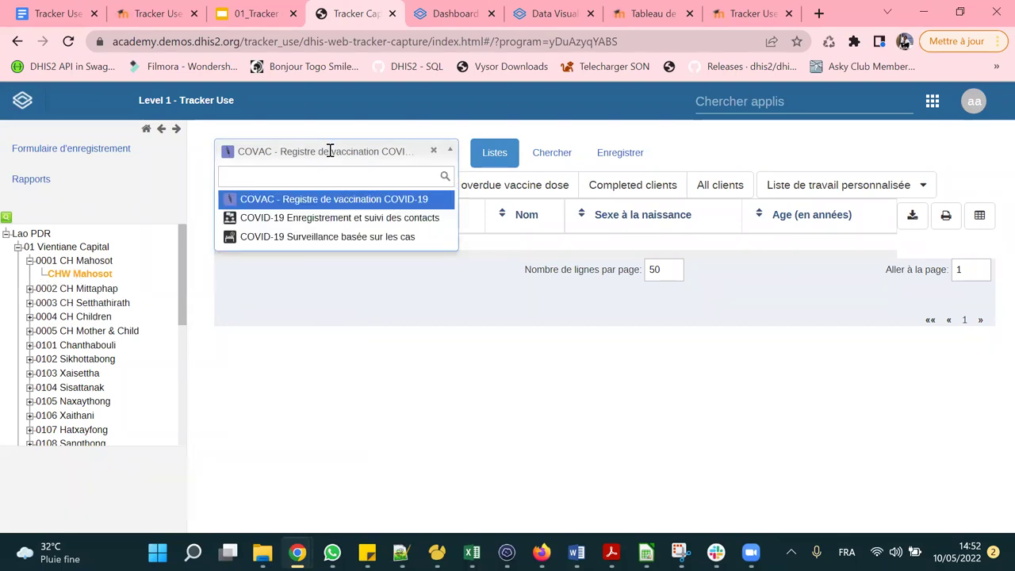
pyautogui.click(329, 205)
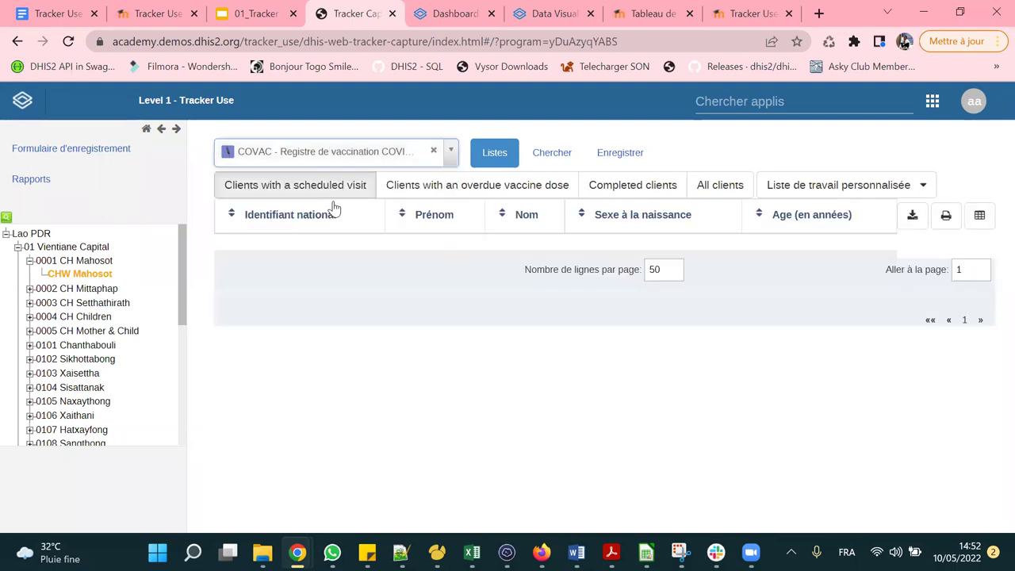
# Review clients with an overdue vaccine dose, then switch to the Chercher search form.
pyautogui.hotkey('ctrl', '-')
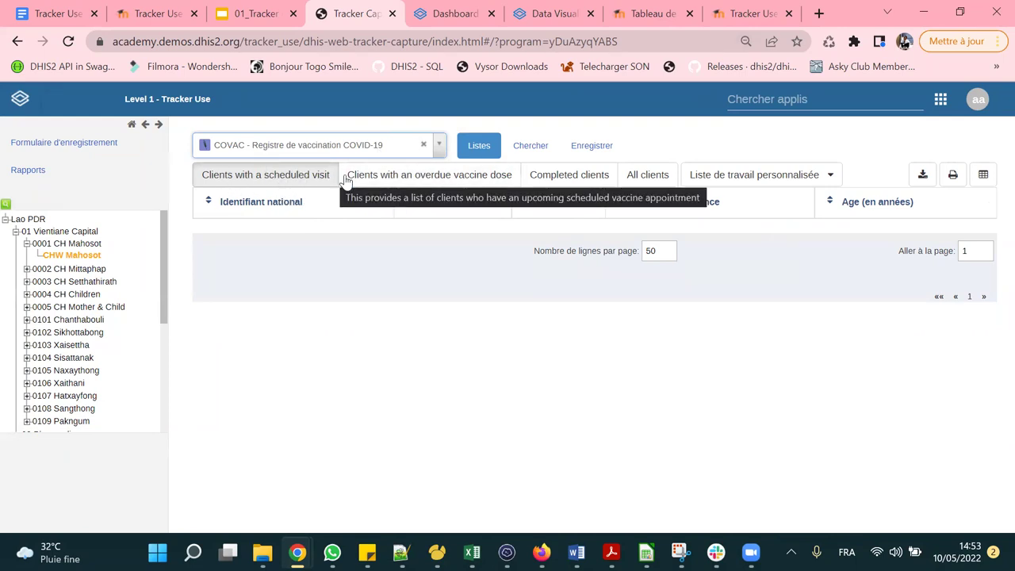
pyautogui.click(466, 178)
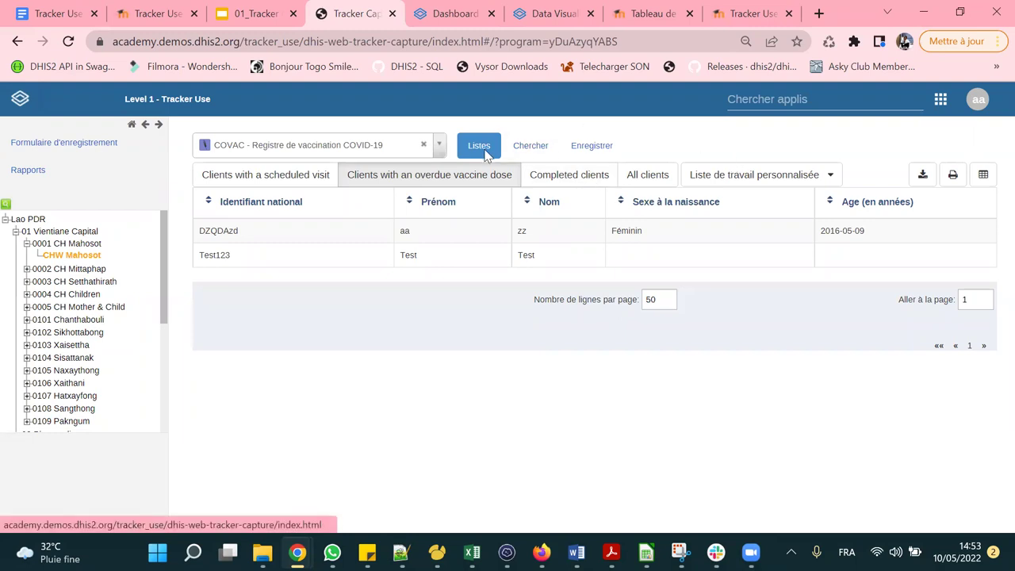
pyautogui.click(527, 151)
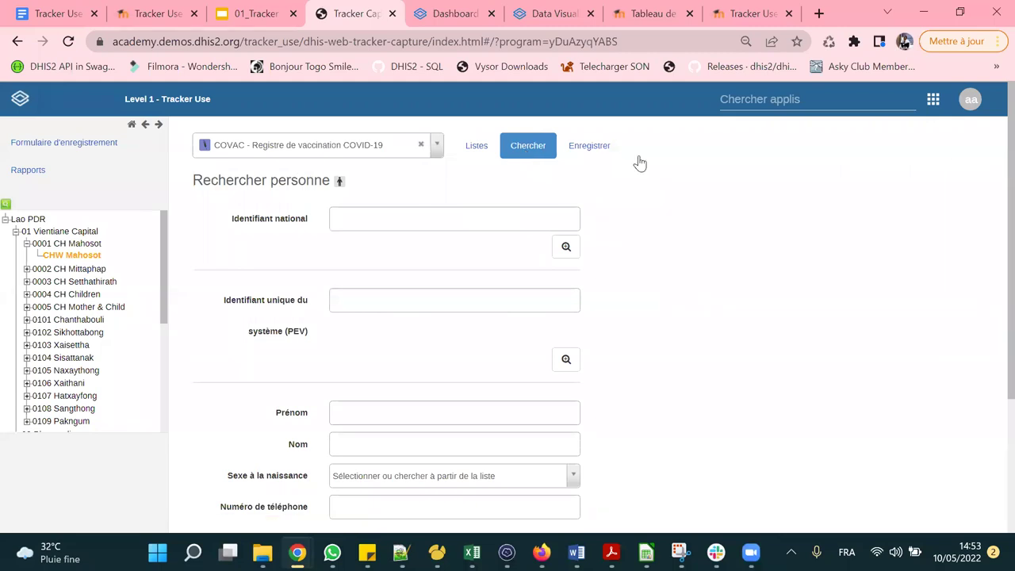
# View the Enregistrer registration form, then return to the Listes client lists.
pyautogui.click(591, 149)
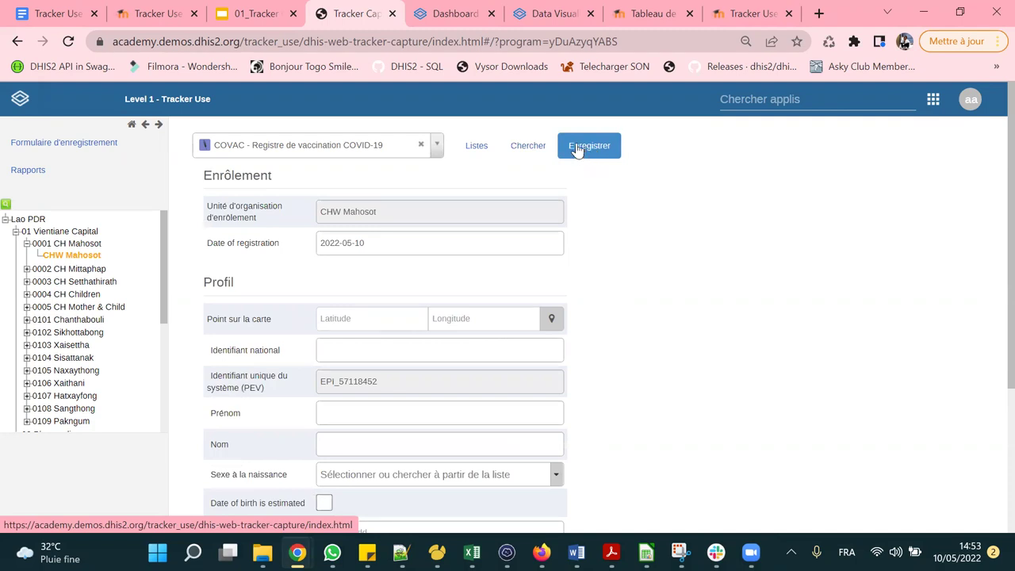
pyautogui.click(480, 149)
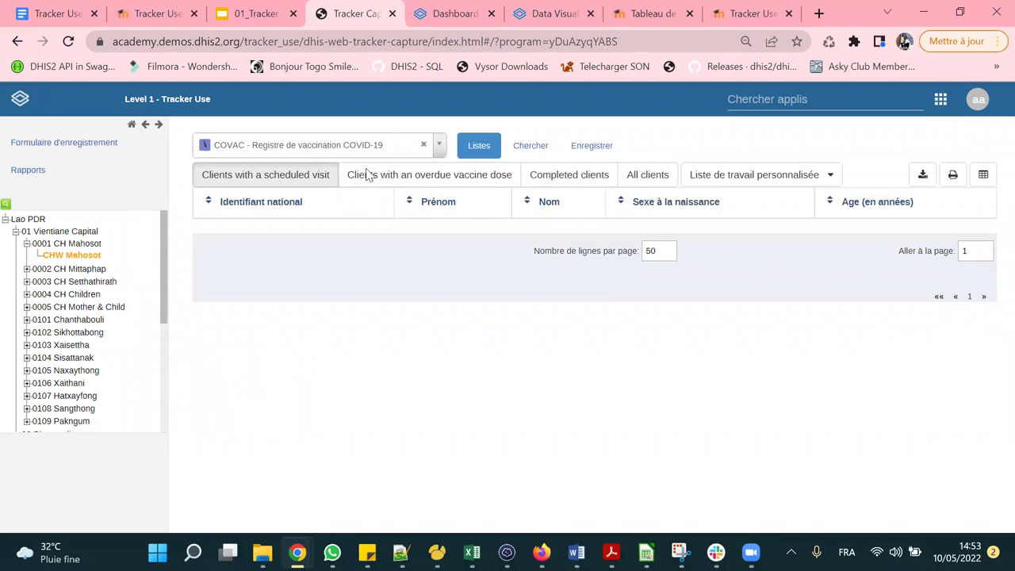
pyautogui.click(339, 147)
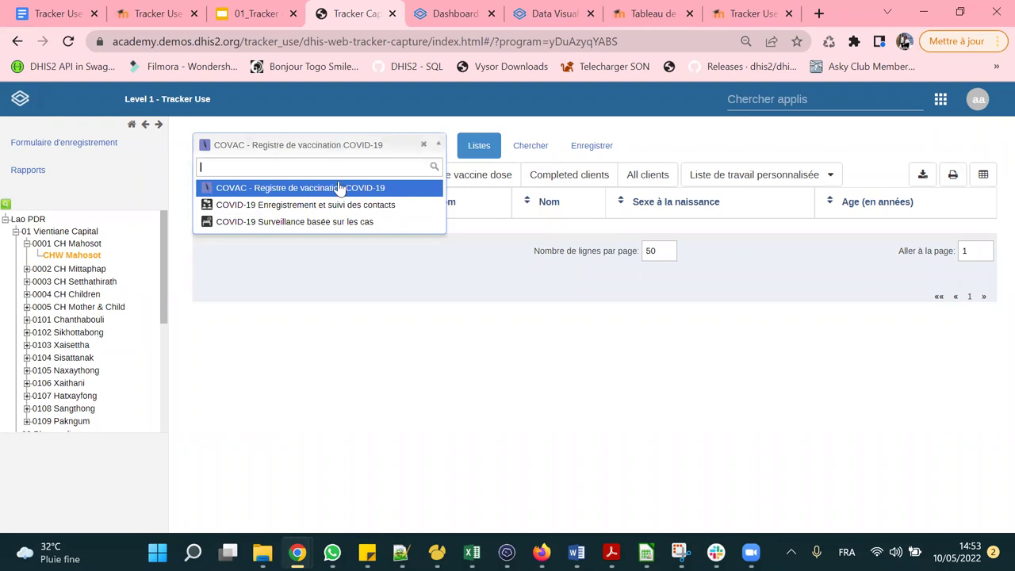
pyautogui.click(305, 208)
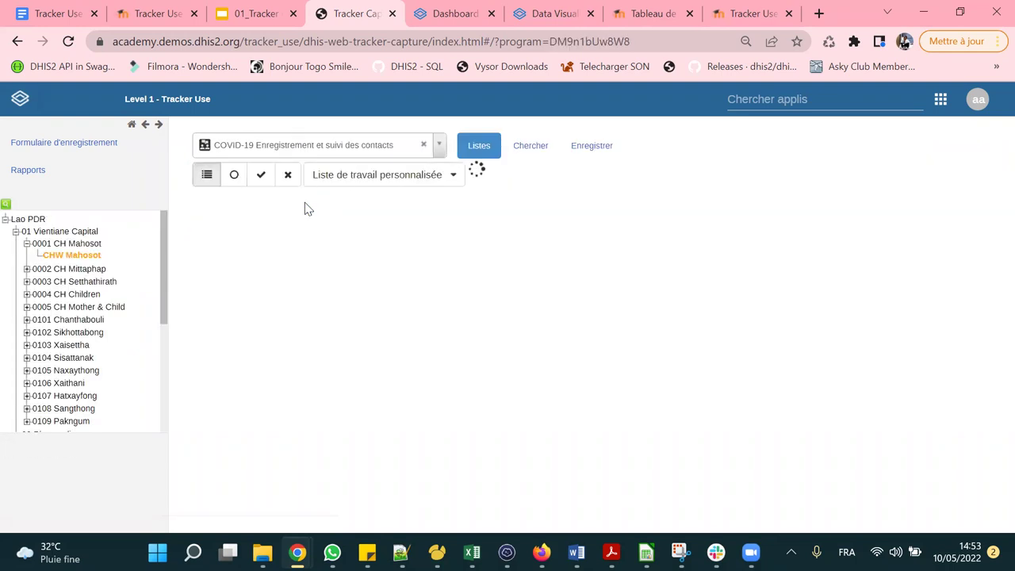
pyautogui.click(316, 147)
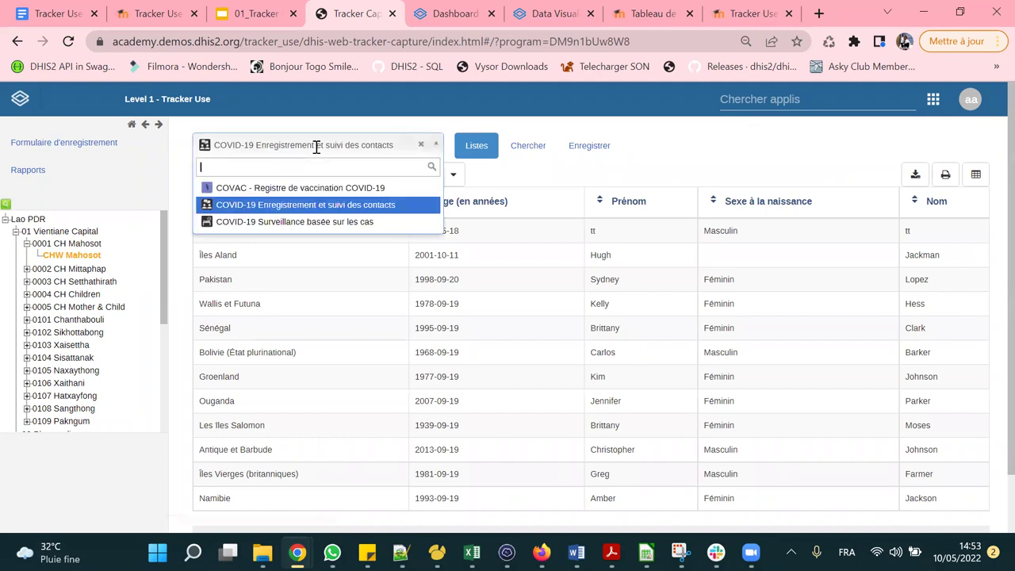
pyautogui.click(313, 189)
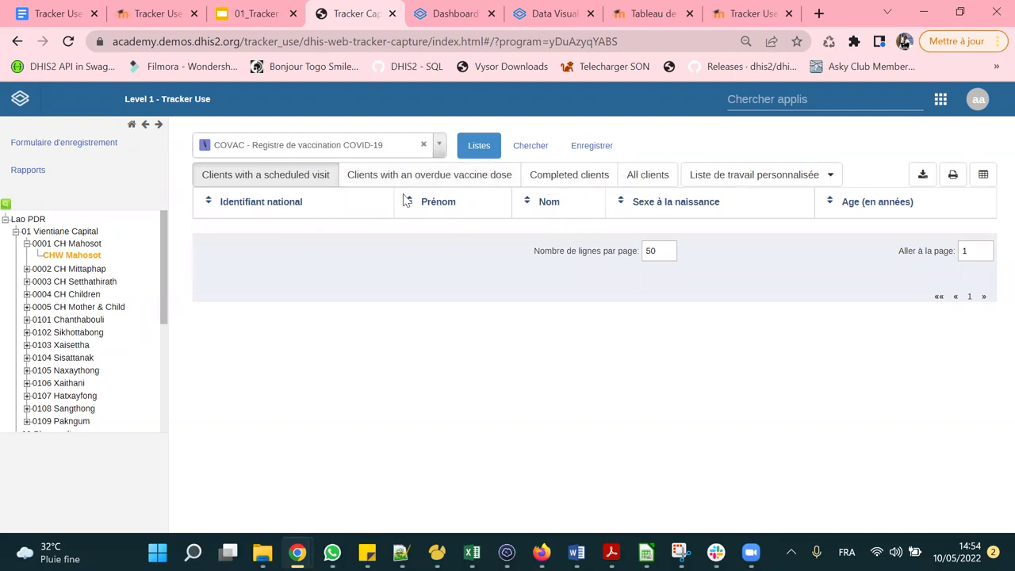
pyautogui.click(635, 178)
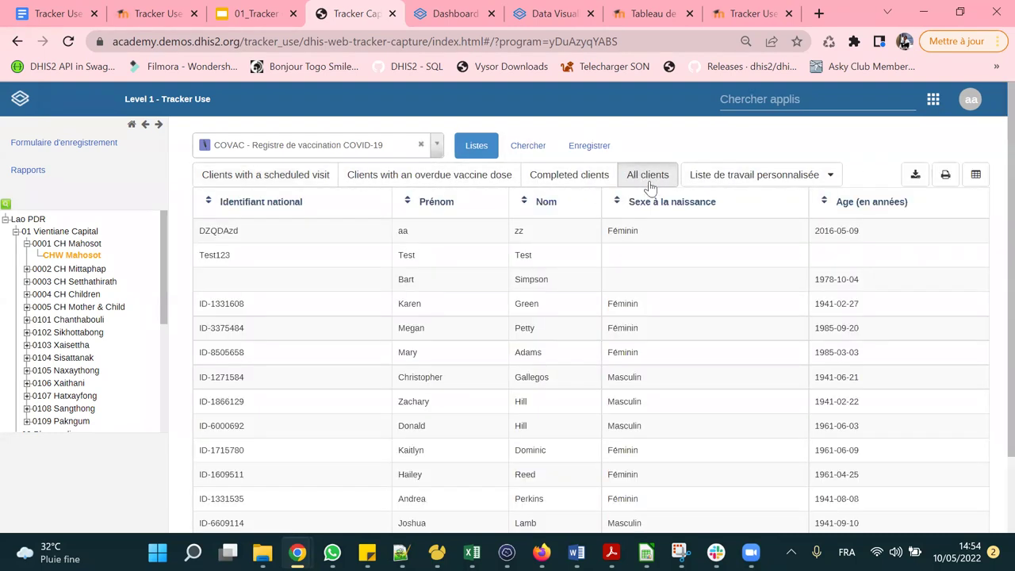
pyautogui.middleClick(542, 238)
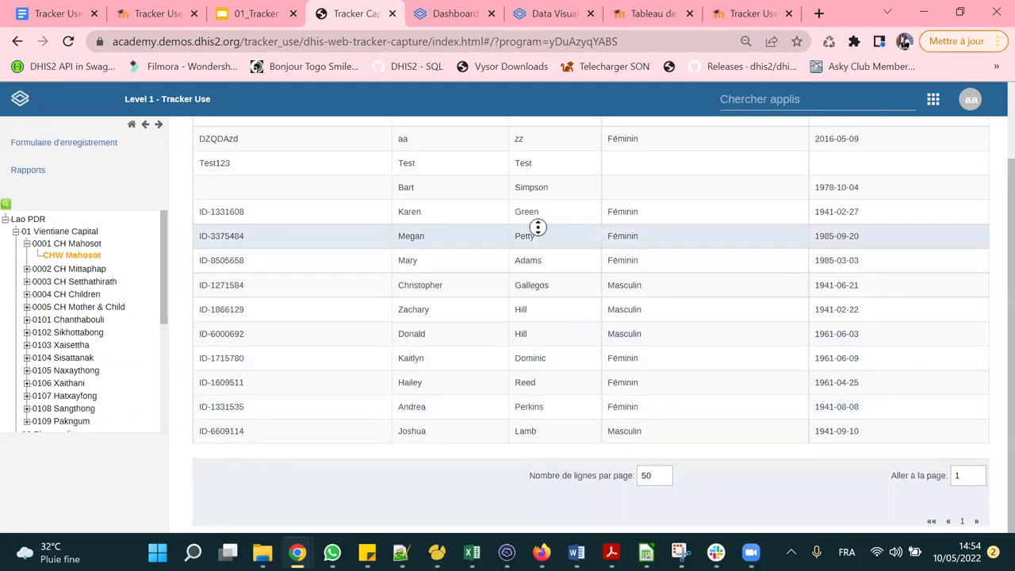
pyautogui.scroll(2, 736, 185)
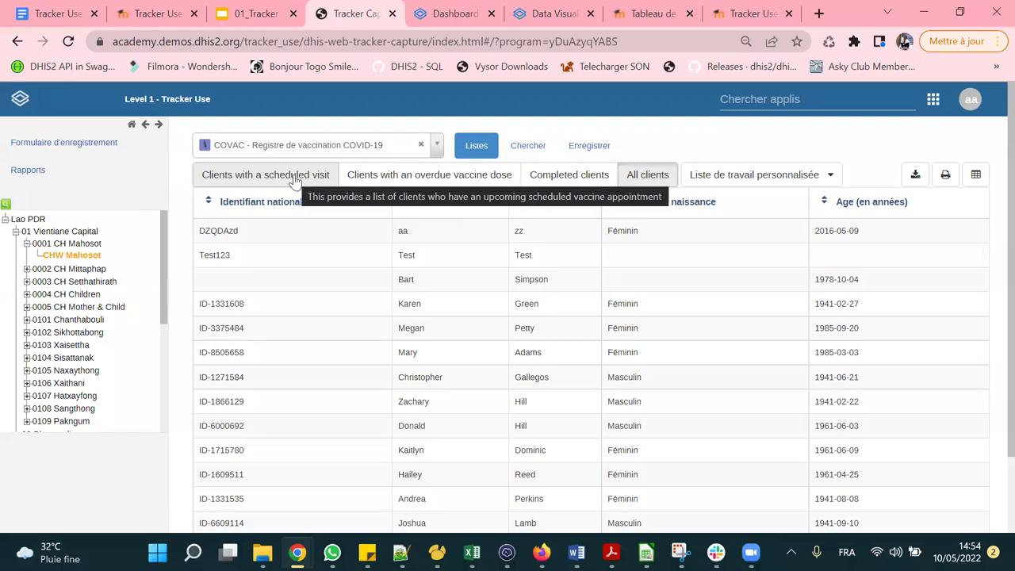
pyautogui.click(294, 179)
pyautogui.click(650, 175)
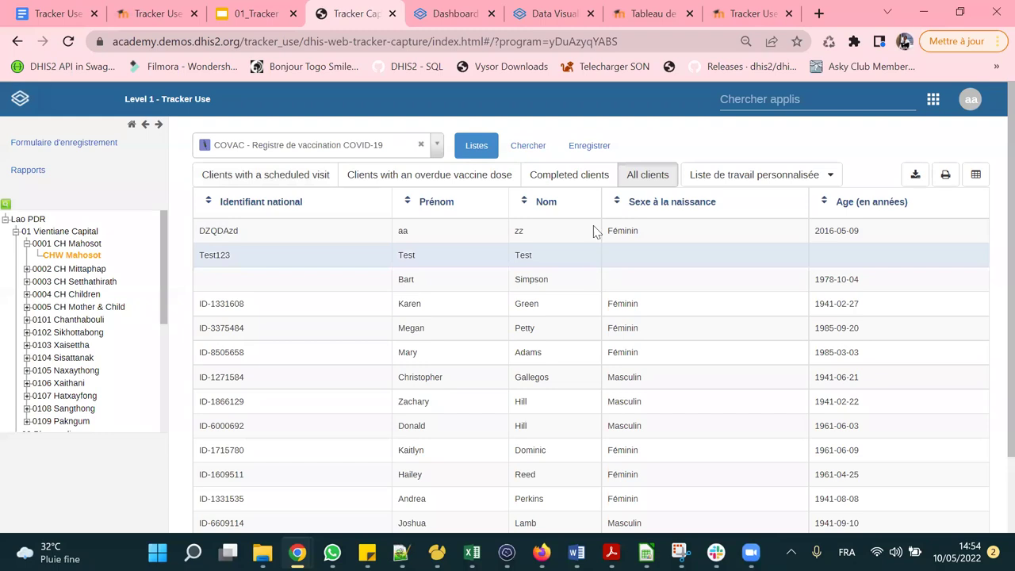
pyautogui.scroll(-2, 584, 290)
pyautogui.scroll(2, 555, 238)
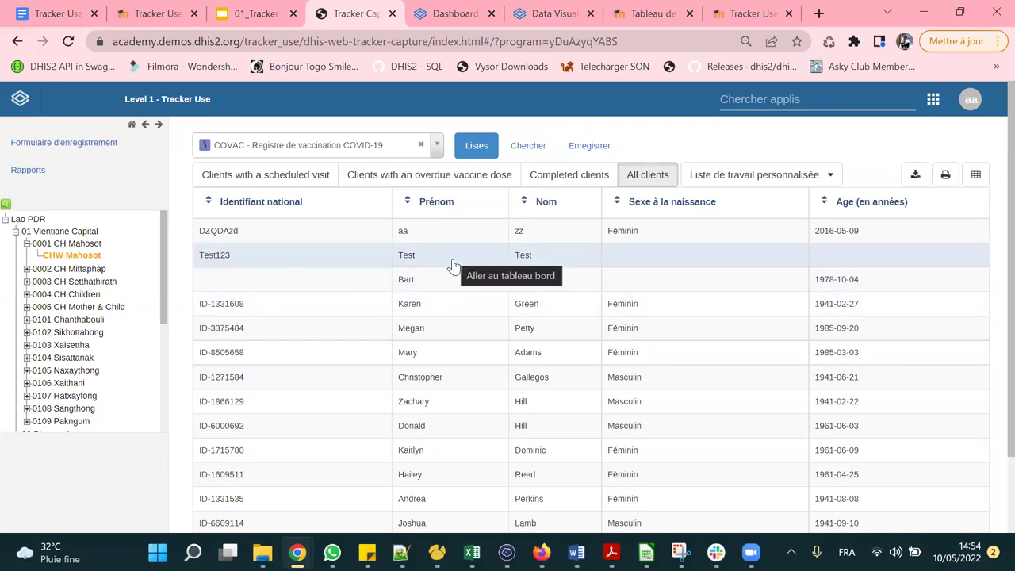
pyautogui.click(568, 179)
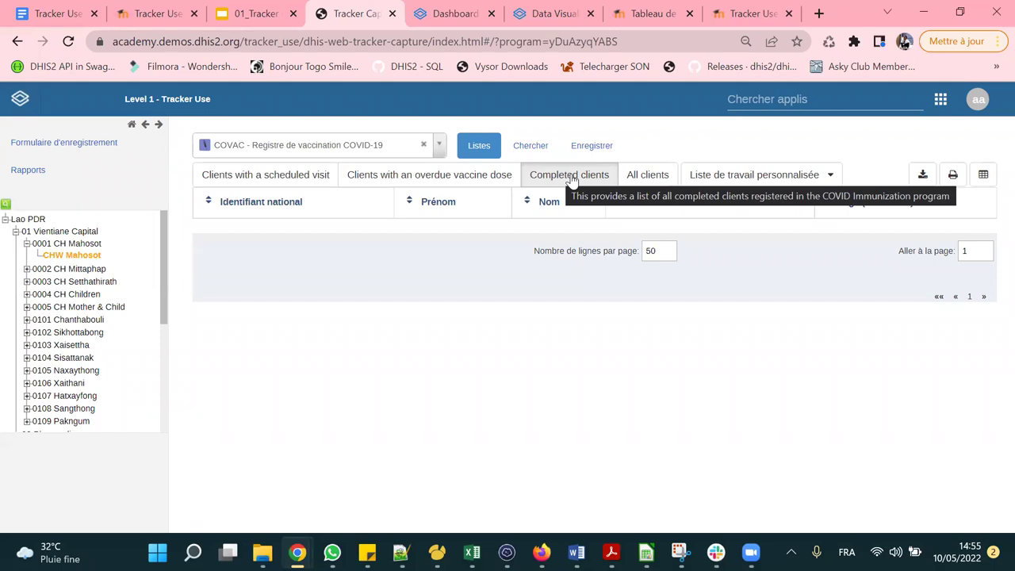
pyautogui.click(638, 175)
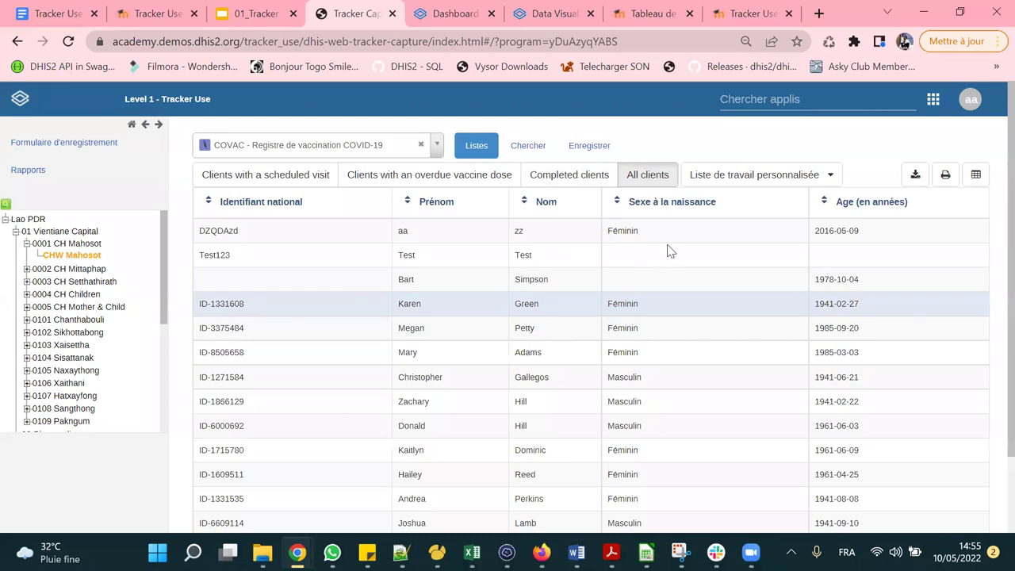
# Set the custom work list's organisation unit scope to Tous les enfants.
pyautogui.click(744, 178)
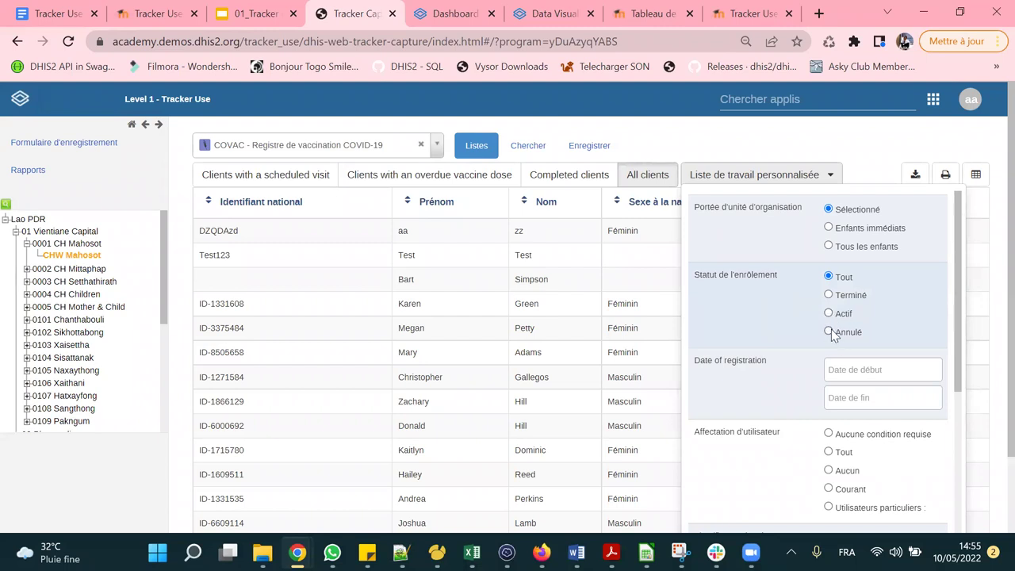
pyautogui.scroll(-2, 830, 329)
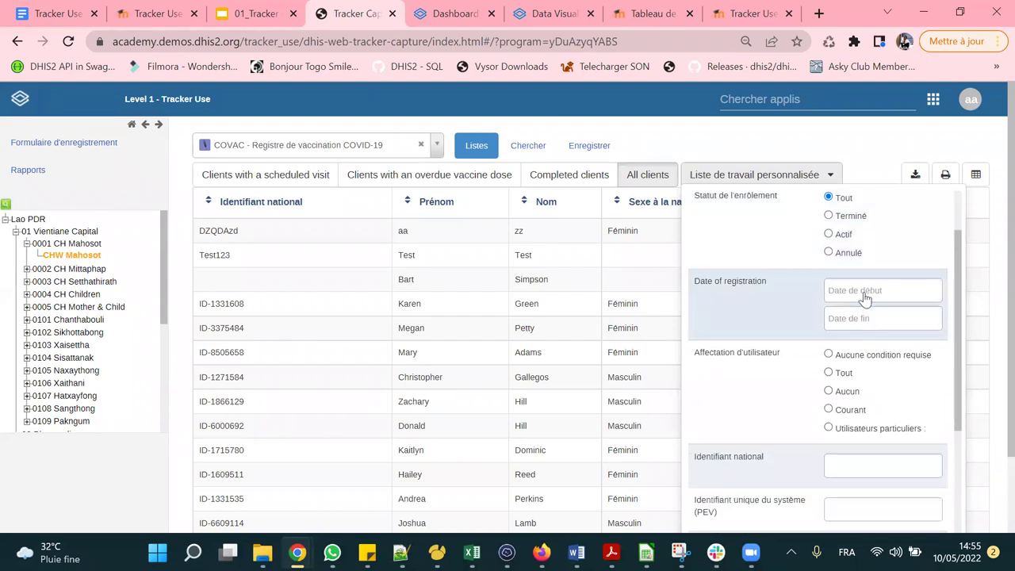
pyautogui.scroll(-8, 868, 381)
pyautogui.scroll(-1, 868, 383)
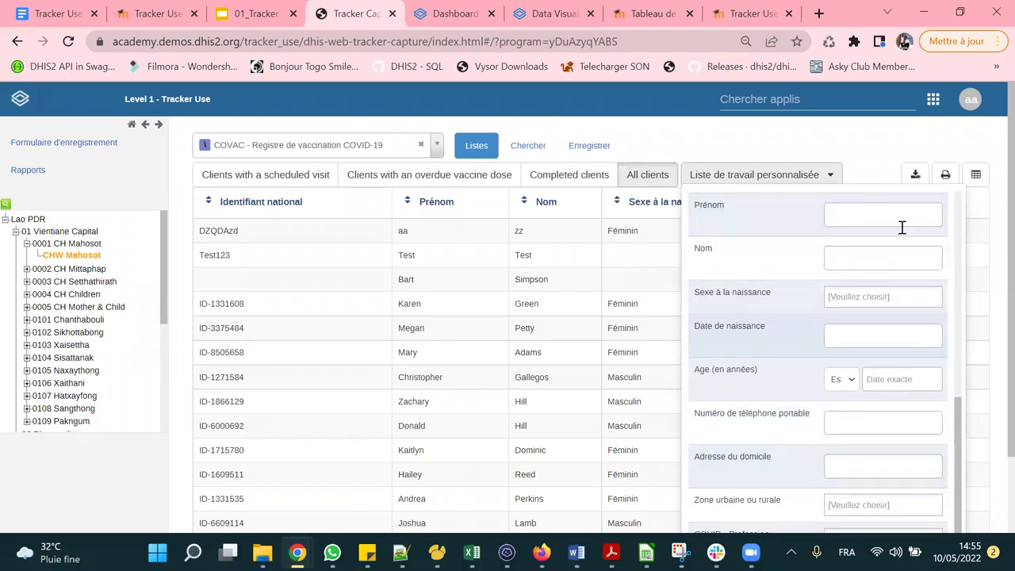
pyautogui.scroll(-2, 860, 357)
pyautogui.scroll(10, 866, 333)
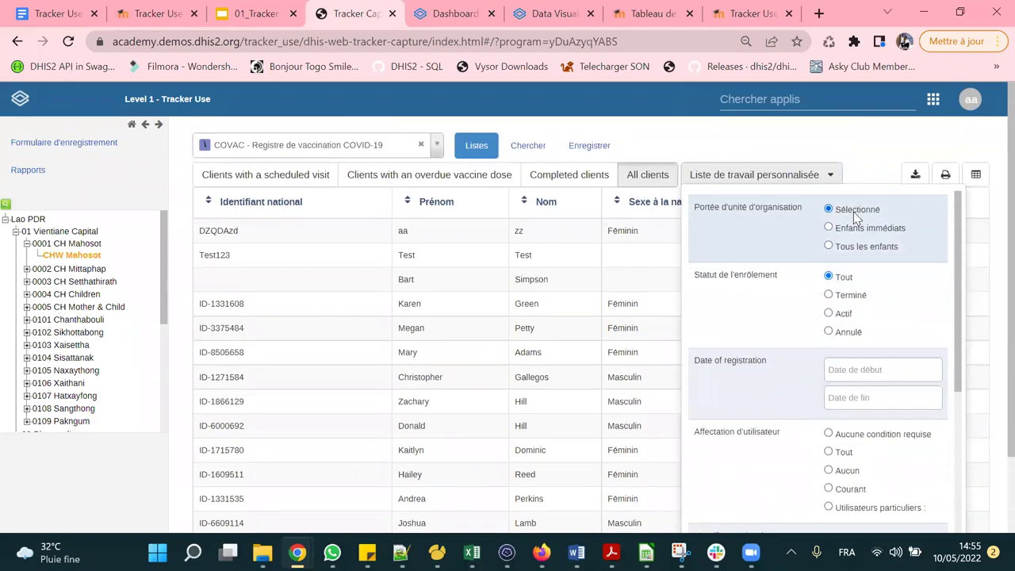
pyautogui.click(828, 247)
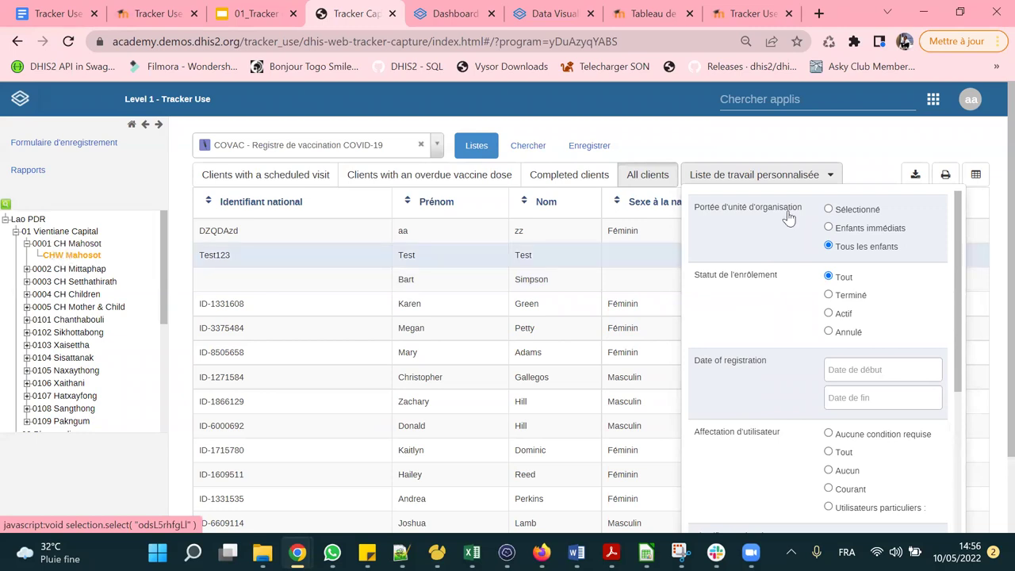
pyautogui.scroll(-2, 464, 292)
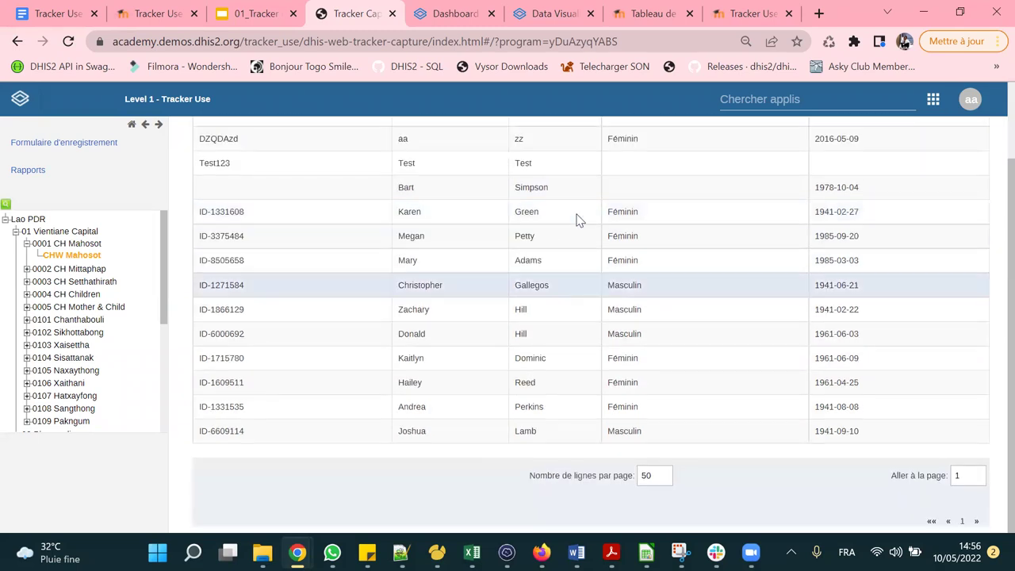
pyautogui.scroll(2, 587, 400)
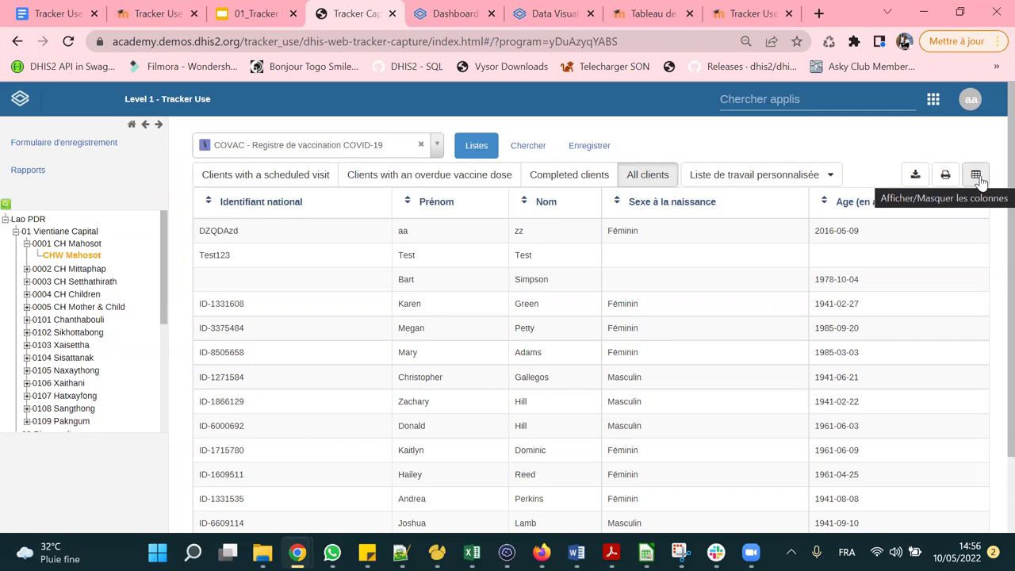
# Adjust the list columns so 'Données d'enregistrement' shows alongside Age.
pyautogui.click(976, 175)
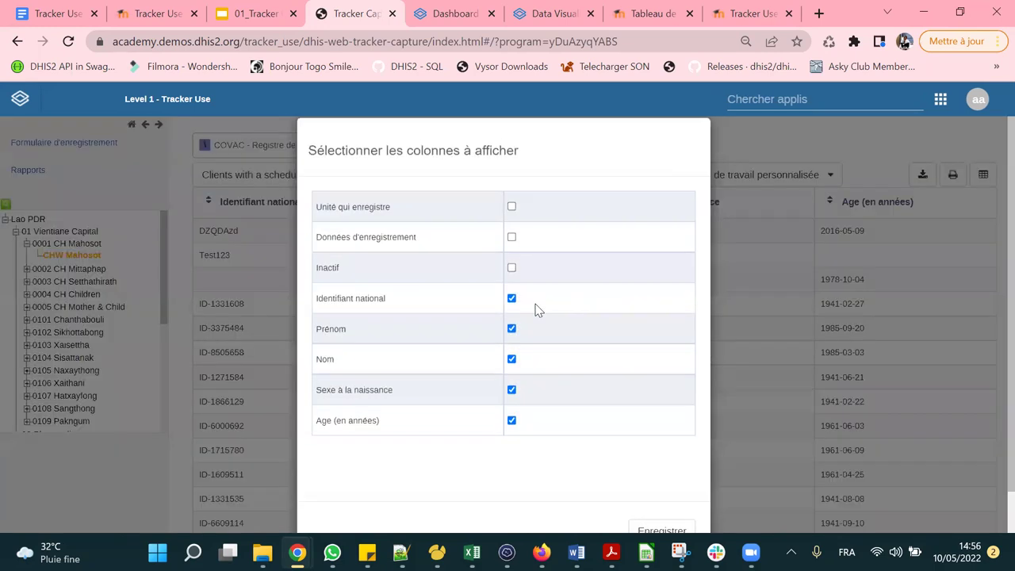
pyautogui.scroll(-1, 489, 302)
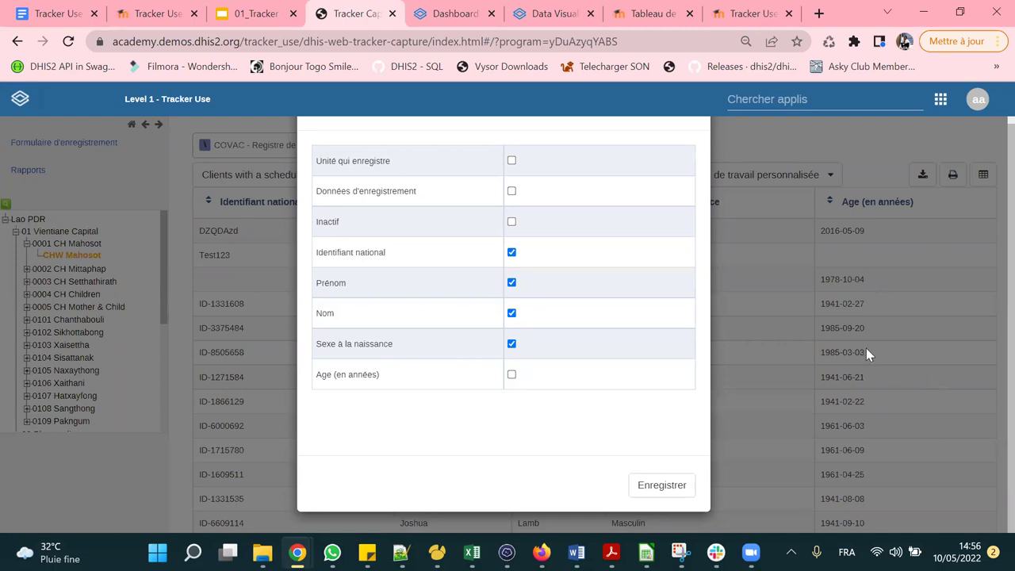
pyautogui.click(668, 487)
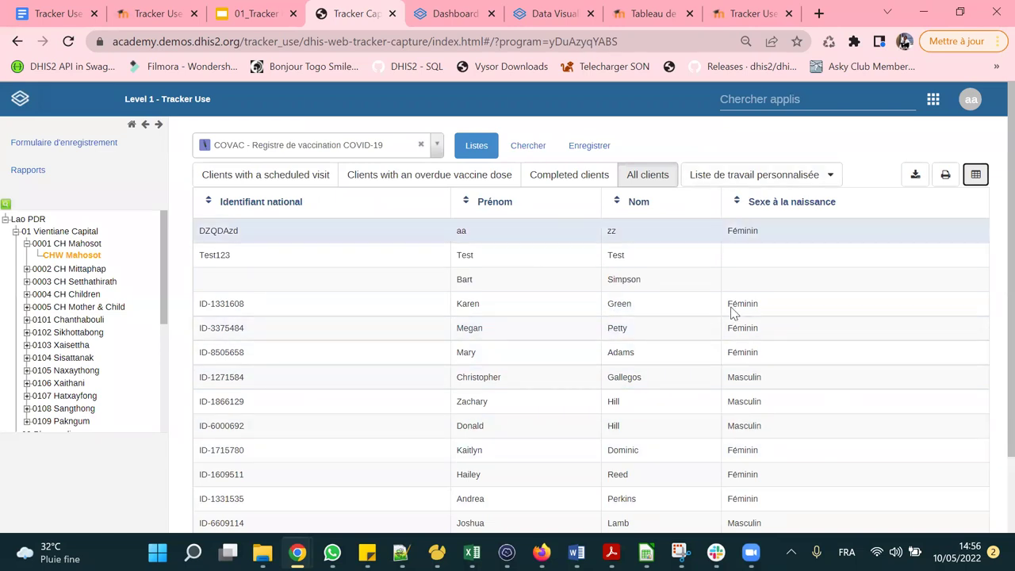
pyautogui.click(975, 174)
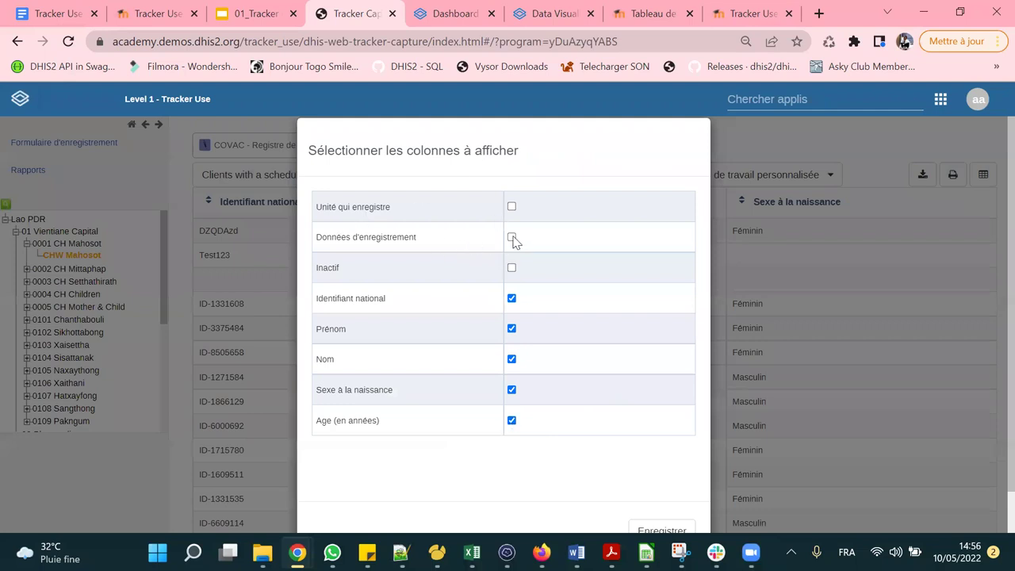
pyautogui.scroll(-1, 626, 373)
pyautogui.click(682, 482)
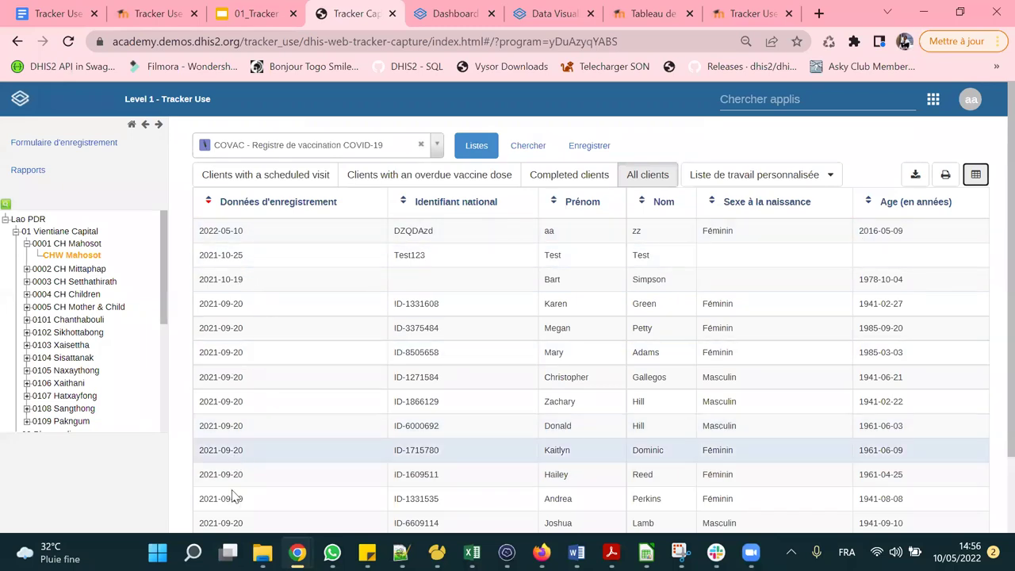
pyautogui.scroll(-2, 241, 289)
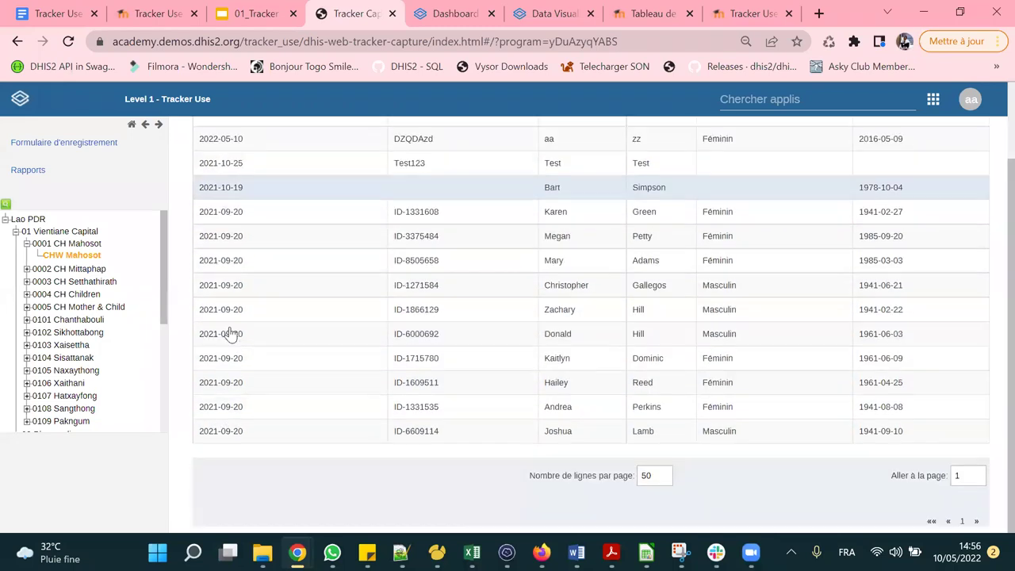
pyautogui.scroll(2, 248, 291)
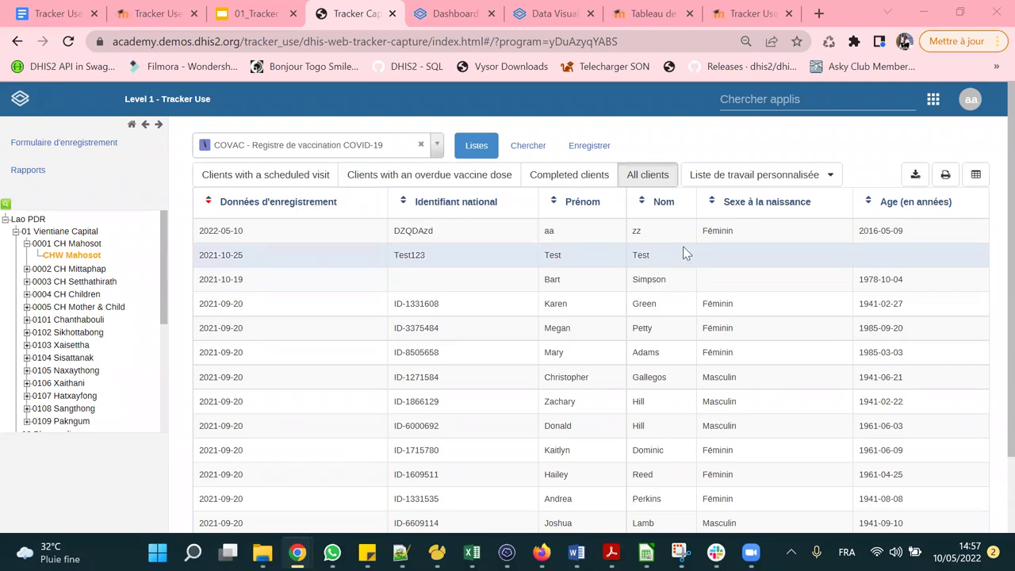
# Search the Nom field for 'tes', inspect the Test123 match, and go back to the form.
pyautogui.click(529, 149)
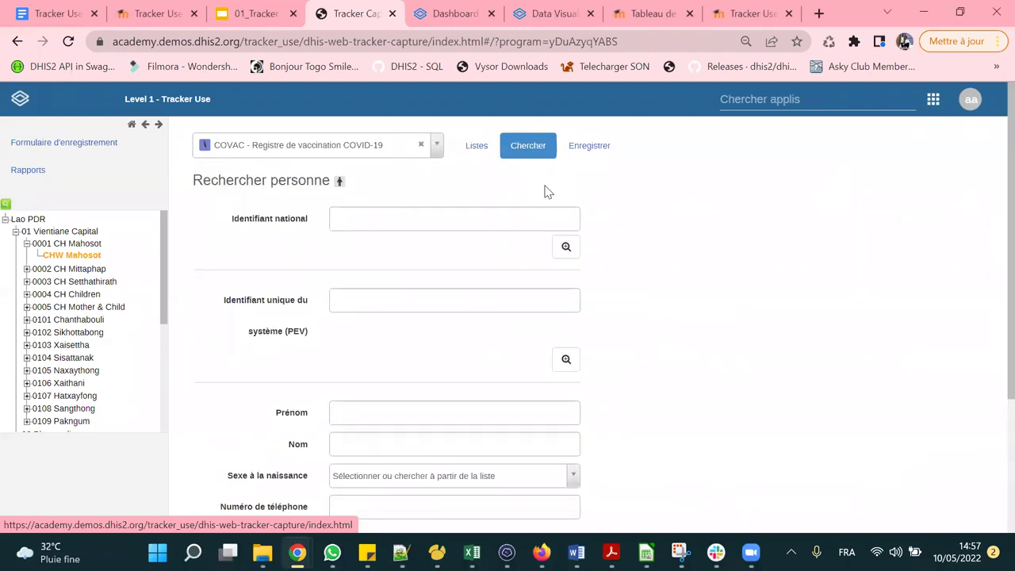
pyautogui.click(434, 224)
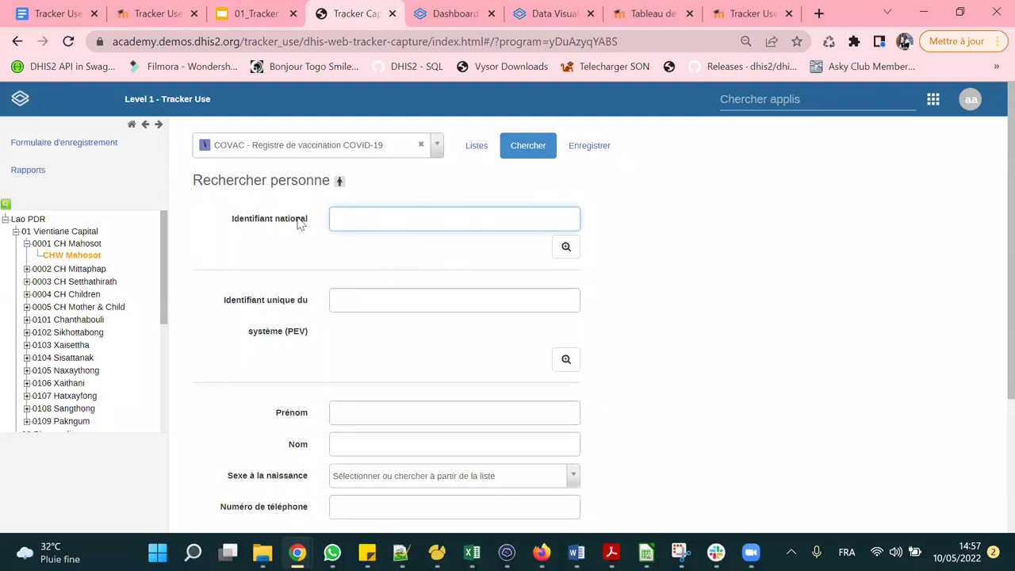
pyautogui.scroll(-2, 426, 284)
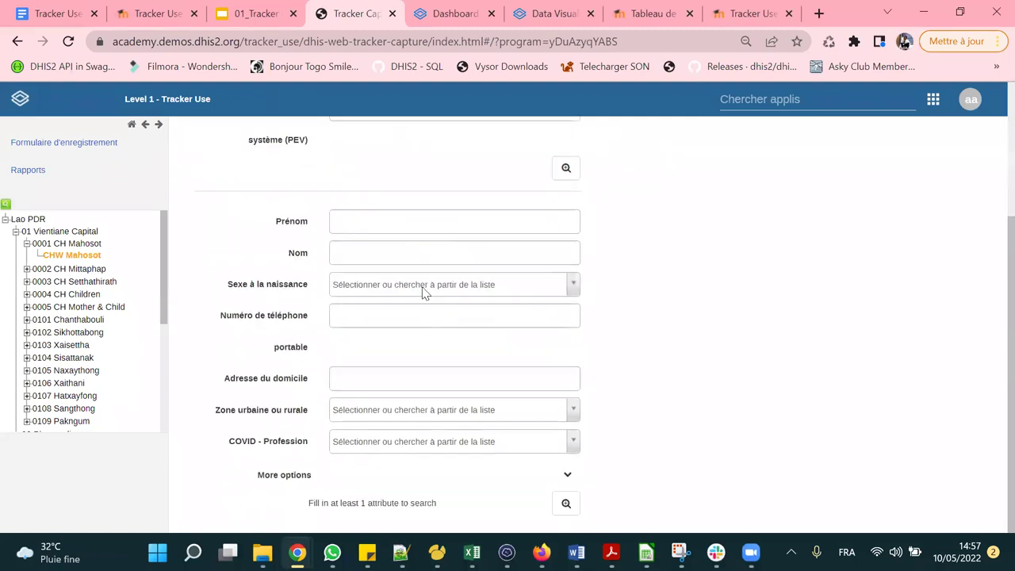
pyautogui.click(386, 253)
pyautogui.write('test')
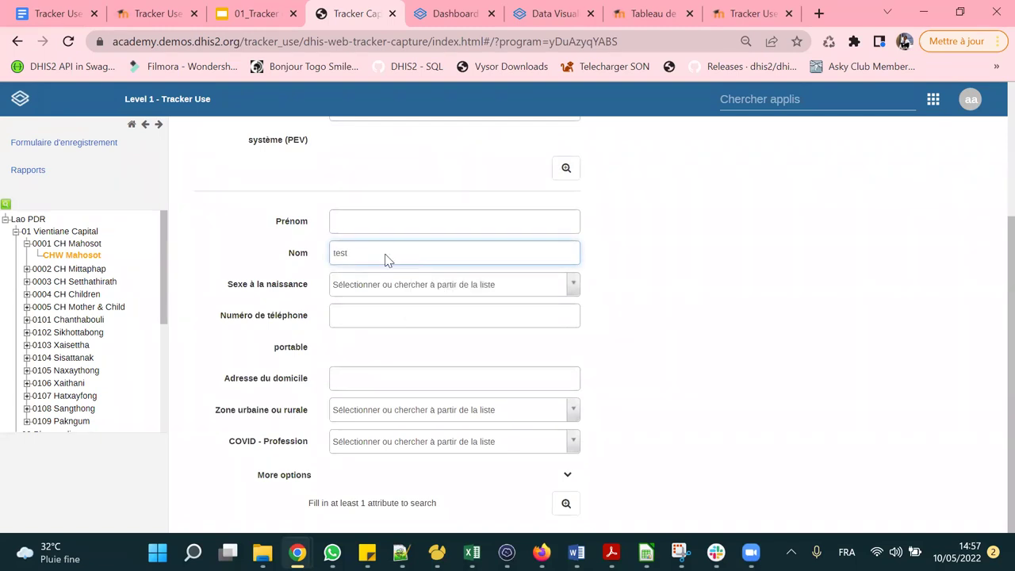
pyautogui.press('Return')
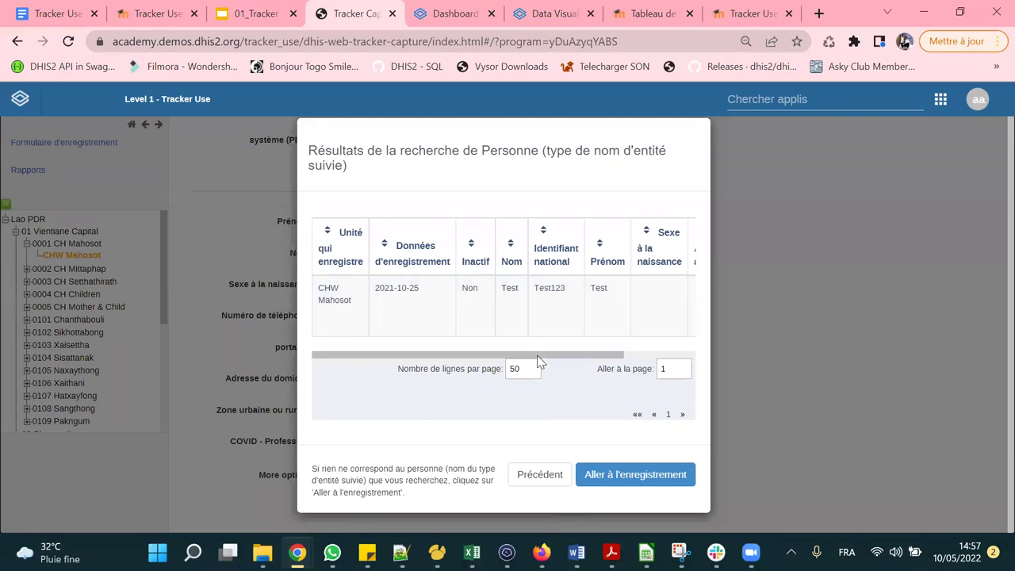
pyautogui.moveTo(537, 355); pyautogui.dragTo(440, 353)
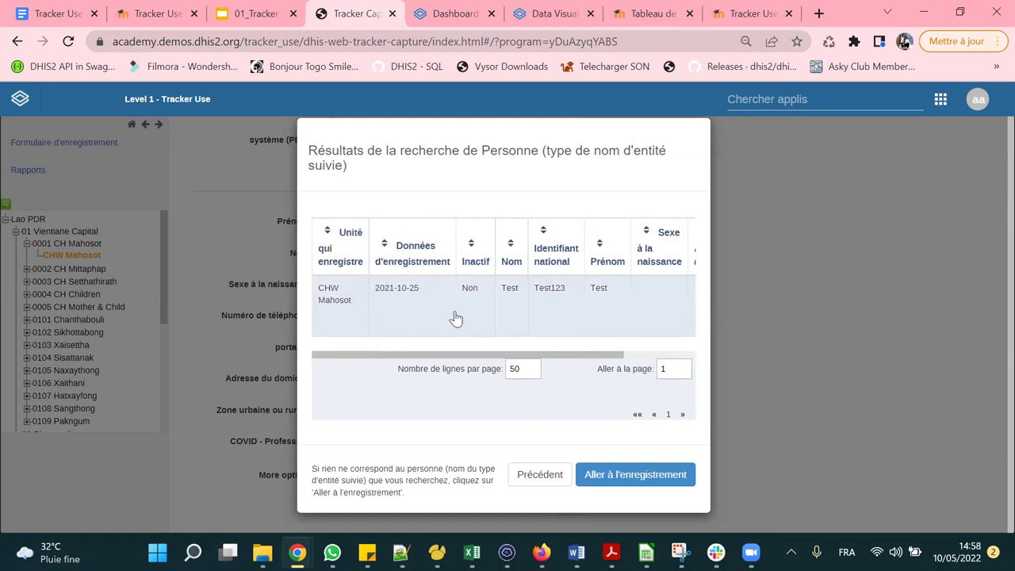
pyautogui.moveTo(471, 355); pyautogui.dragTo(421, 354)
pyautogui.click(540, 476)
# Open the new client registration form and pick 2022-04-01 as Date of registration.
pyautogui.scroll(3, 473, 319)
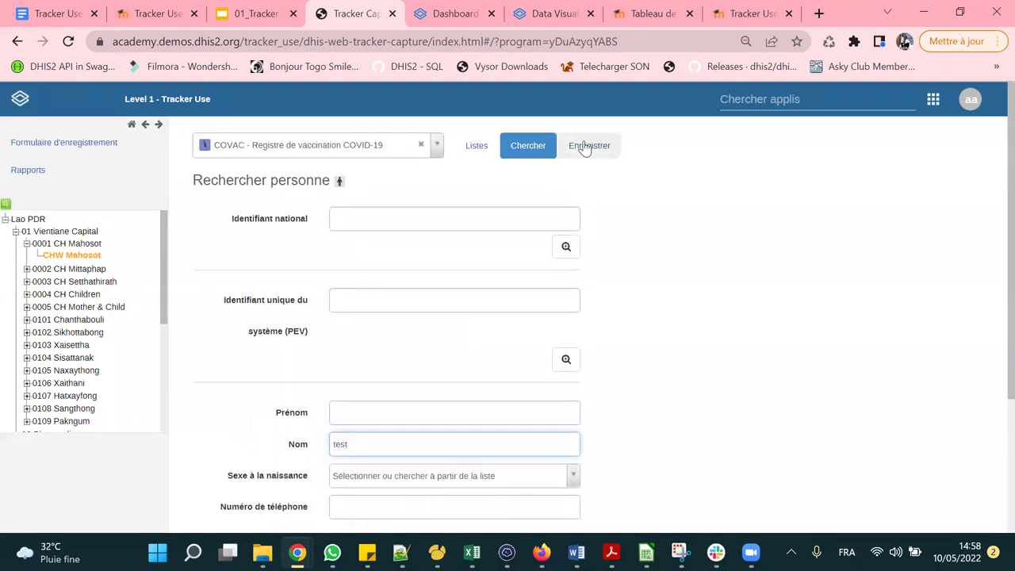
pyautogui.click(584, 146)
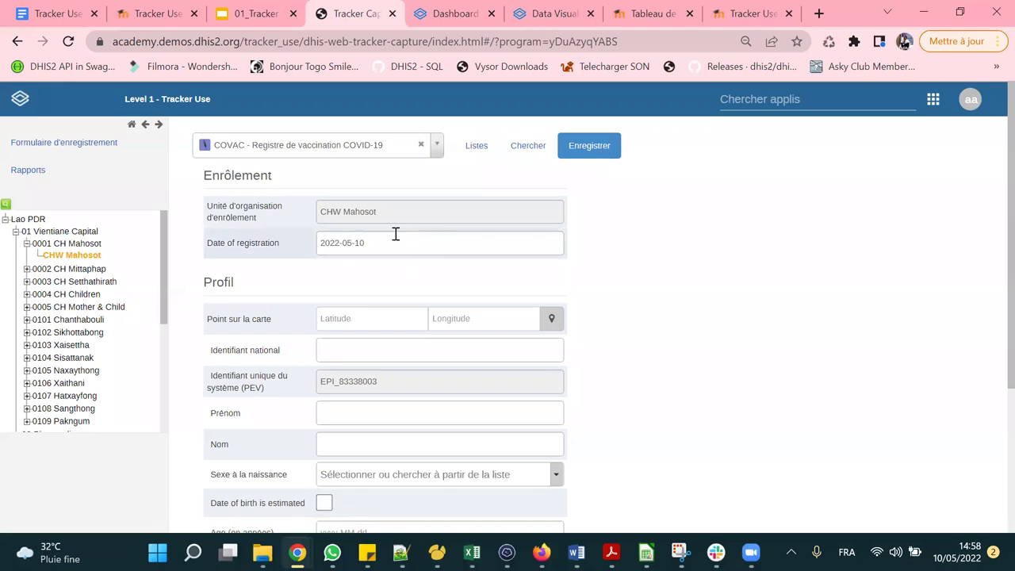
pyautogui.scroll(-1, 328, 212)
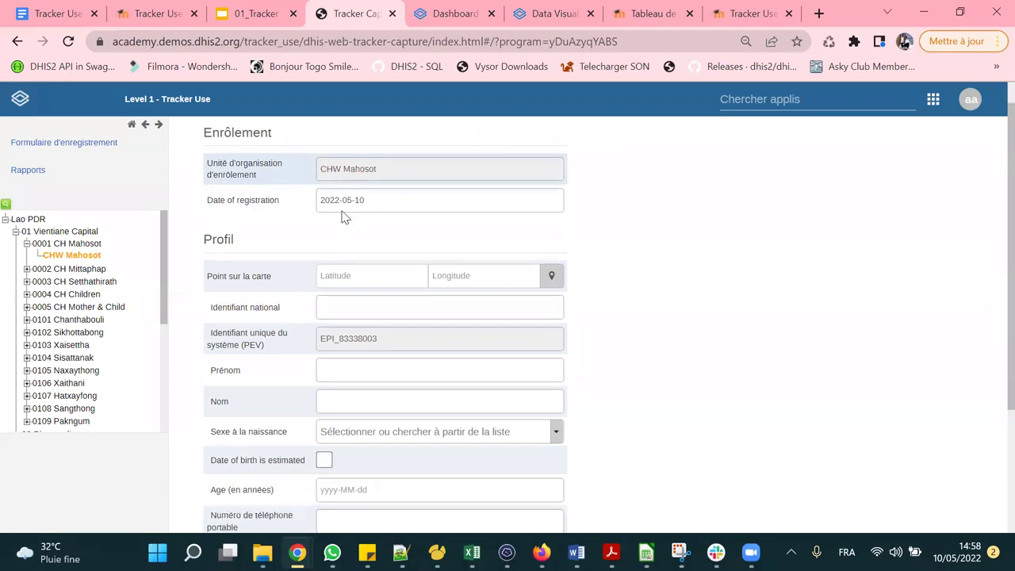
pyautogui.click(371, 168)
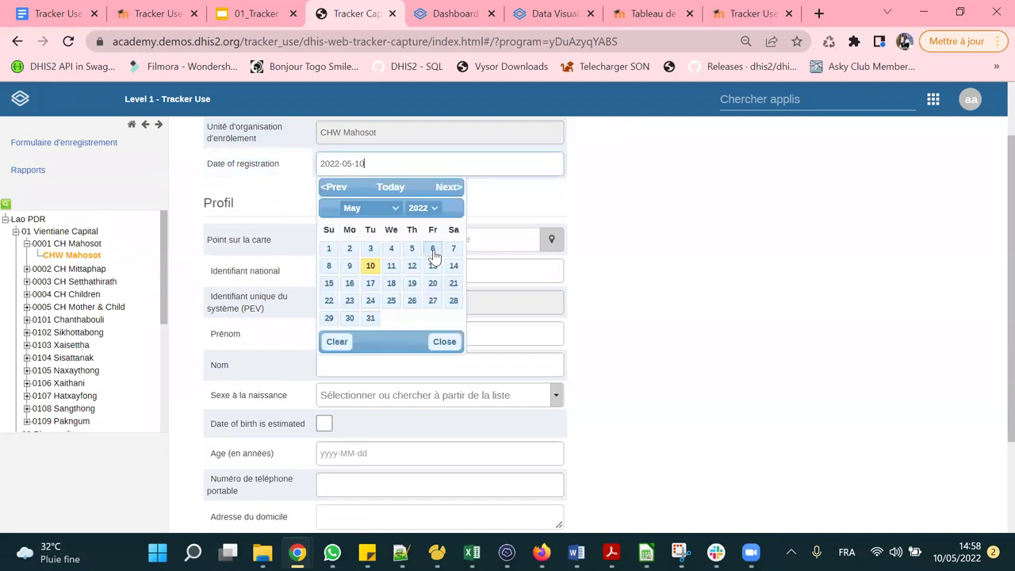
pyautogui.click(384, 209)
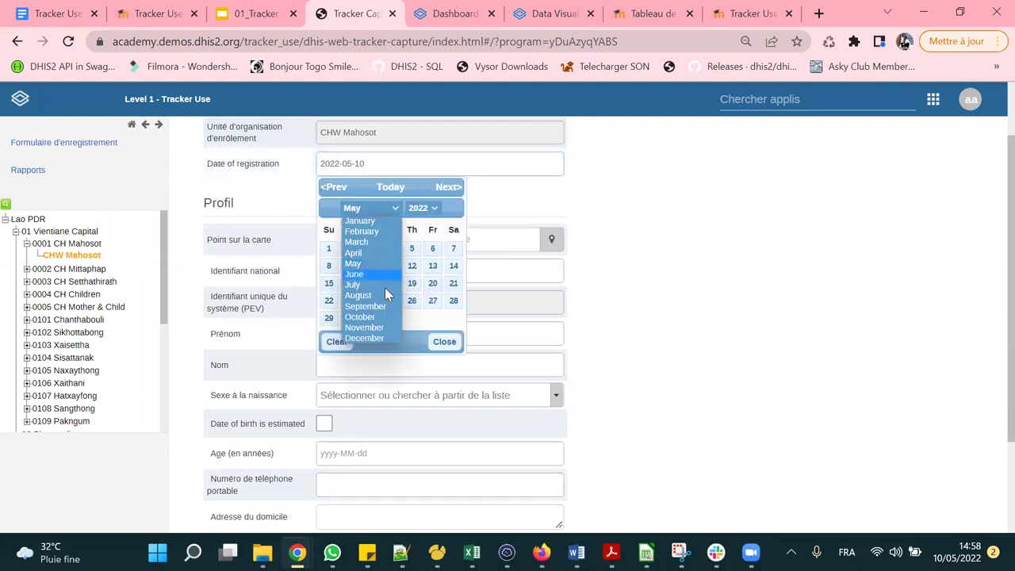
pyautogui.click(378, 252)
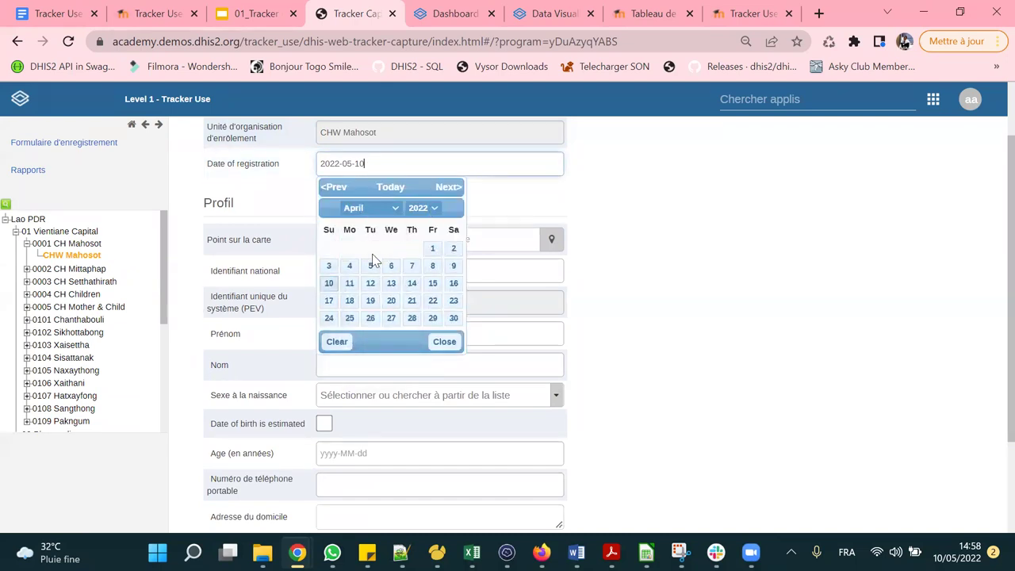
pyautogui.click(432, 250)
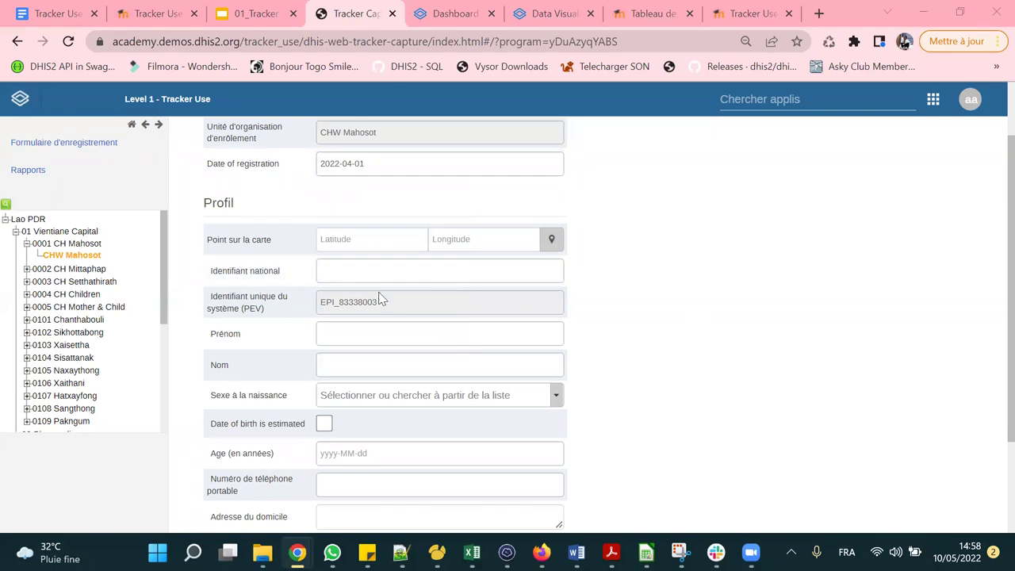
# Reselect April 1 in the calendar and close it with 2022-04-01 kept.
pyautogui.scroll(1, 340, 245)
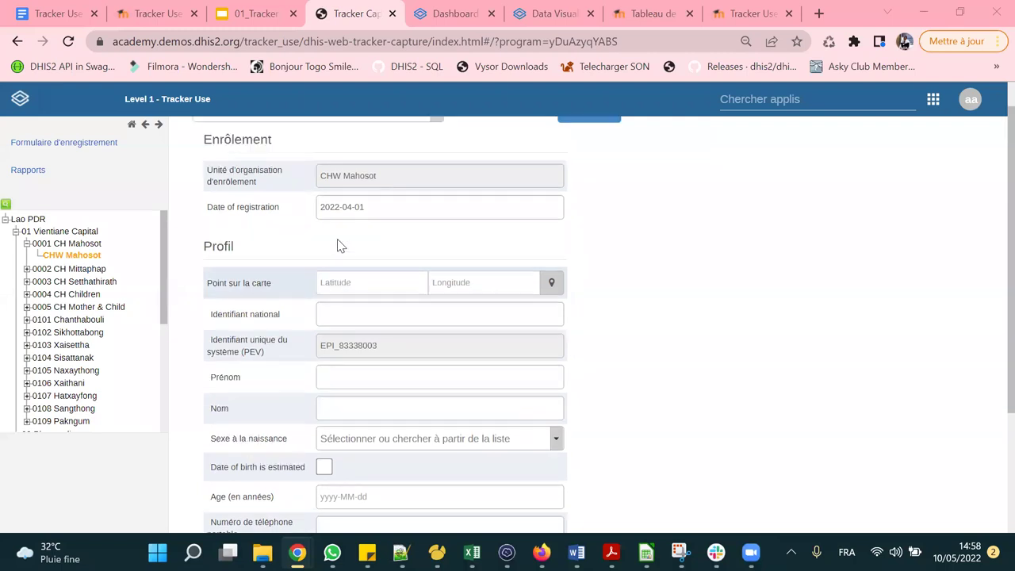
pyautogui.scroll(1, 339, 241)
pyautogui.scroll(-2, 357, 222)
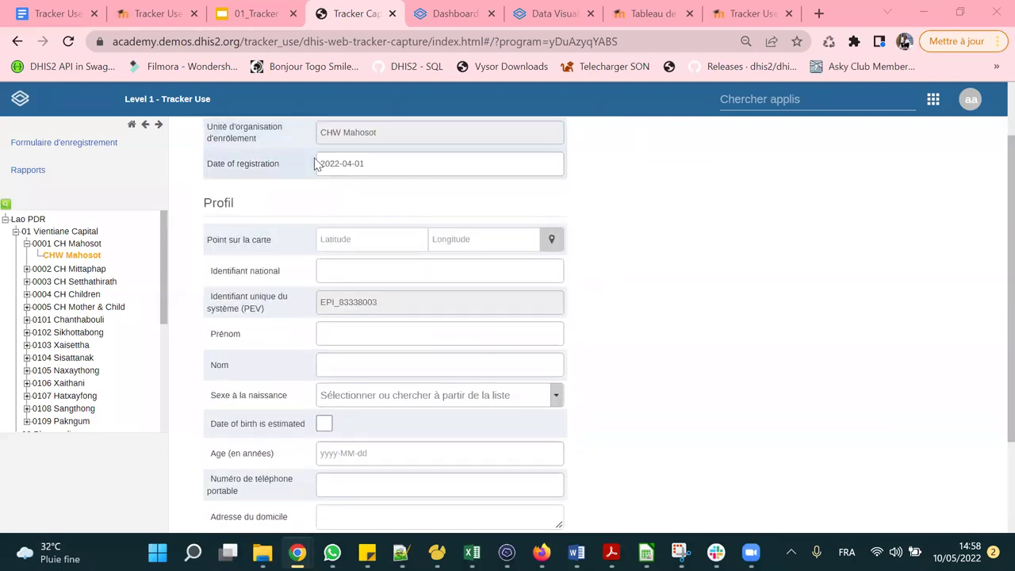
pyautogui.click(384, 164)
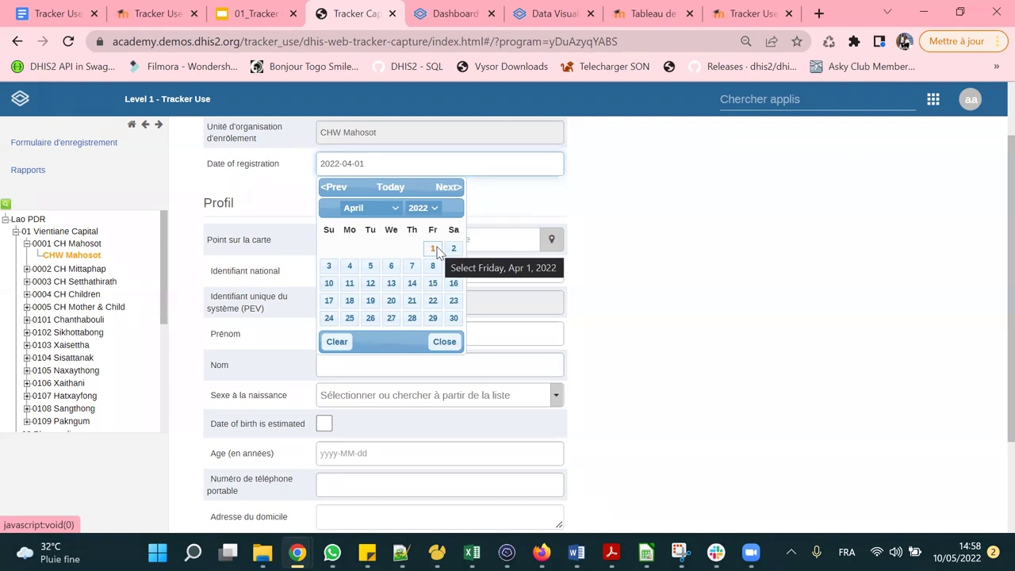
pyautogui.click(434, 250)
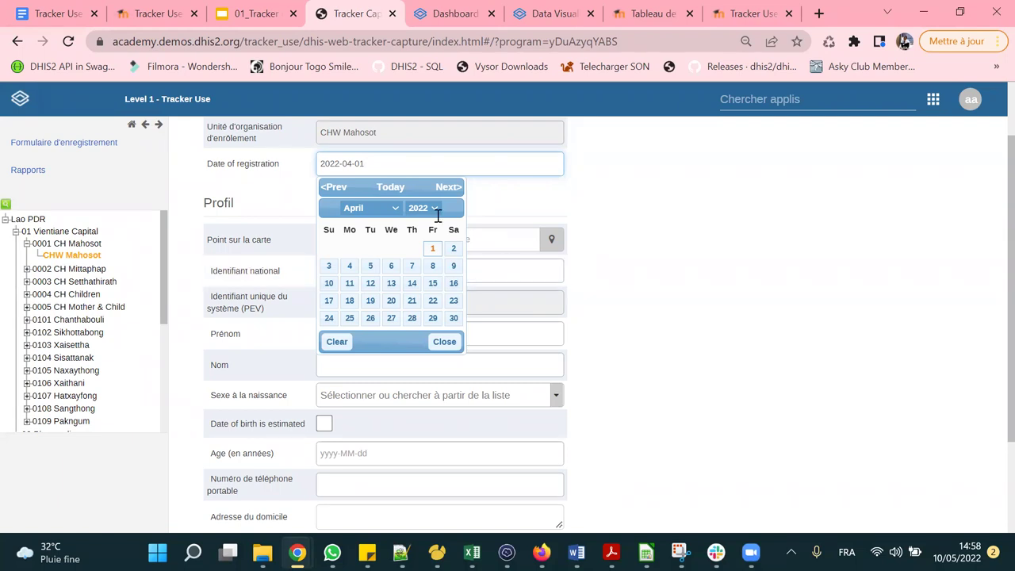
pyautogui.click(367, 162)
# Browse the calendar to September and back, reconfirming 2022-04-01 as the registration date.
pyautogui.click(381, 163)
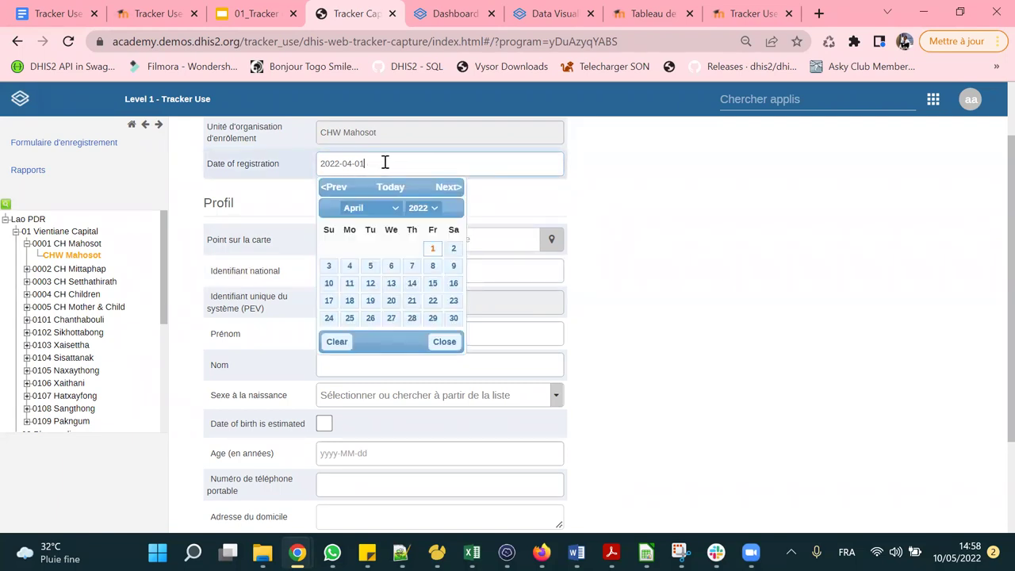
pyautogui.scroll(-1, 431, 238)
pyautogui.scroll(1, 434, 204)
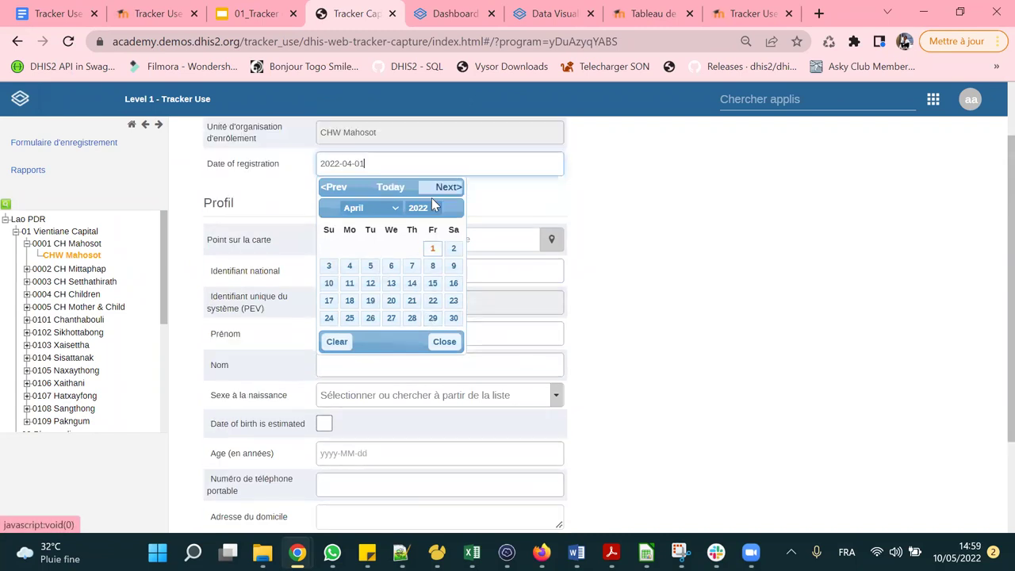
pyautogui.click(370, 208)
pyautogui.click(363, 306)
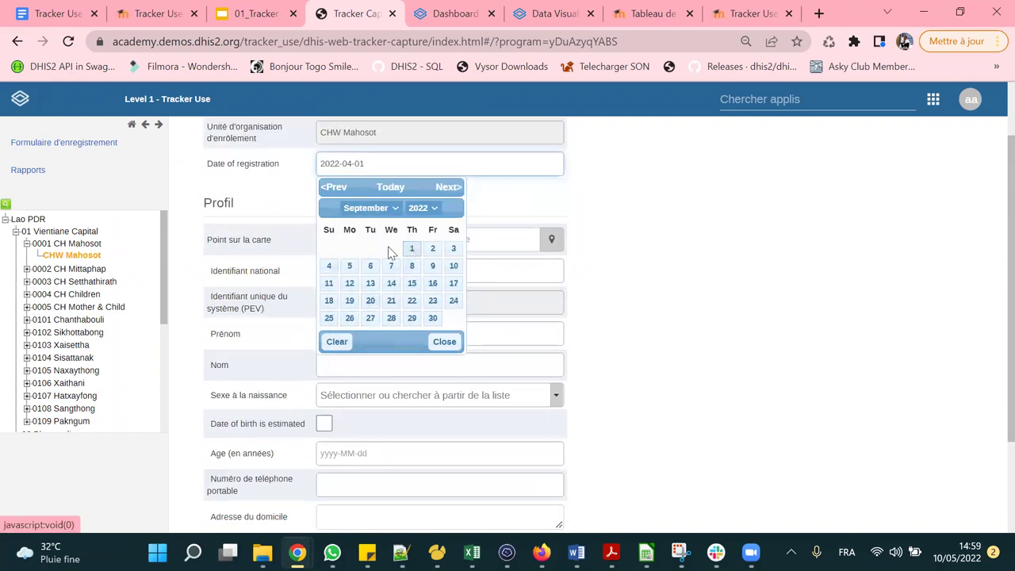
pyautogui.click(379, 208)
pyautogui.click(354, 252)
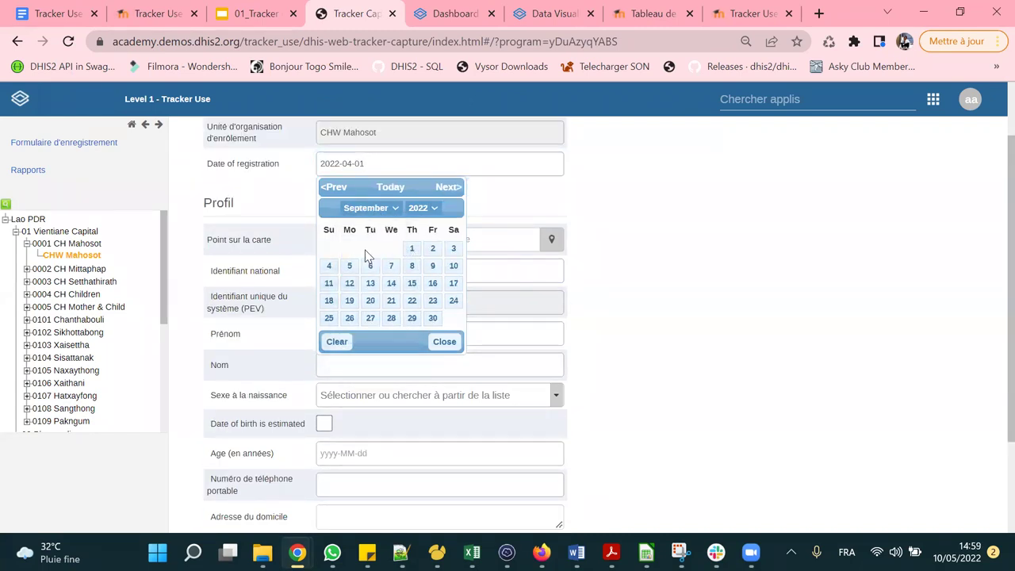
pyautogui.click(432, 252)
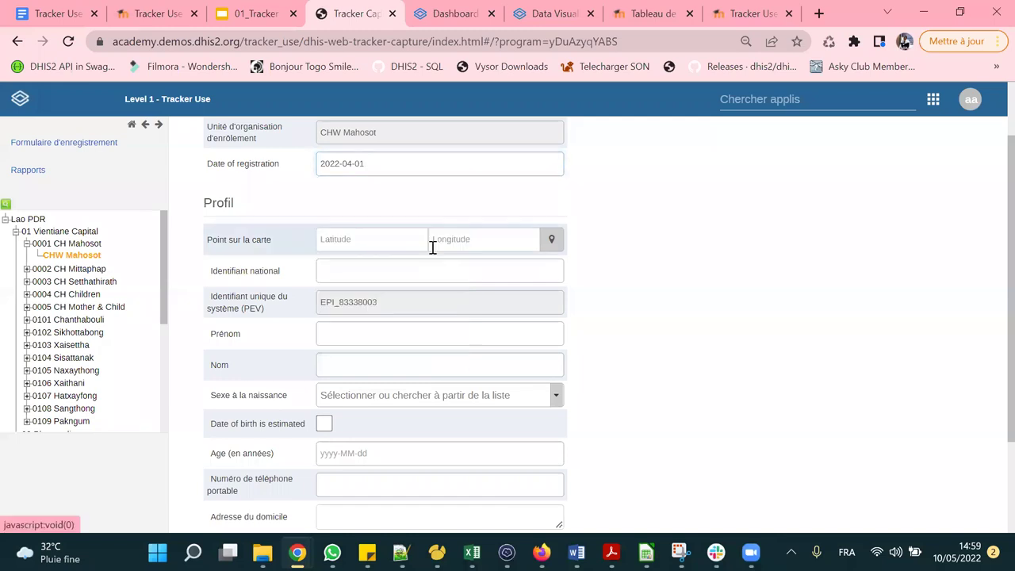
pyautogui.click(380, 164)
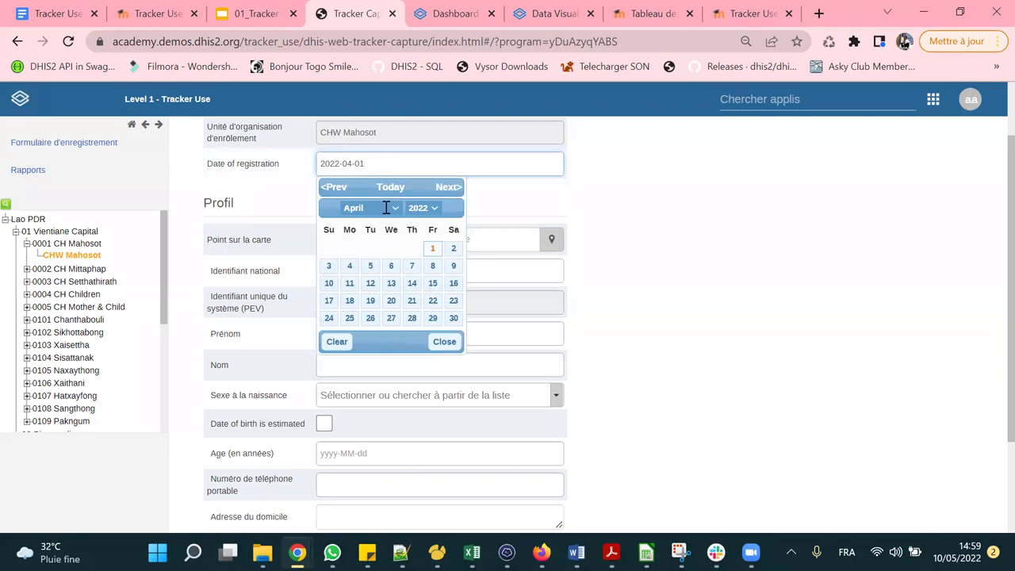
pyautogui.click(433, 248)
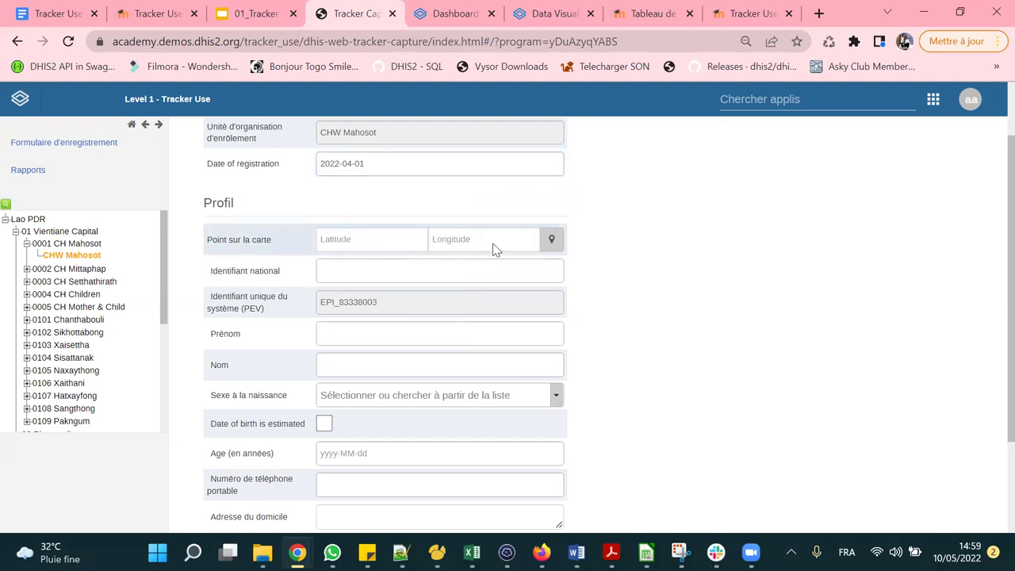
pyautogui.click(550, 240)
# Place a point on the map of Laos with Définir les coordonnées and accept it.
pyautogui.rightClick(496, 321)
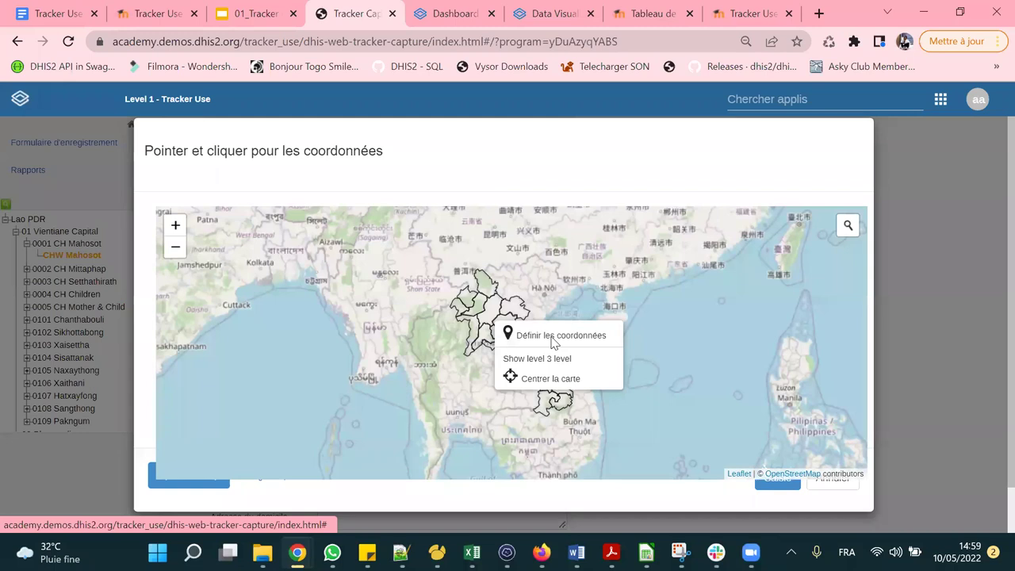
pyautogui.click(555, 336)
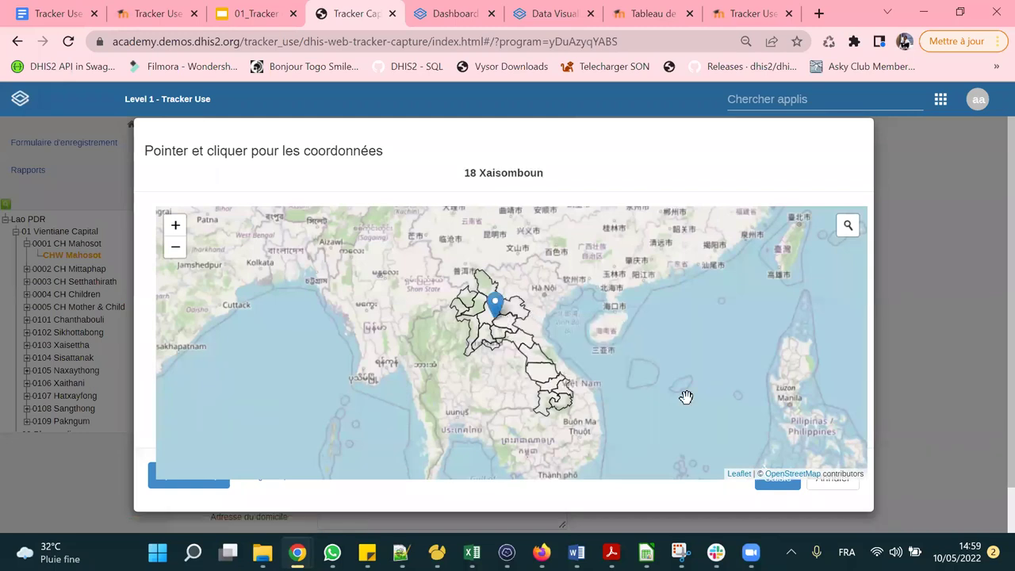
pyautogui.click(776, 492)
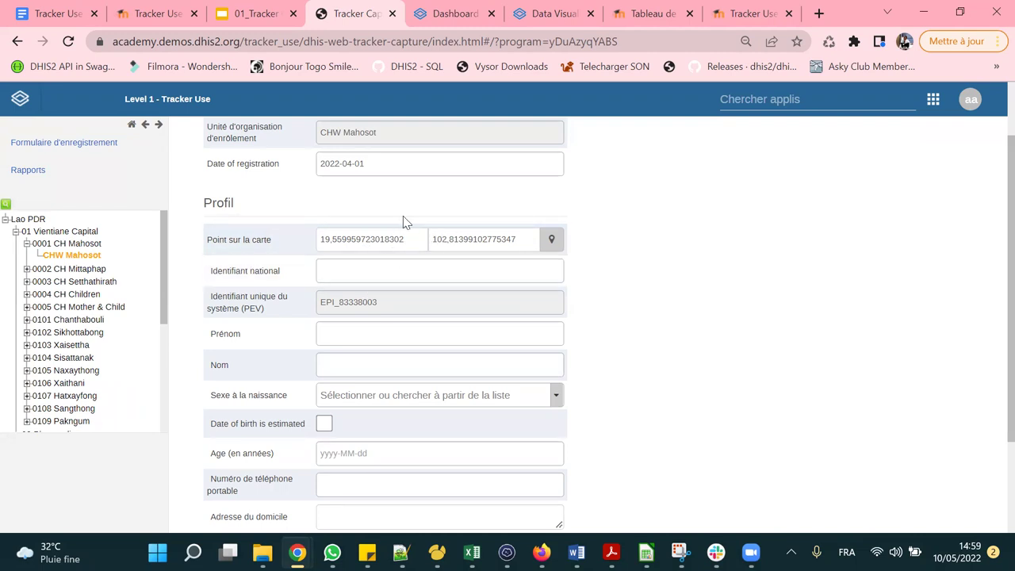
# Move the marker so the point becomes 19.24123926960622, 103.4462483972311.
pyautogui.scroll(-1, 418, 194)
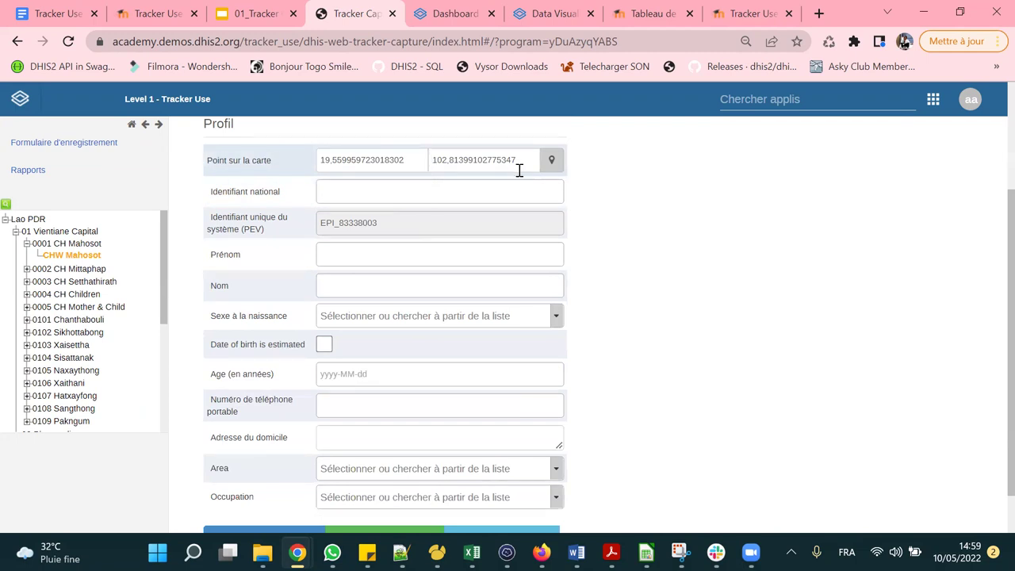
pyautogui.click(551, 159)
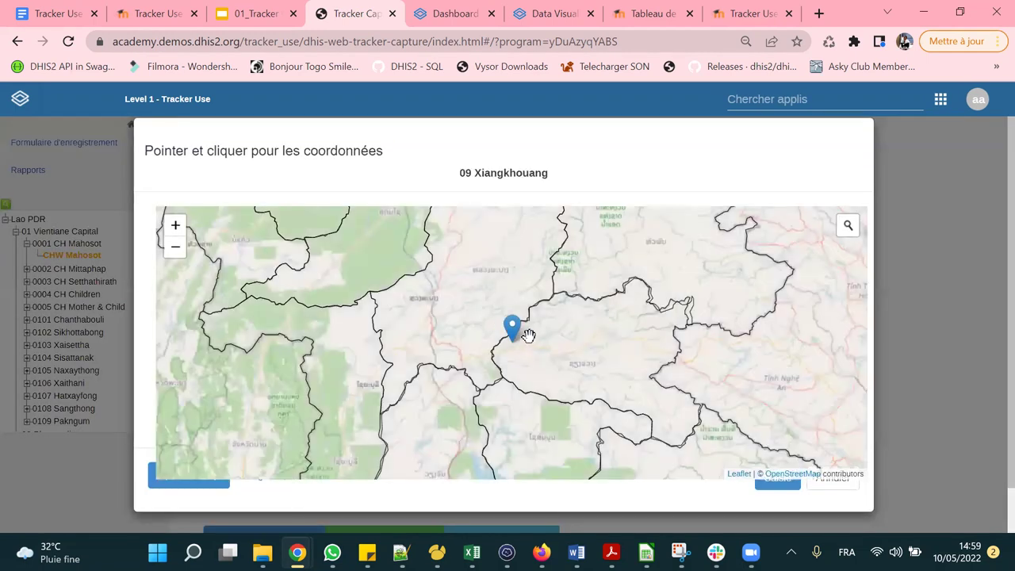
pyautogui.moveTo(527, 334); pyautogui.dragTo(593, 370)
pyautogui.click(762, 494)
# Zoom the page in and type the registrant's national identifier into Identifiant national.
pyautogui.click(423, 197)
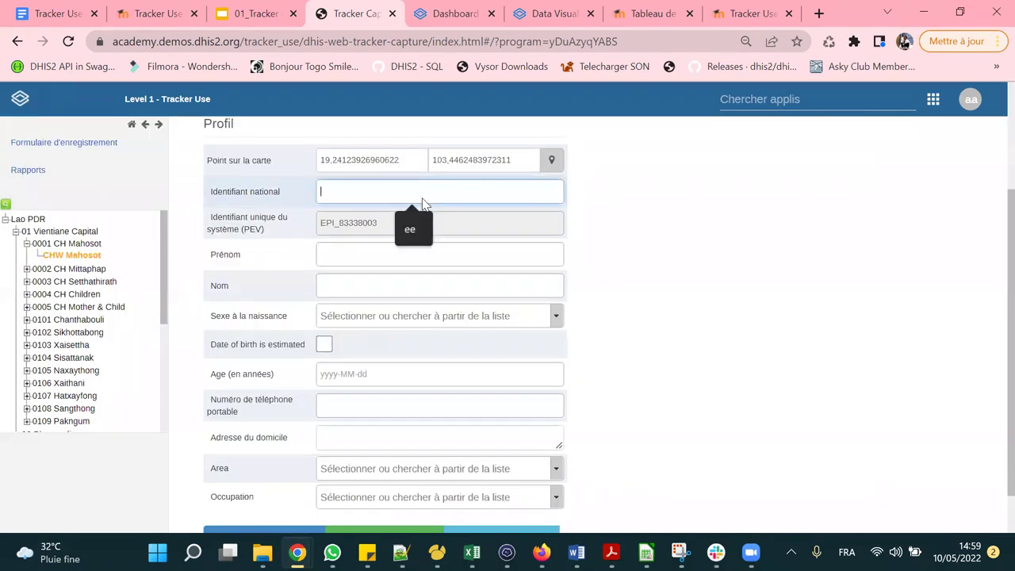
pyautogui.hotkey('ctrl', '+')
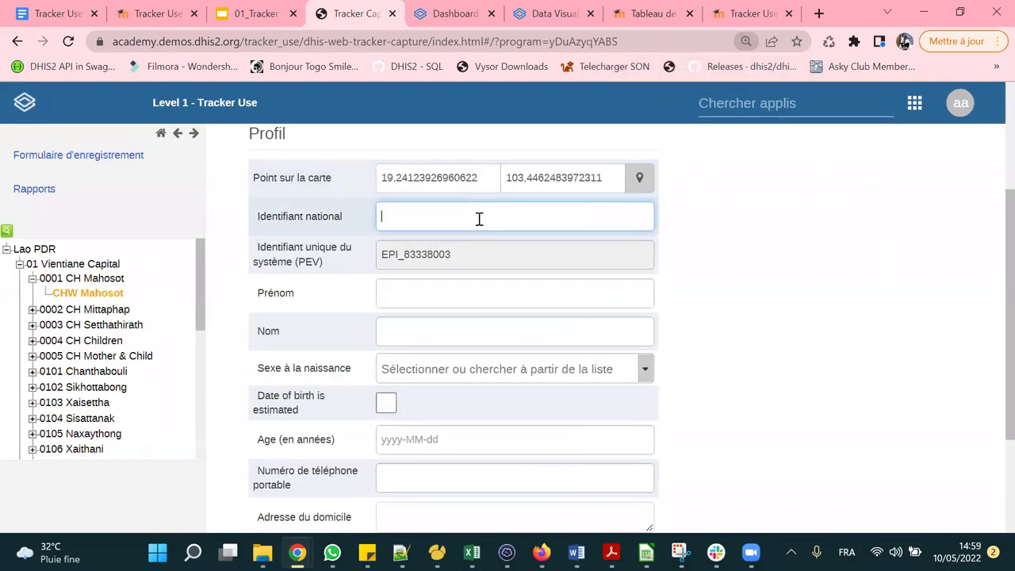
pyautogui.write('VYUJKBHYUGU56789')
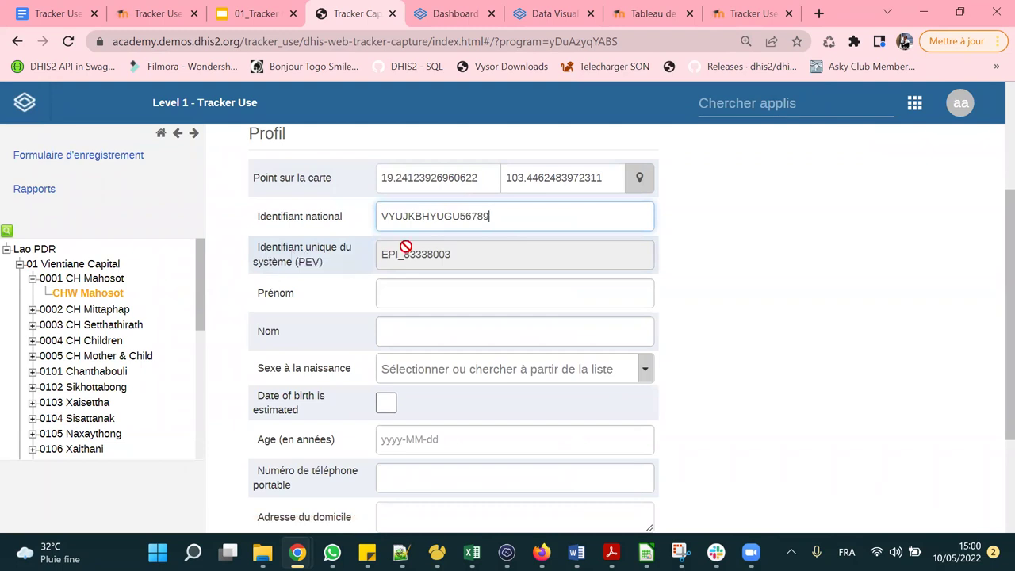
pyautogui.scroll(-1, 461, 214)
pyautogui.scroll(1, 464, 220)
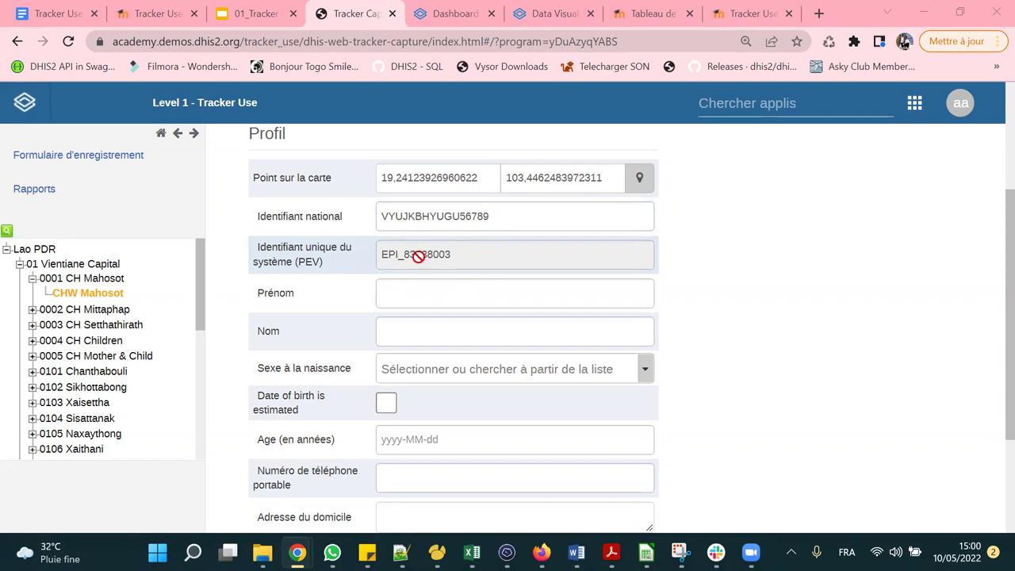
pyautogui.click(424, 293)
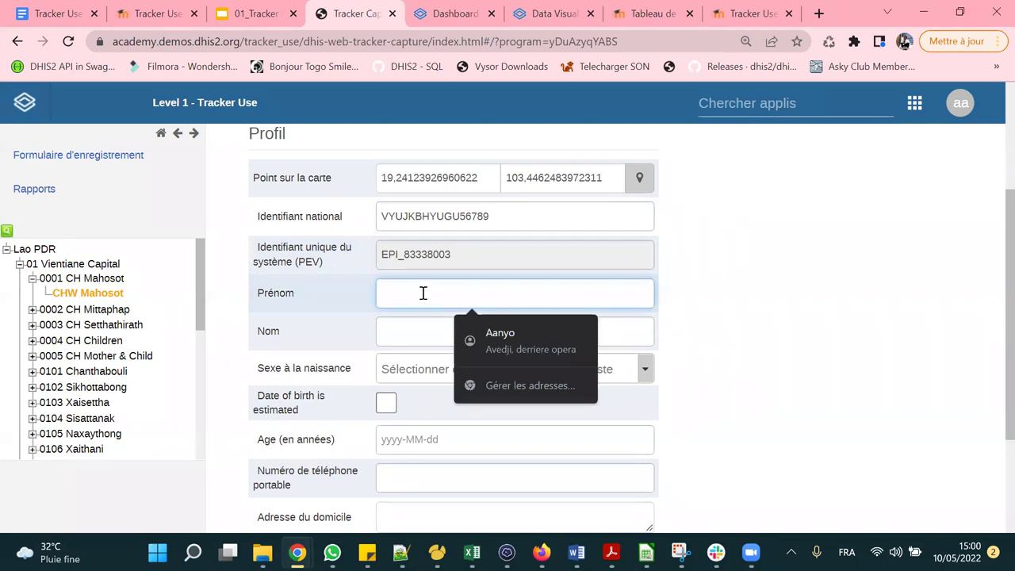
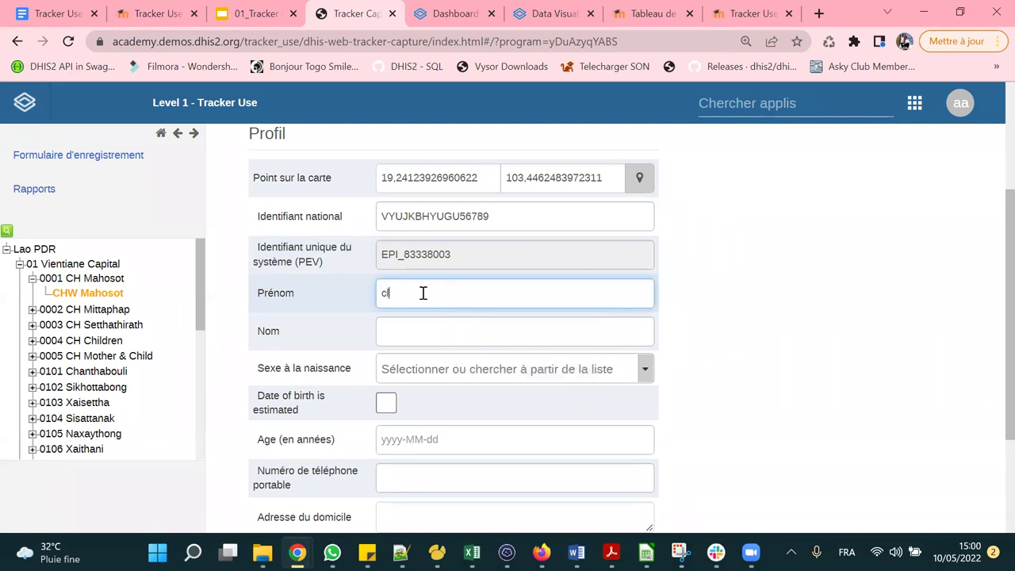
# Type the registrant's first name in Prénom and surname in Nom.
pyautogui.press('Tab')
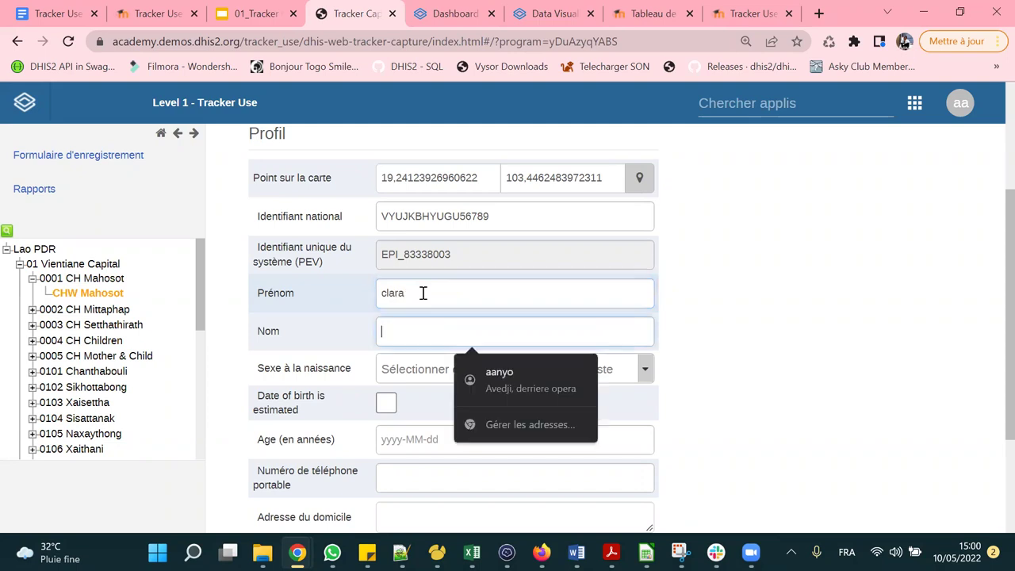
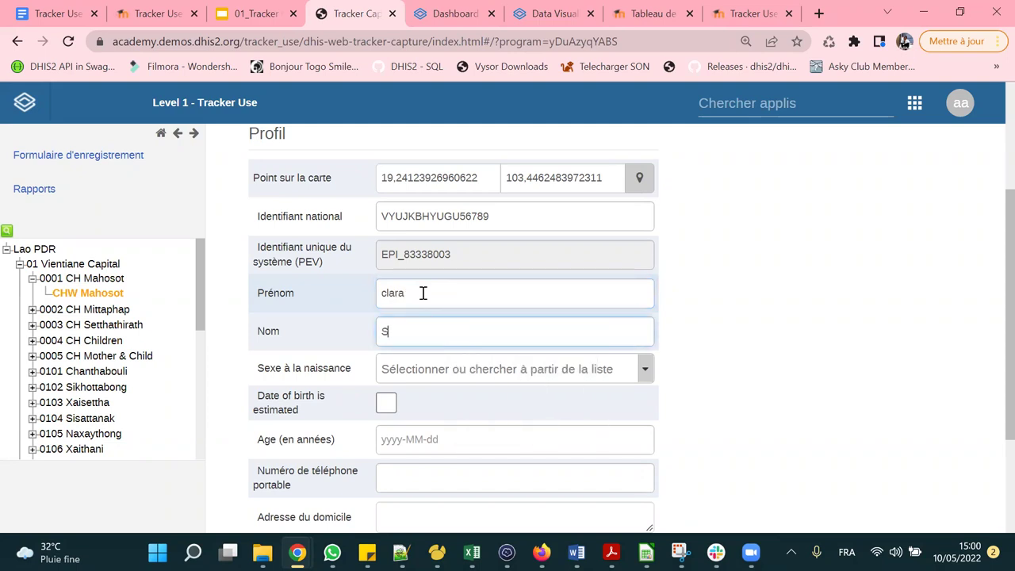
pyautogui.scroll(-2, 435, 278)
# Set Sex at birth to Féminin, leaving the birth date not marked as estimated.
pyautogui.click(492, 210)
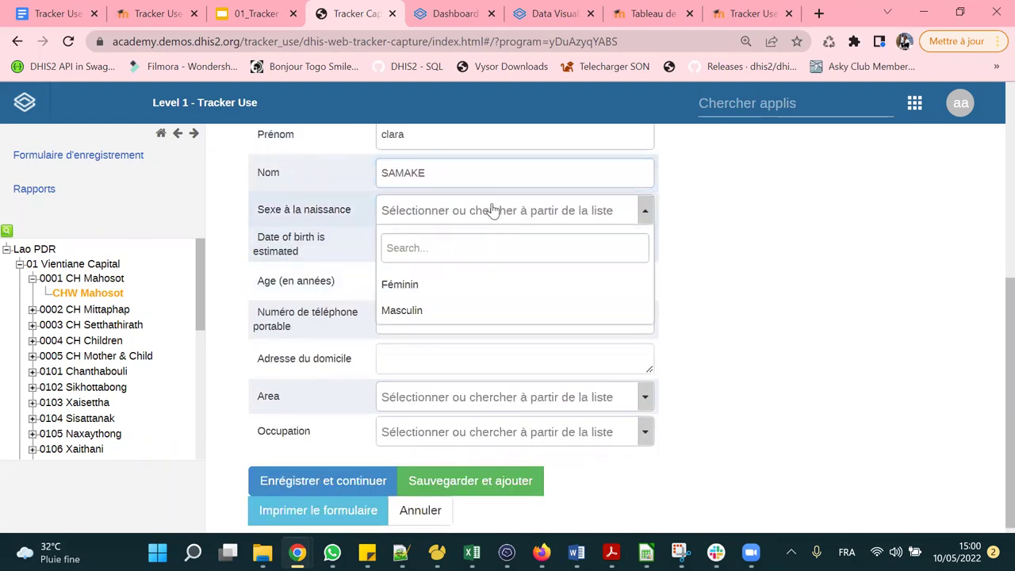
pyautogui.click(404, 285)
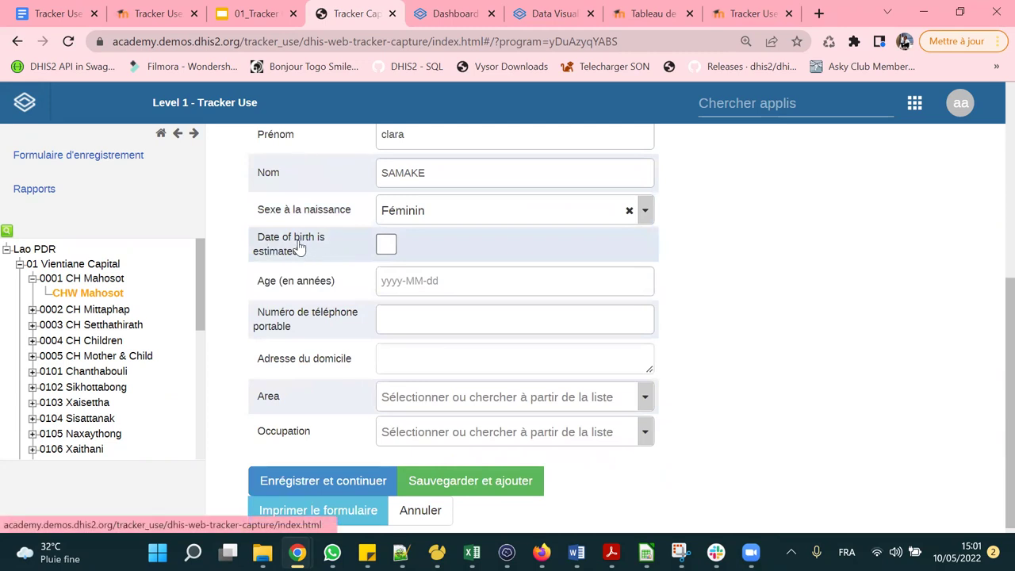
pyautogui.click(389, 247)
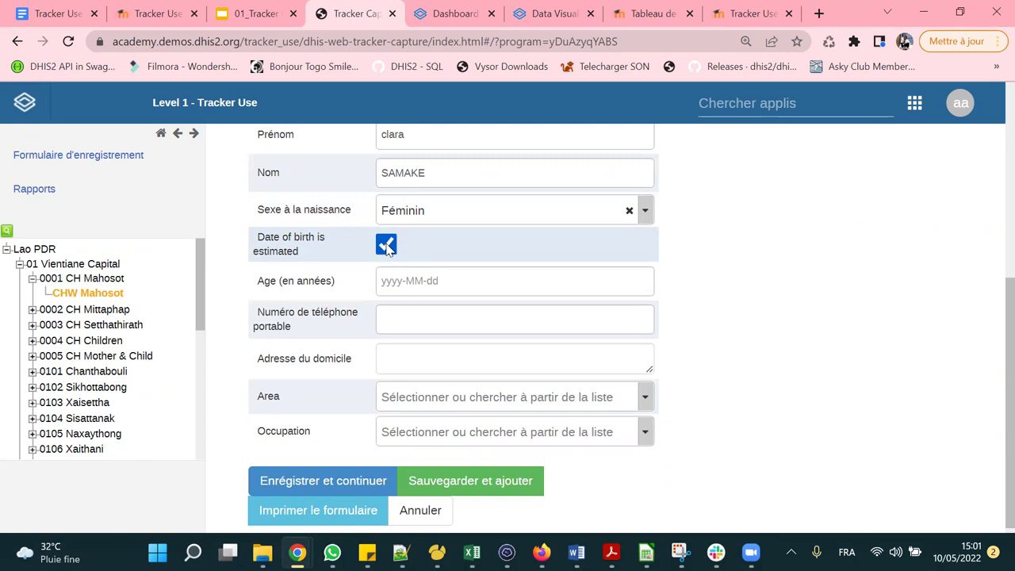
pyautogui.click(386, 246)
# Pick 1 May 1978 as the birth date in the Age calendar.
pyautogui.click(412, 283)
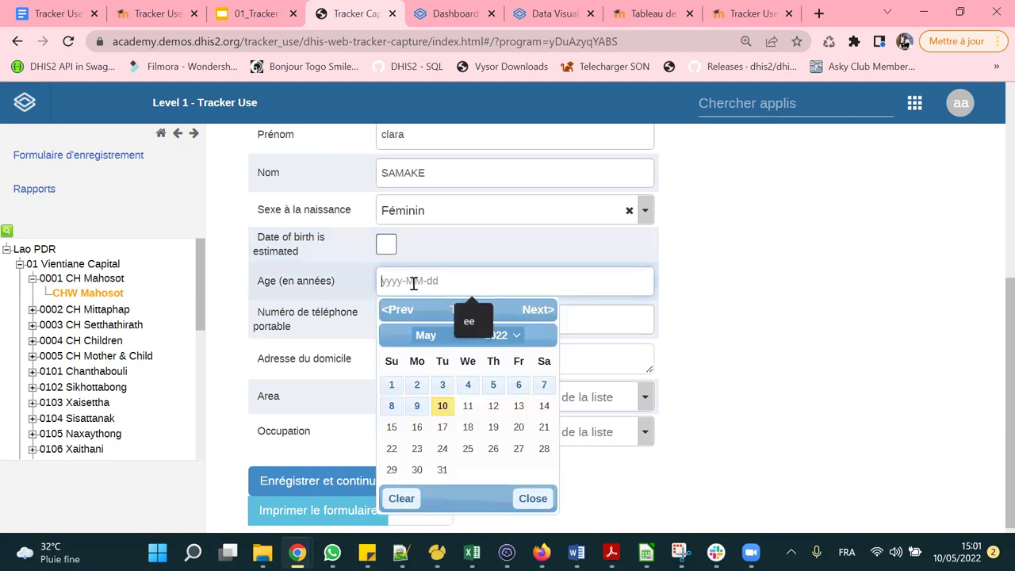
pyautogui.click(503, 335)
pyautogui.scroll(10, 511, 211)
pyautogui.scroll(-4, 510, 218)
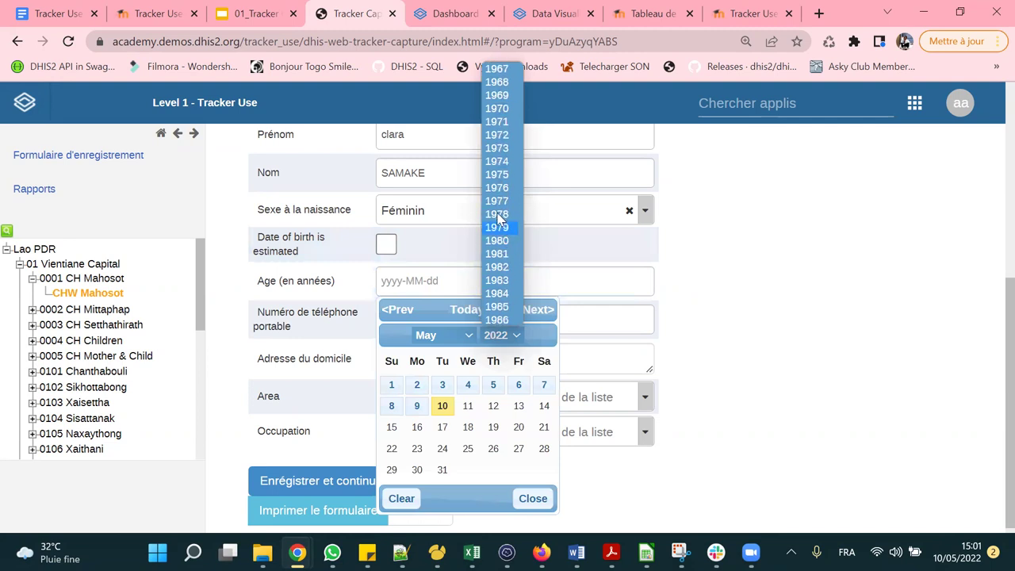
pyautogui.click(509, 220)
pyautogui.click(480, 336)
pyautogui.click(416, 385)
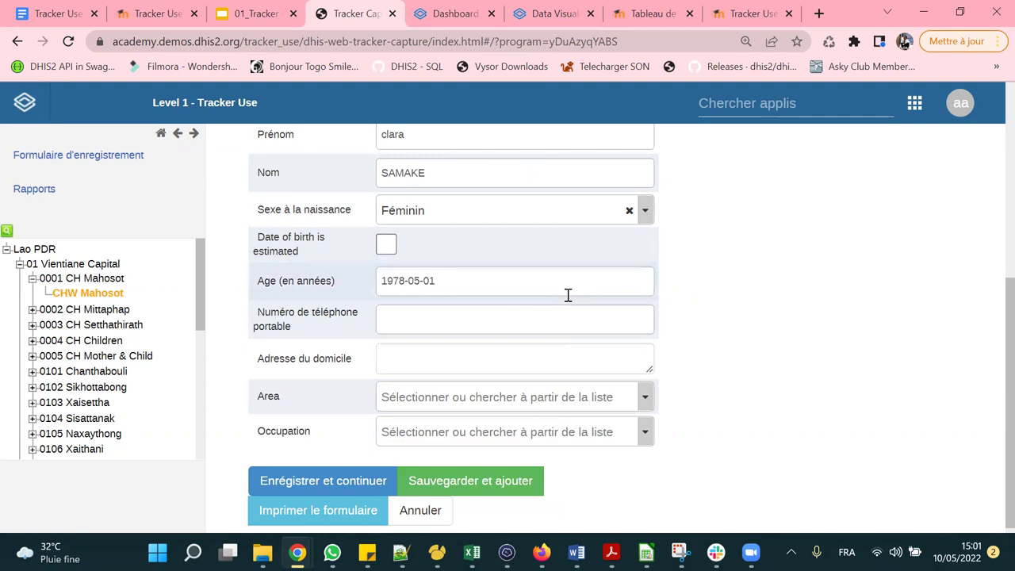
pyautogui.scroll(-1, 566, 294)
pyautogui.click(460, 310)
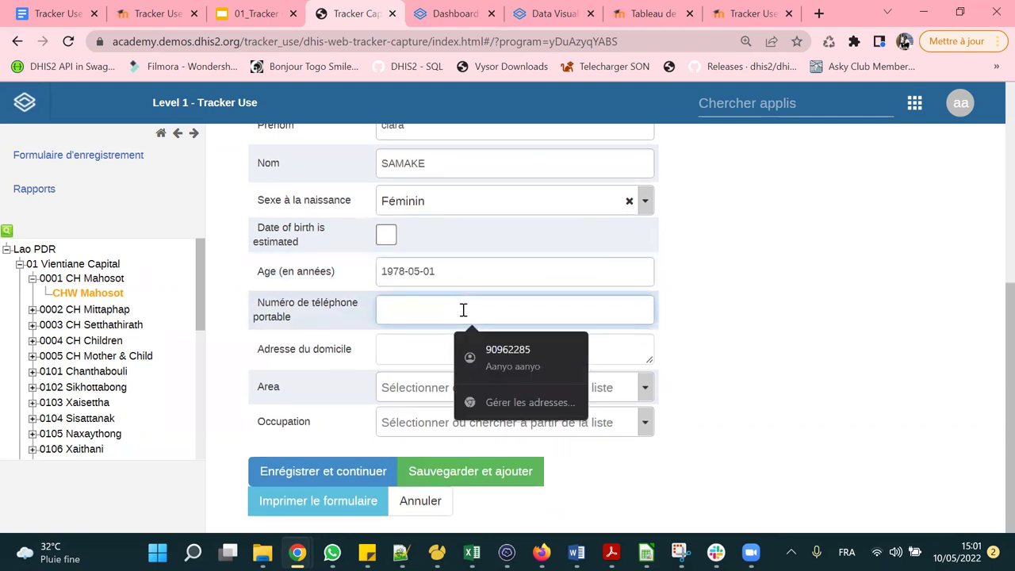
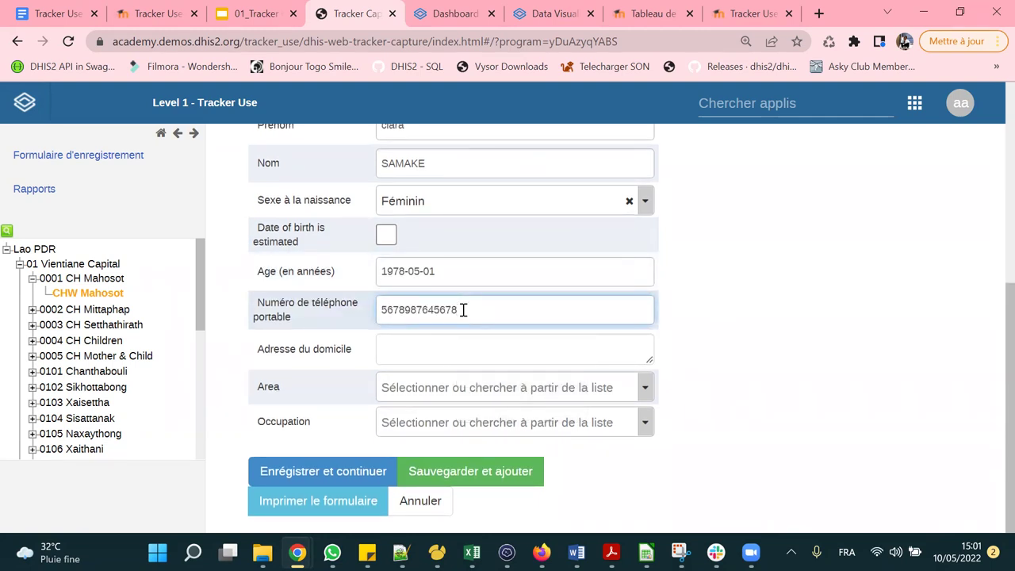
# Enter the client's mobile phone number and home address.
pyautogui.click(444, 339)
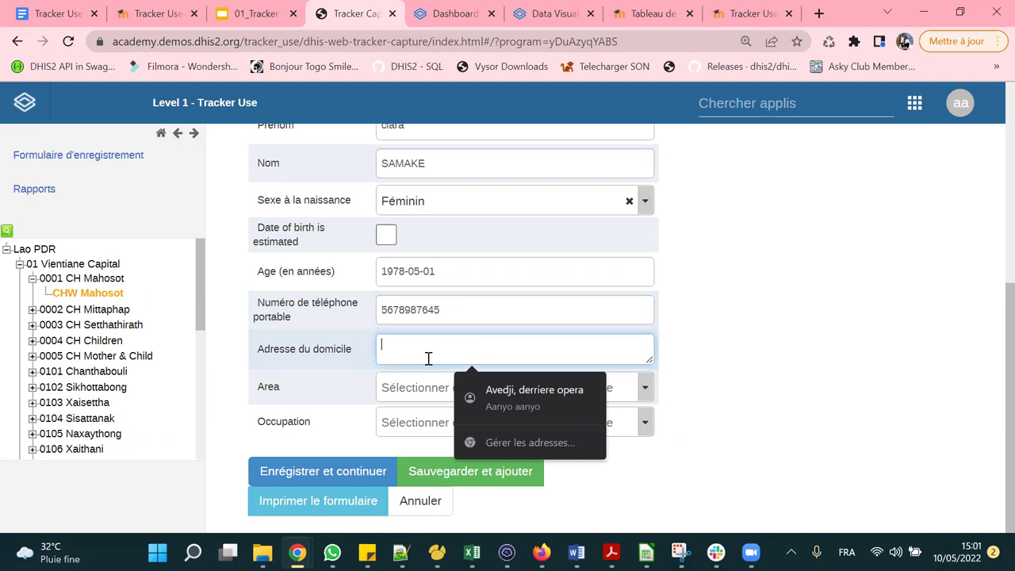
pyautogui.write('lomé')
# Set Area to Urbain and Occupation to Agent de santé.
pyautogui.click(482, 387)
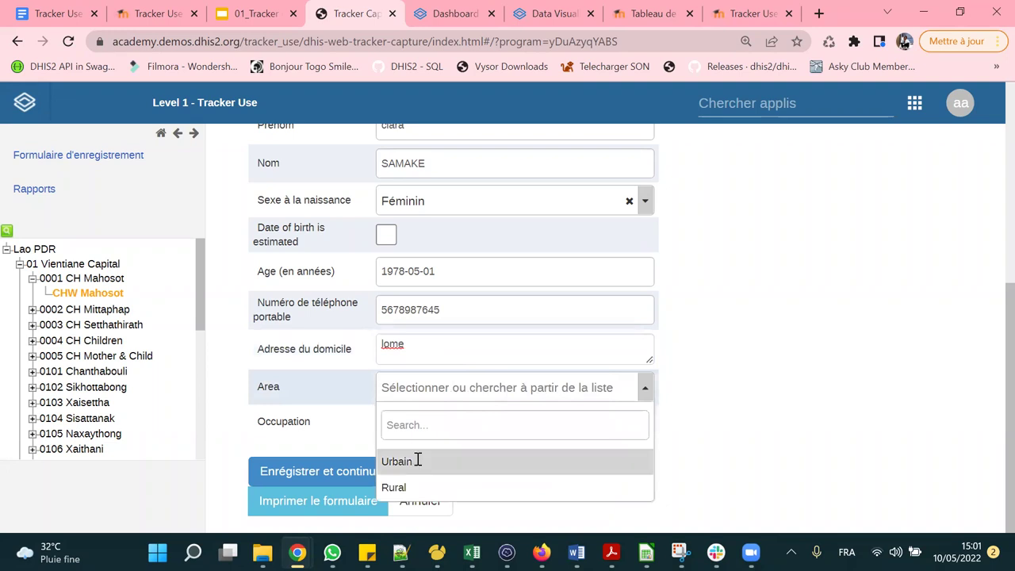
pyautogui.click(418, 461)
pyautogui.click(483, 421)
pyautogui.scroll(-2, 499, 388)
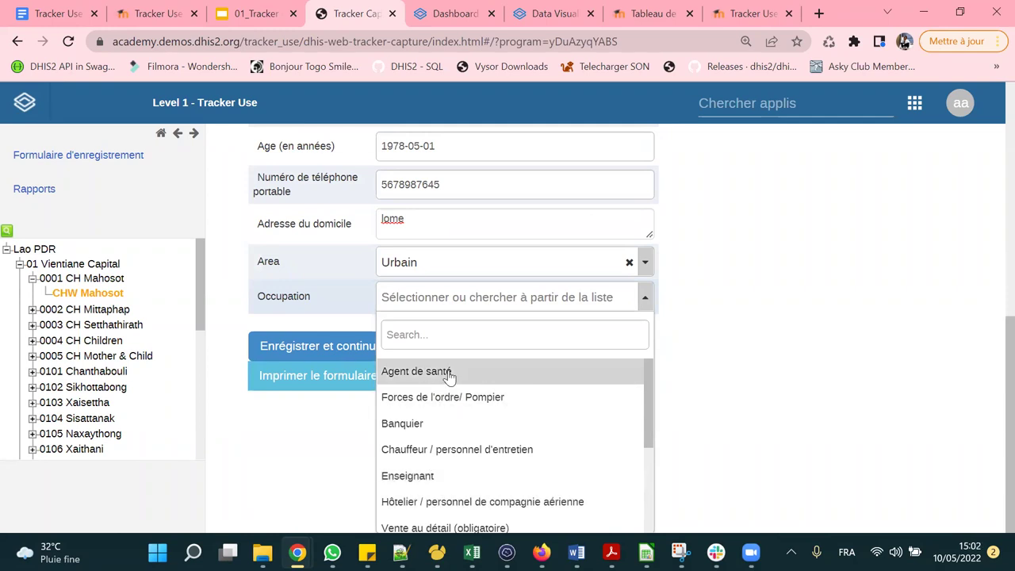
pyautogui.click(512, 378)
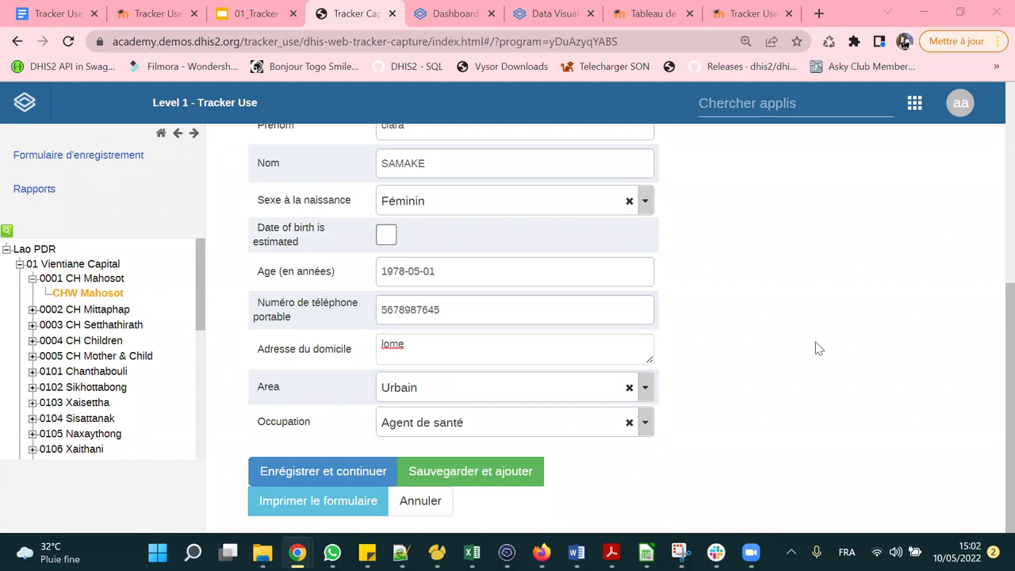
pyautogui.hotkey('ctrl', '-')
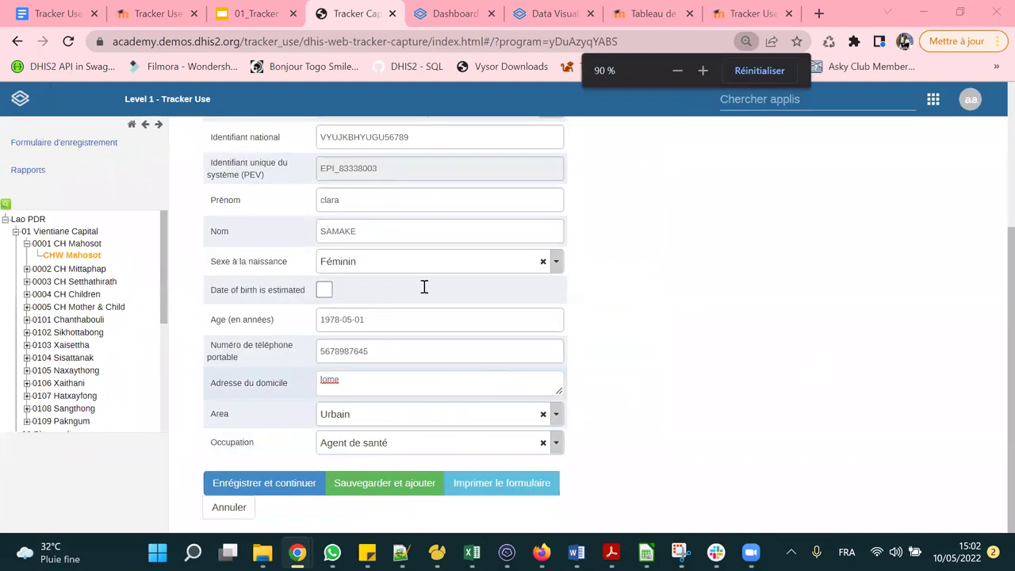
pyautogui.scroll(3, 423, 291)
pyautogui.scroll(-2, 417, 283)
pyautogui.scroll(2, 415, 281)
pyautogui.scroll(-2, 401, 198)
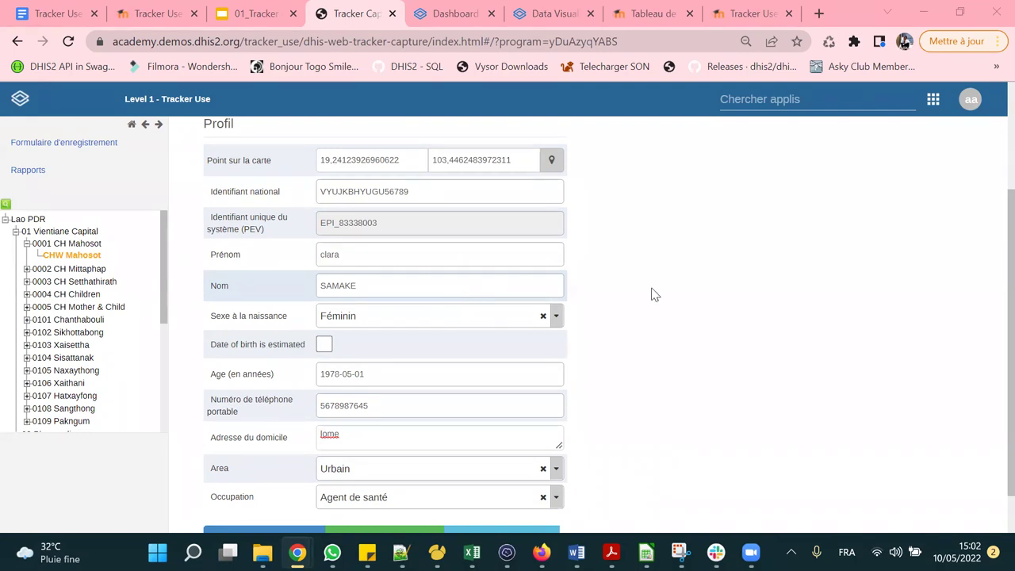
pyautogui.scroll(-1, 421, 326)
pyautogui.scroll(-1, 402, 324)
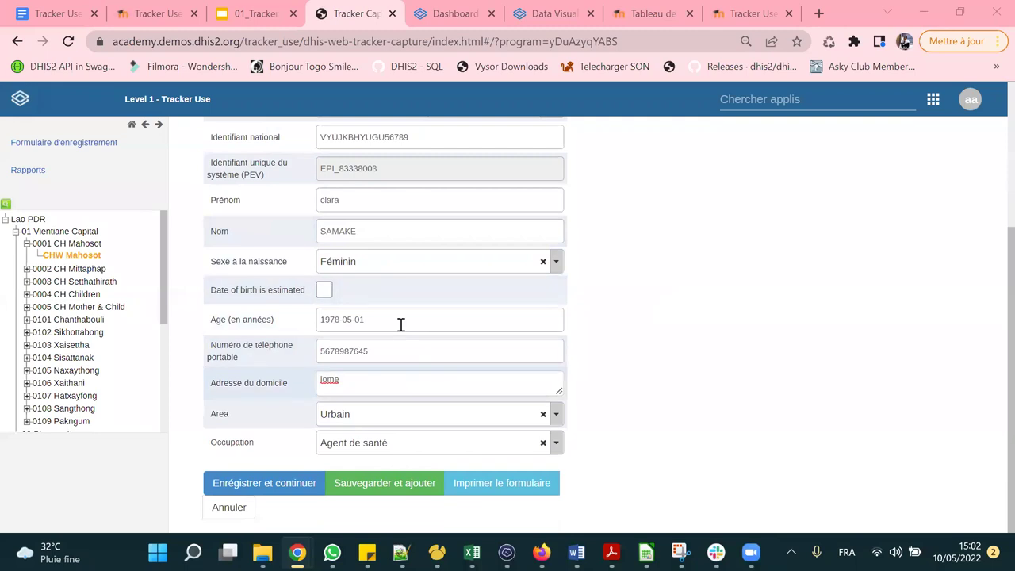
pyautogui.scroll(2, 381, 259)
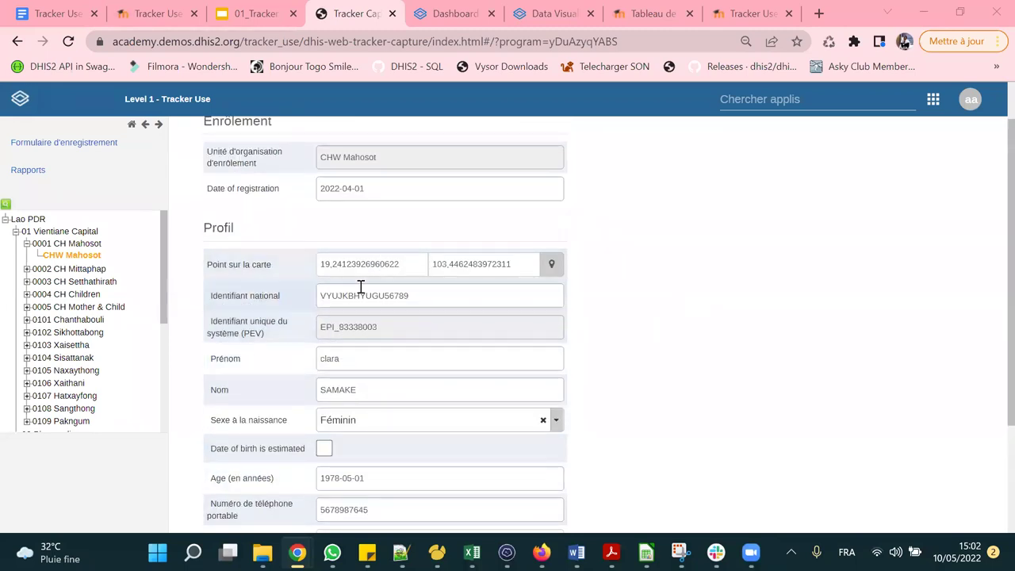
pyautogui.scroll(-3, 361, 287)
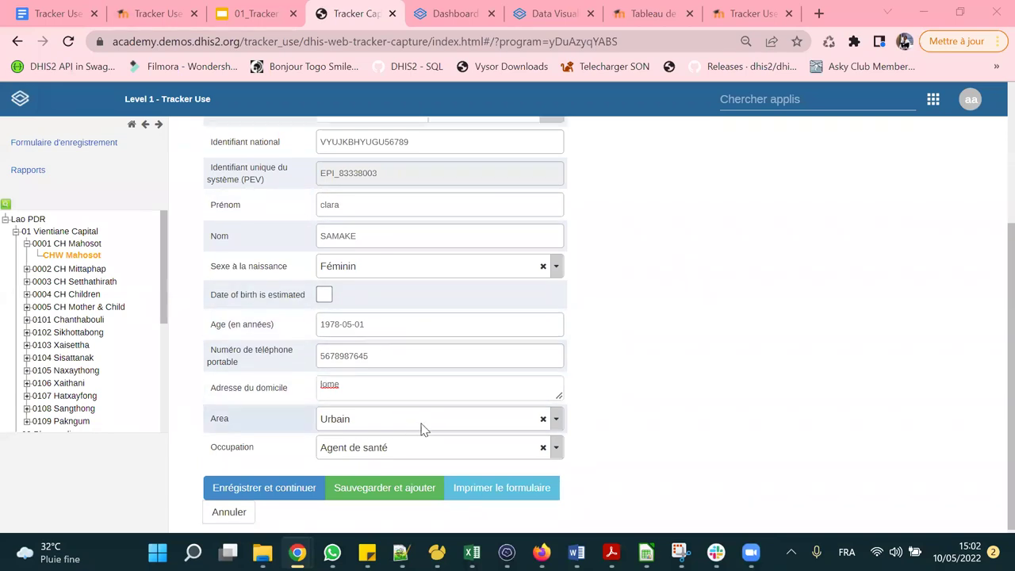
pyautogui.scroll(1, 421, 426)
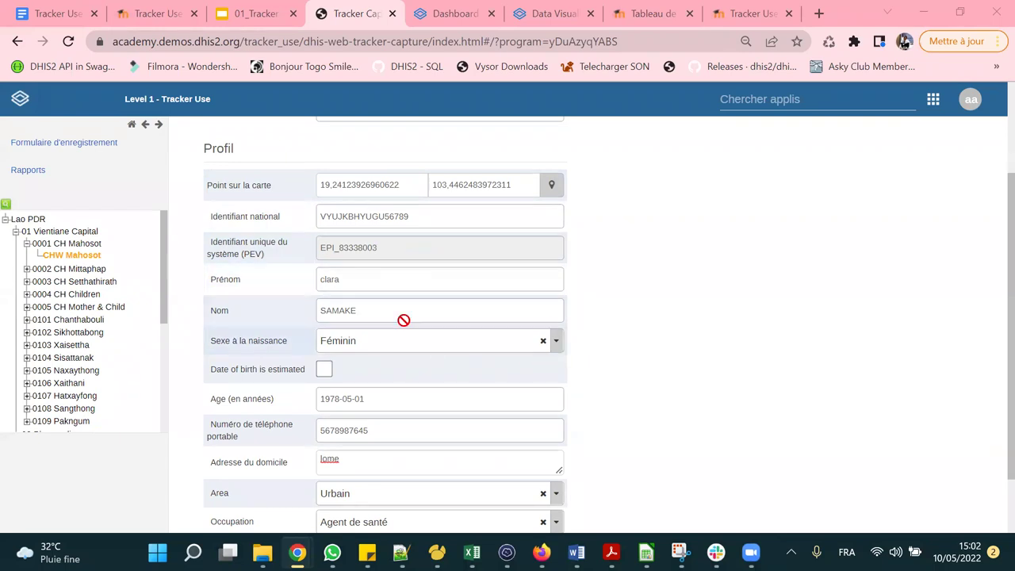
pyautogui.scroll(-1, 411, 299)
pyautogui.scroll(-1, 428, 230)
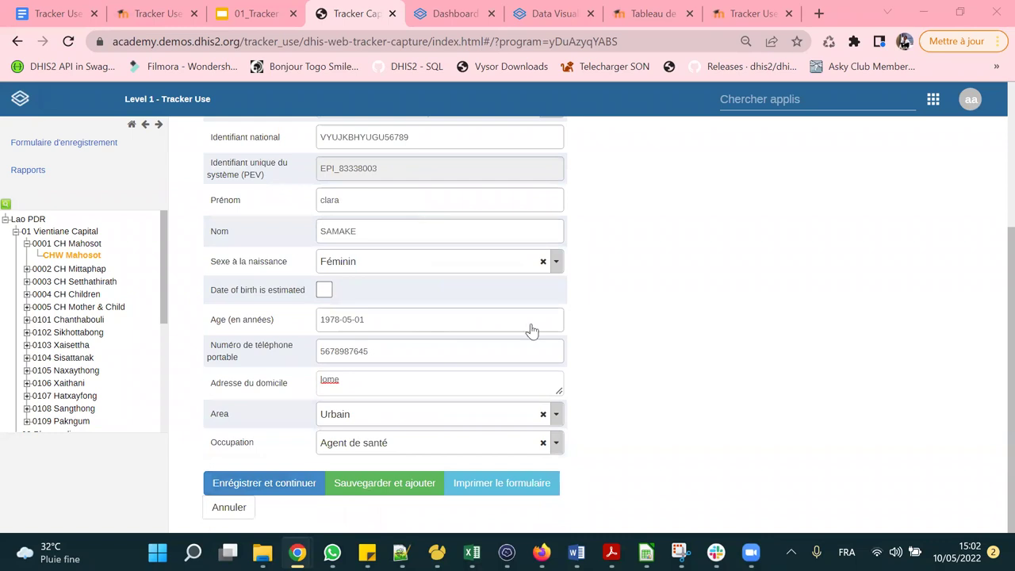
# Save with Enrégistrer et continuer and review the dashboard: age 44, vaccination scheduled 2022-05-10.
pyautogui.click(272, 493)
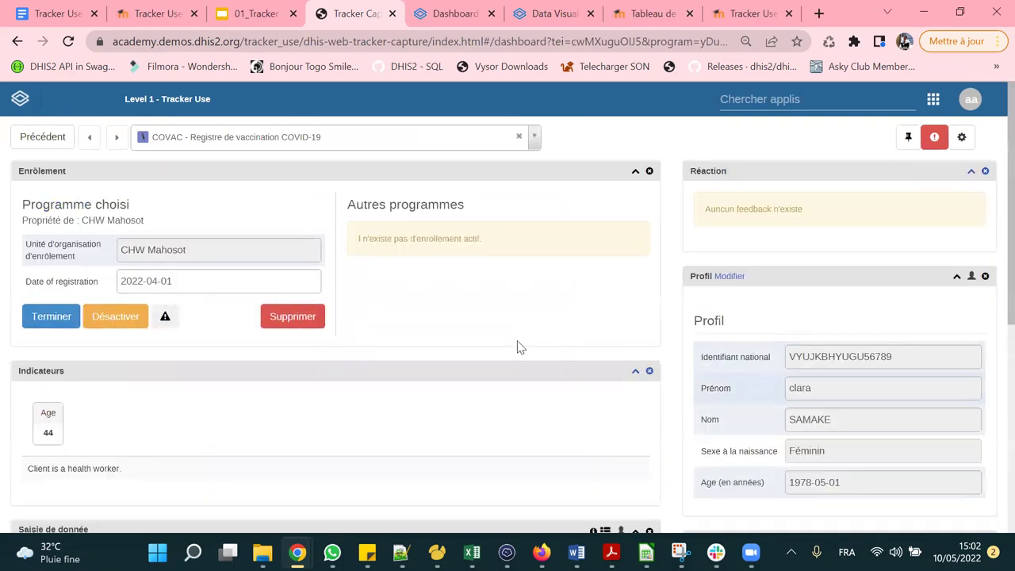
pyautogui.scroll(-3, 380, 292)
pyautogui.scroll(3, 401, 268)
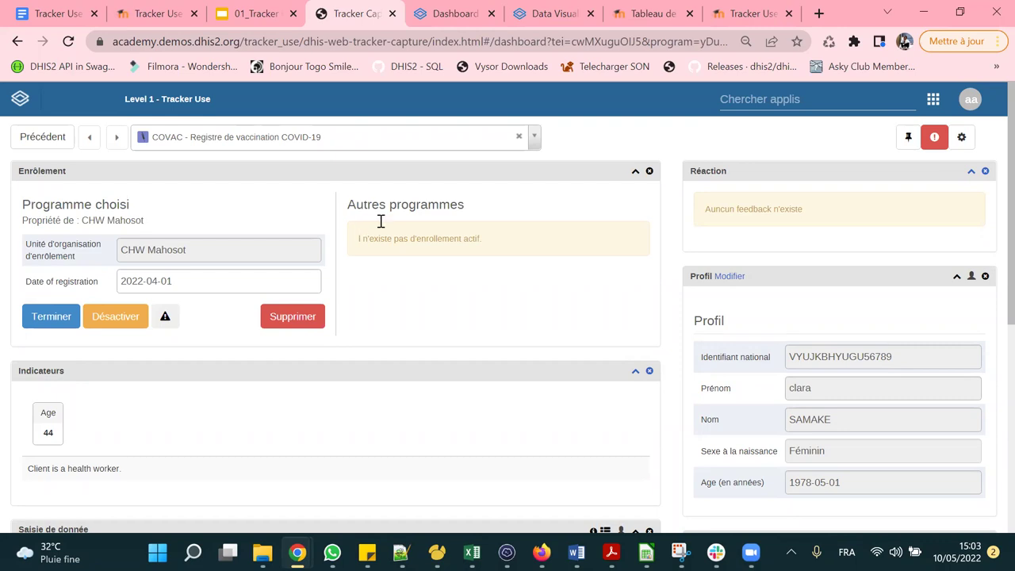
pyautogui.scroll(-1, 140, 164)
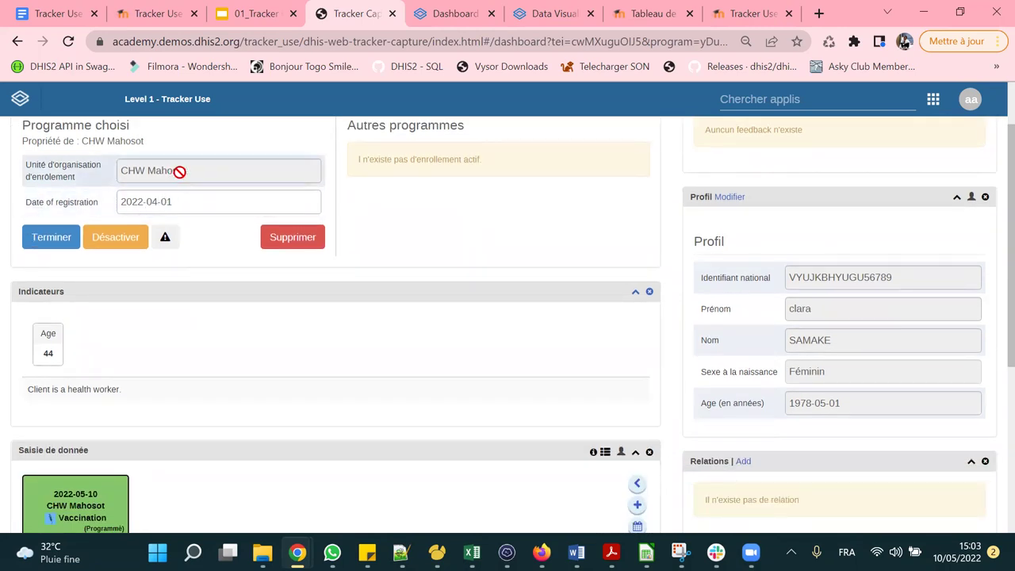
pyautogui.scroll(1, 168, 181)
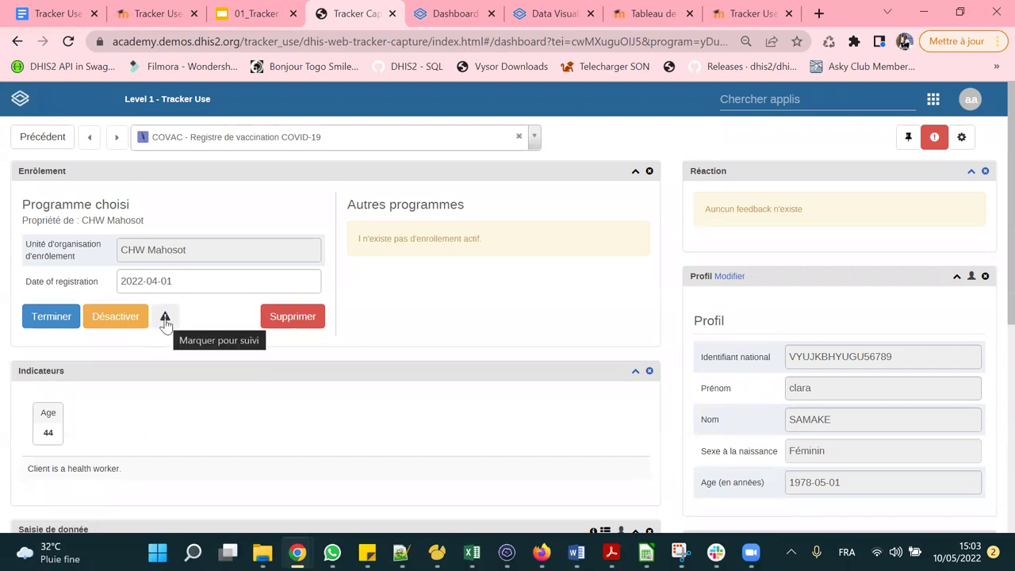
pyautogui.click(165, 319)
pyautogui.click(164, 319)
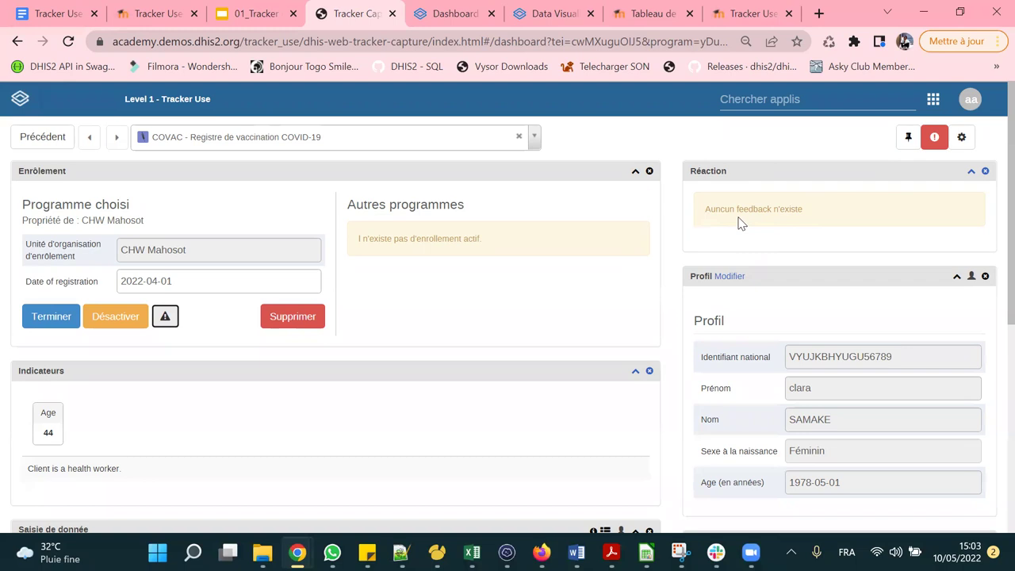
pyautogui.scroll(-2, 753, 210)
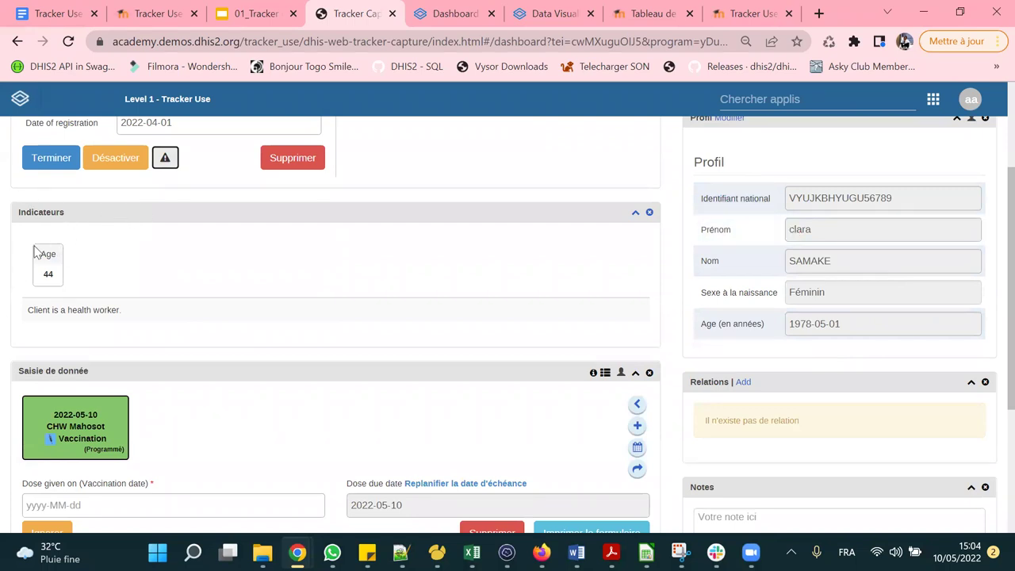
pyautogui.hotkey('ctrl', '+')
pyautogui.hotkey('ctrl', '+')
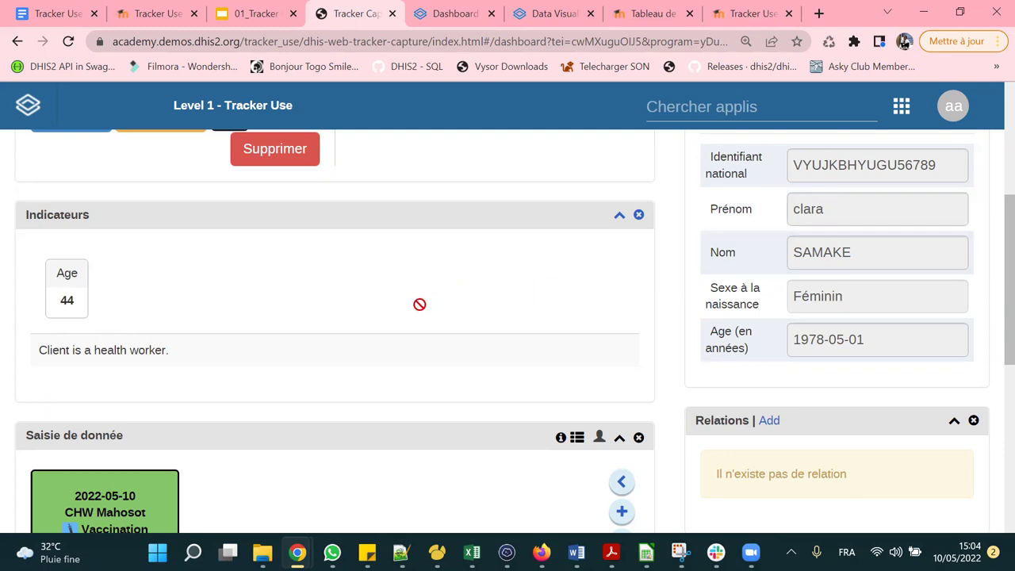
pyautogui.scroll(-1, 351, 310)
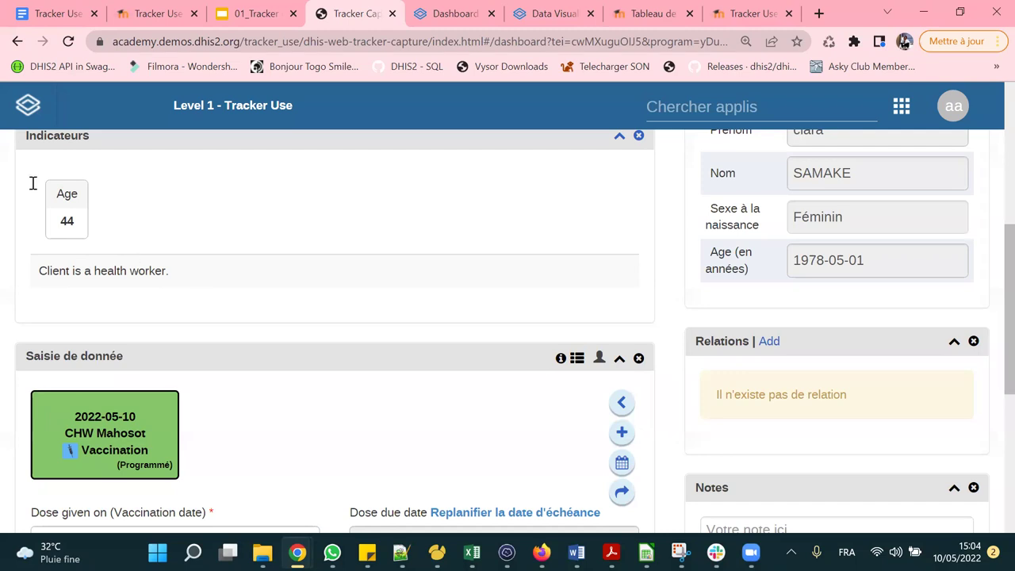
pyautogui.scroll(-2, 95, 212)
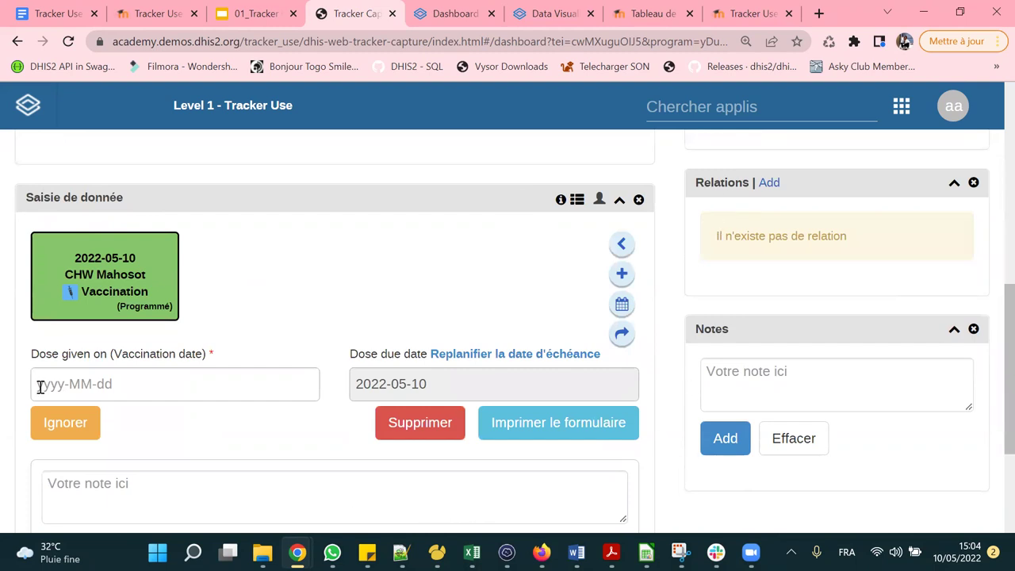
pyautogui.moveTo(110, 233)
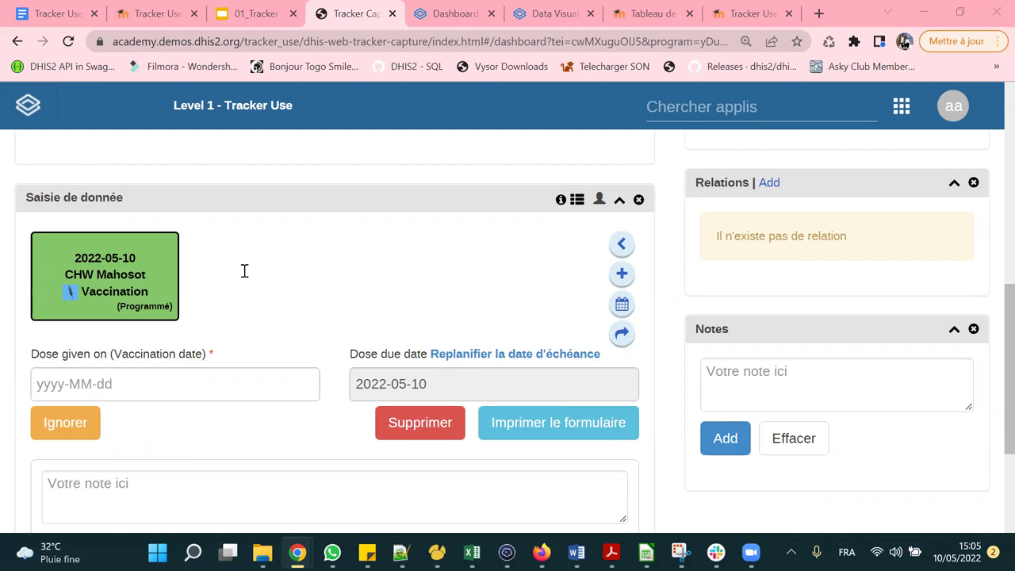
pyautogui.scroll(-1, 238, 265)
pyautogui.scroll(1, 183, 220)
pyautogui.moveTo(193, 297)
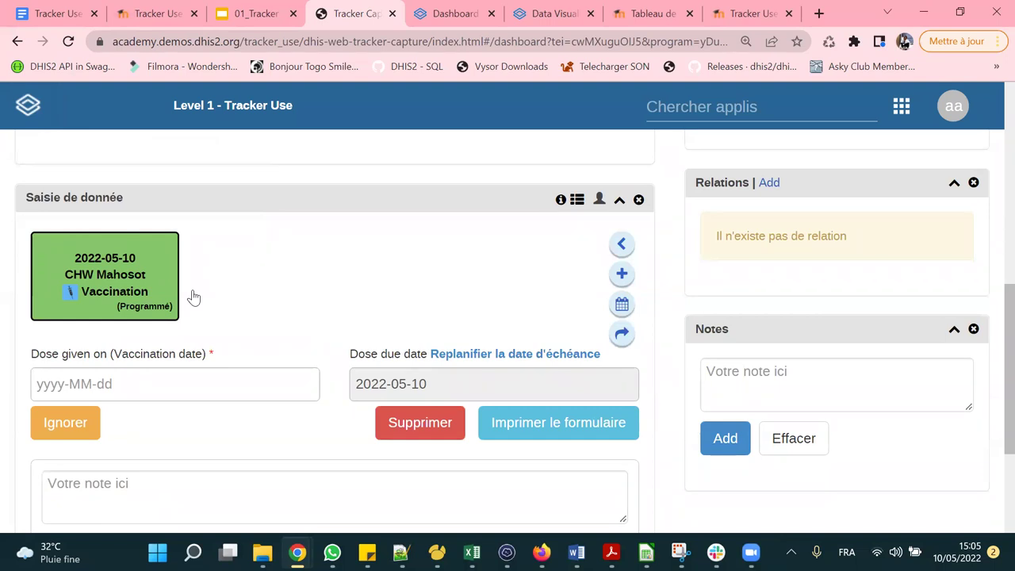
pyautogui.scroll(5, 194, 297)
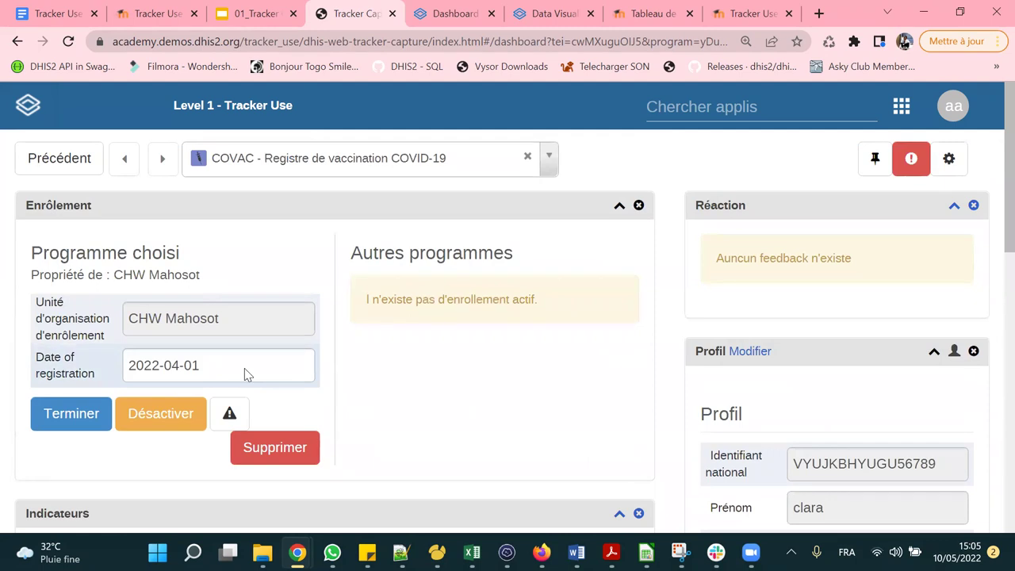
pyautogui.scroll(-6, 246, 374)
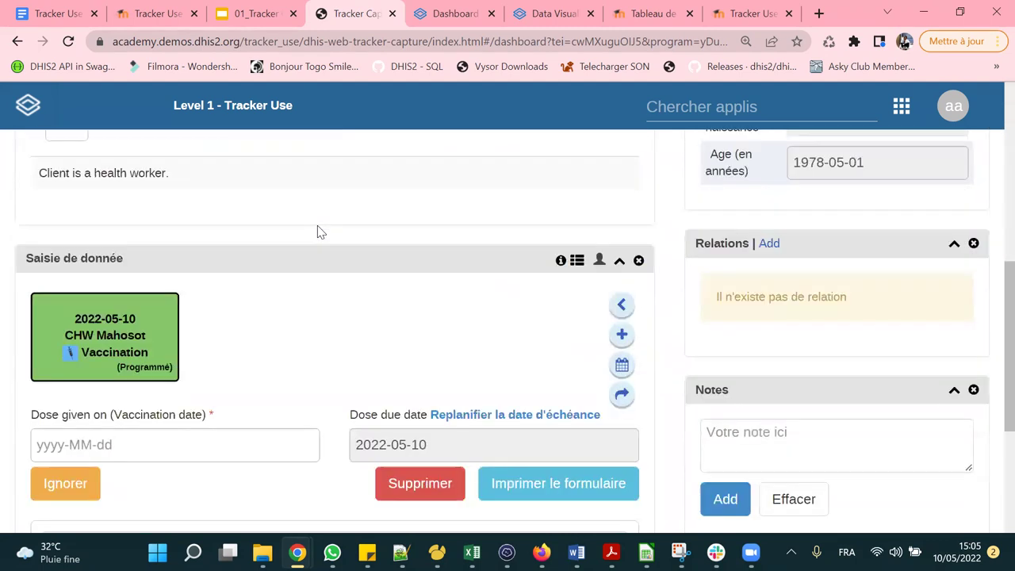
pyautogui.scroll(-2, 317, 232)
pyautogui.scroll(1, 317, 230)
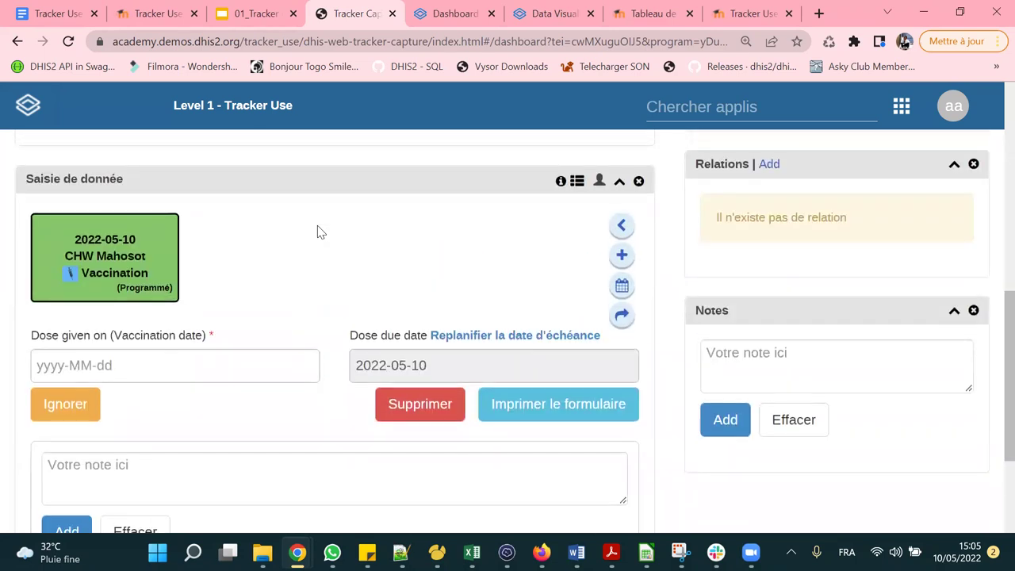
# Set the vaccination dose-given date to 2022-04-01 from the calendar.
pyautogui.click(130, 367)
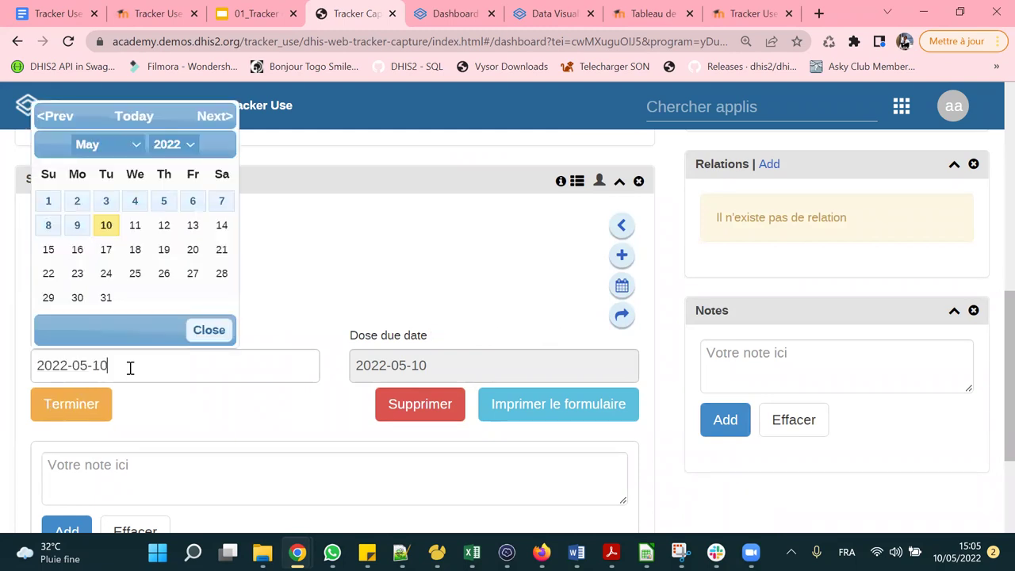
pyautogui.click(106, 145)
pyautogui.click(89, 207)
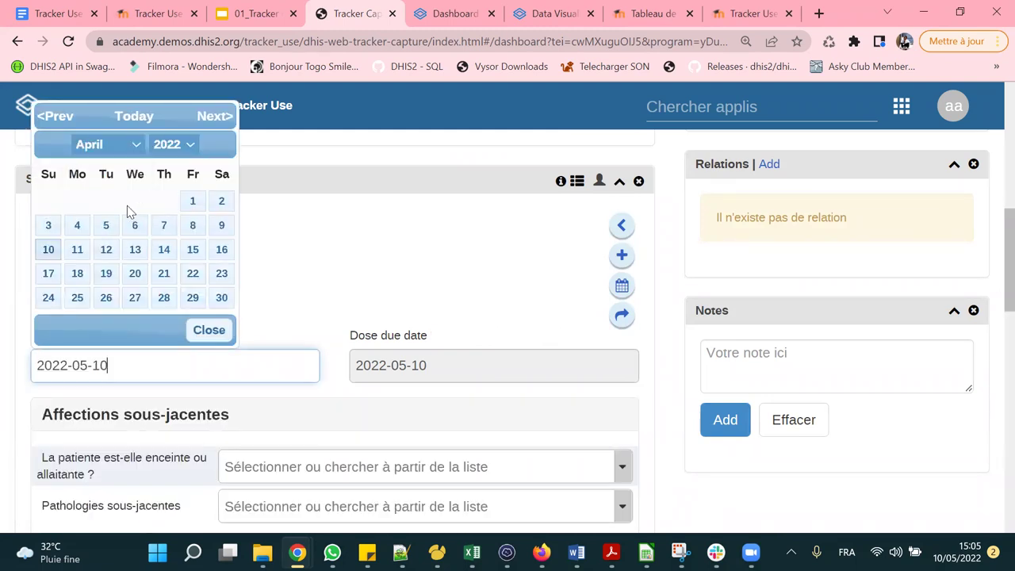
pyautogui.click(193, 202)
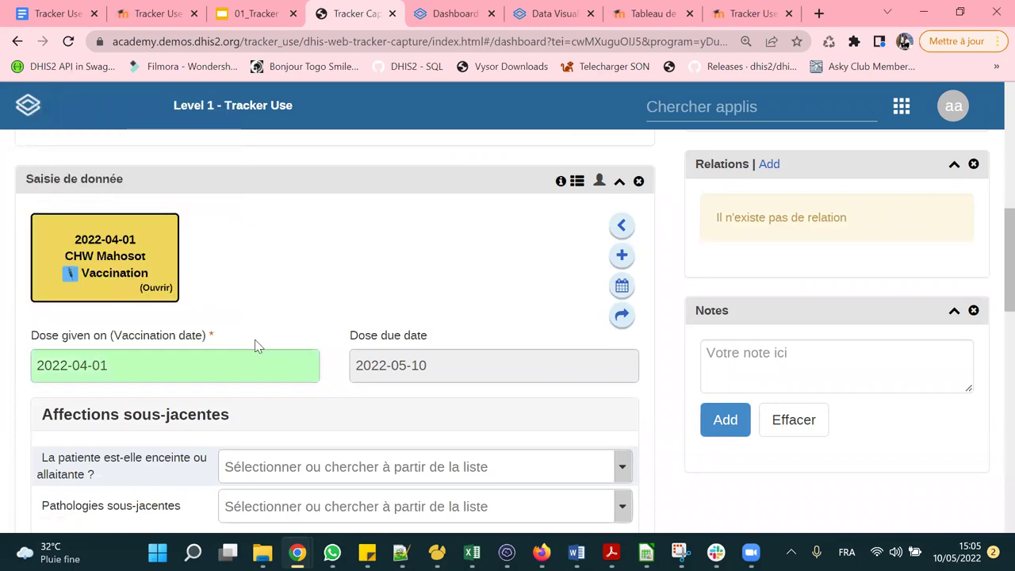
pyautogui.scroll(-2, 255, 337)
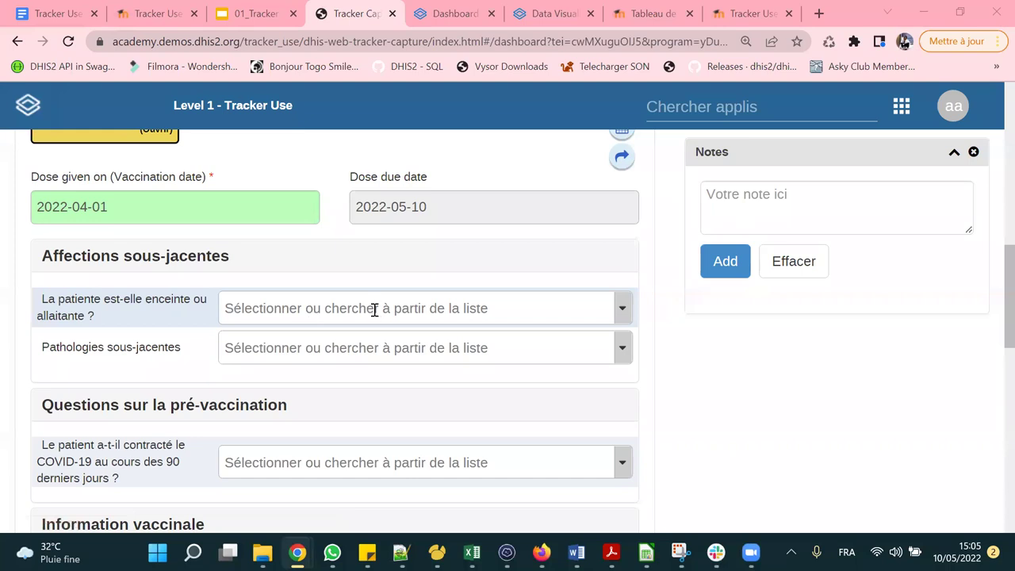
# Open the pregnant-or-breastfeeding answer list and enter 'dedef' in its search box.
pyautogui.click(311, 311)
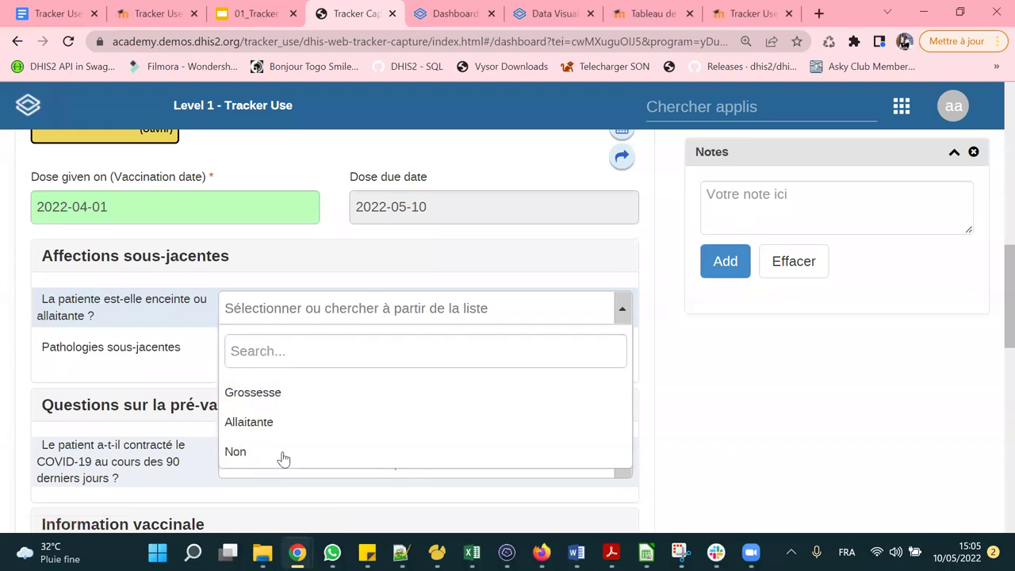
pyautogui.click(285, 348)
pyautogui.write('dedef')
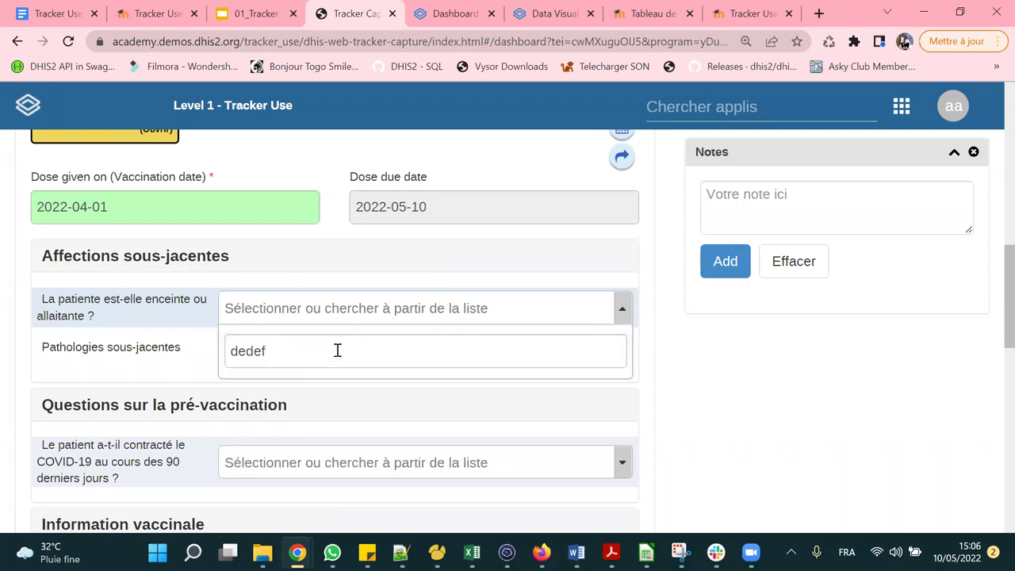
# Answer Non to 'La patiente est-elle enceinte ou allaitante ?'.
pyautogui.click(176, 336)
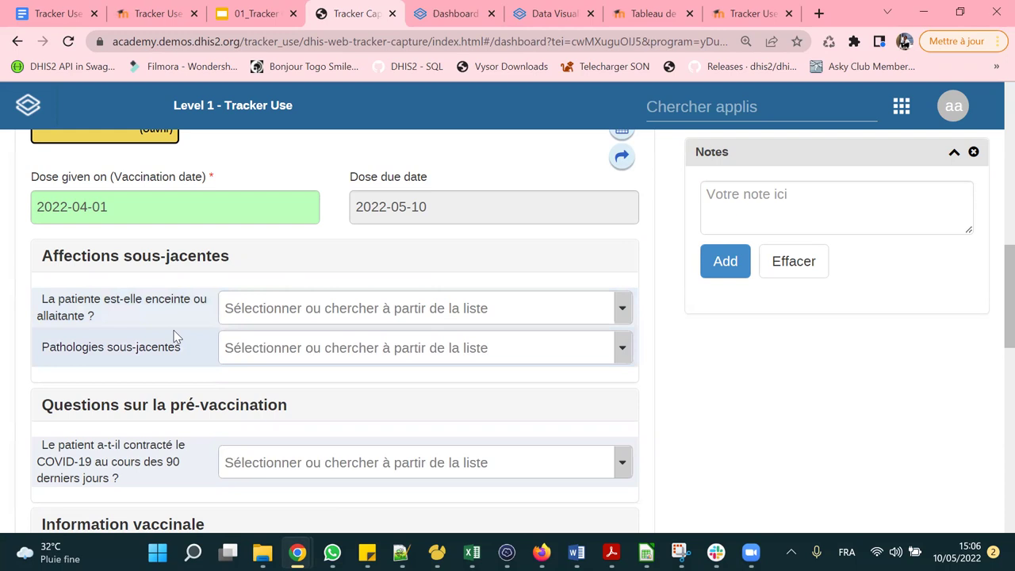
pyautogui.click(414, 308)
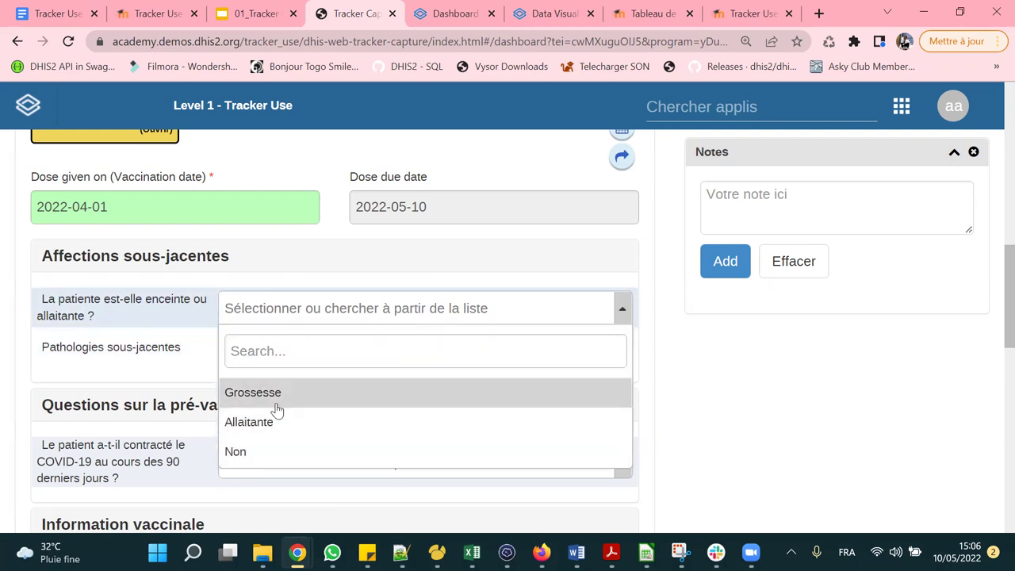
pyautogui.scroll(-1, 285, 432)
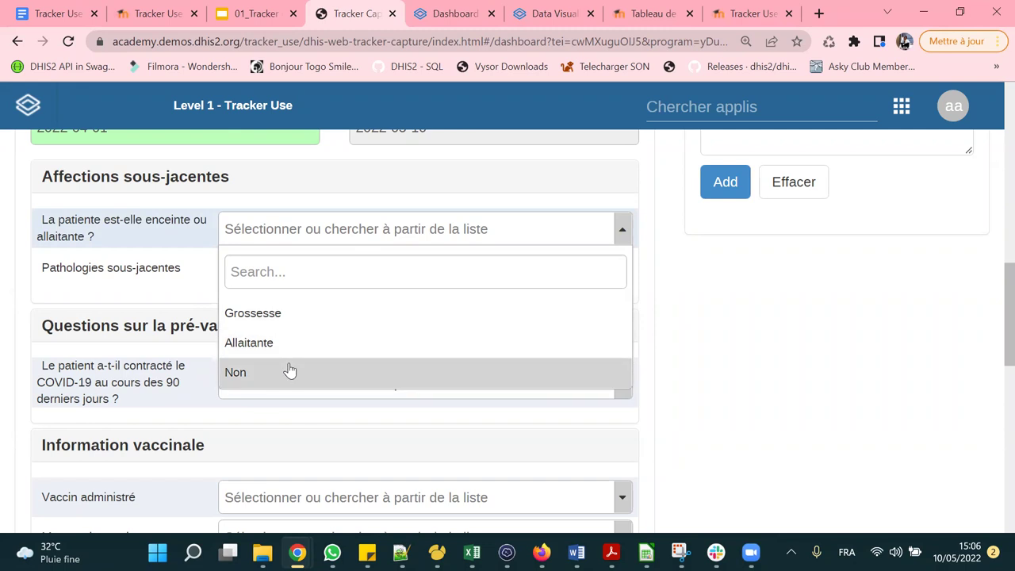
pyautogui.click(746, 314)
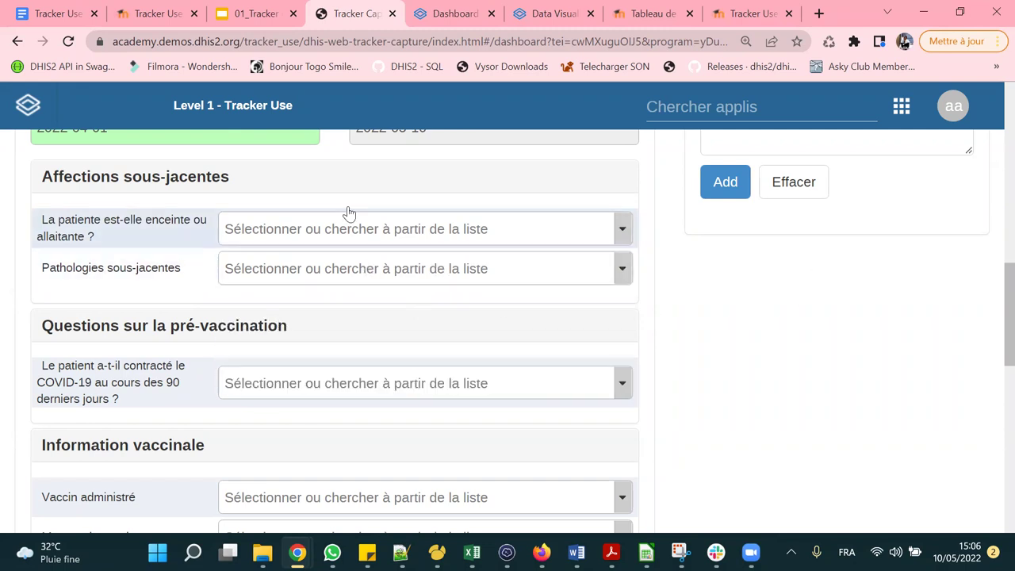
pyautogui.click(403, 236)
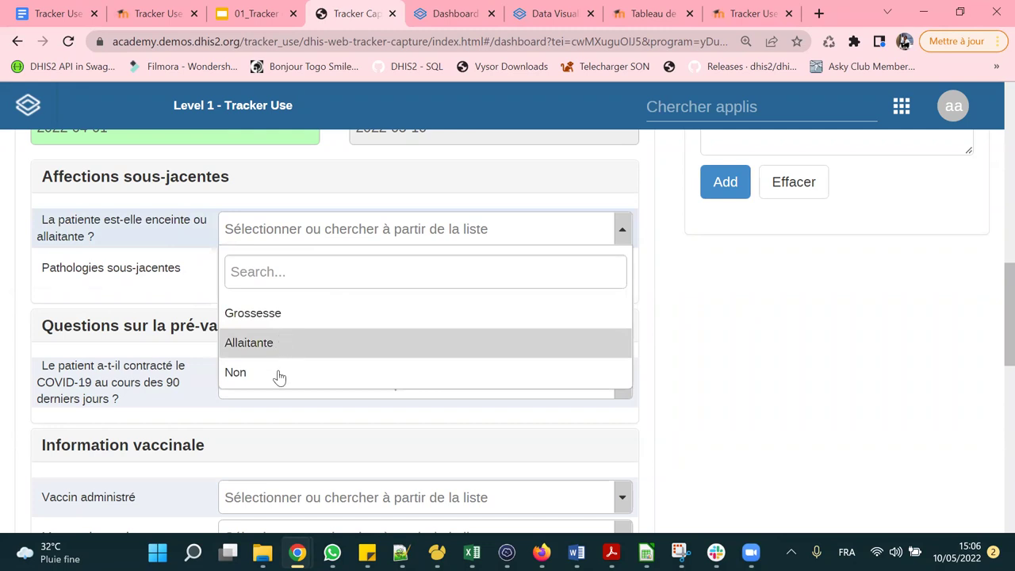
pyautogui.click(279, 372)
pyautogui.scroll(1, 312, 296)
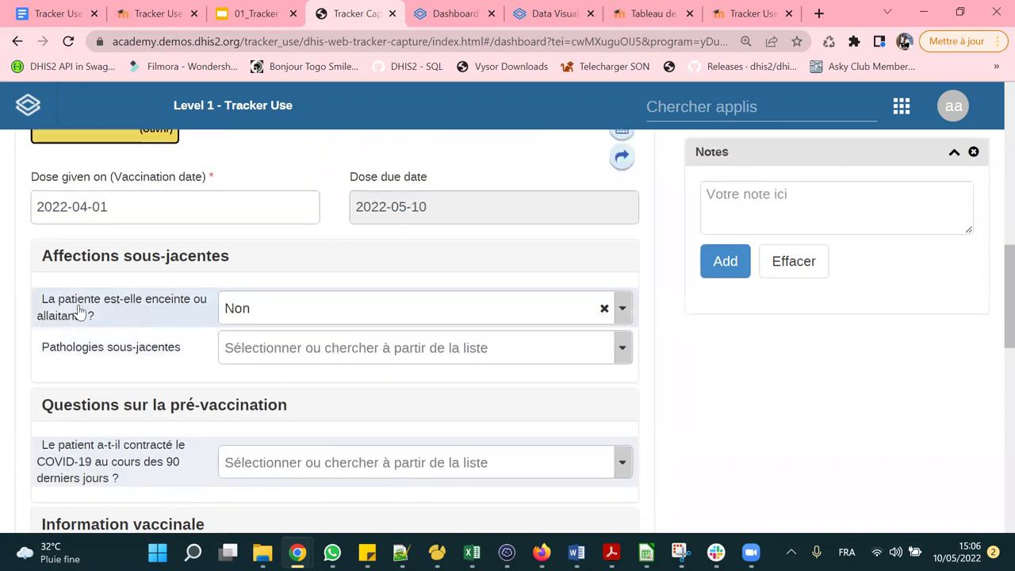
pyautogui.scroll(2, 987, 240)
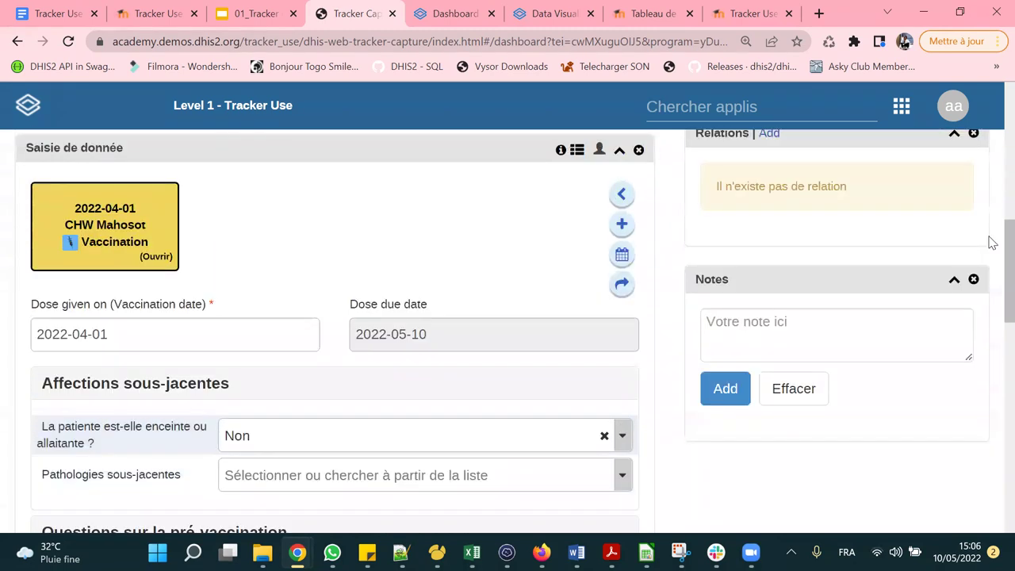
pyautogui.scroll(4, 991, 242)
pyautogui.moveTo(795, 277); pyautogui.dragTo(854, 281)
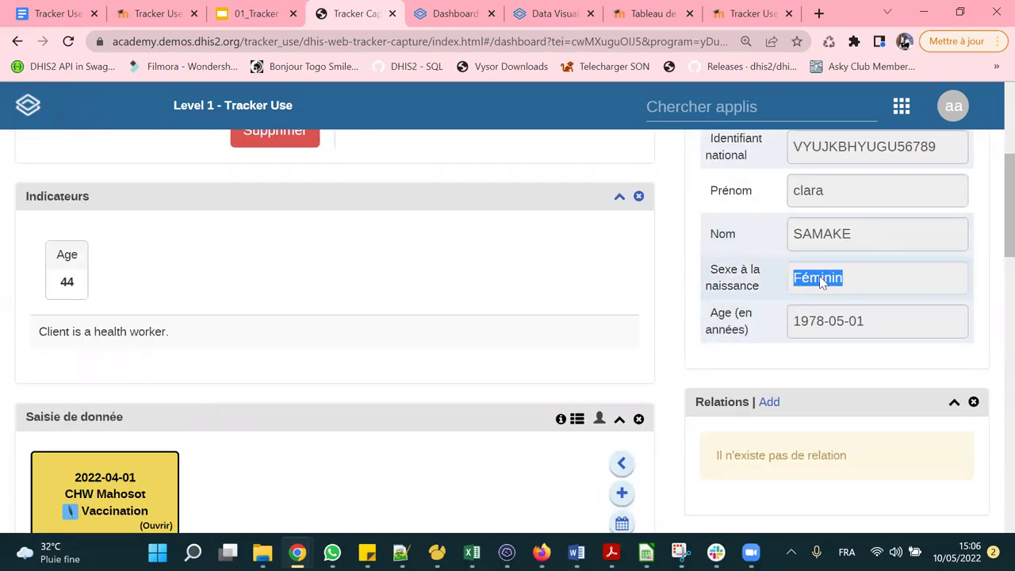
pyautogui.scroll(-6, 430, 281)
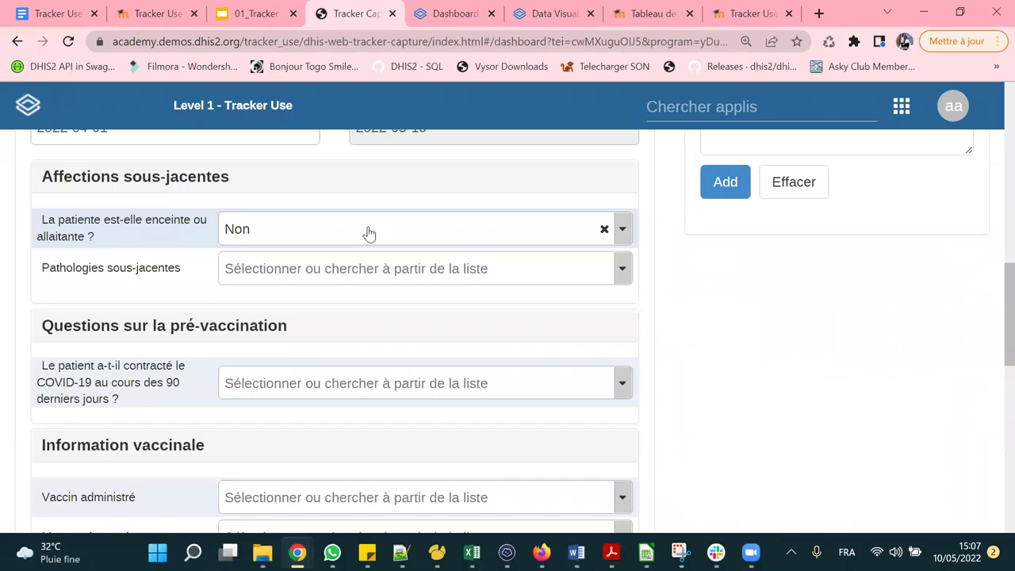
# Answer Oui to Pathologies sous-jacentes and tick Diabète.
pyautogui.click(284, 272)
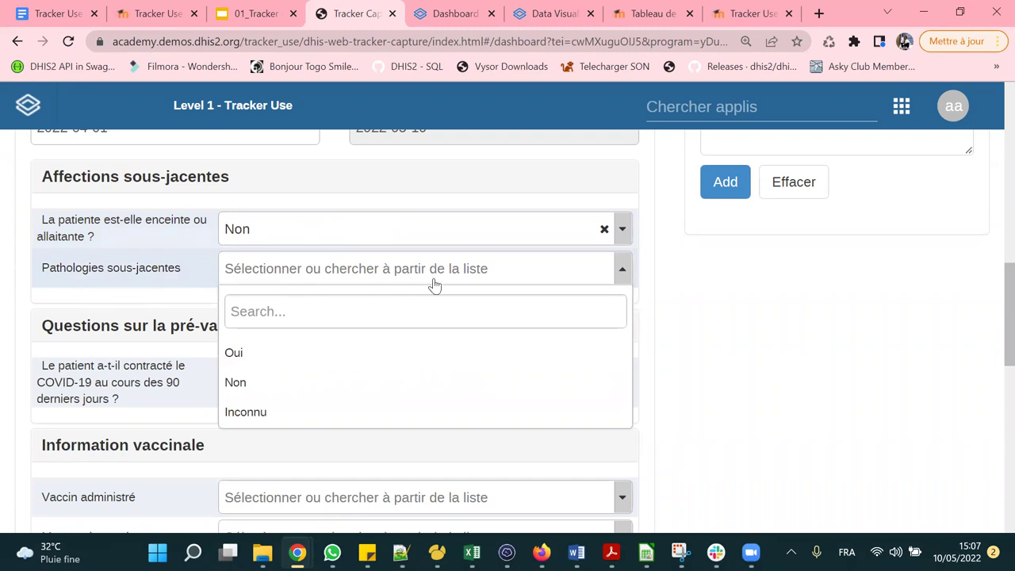
pyautogui.click(288, 358)
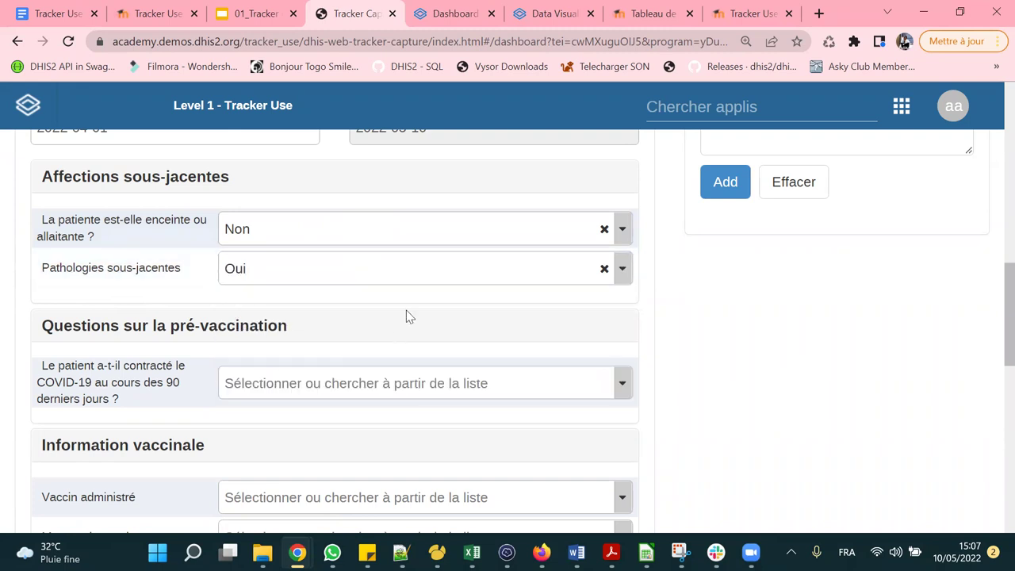
pyautogui.scroll(-1, 283, 277)
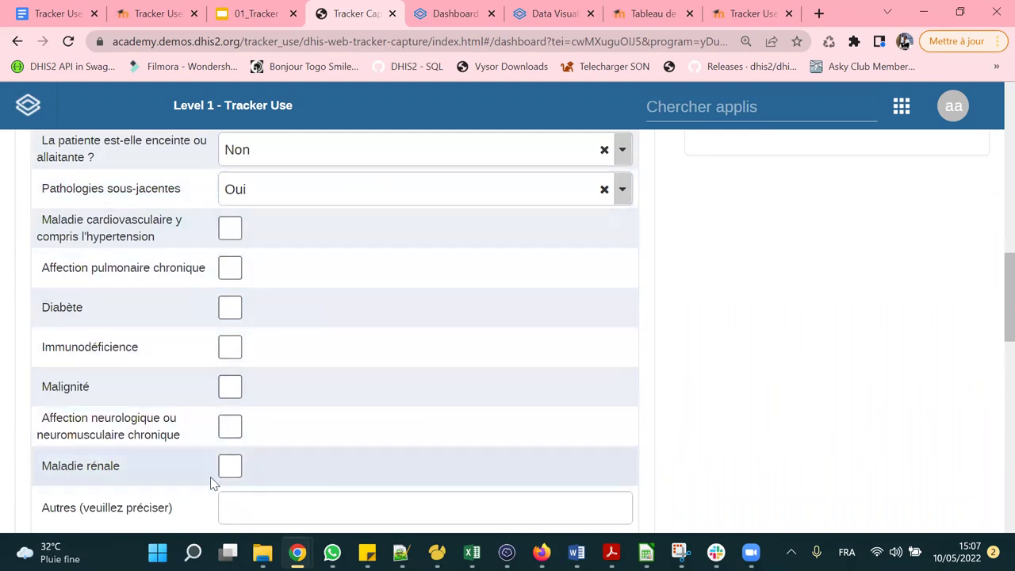
pyautogui.click(230, 310)
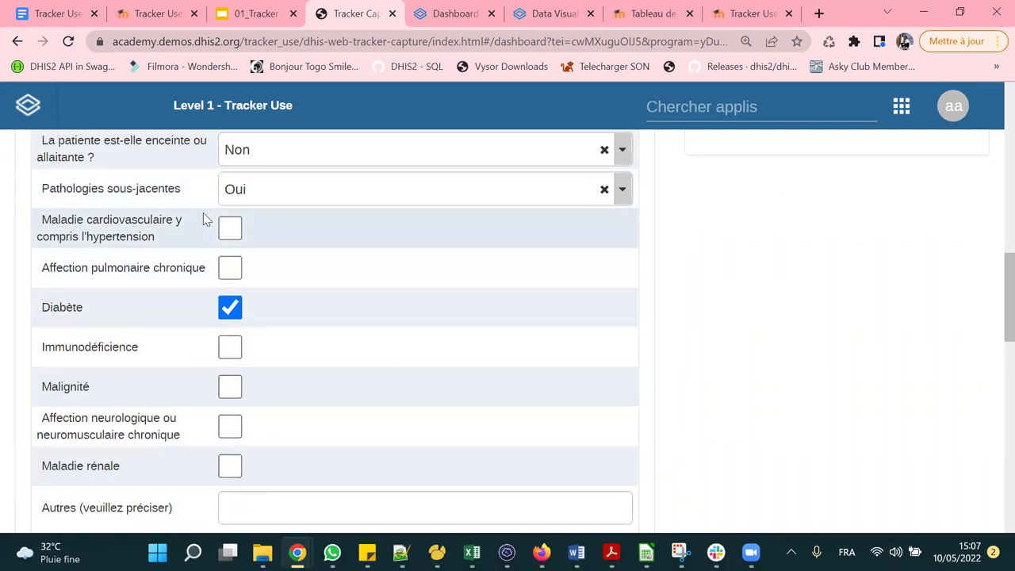
# Switch to Non, acknowledge the Diabète-cleared alert, then restore Oui with Diabète ticked.
pyautogui.click(321, 197)
pyautogui.click(270, 305)
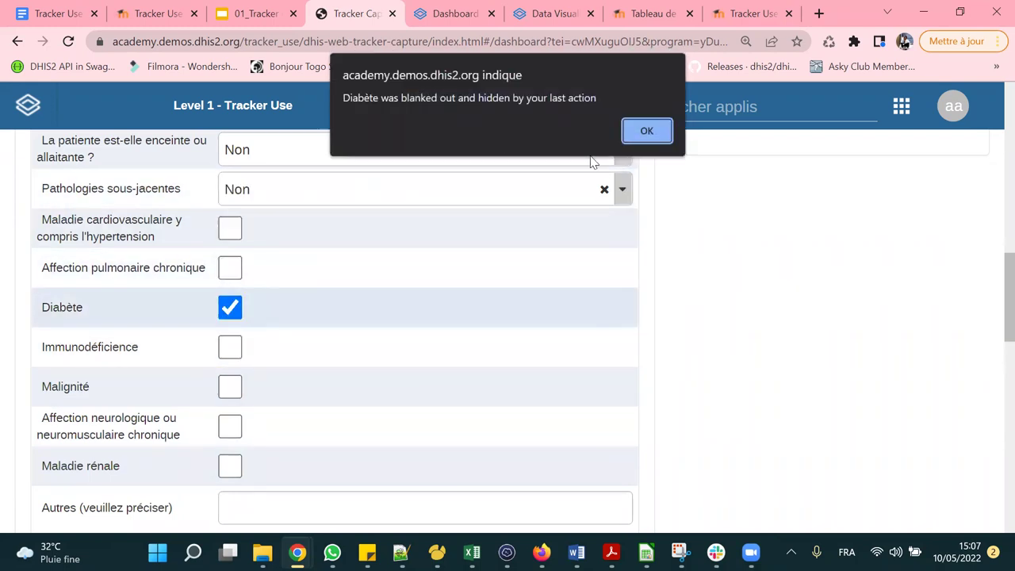
pyautogui.click(646, 129)
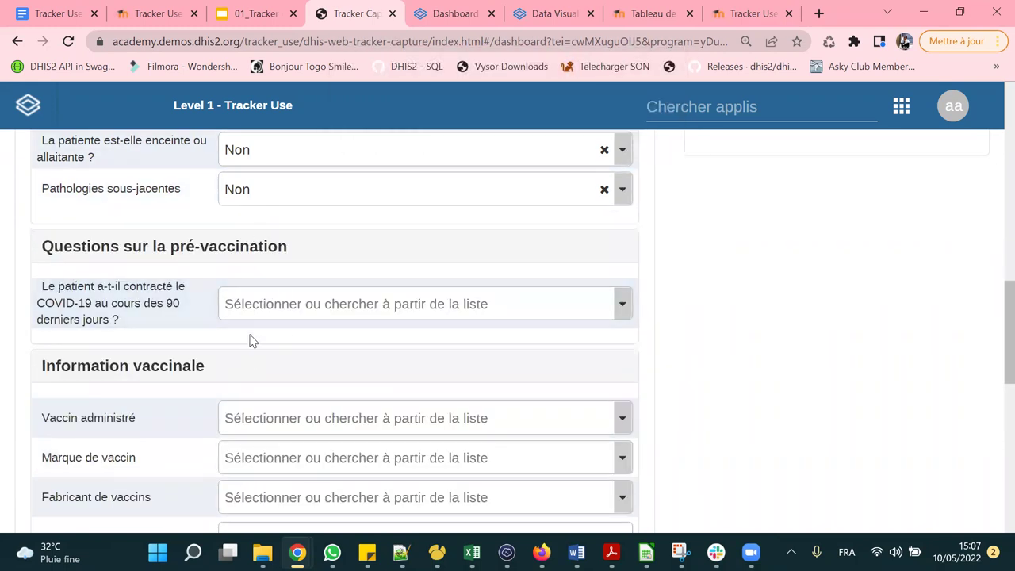
pyautogui.scroll(1, 249, 340)
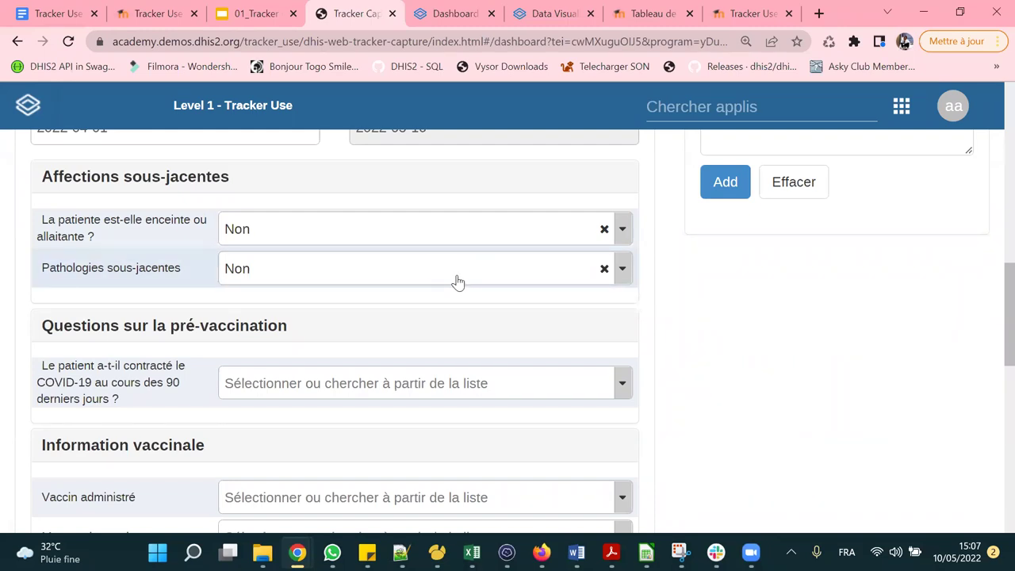
pyautogui.click(411, 279)
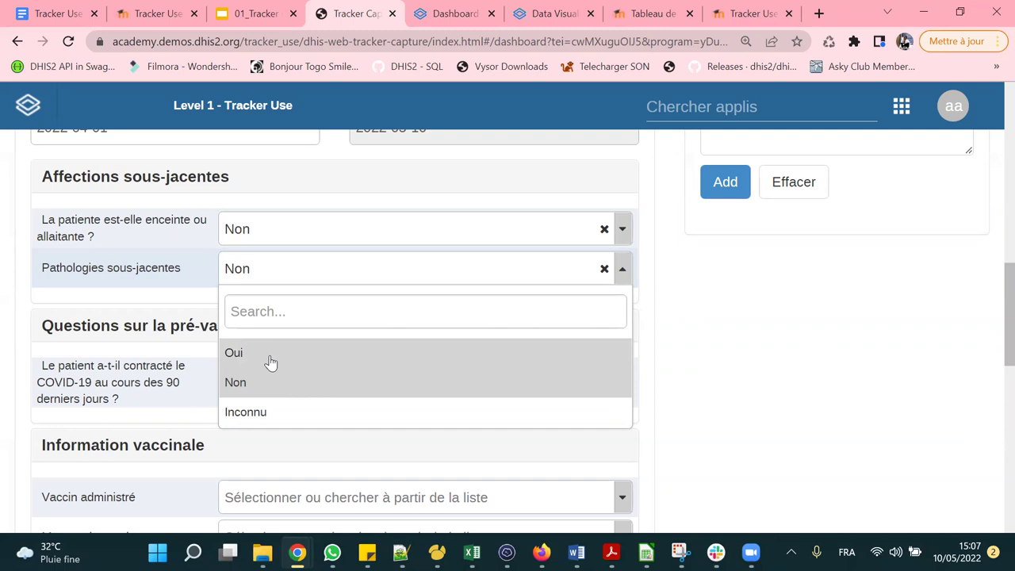
pyautogui.click(249, 361)
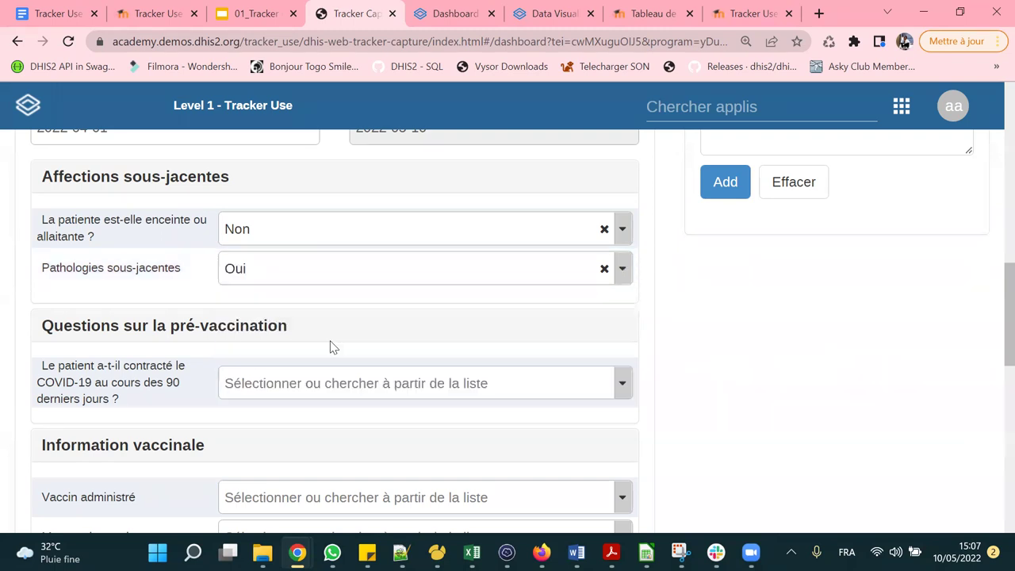
pyautogui.scroll(-1, 349, 295)
pyautogui.click(232, 310)
# Answer Oui to COVID-19 in the last 90 days and select the vaccine recommendation notice.
pyautogui.scroll(-4, 528, 301)
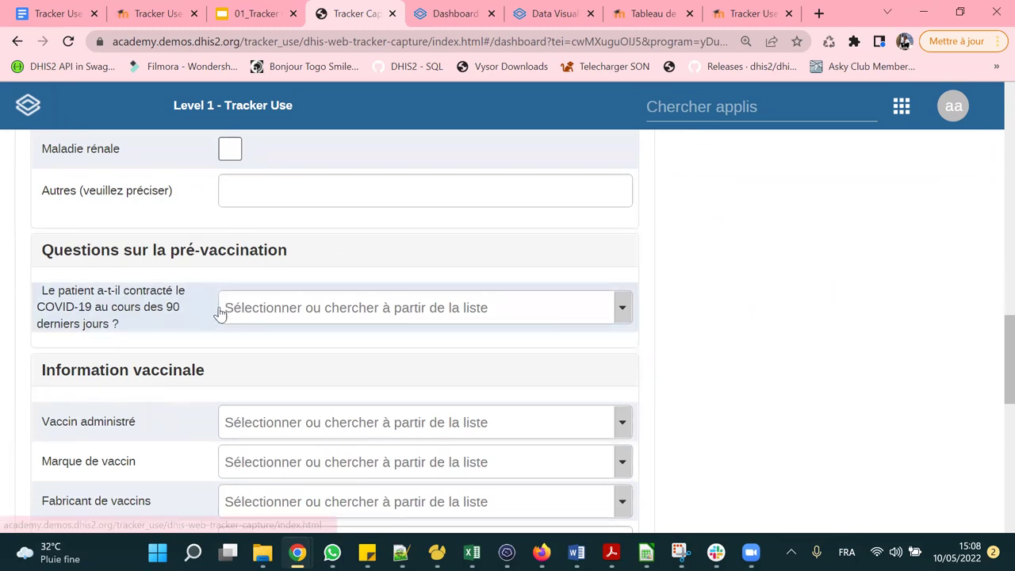
pyautogui.click(334, 315)
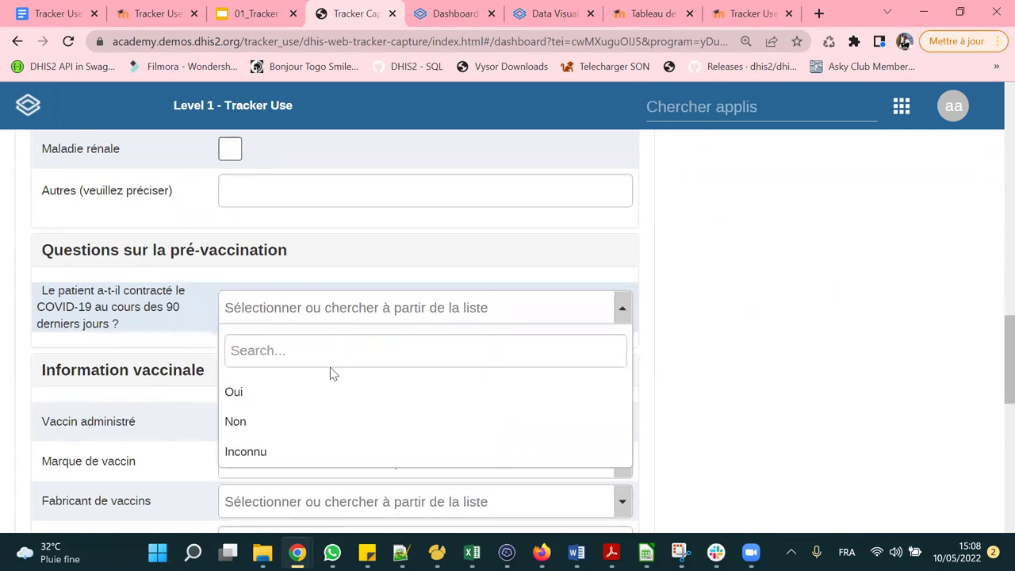
pyautogui.click(260, 393)
pyautogui.scroll(-1, 396, 302)
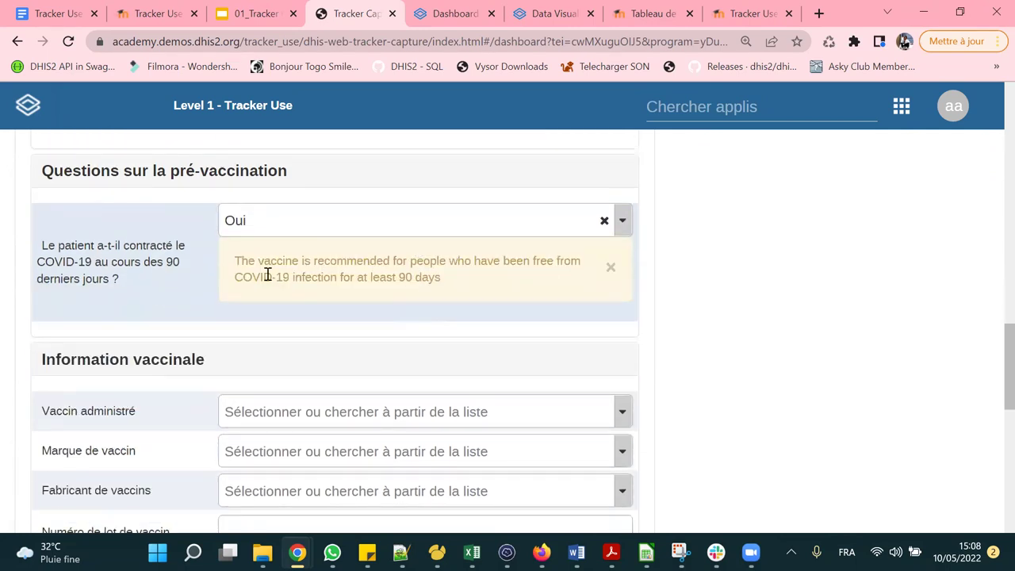
pyautogui.moveTo(238, 263); pyautogui.dragTo(451, 278)
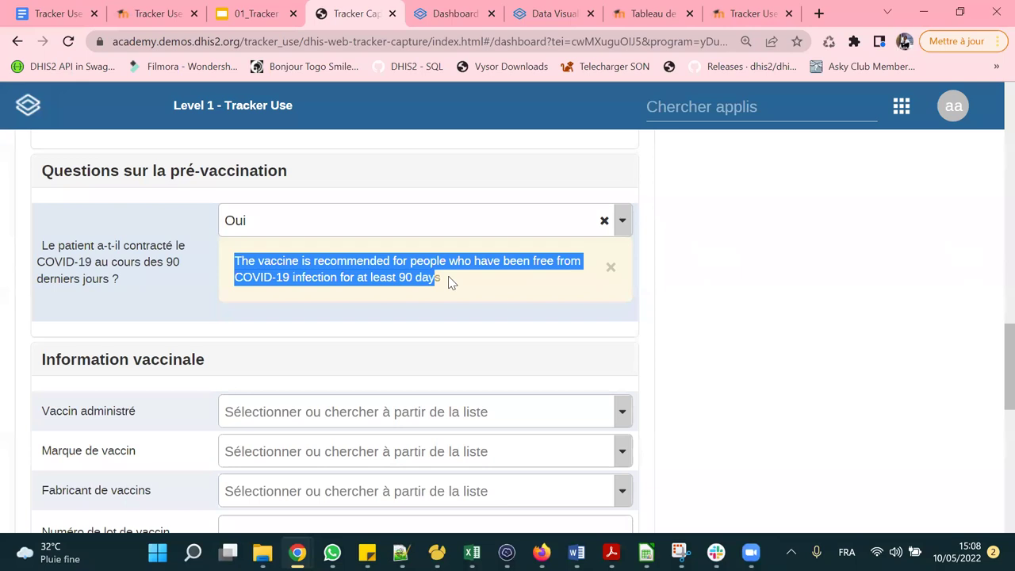
pyautogui.click(446, 279)
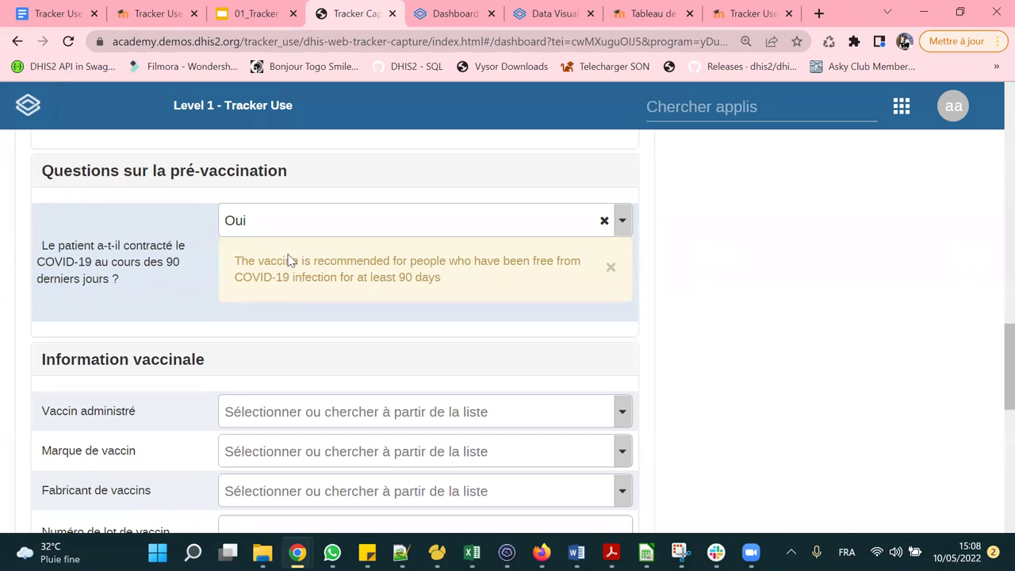
pyautogui.moveTo(236, 260); pyautogui.dragTo(458, 285)
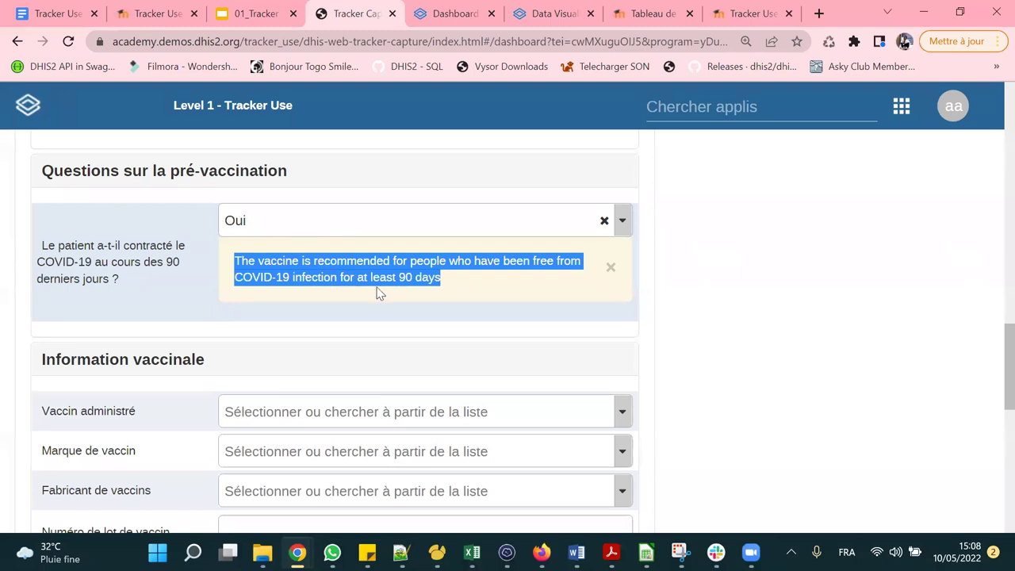
pyautogui.moveTo(476, 288); pyautogui.dragTo(231, 255)
pyautogui.click(403, 260)
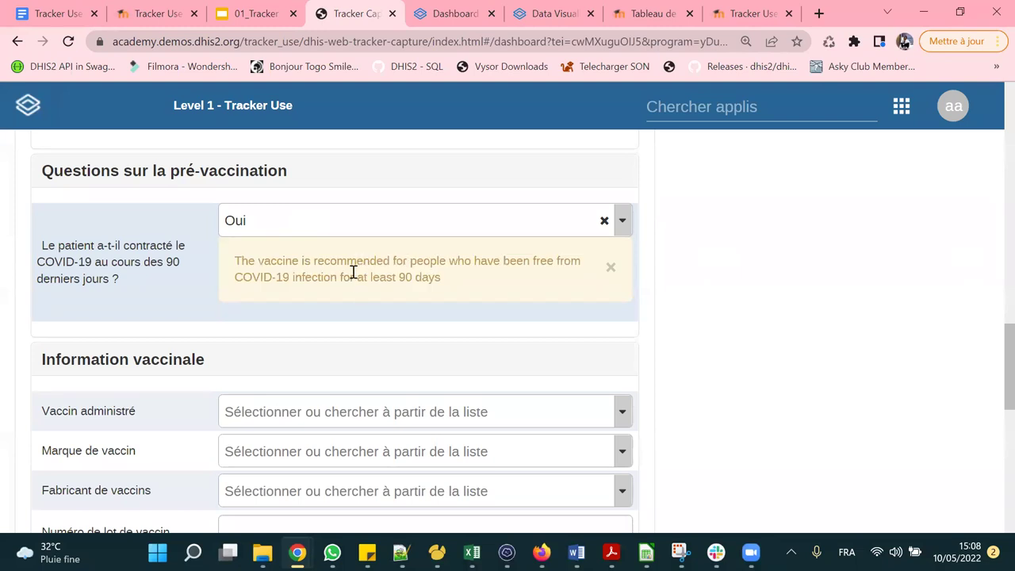
pyautogui.tripleClick(256, 277)
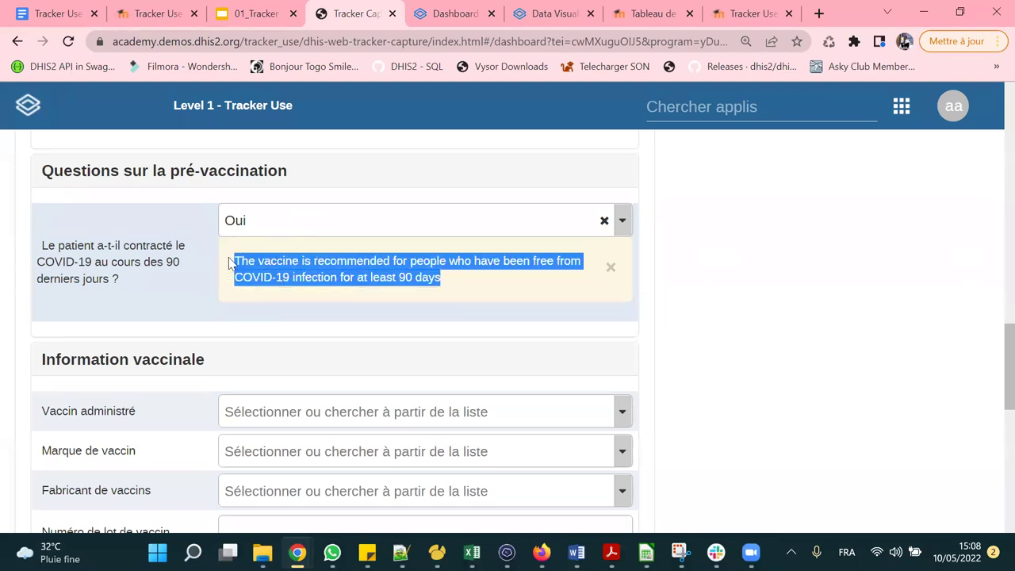
# Change the recent COVID-19 answer to Non, clearing the 90-day warning.
pyautogui.click(277, 227)
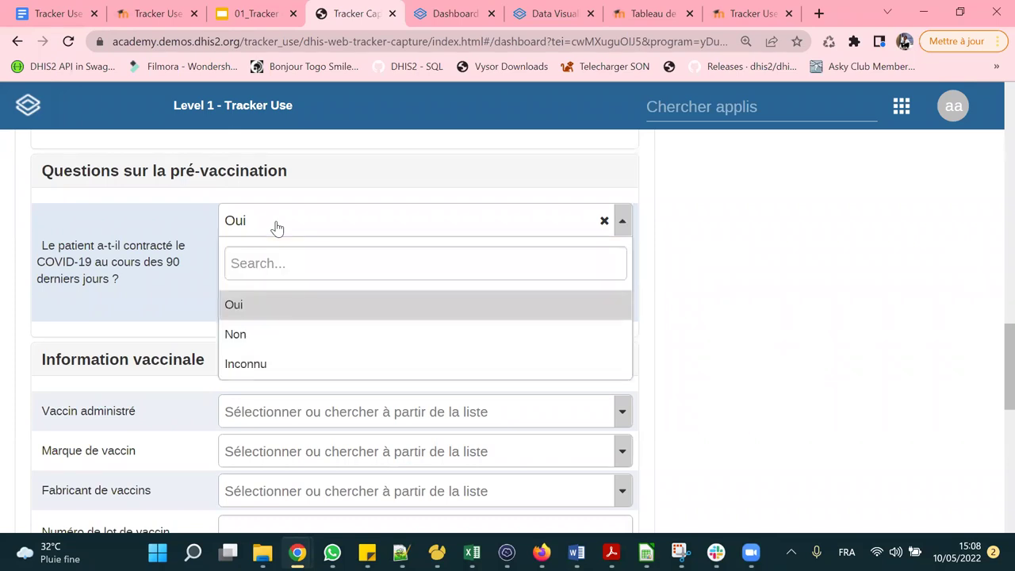
pyautogui.click(262, 336)
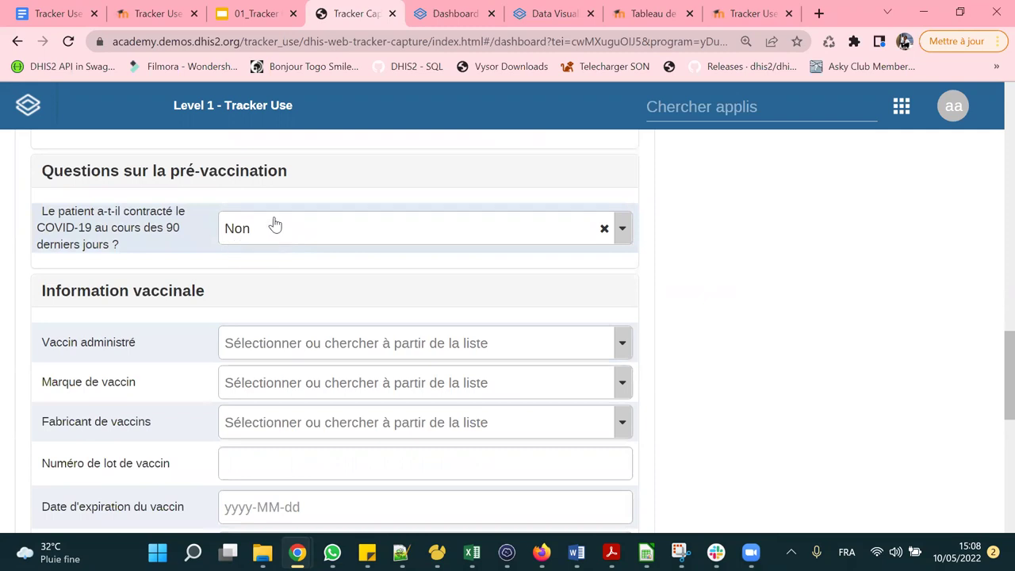
pyautogui.scroll(-1, 272, 226)
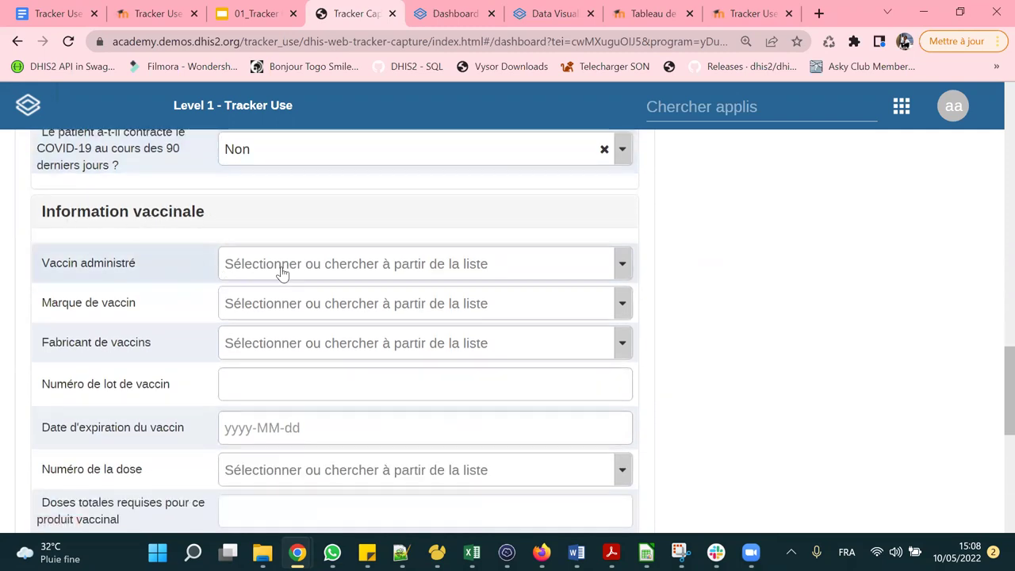
# Choose AZD1222 / AstraZeneca, then check the auto-filled 2 doses and next dose 2022-04-11.
pyautogui.click(338, 269)
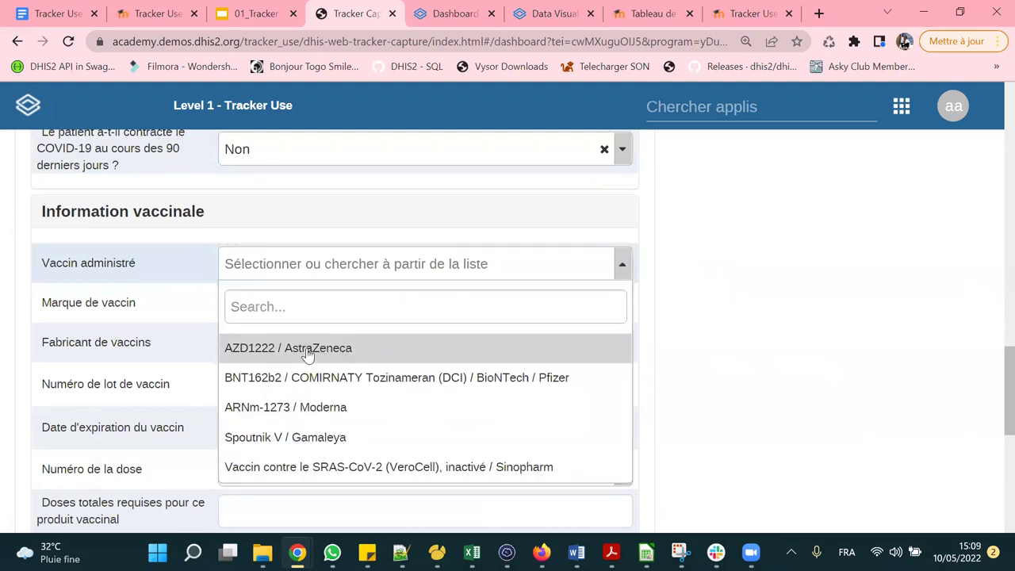
pyautogui.click(307, 355)
pyautogui.scroll(-1, 356, 265)
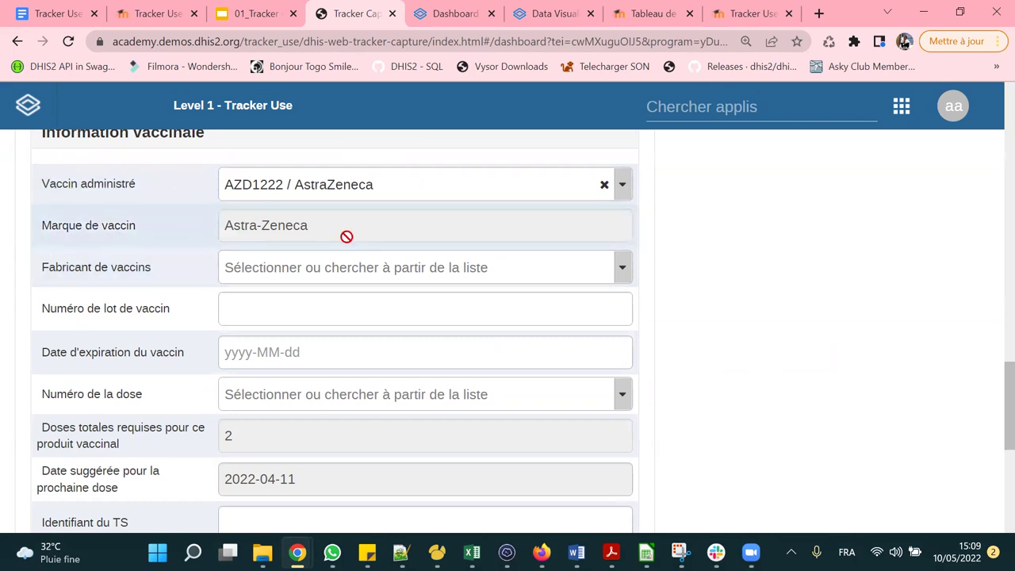
pyautogui.scroll(-1, 305, 228)
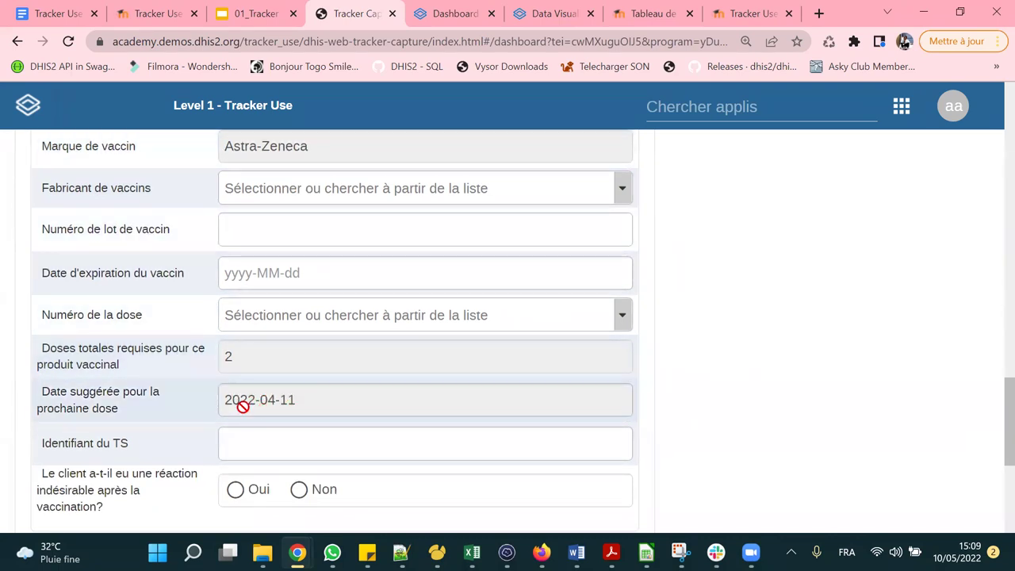
pyautogui.scroll(5, 263, 384)
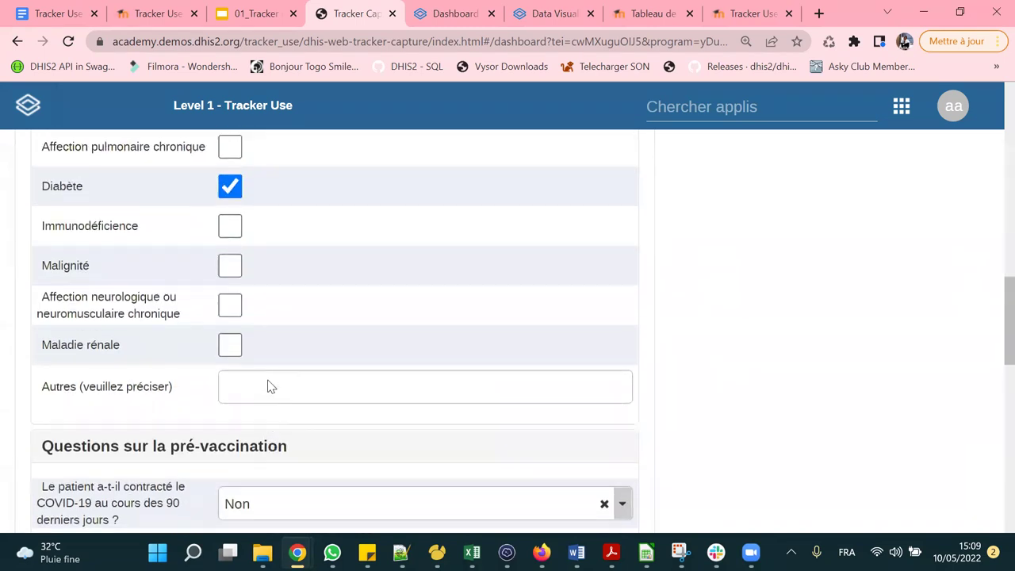
pyautogui.scroll(6, 267, 386)
pyautogui.scroll(-12, 196, 411)
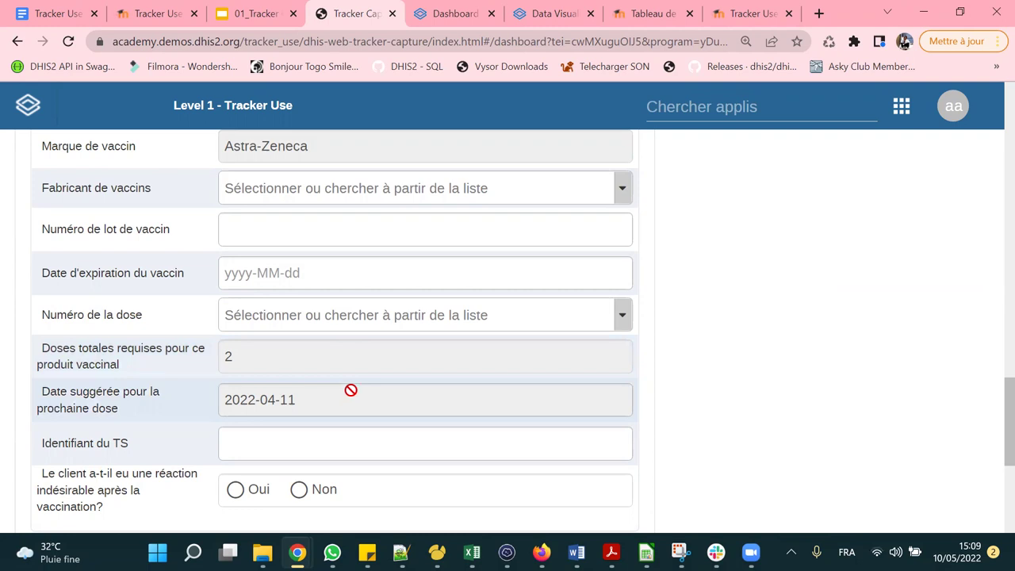
pyautogui.scroll(1, 379, 346)
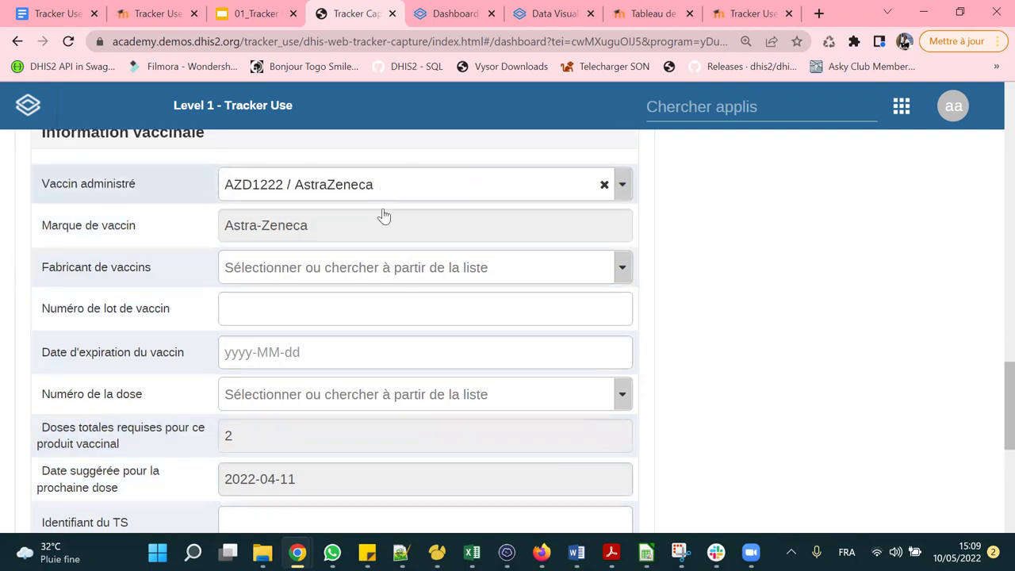
# Set the manufacturer to AstraZeneca and enter lot number UHIUHIJE609.
pyautogui.click(333, 279)
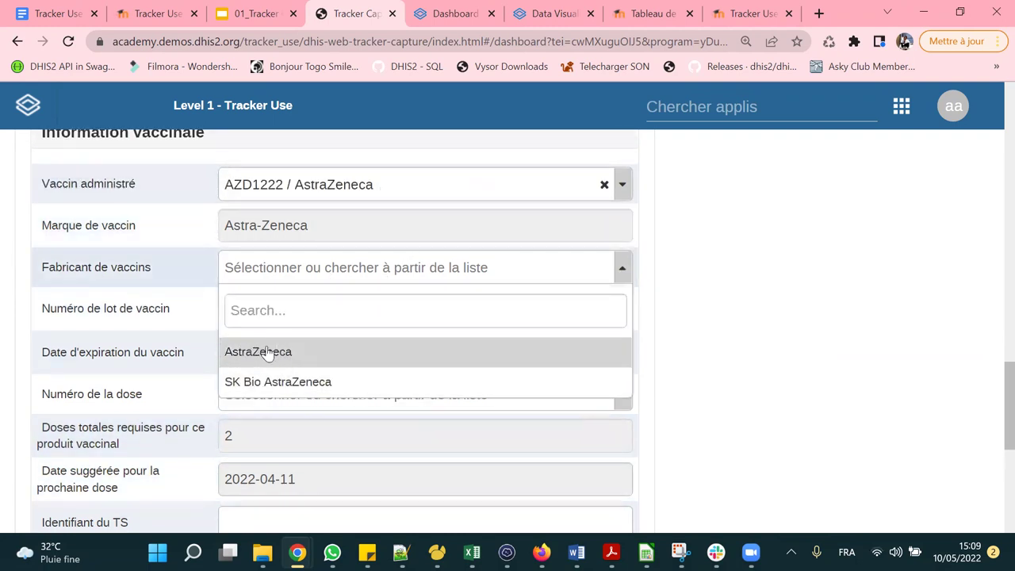
pyautogui.click(265, 354)
pyautogui.scroll(-1, 364, 262)
pyautogui.click(298, 226)
pyautogui.write('UHIUHIJE6')
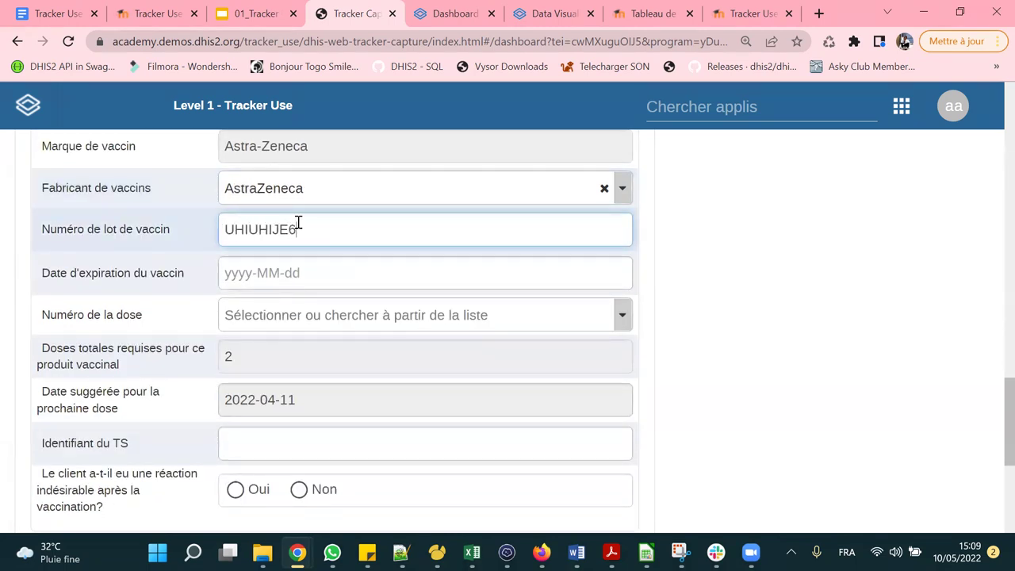
# Set the vaccine expiry date to 2022-11-30 and the dose number to 1ère dose.
pyautogui.click(324, 273)
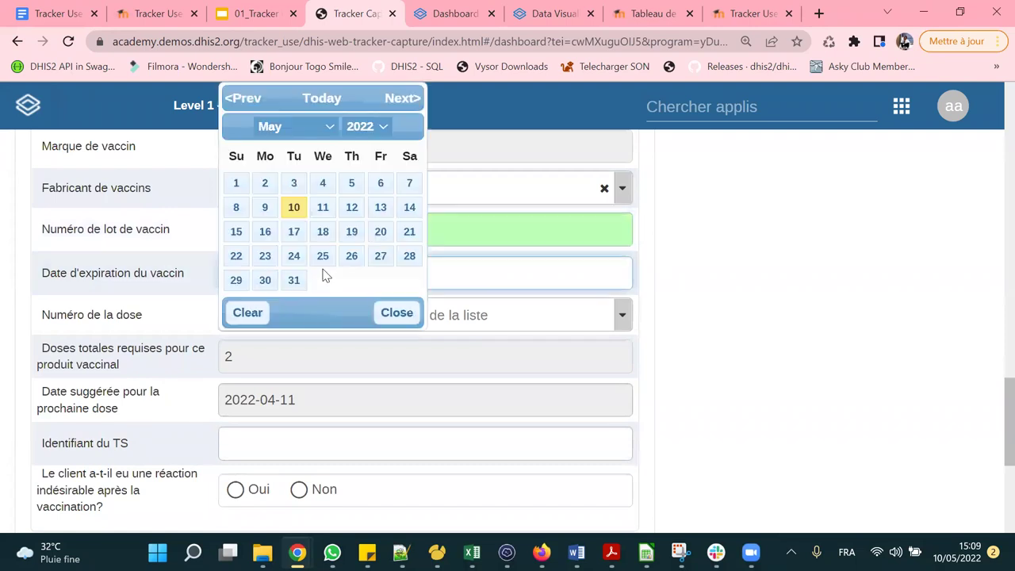
pyautogui.click(311, 127)
pyautogui.click(283, 292)
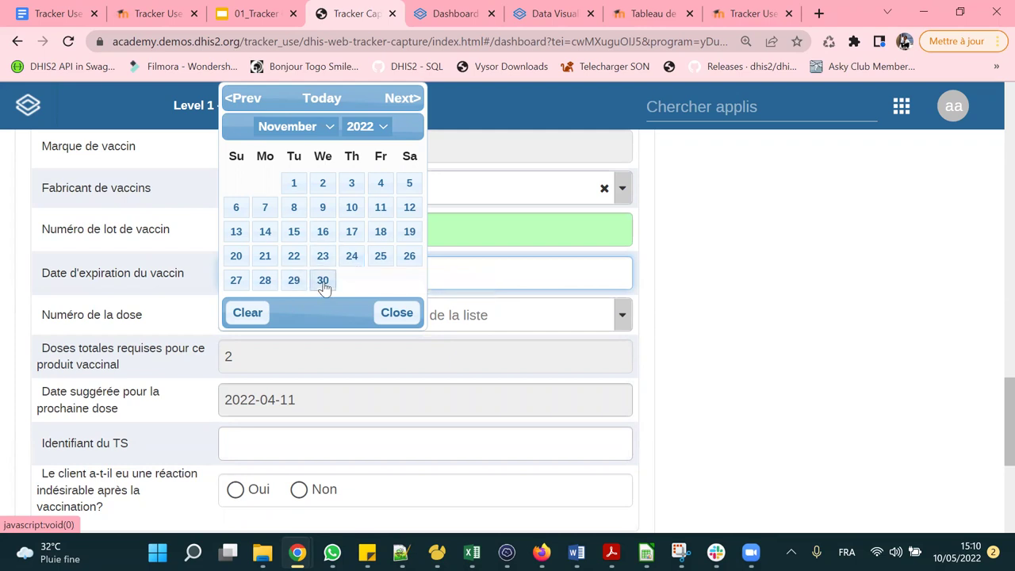
pyautogui.click(323, 281)
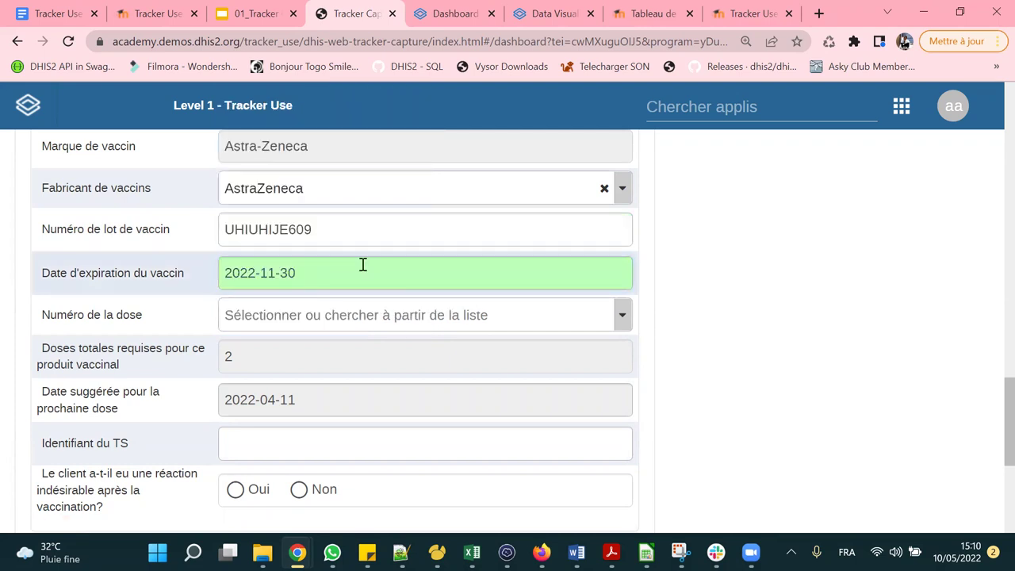
pyautogui.scroll(-1, 363, 264)
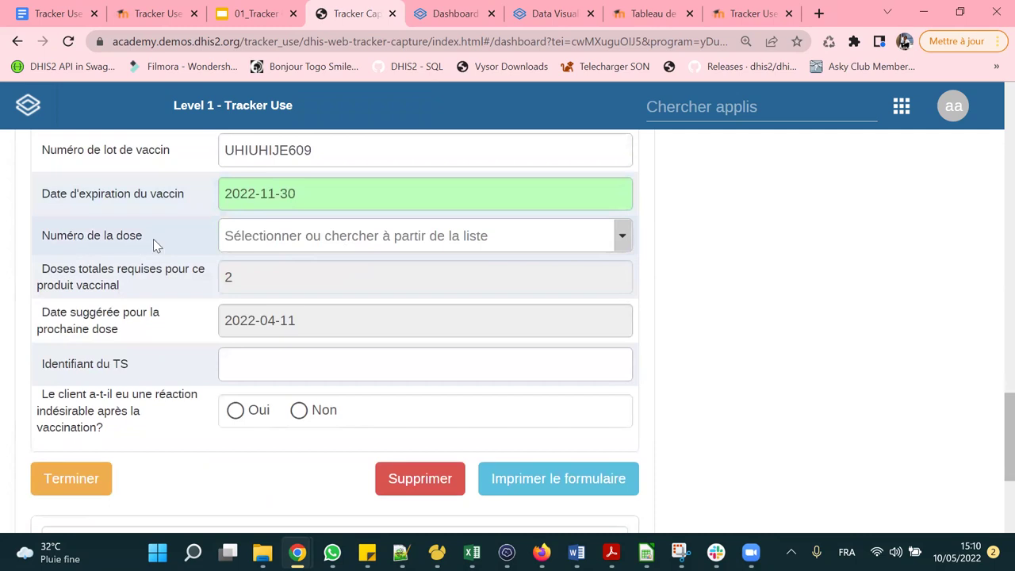
pyautogui.click(323, 246)
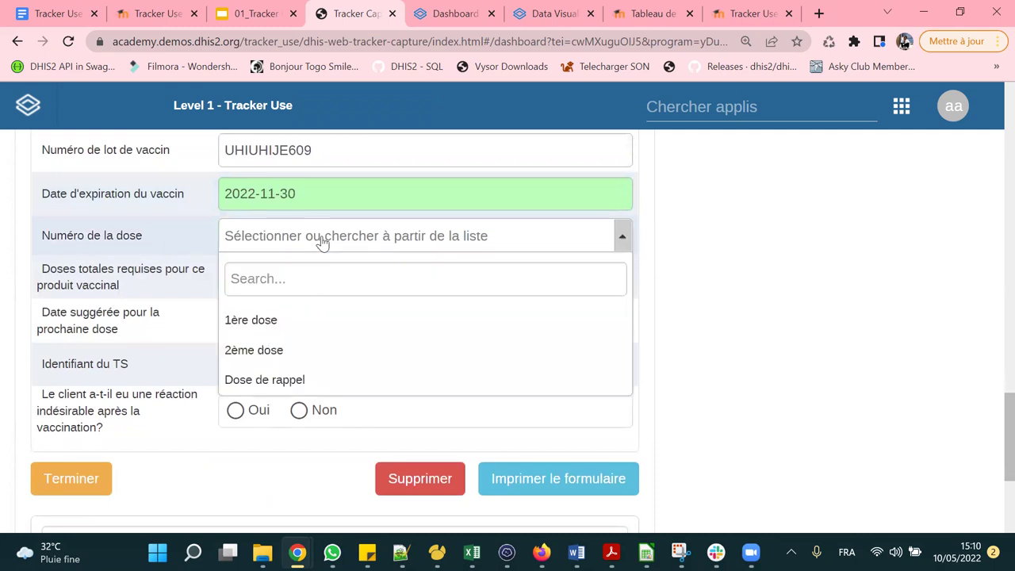
pyautogui.click(315, 323)
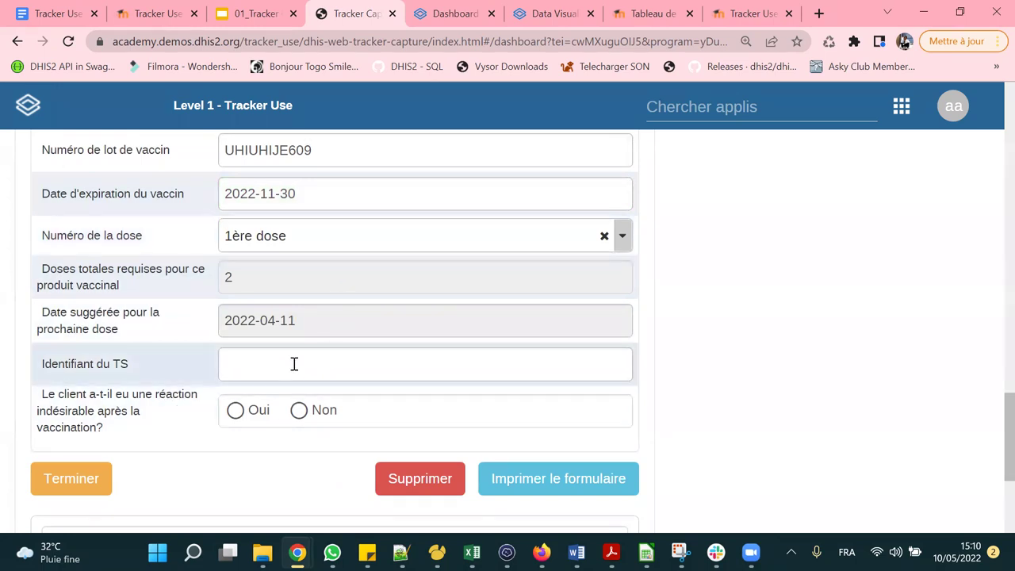
# Dismiss the pop-up and answer Non to the adverse-reaction question, clearing the AEFI notice.
pyautogui.scroll(-1, 292, 362)
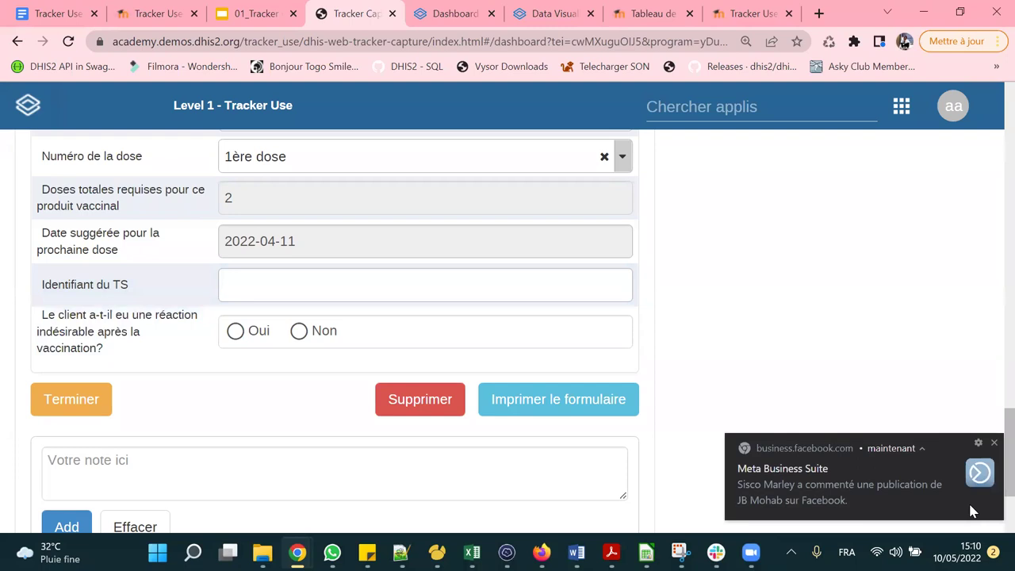
pyautogui.click(992, 446)
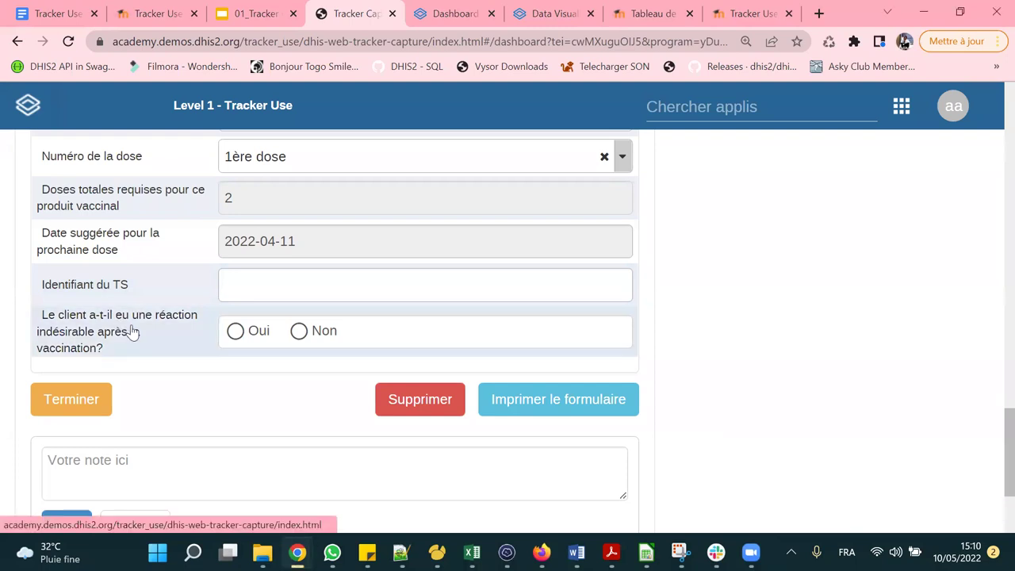
pyautogui.click(236, 333)
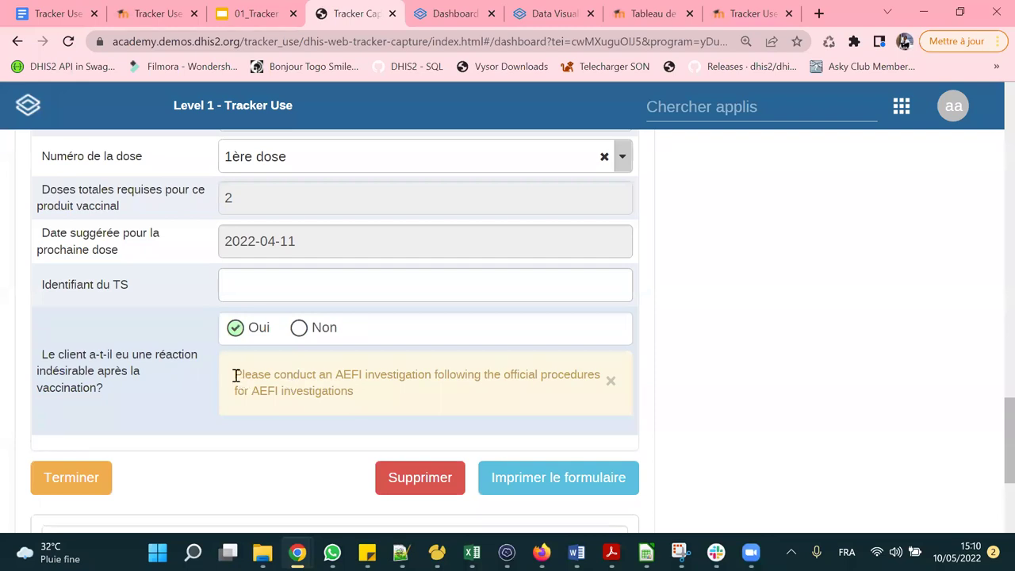
pyautogui.moveTo(235, 375); pyautogui.dragTo(370, 408)
pyautogui.click(369, 386)
pyautogui.click(299, 329)
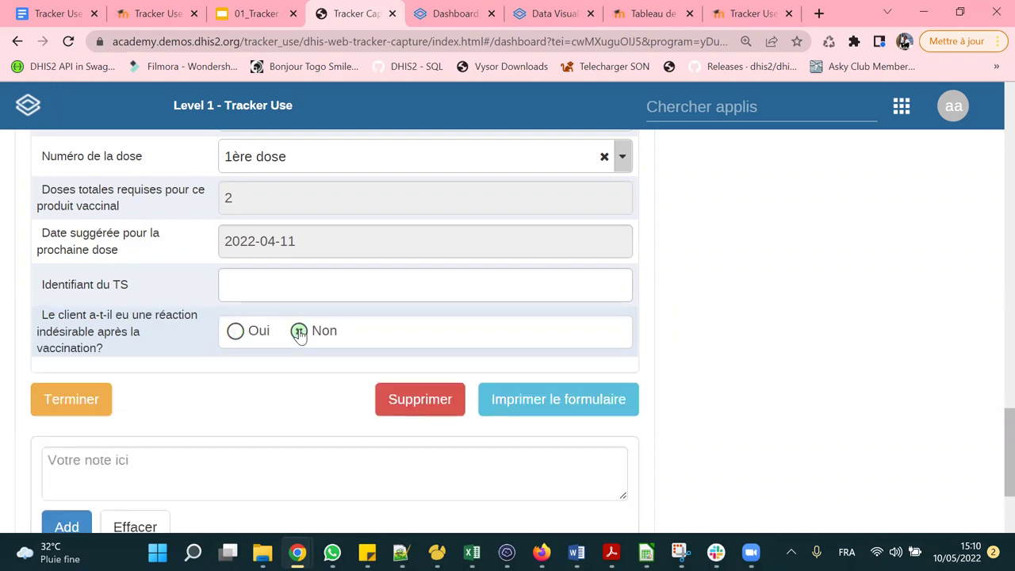
pyautogui.scroll(8, 299, 330)
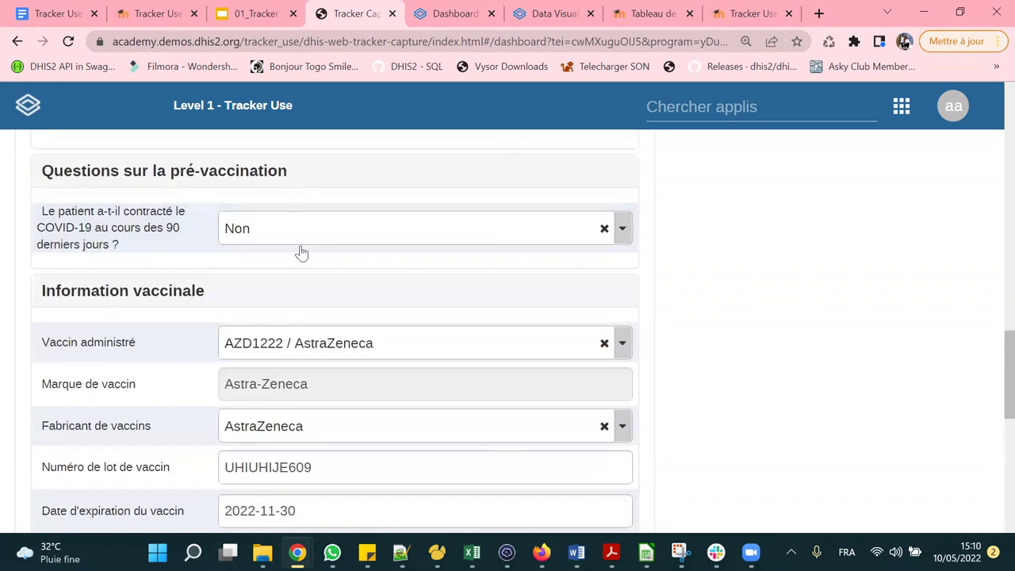
pyautogui.scroll(8, 287, 296)
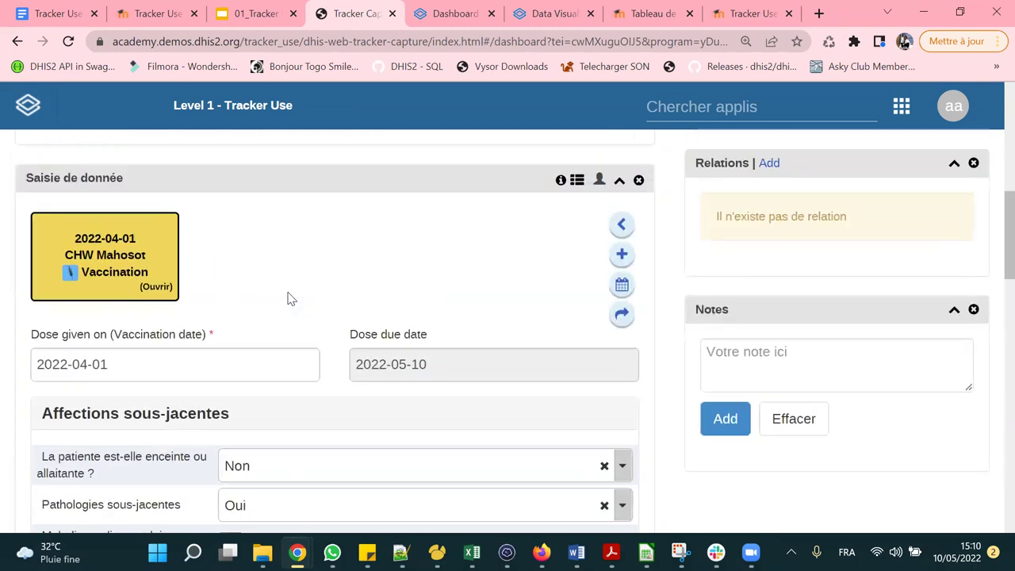
pyautogui.scroll(-3, 289, 298)
pyautogui.scroll(-12, 288, 299)
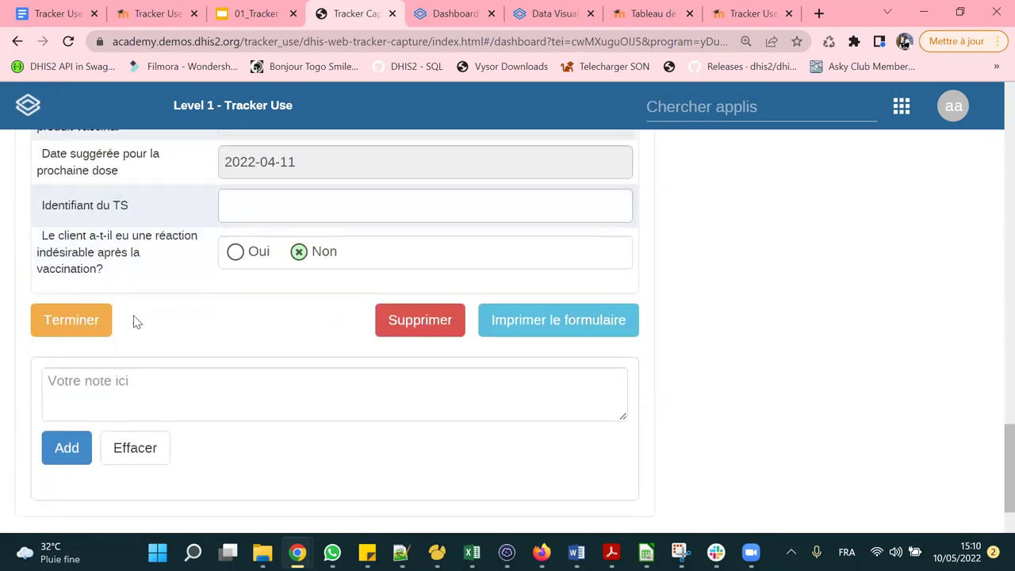
# Complete the first-dose event and save the next Vaccination event due 2022-04-11.
pyautogui.click(70, 337)
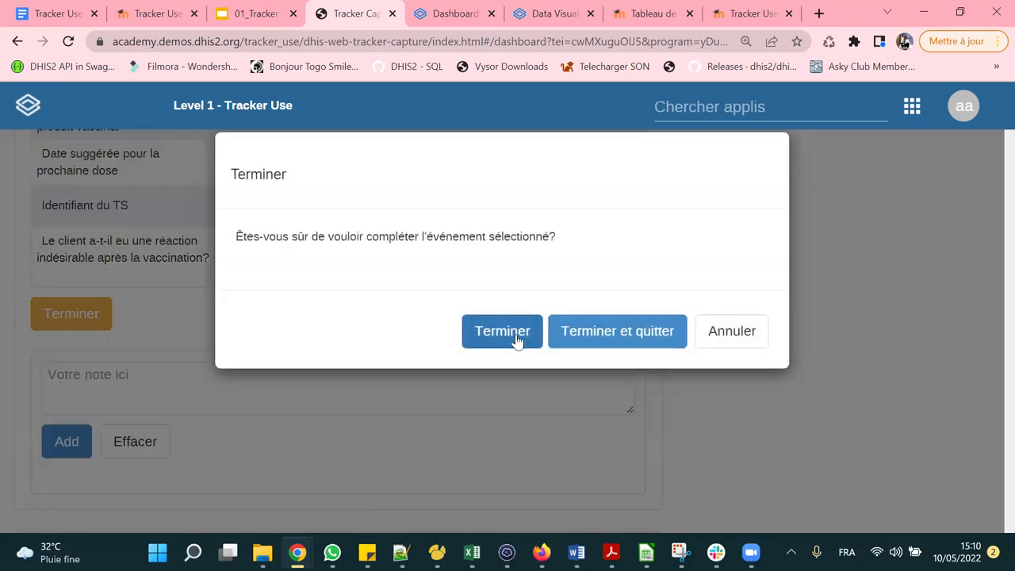
pyautogui.click(499, 337)
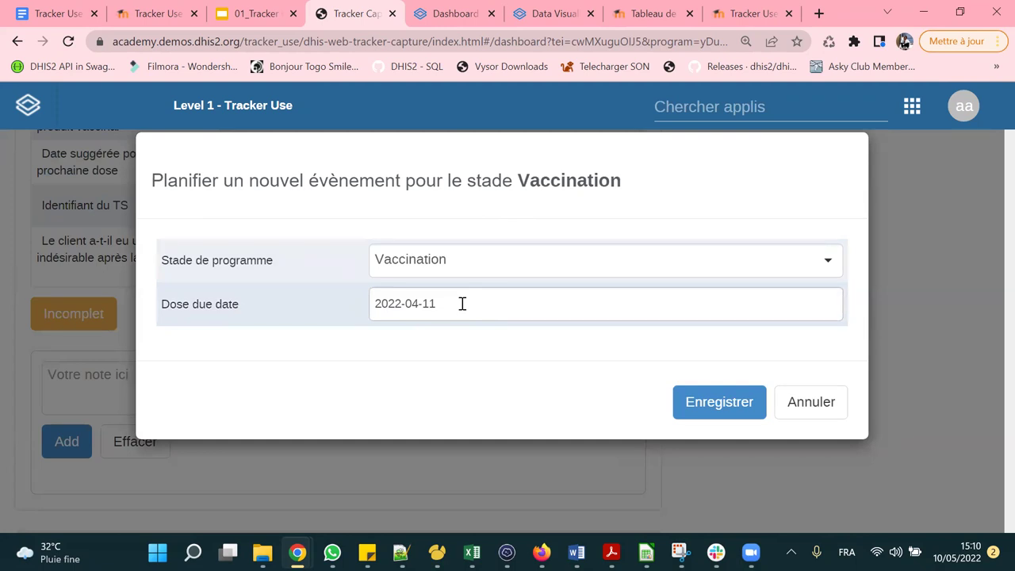
pyautogui.click(715, 404)
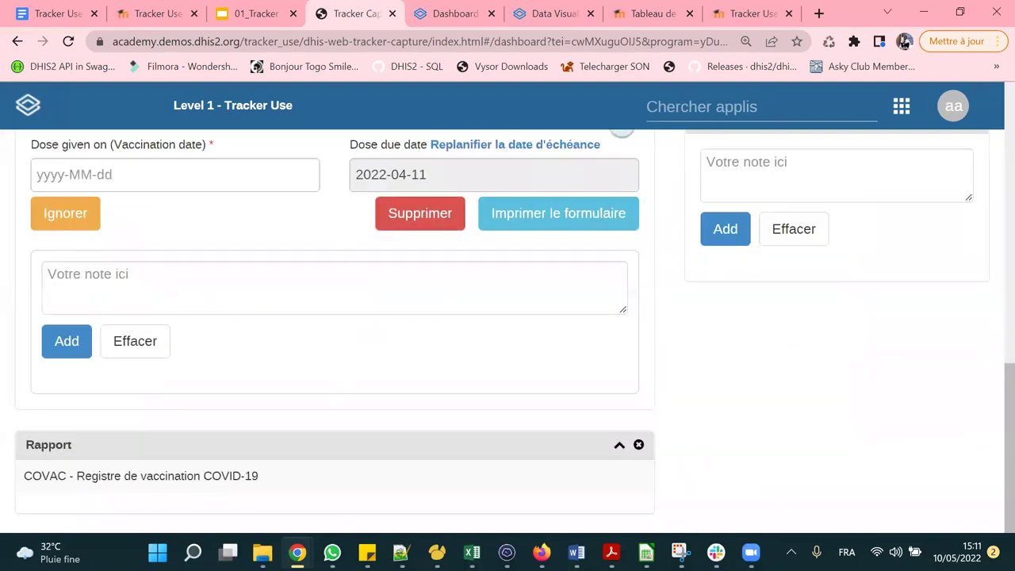
pyautogui.scroll(4, 242, 432)
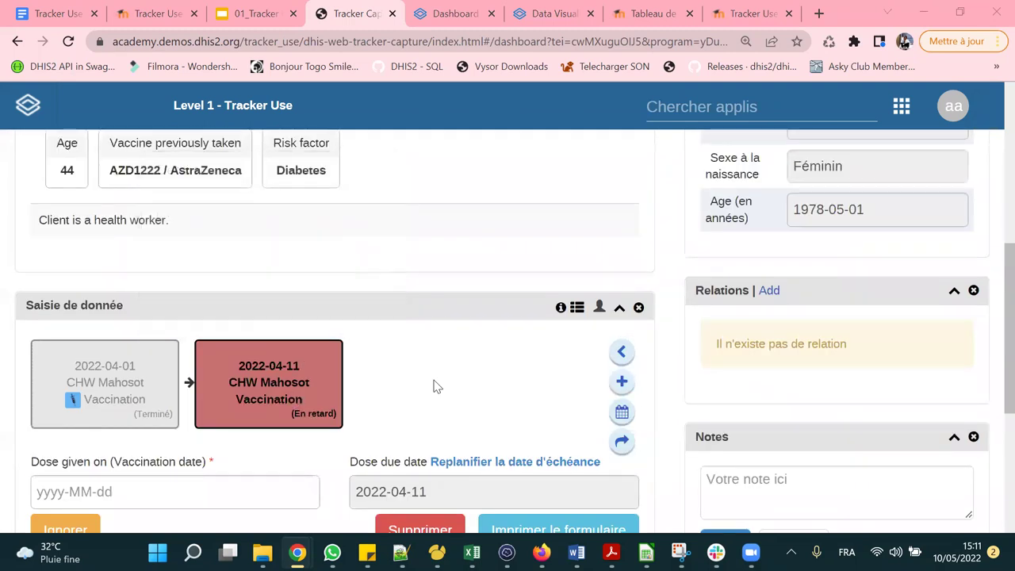
pyautogui.moveTo(291, 372)
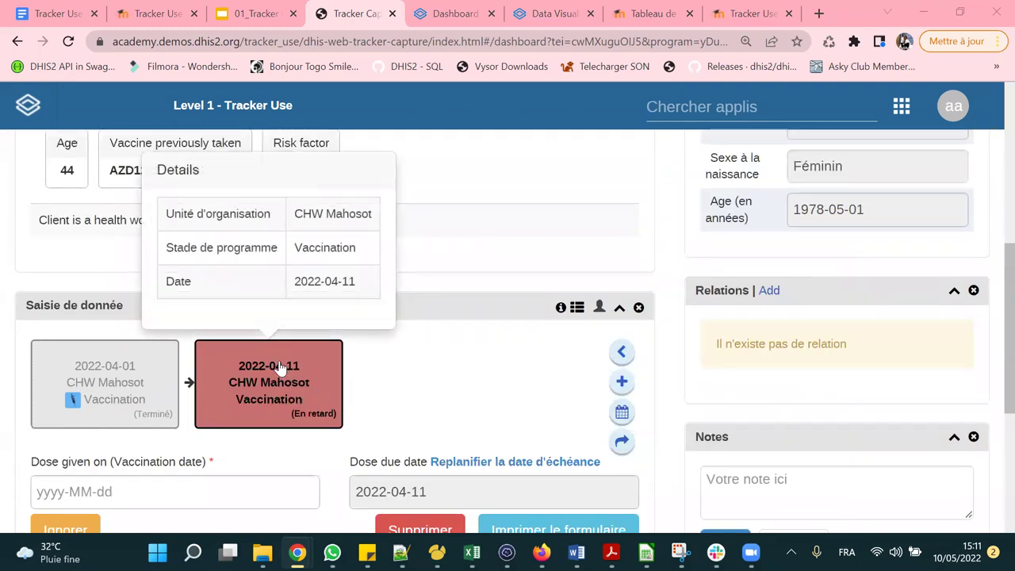
pyautogui.scroll(-2, 388, 378)
pyautogui.scroll(7, 387, 377)
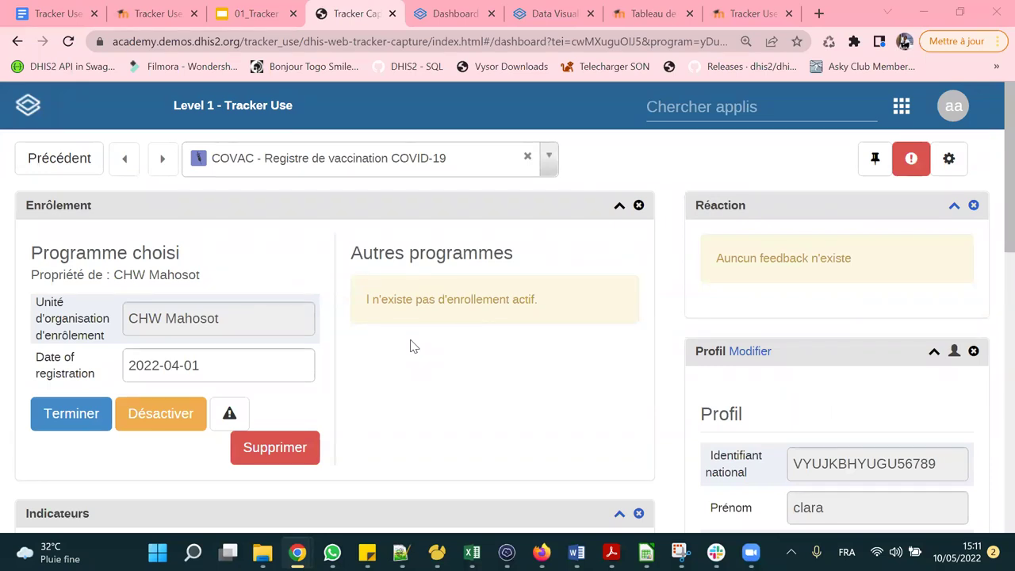
pyautogui.scroll(-6, 411, 347)
pyautogui.moveTo(236, 389)
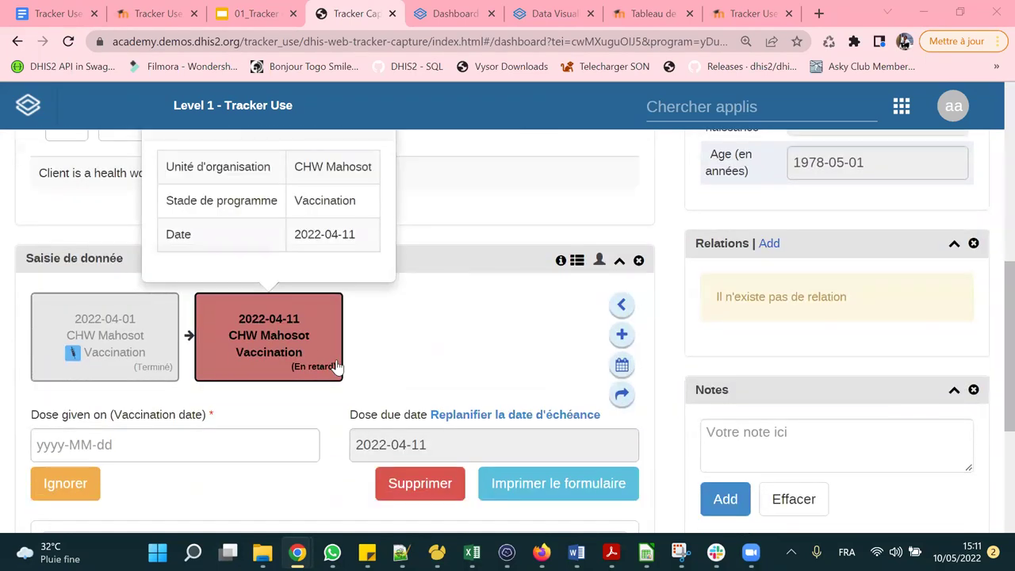
pyautogui.scroll(5, 793, 306)
pyautogui.scroll(-1, 792, 306)
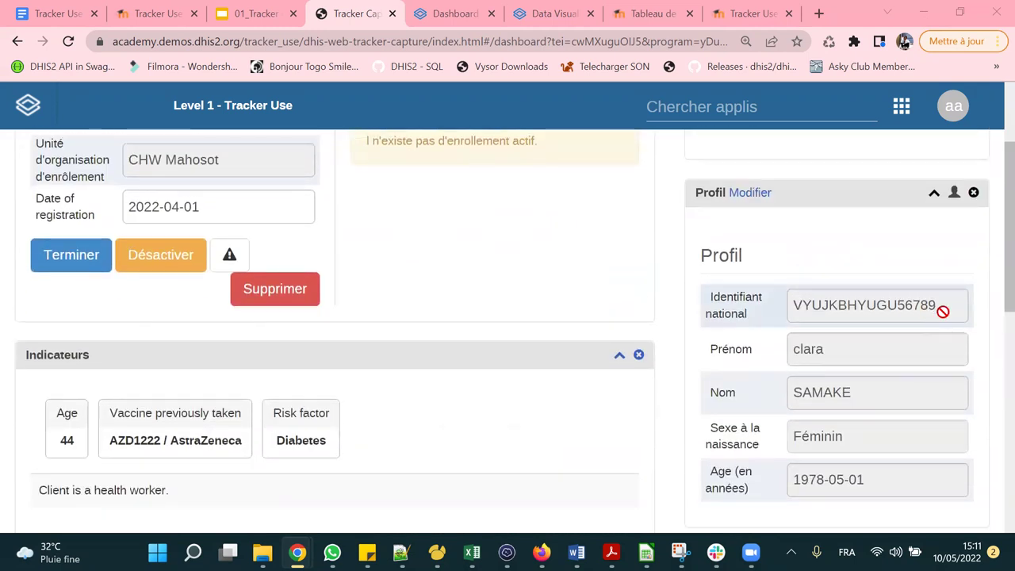
pyautogui.moveTo(941, 311); pyautogui.dragTo(786, 308)
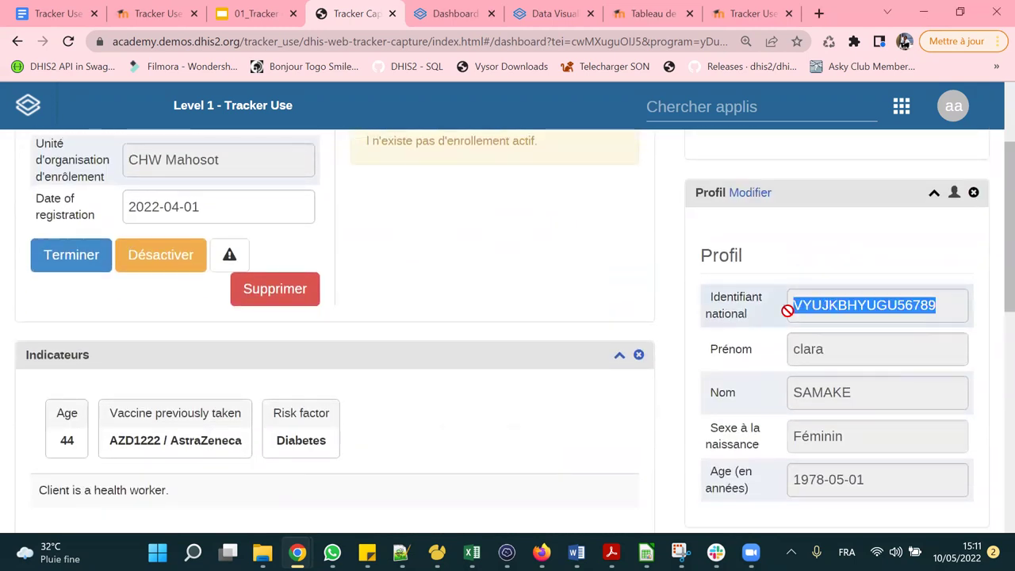
pyautogui.rightClick(868, 297)
pyautogui.click(853, 315)
pyautogui.scroll(2, 276, 271)
pyautogui.scroll(-10, 590, 305)
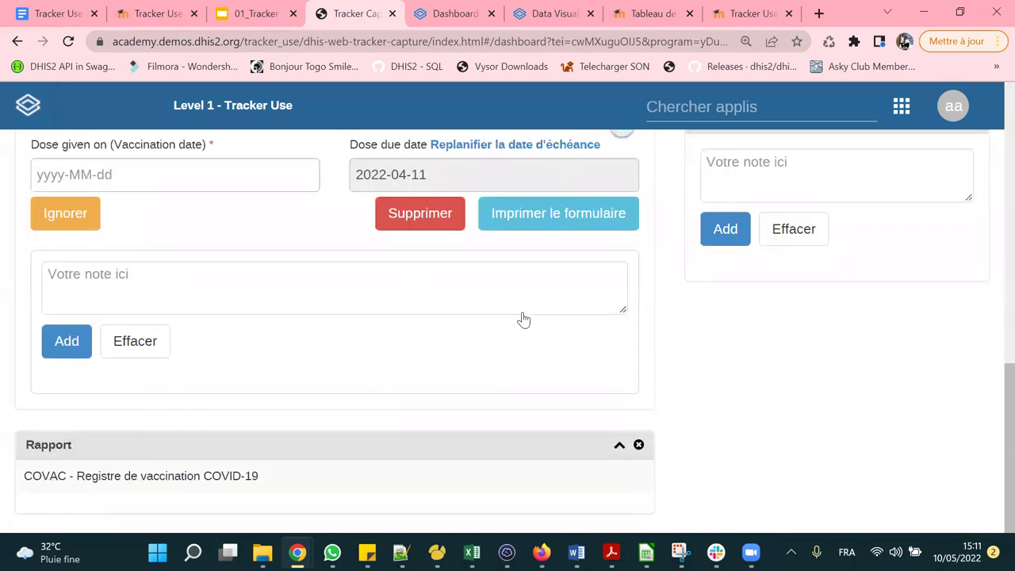
pyautogui.scroll(10, 523, 320)
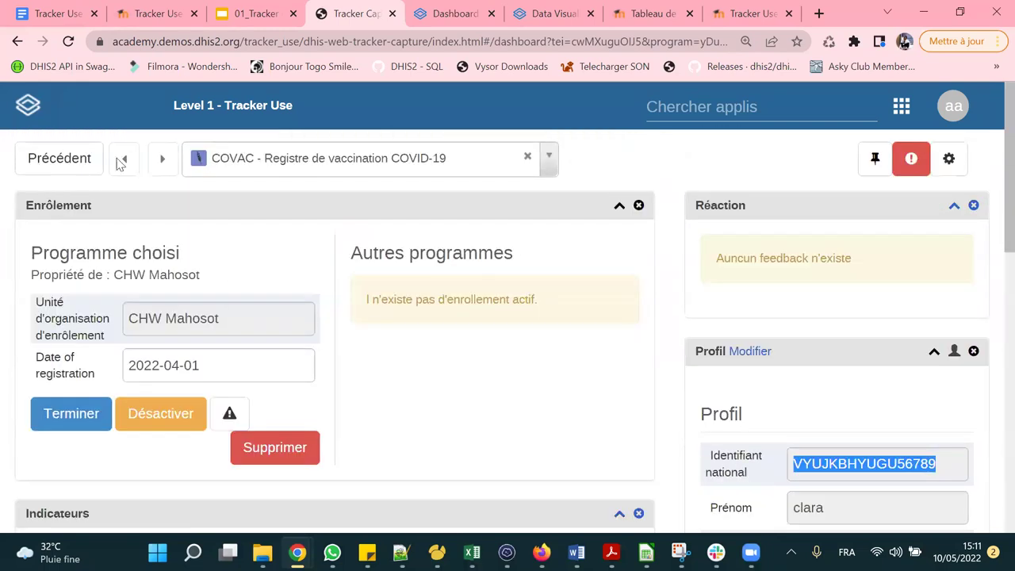
# Back at the client lists, browse All, overdue and Completed clients, ending on overdue-dose clients.
pyautogui.click(55, 153)
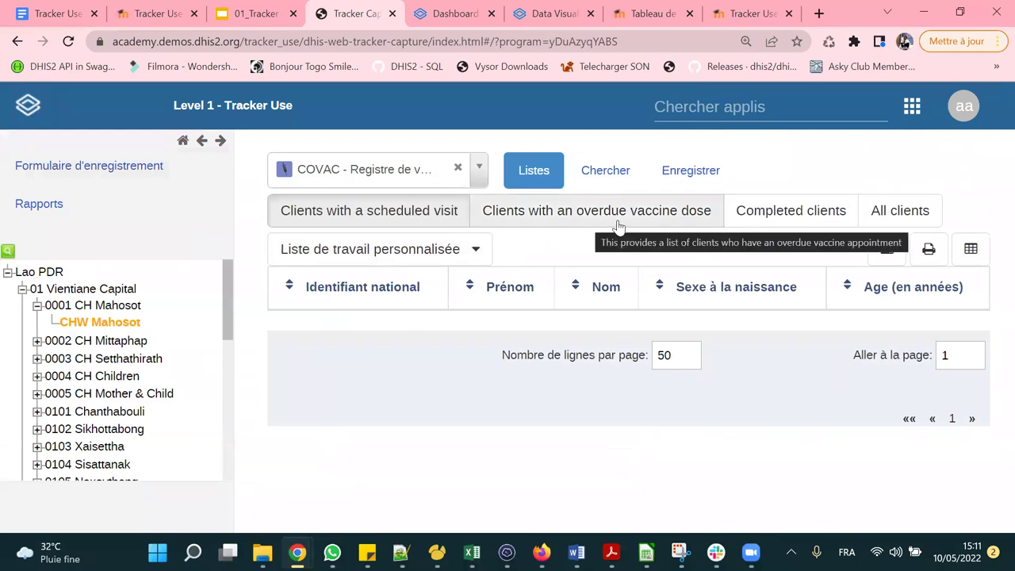
pyautogui.hotkey('ctrl', '0')
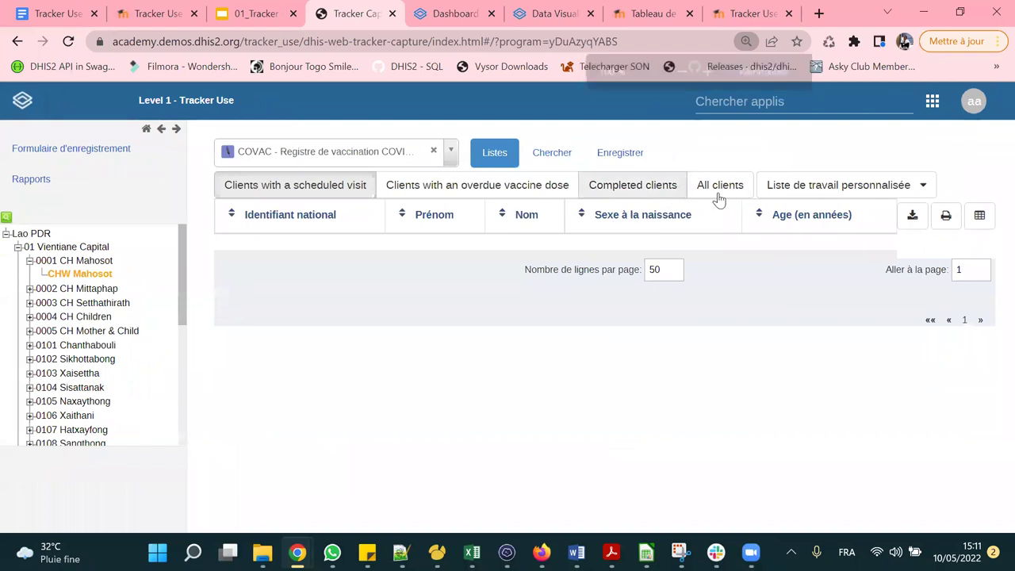
pyautogui.click(718, 191)
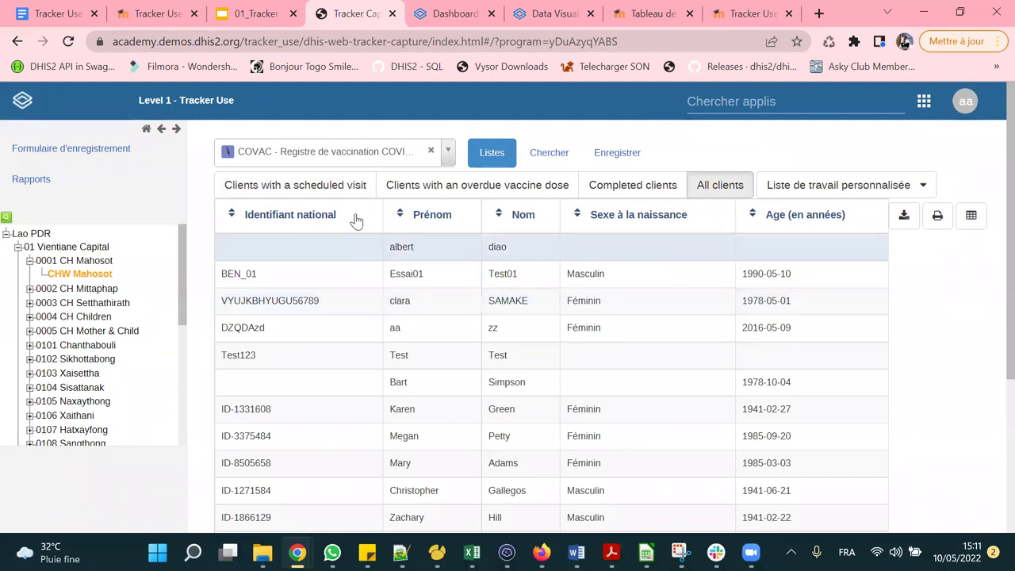
pyautogui.click(457, 192)
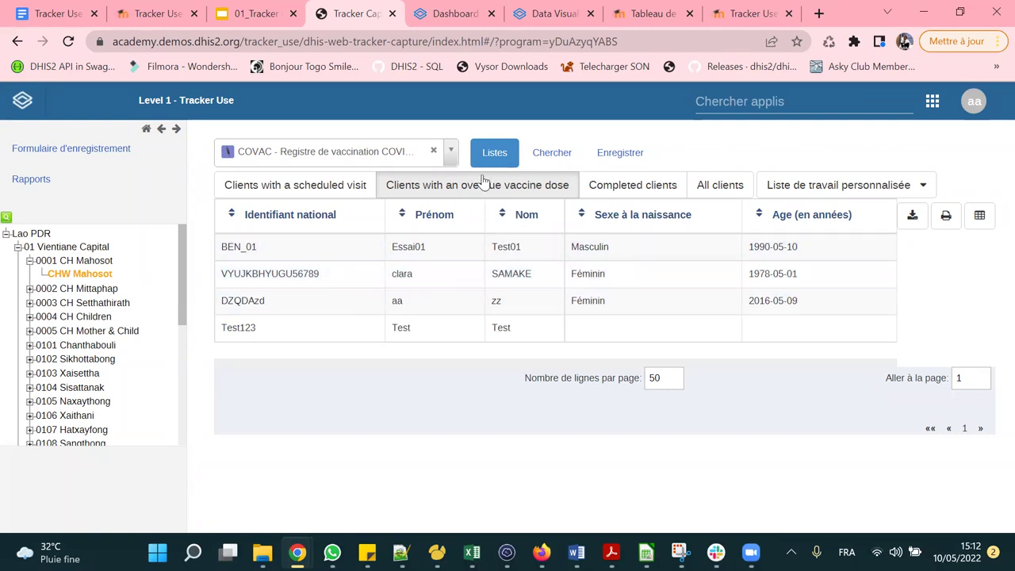
pyautogui.click(632, 187)
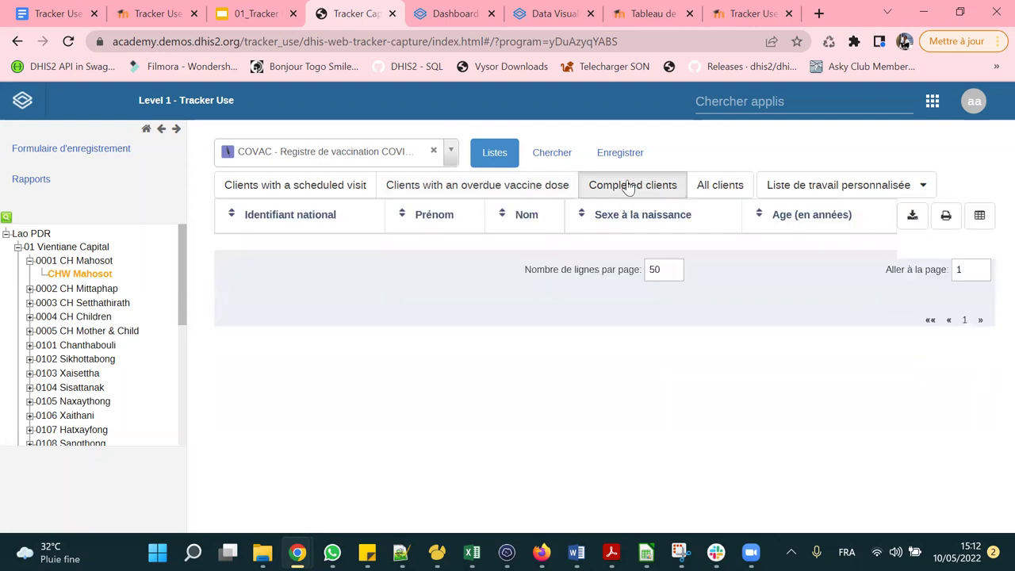
pyautogui.click(728, 191)
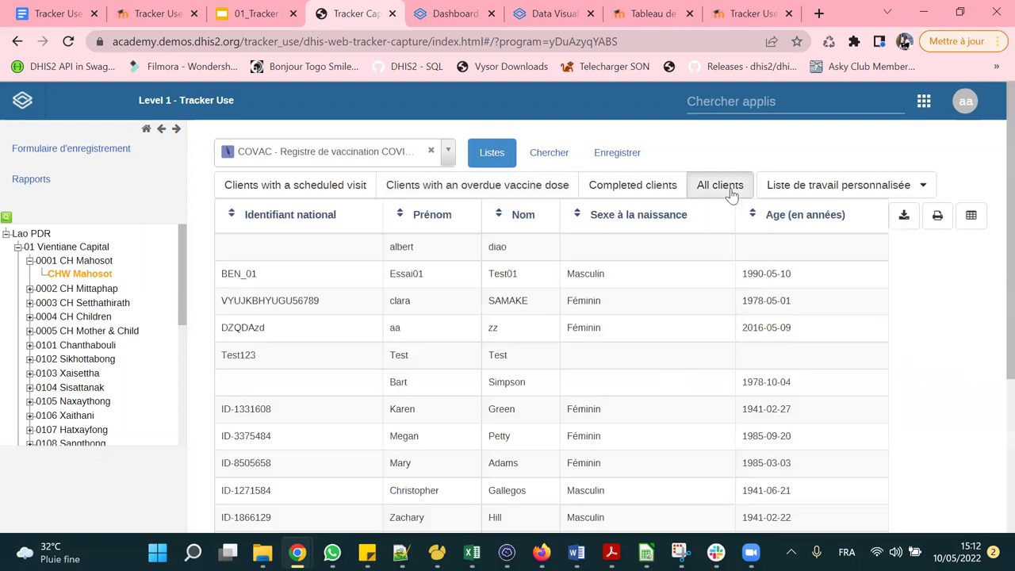
pyautogui.click(499, 191)
pyautogui.hotkey('ctrl', '+')
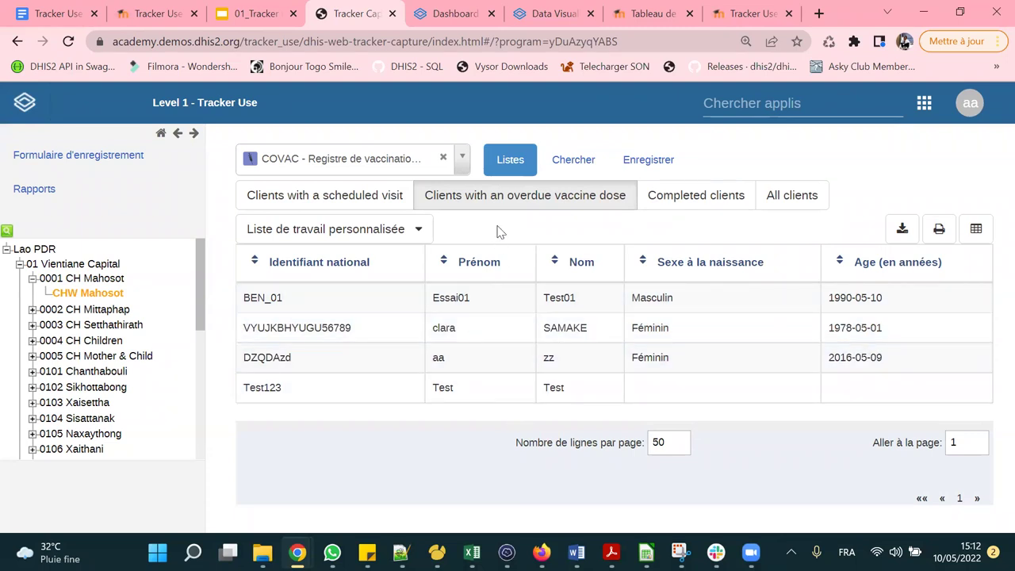
# Search by the pasted national ID and open the client's dashboard with the overdue 2022-04-11 event.
pyautogui.click(563, 166)
pyautogui.scroll(-1, 505, 167)
pyautogui.click(472, 173)
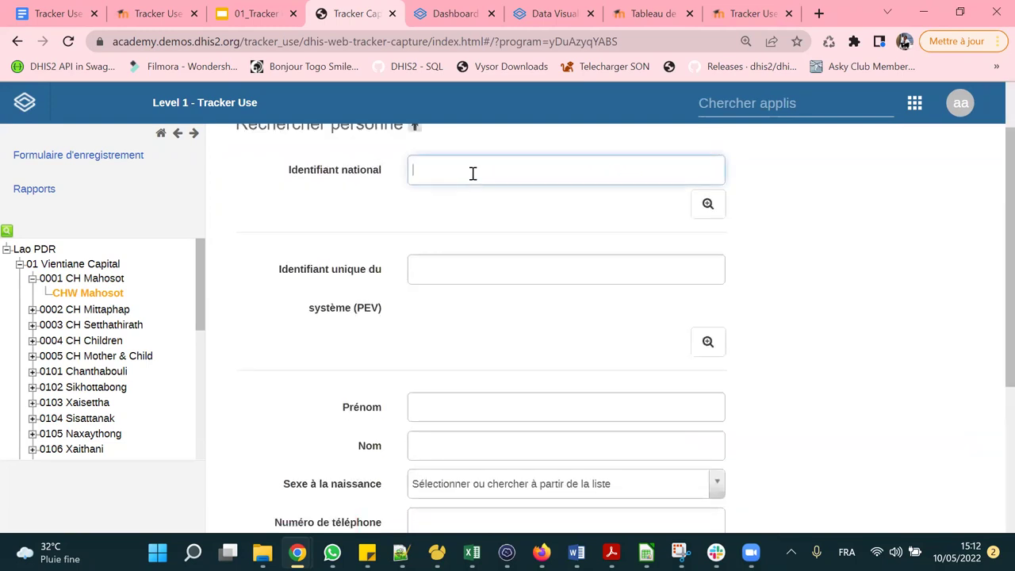
pyautogui.hotkey('ctrl', 'v')
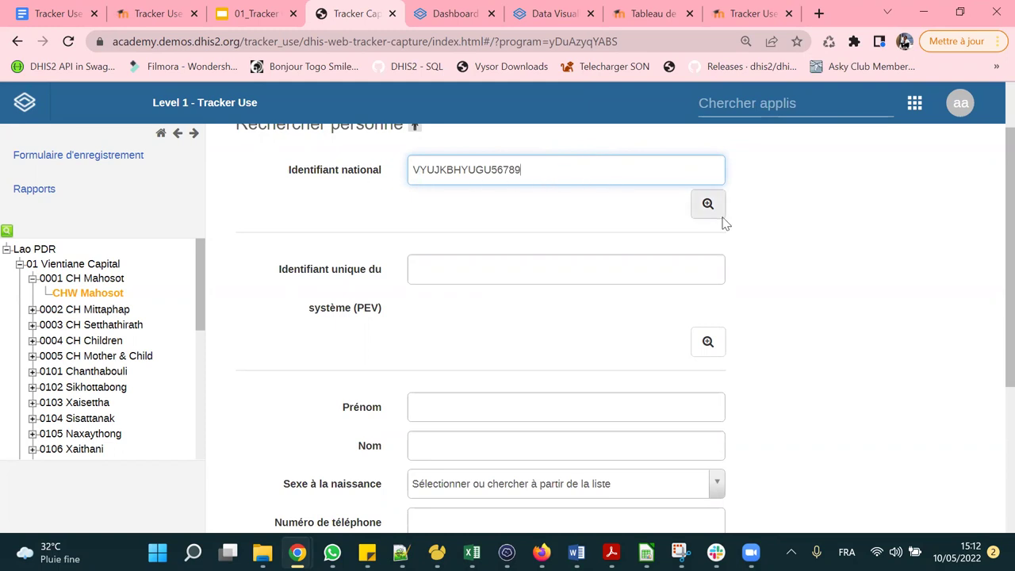
pyautogui.click(689, 205)
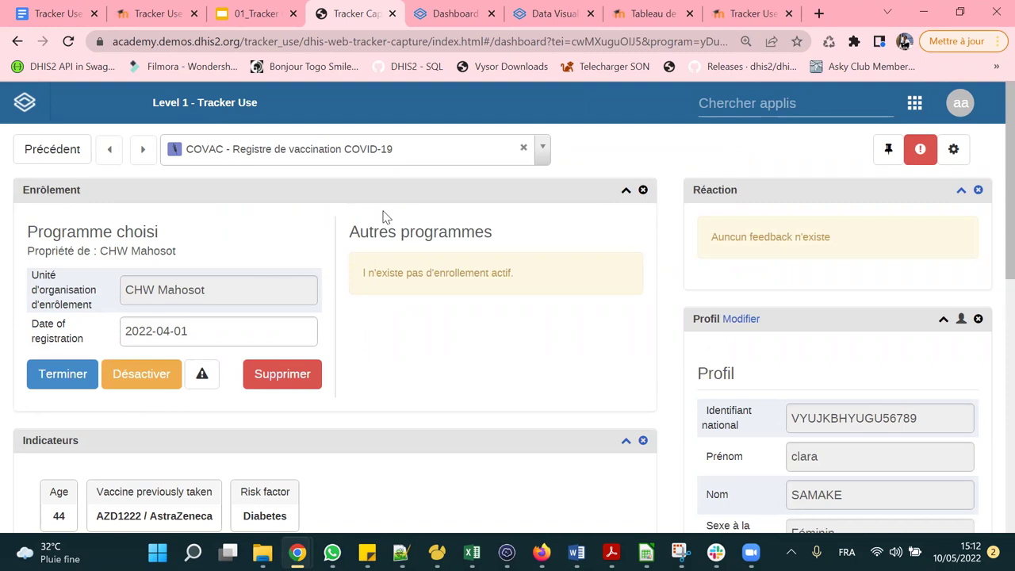
pyautogui.scroll(-1, 383, 216)
pyautogui.scroll(-5, 383, 217)
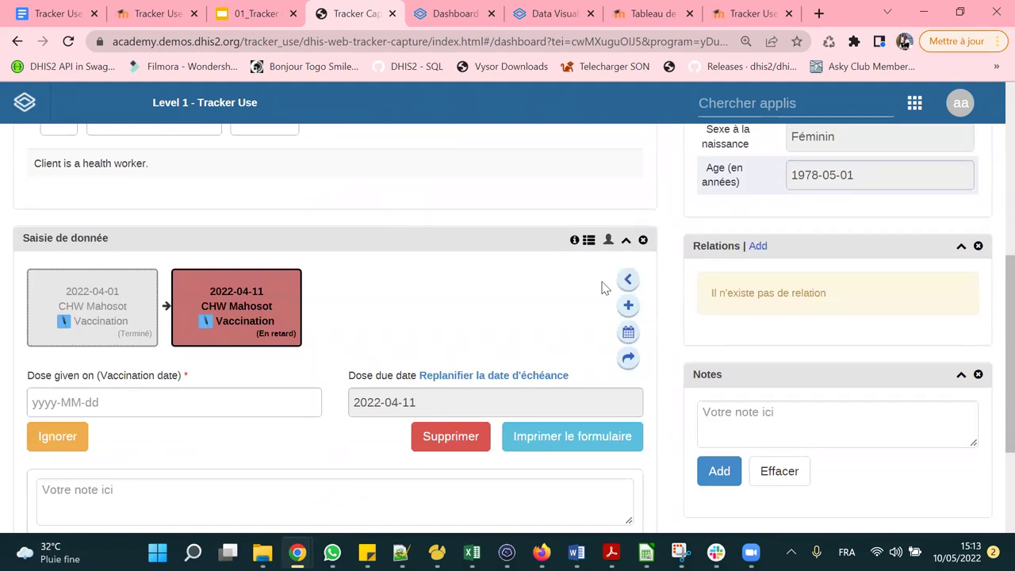
pyautogui.scroll(-1, 343, 299)
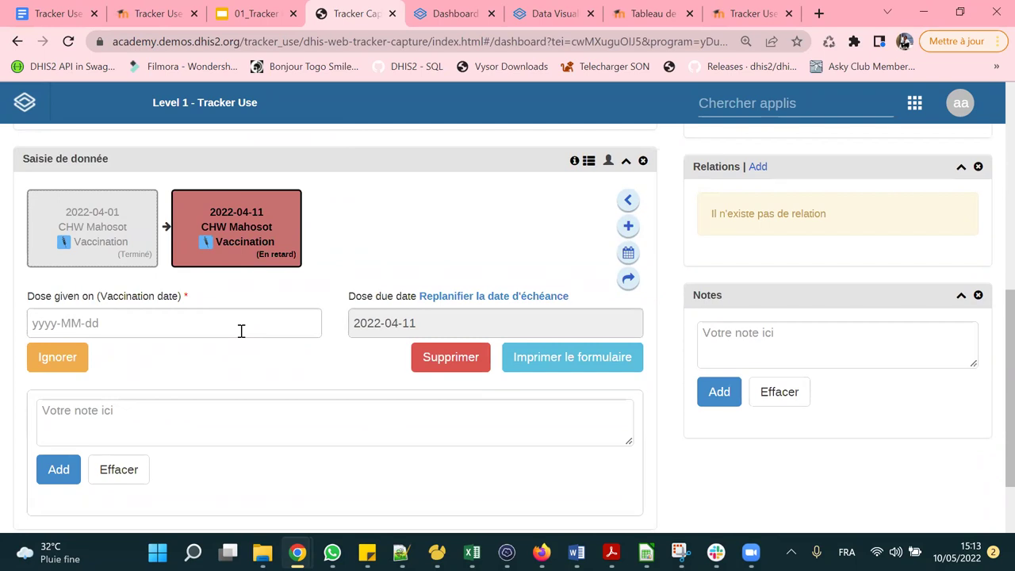
# Set the second-dose vaccination date to 2022-04-12.
pyautogui.click(108, 321)
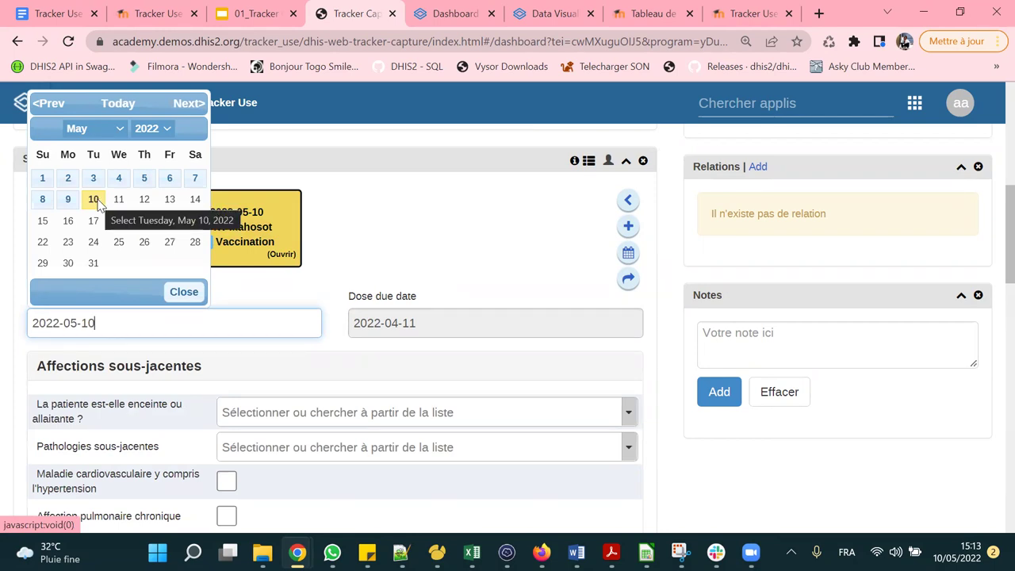
pyautogui.click(93, 200)
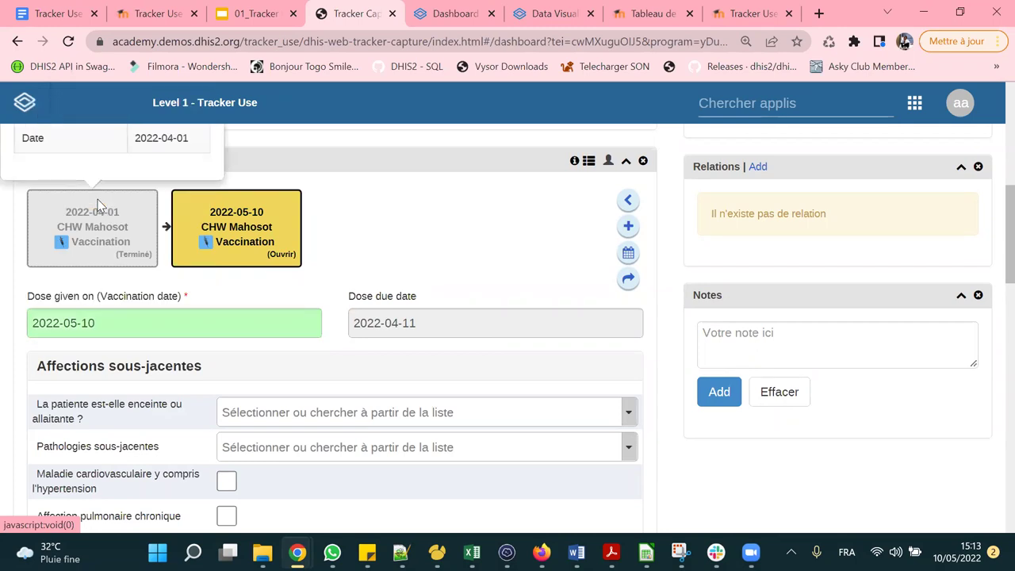
pyautogui.click(144, 329)
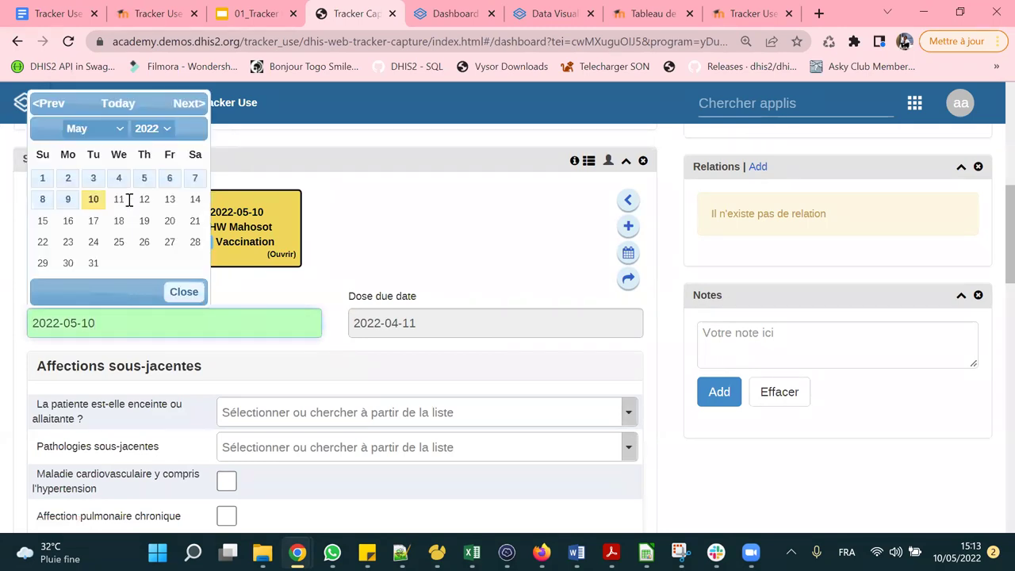
pyautogui.click(103, 132)
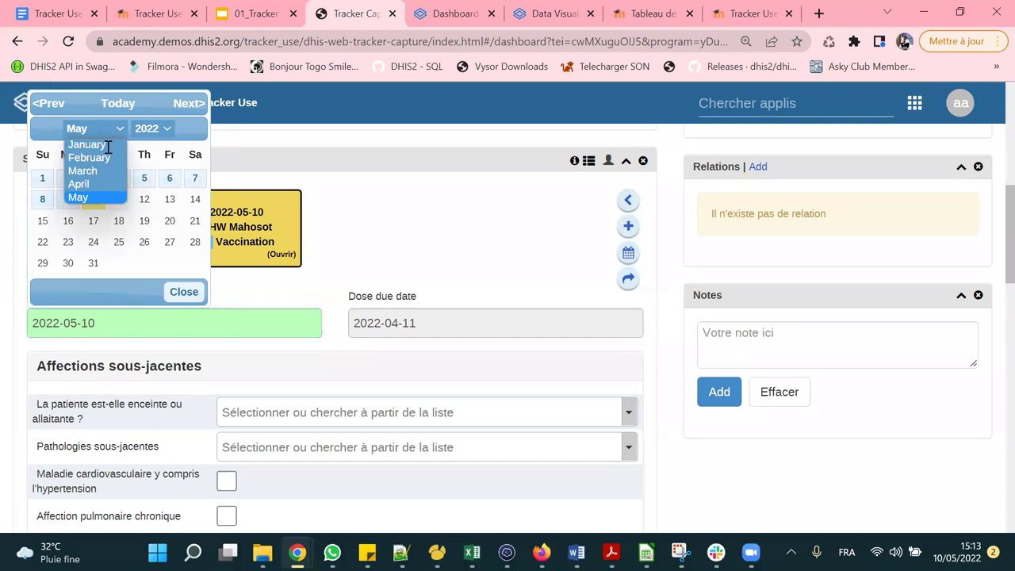
pyautogui.click(89, 184)
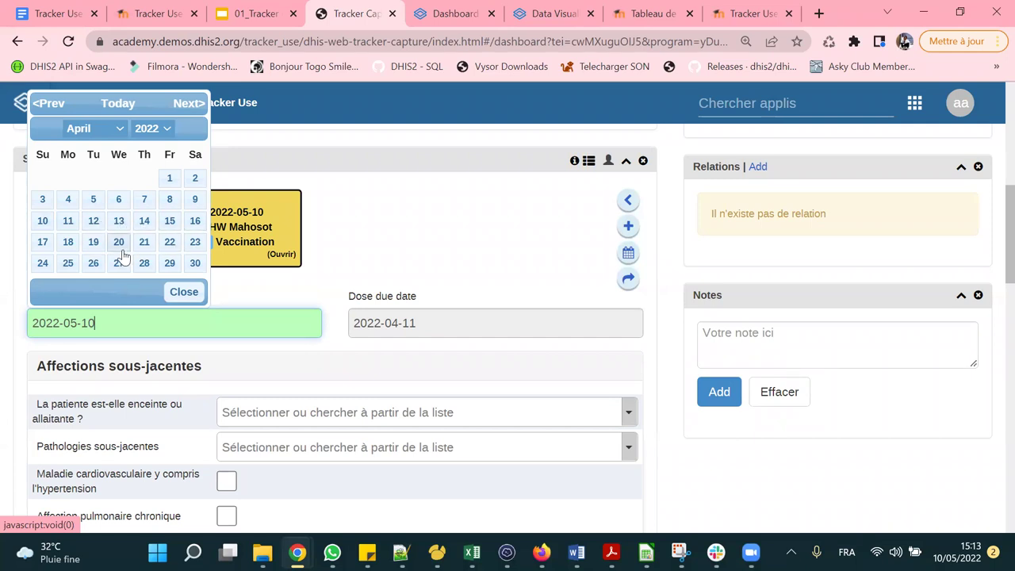
pyautogui.click(93, 220)
pyautogui.scroll(-5, 362, 201)
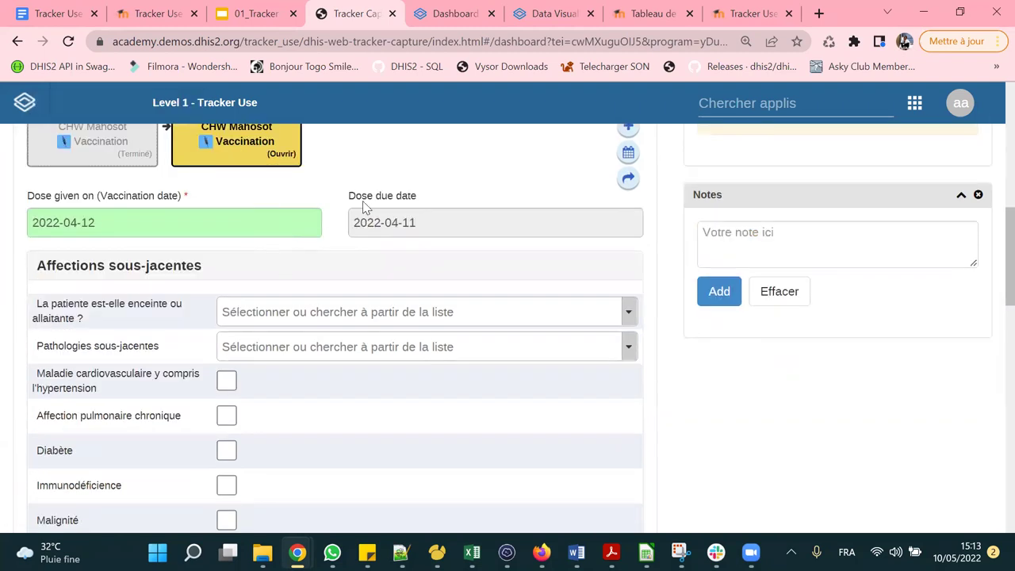
pyautogui.scroll(-8, 335, 366)
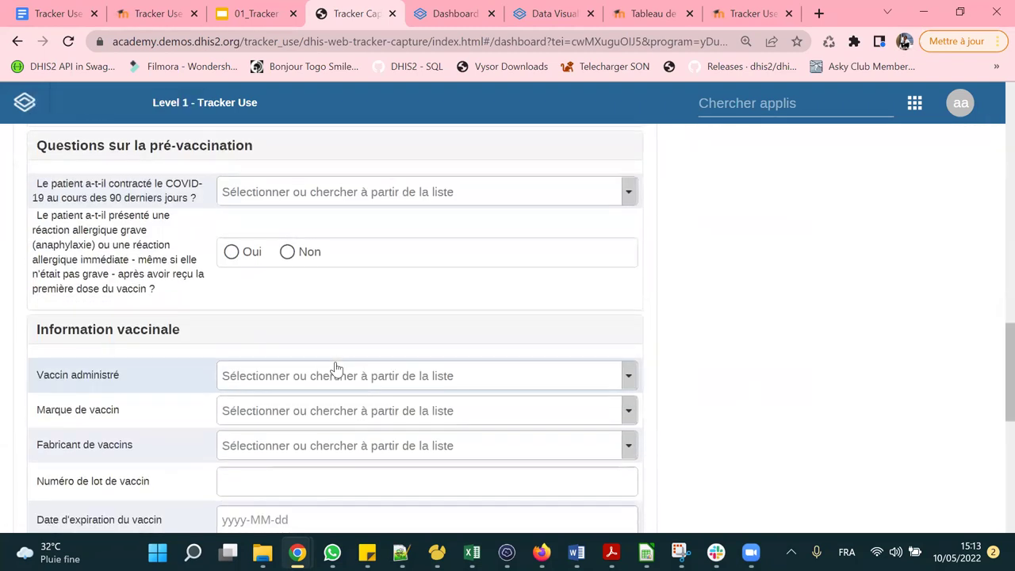
pyautogui.scroll(5, 340, 364)
pyautogui.scroll(10, 345, 359)
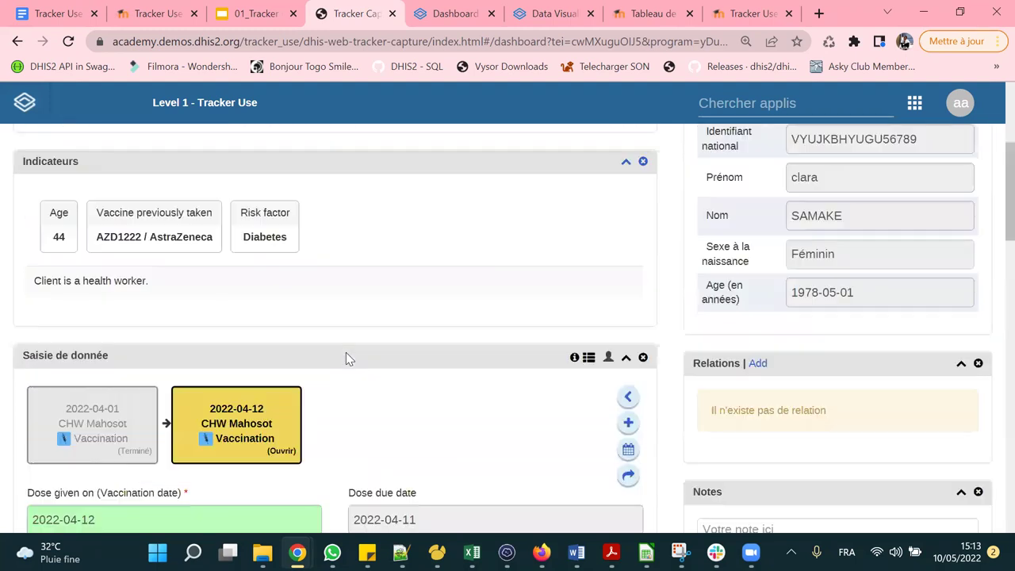
pyautogui.scroll(-4, 347, 356)
# Answer Allaitante to the pregnant or breastfeeding question and scroll on to the pre-vaccination questions.
pyautogui.click(293, 290)
pyautogui.scroll(-2, 302, 236)
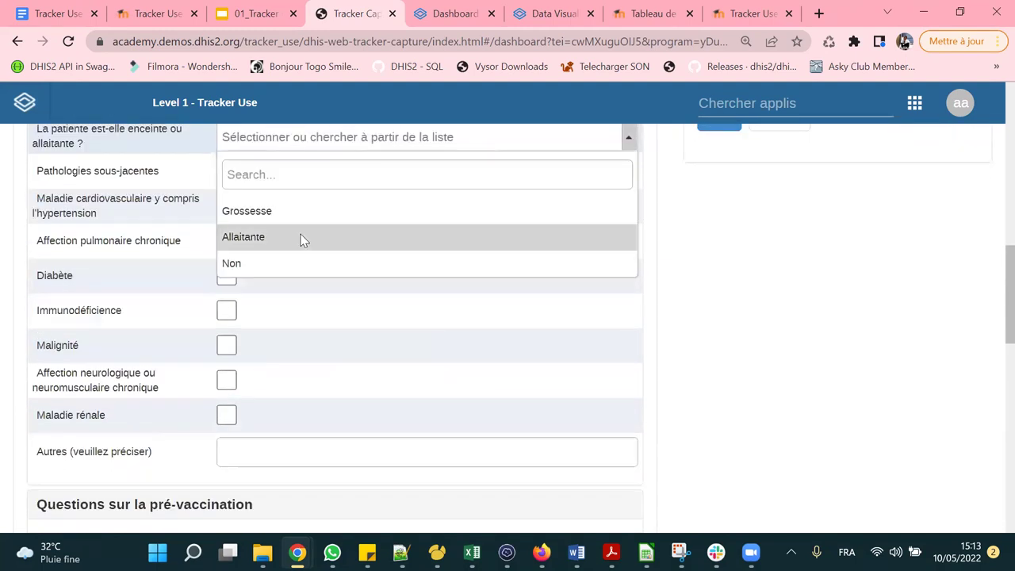
pyautogui.scroll(2, 267, 369)
pyautogui.click(297, 371)
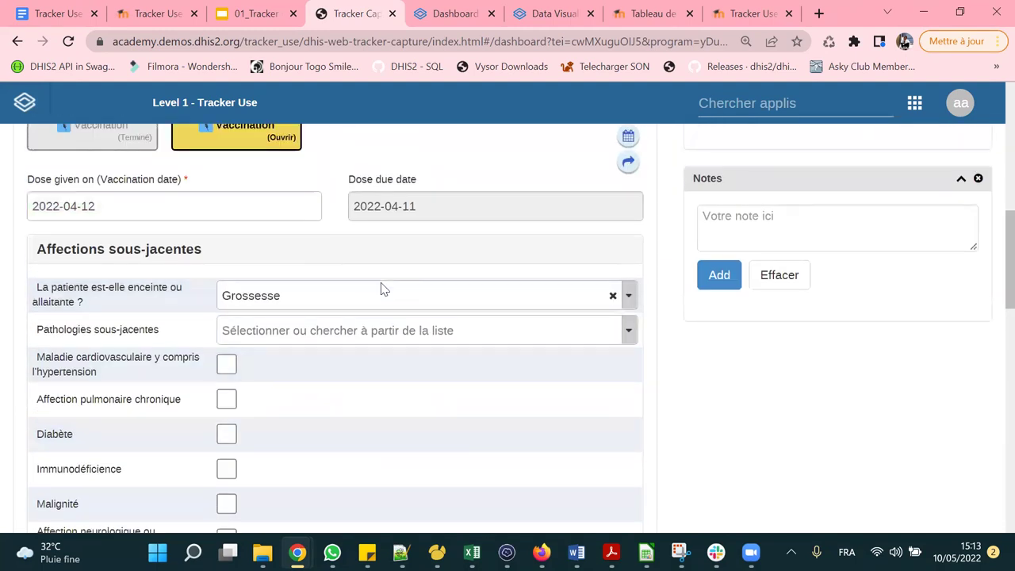
pyautogui.click(292, 332)
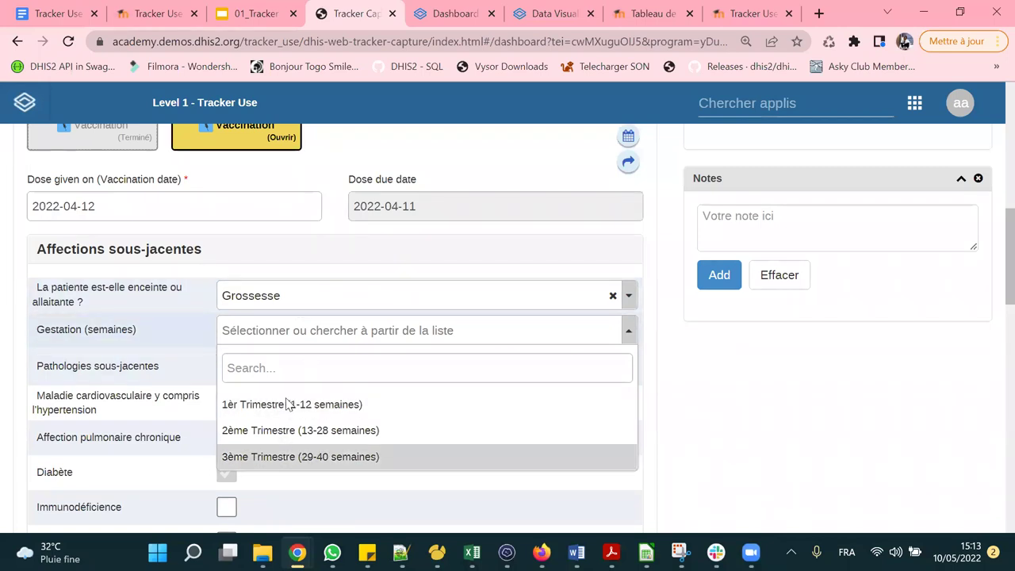
pyautogui.click(334, 300)
pyautogui.click(277, 403)
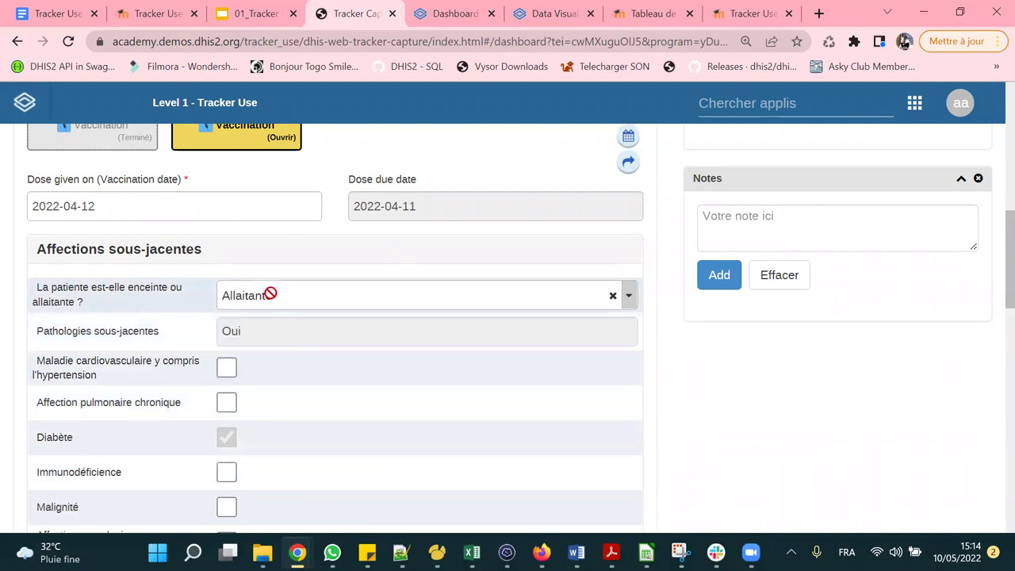
pyautogui.scroll(-2, 270, 294)
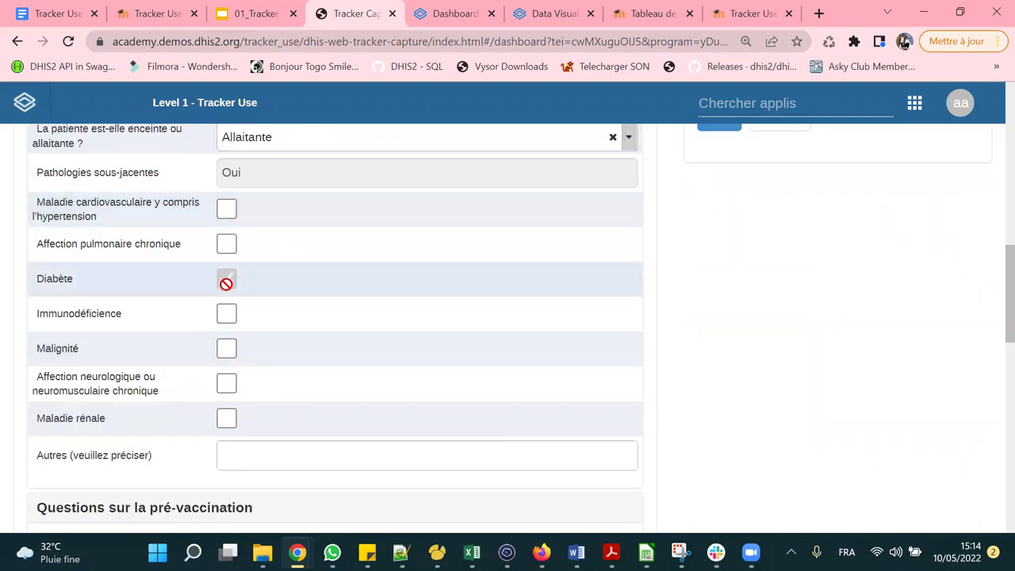
pyautogui.scroll(2, 220, 279)
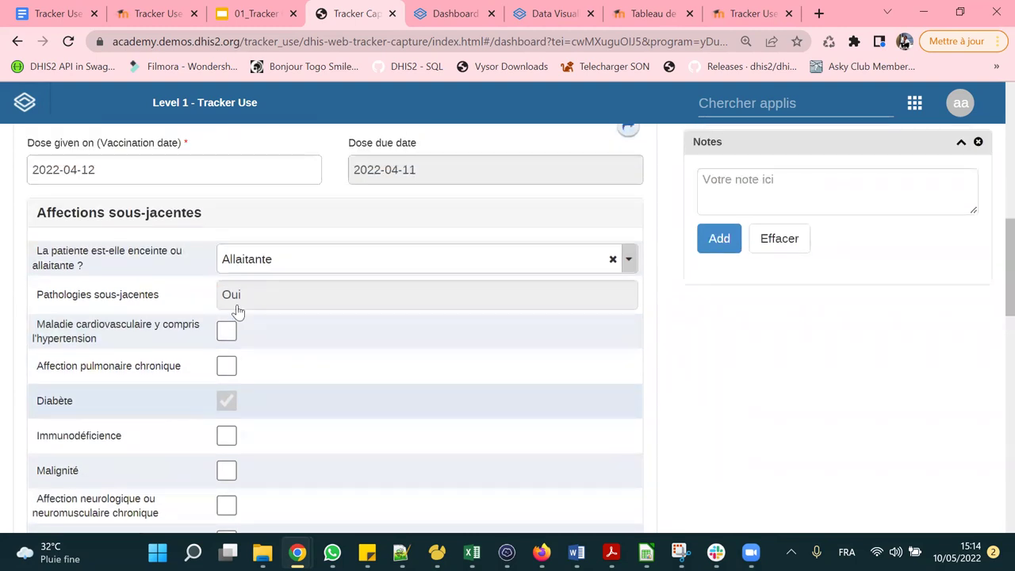
pyautogui.scroll(-1, 233, 328)
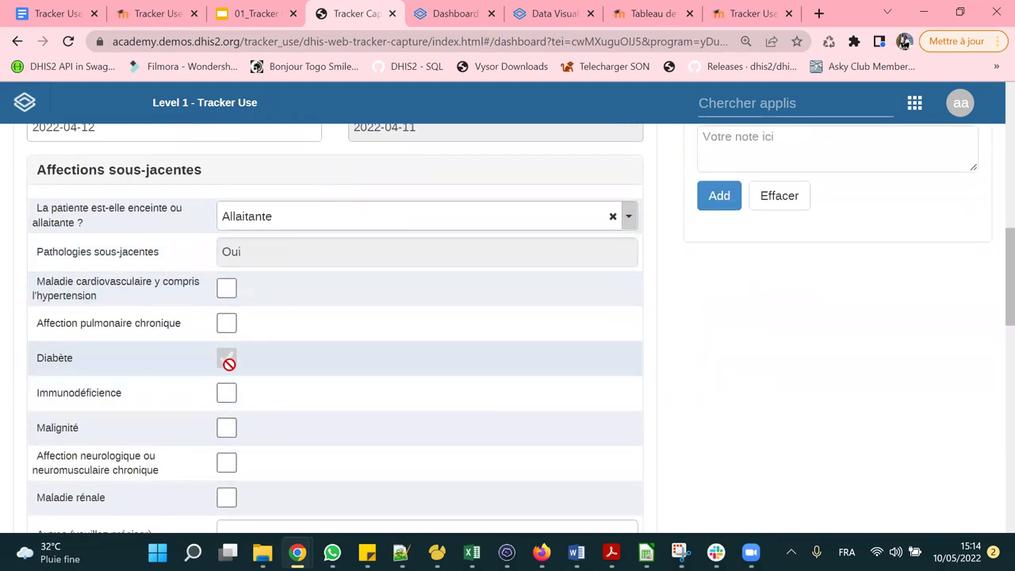
pyautogui.scroll(3, 263, 238)
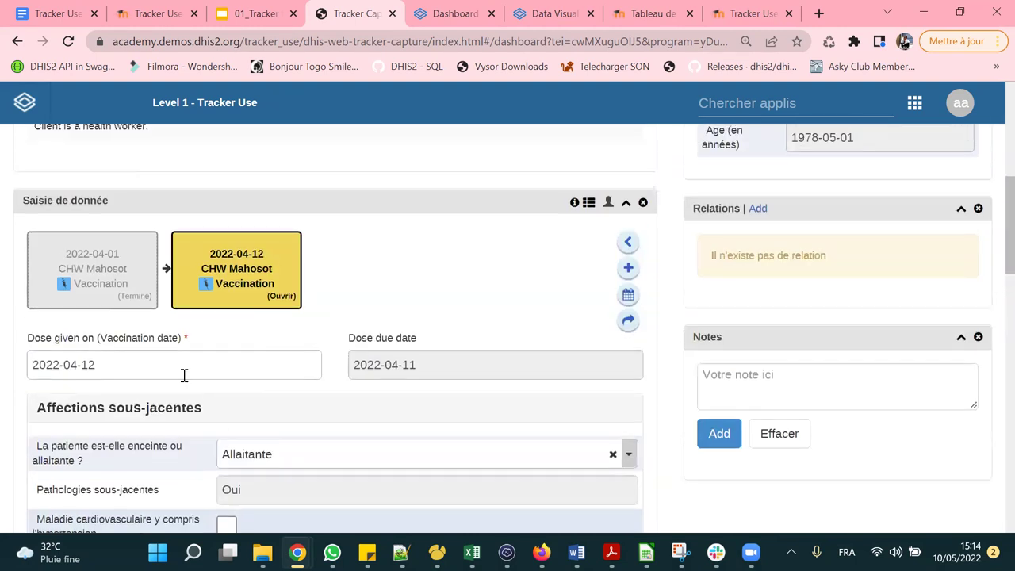
pyautogui.moveTo(107, 266)
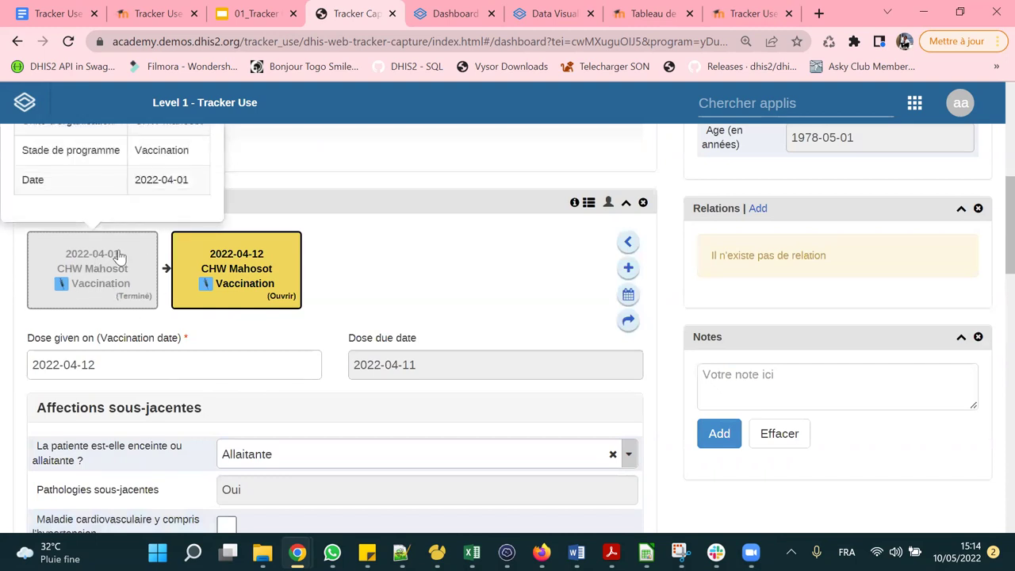
pyautogui.scroll(-4, 109, 267)
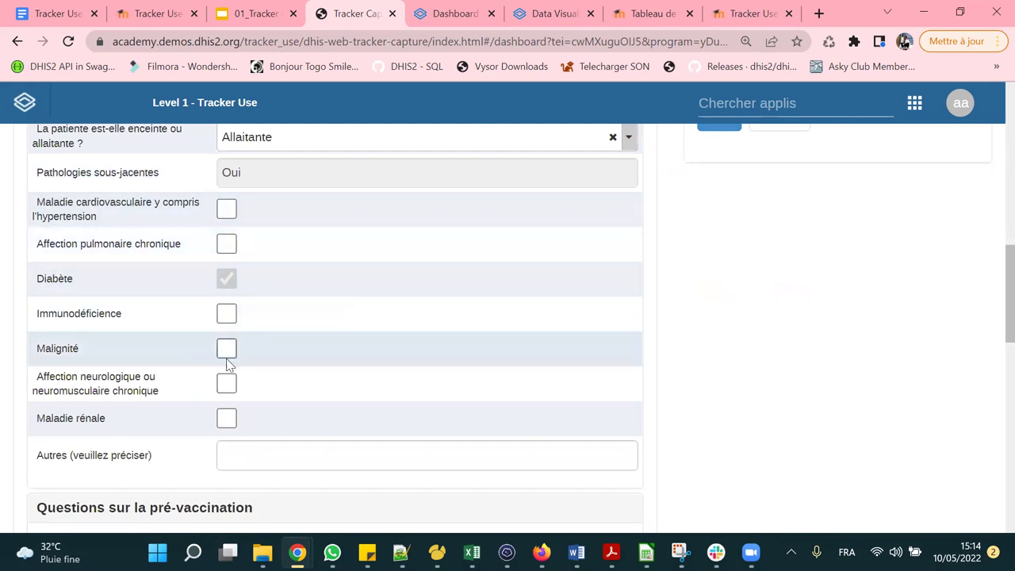
pyautogui.scroll(-4, 240, 294)
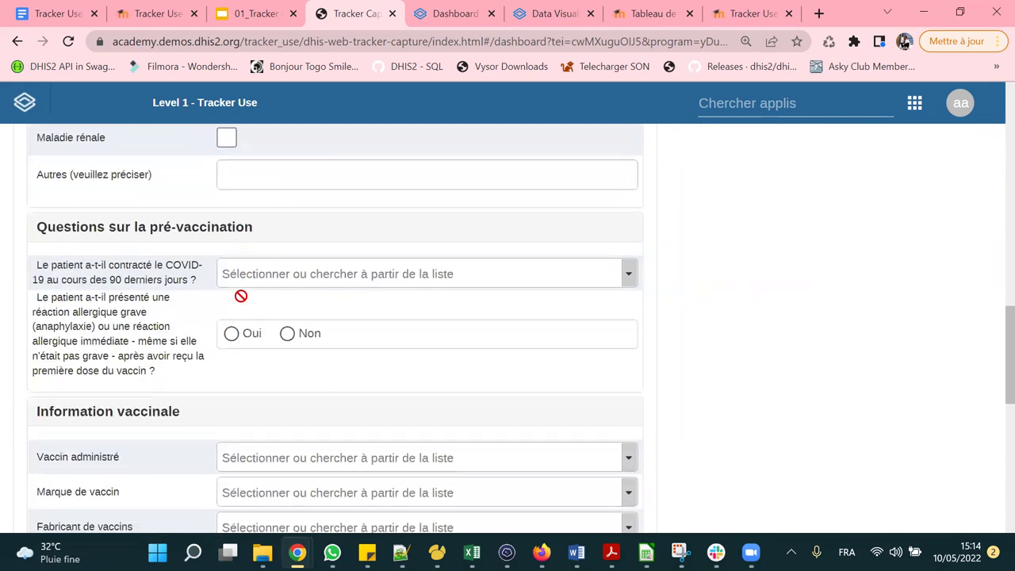
# Answer Non to recent COVID-19 and record AZD1222 / AstraZeneca as the vaccine given.
pyautogui.click(341, 243)
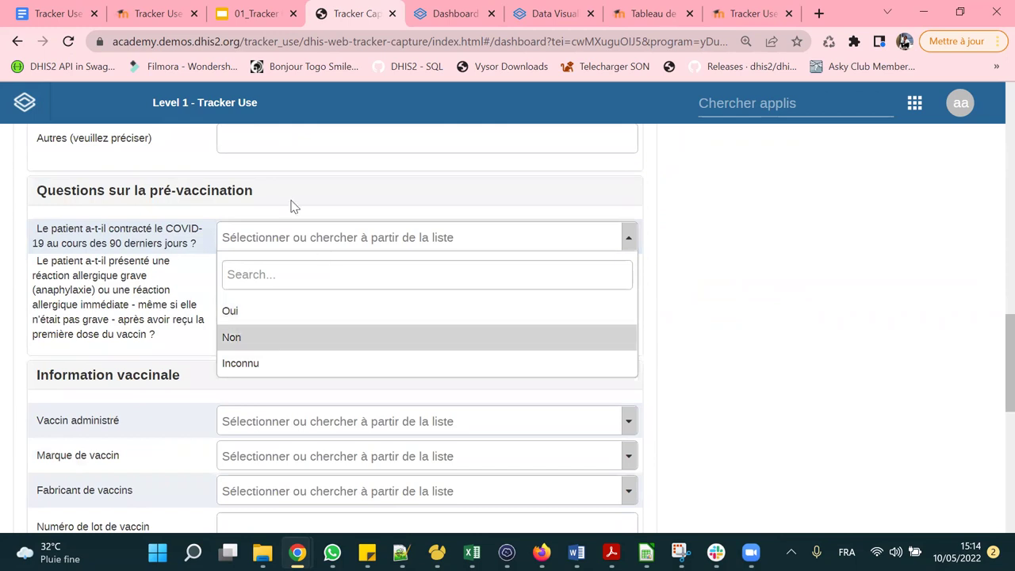
pyautogui.press('Return')
pyautogui.scroll(-3, 324, 275)
pyautogui.click(335, 184)
pyautogui.click(335, 270)
pyautogui.click(645, 153)
pyautogui.click(647, 149)
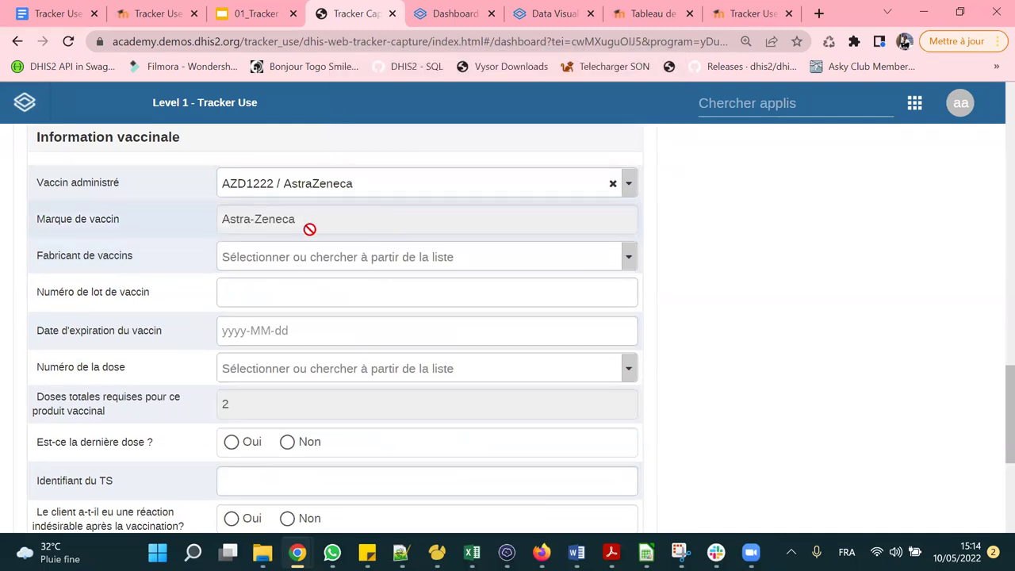
pyautogui.scroll(-3, 333, 328)
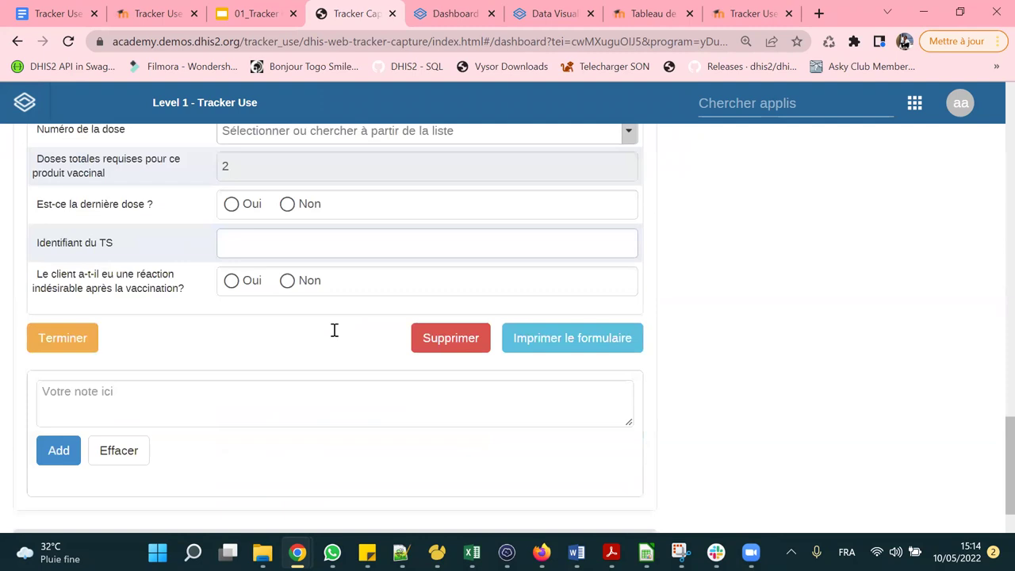
pyautogui.scroll(2, 317, 227)
pyautogui.scroll(1, 315, 229)
# Set the manufacturer to AstraZeneca and enter lot number GUIHIO0.
pyautogui.click(304, 259)
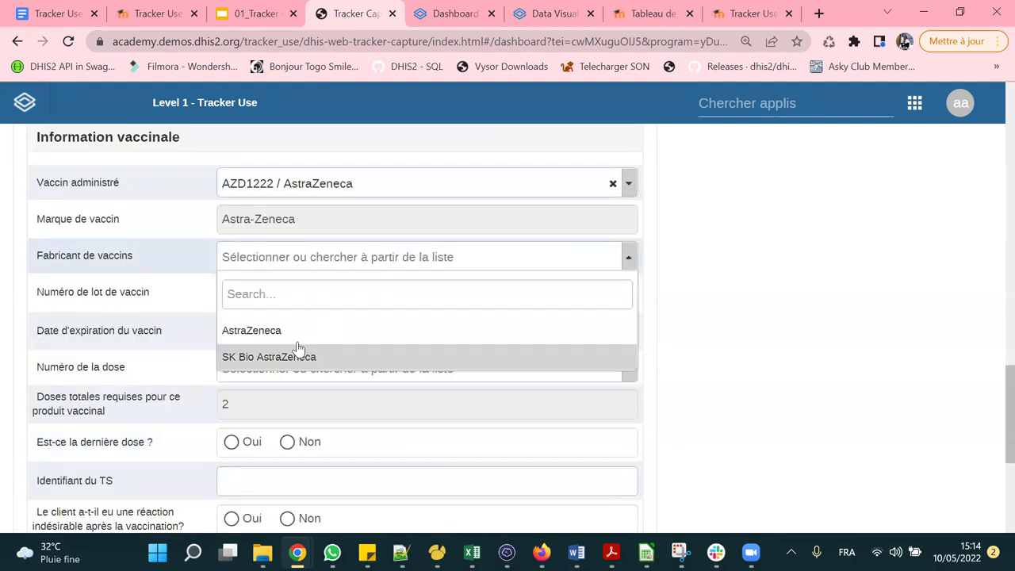
pyautogui.click(302, 328)
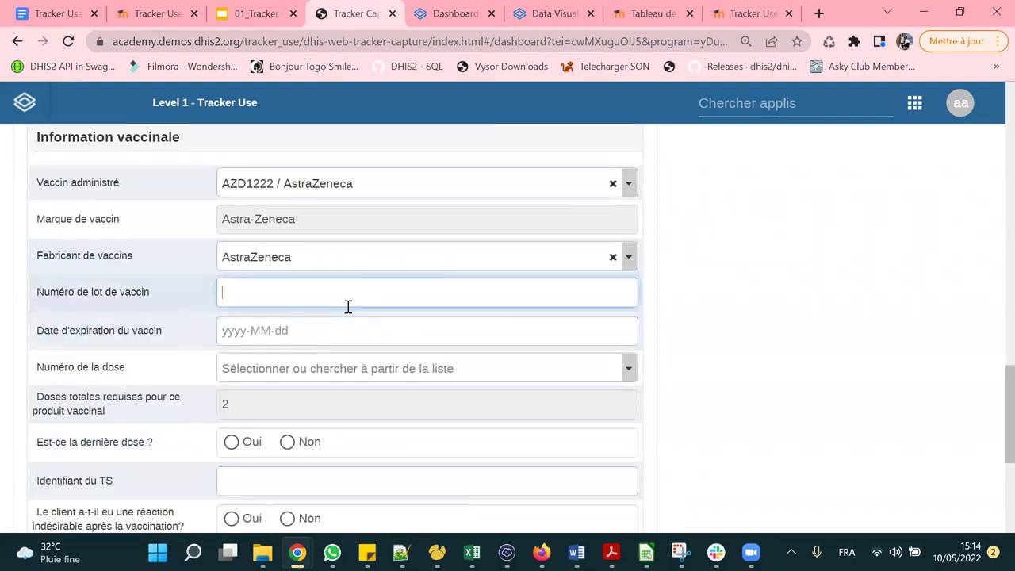
pyautogui.write('GUIHIO0')
pyautogui.rightClick(346, 306)
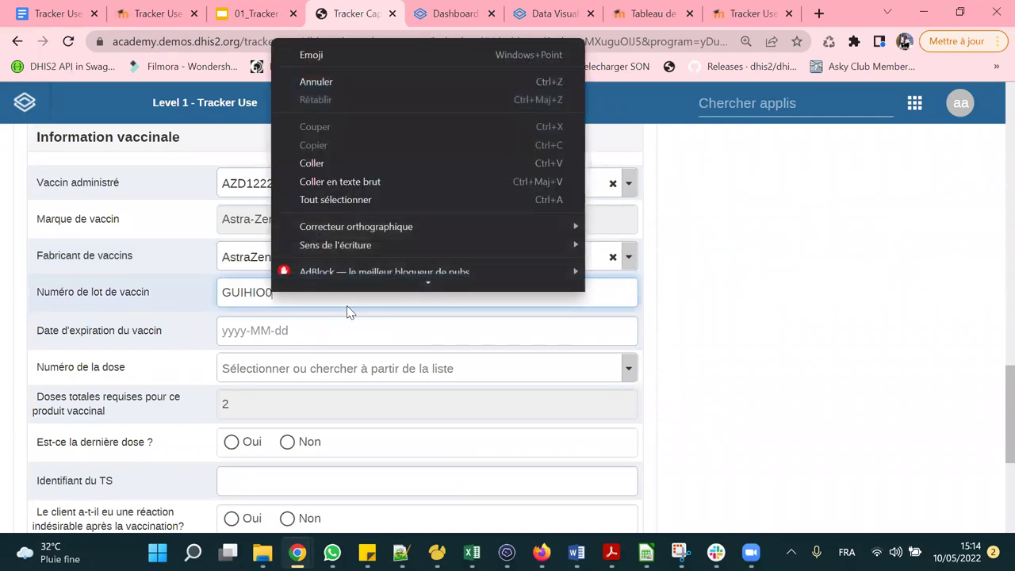
pyautogui.click(328, 326)
# Set expiry date 2022-12-20 and dose number 2ème dose, acknowledging the next-dose notice.
pyautogui.click(328, 328)
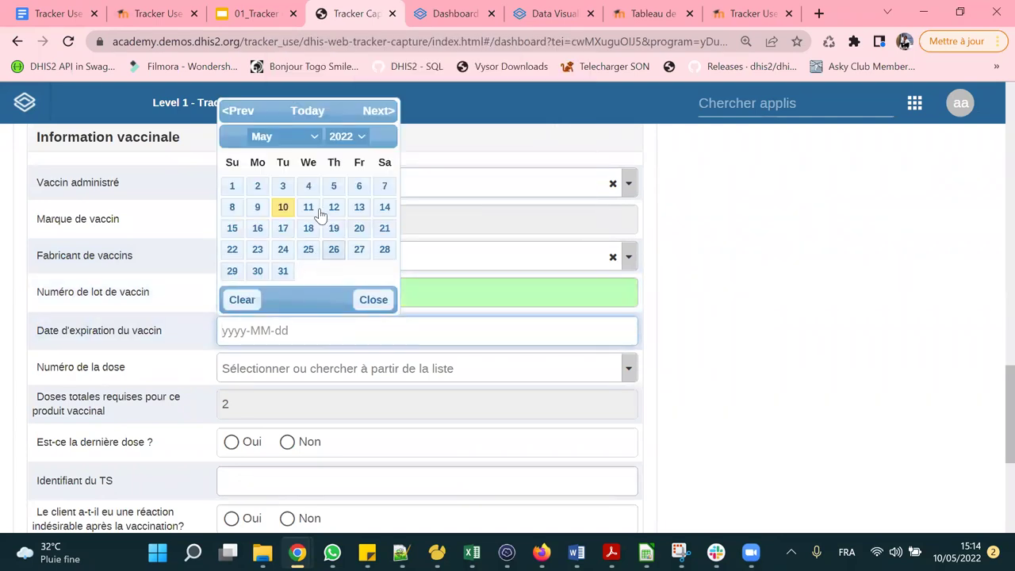
pyautogui.click(283, 137)
pyautogui.click(274, 294)
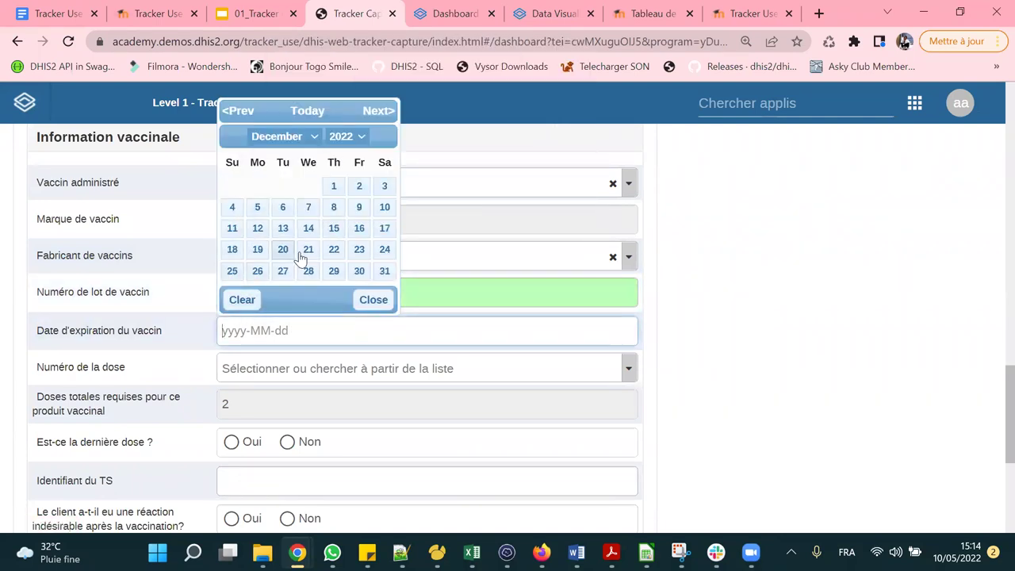
pyautogui.click(283, 250)
pyautogui.scroll(-1, 329, 287)
pyautogui.click(287, 294)
pyautogui.click(272, 364)
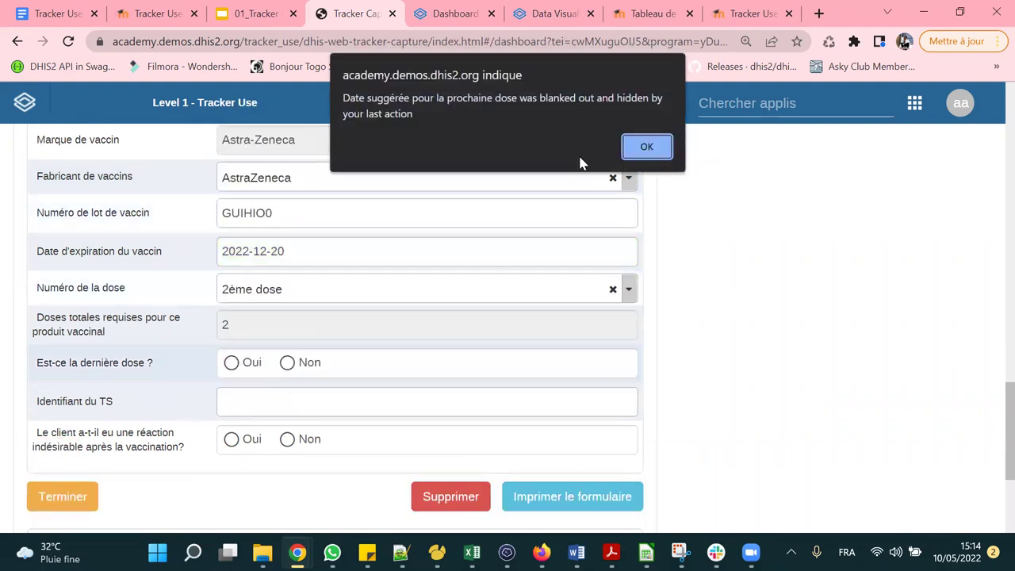
pyautogui.click(645, 147)
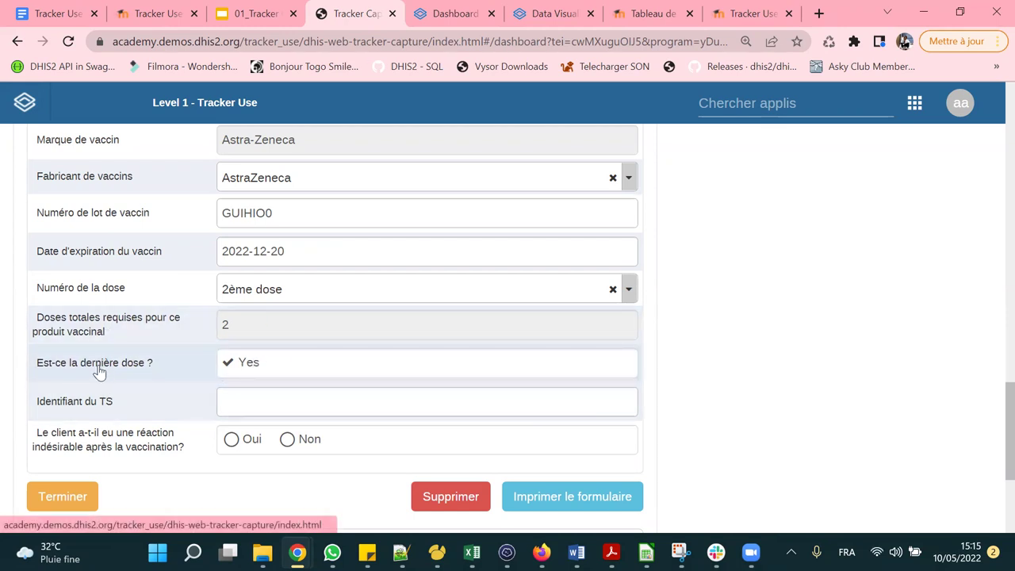
# Answer Non to the adverse-reaction question and review the filled second-dose form.
pyautogui.scroll(-1, 242, 361)
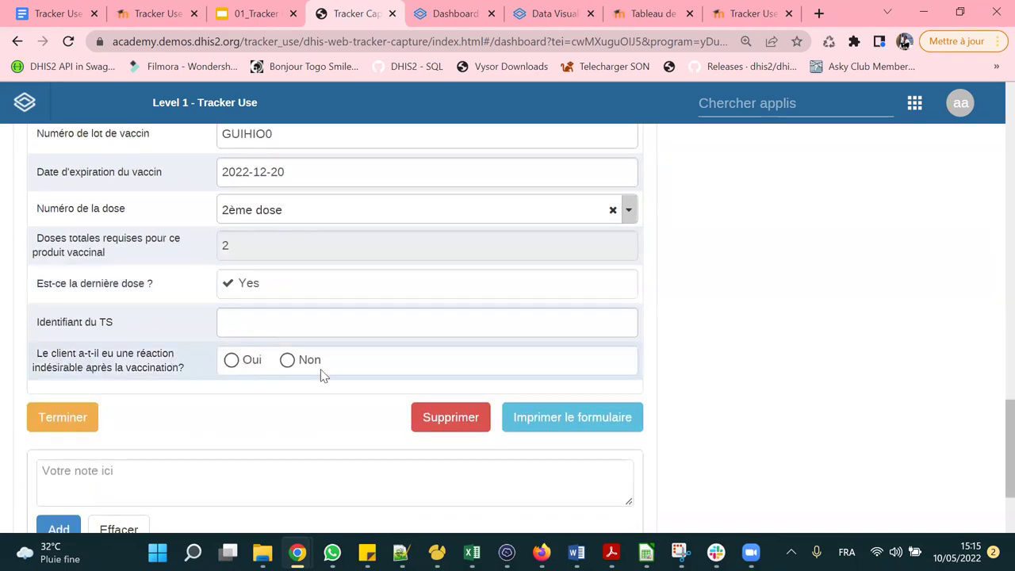
pyautogui.click(230, 361)
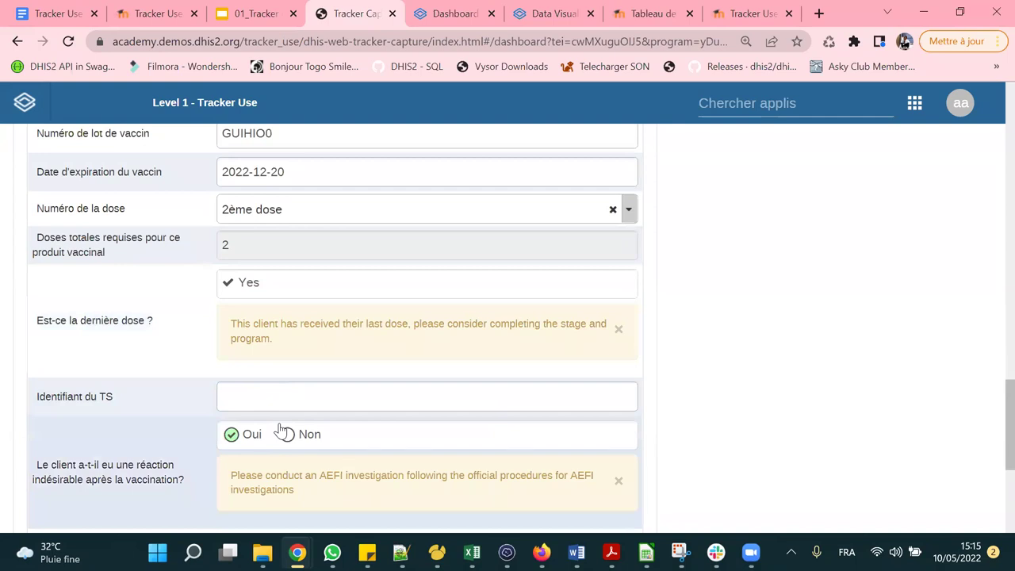
pyautogui.scroll(-1, 282, 429)
pyautogui.click(287, 356)
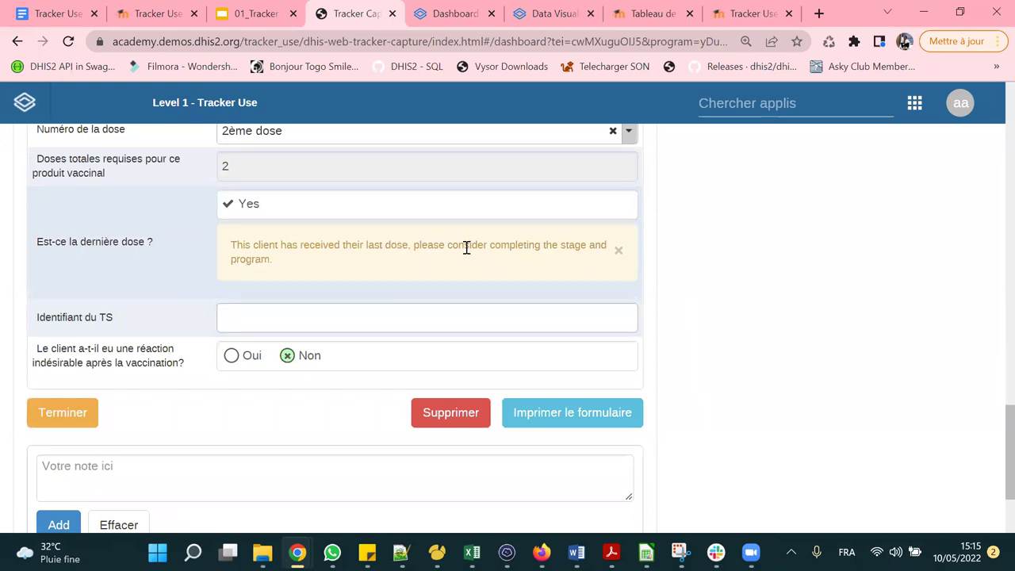
pyautogui.scroll(4, 466, 247)
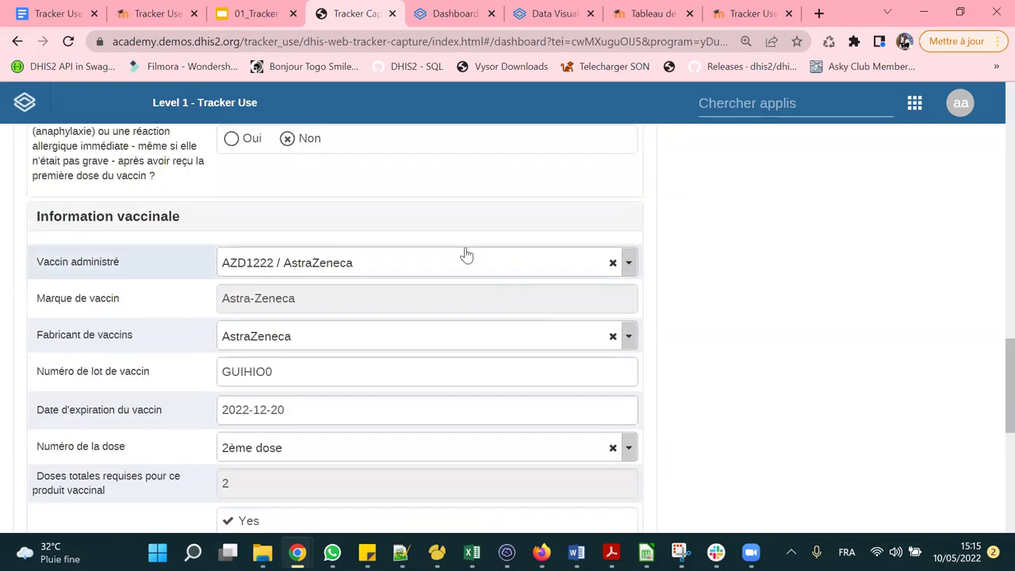
pyautogui.scroll(10, 466, 254)
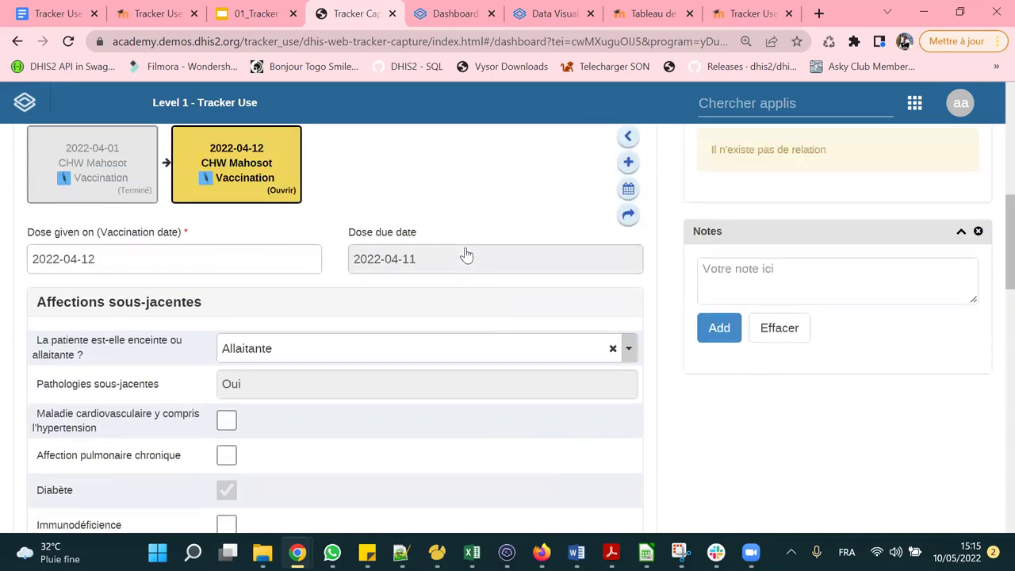
pyautogui.scroll(-15, 466, 321)
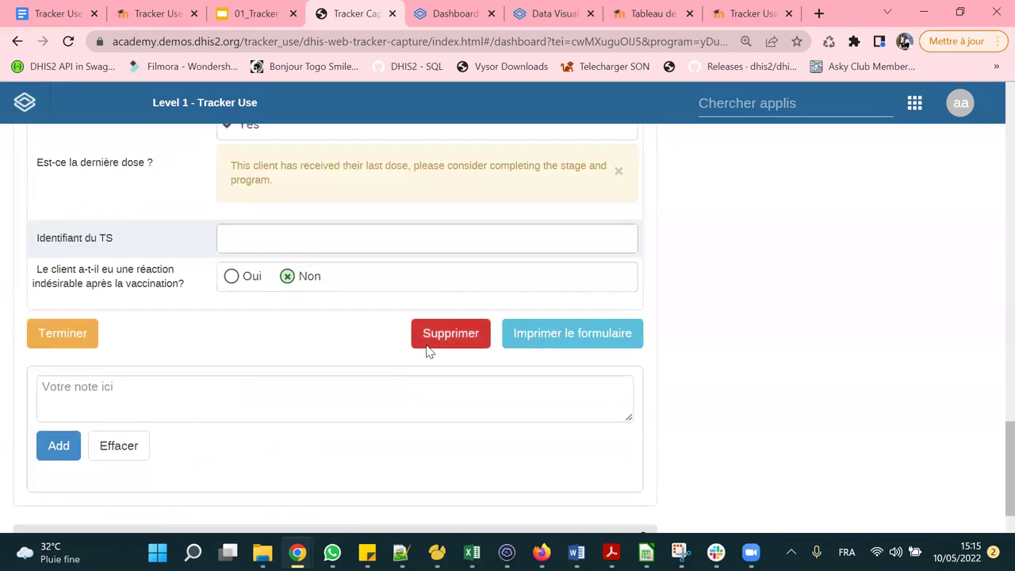
pyautogui.click(48, 346)
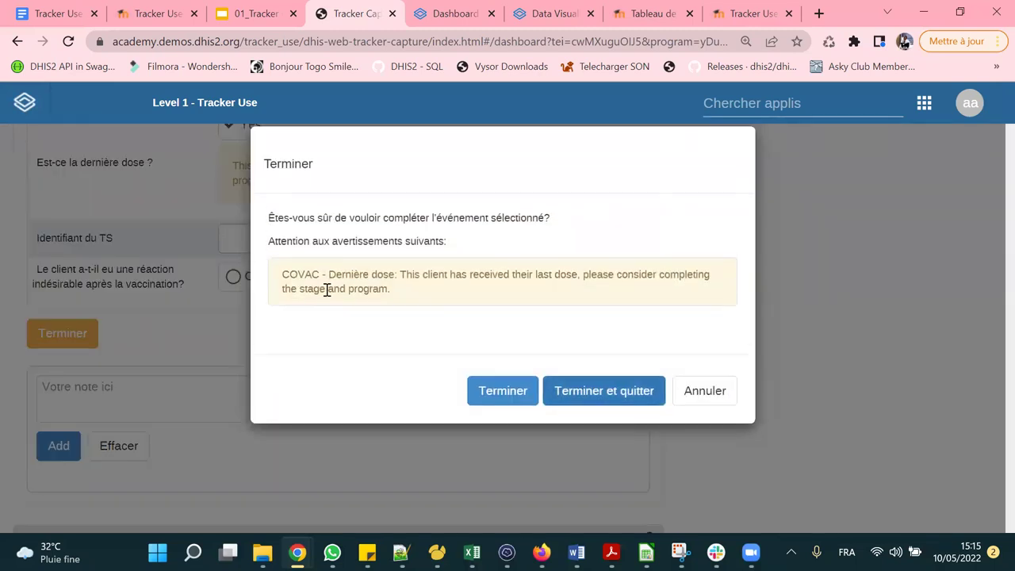
pyautogui.moveTo(306, 275); pyautogui.dragTo(510, 290)
pyautogui.click(513, 322)
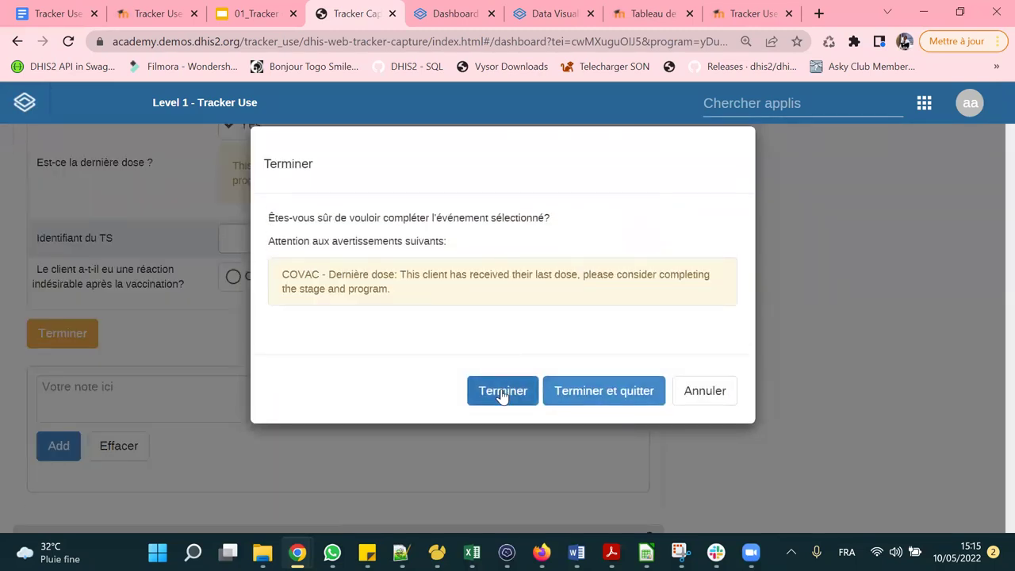
pyautogui.moveTo(290, 287); pyautogui.dragTo(396, 305)
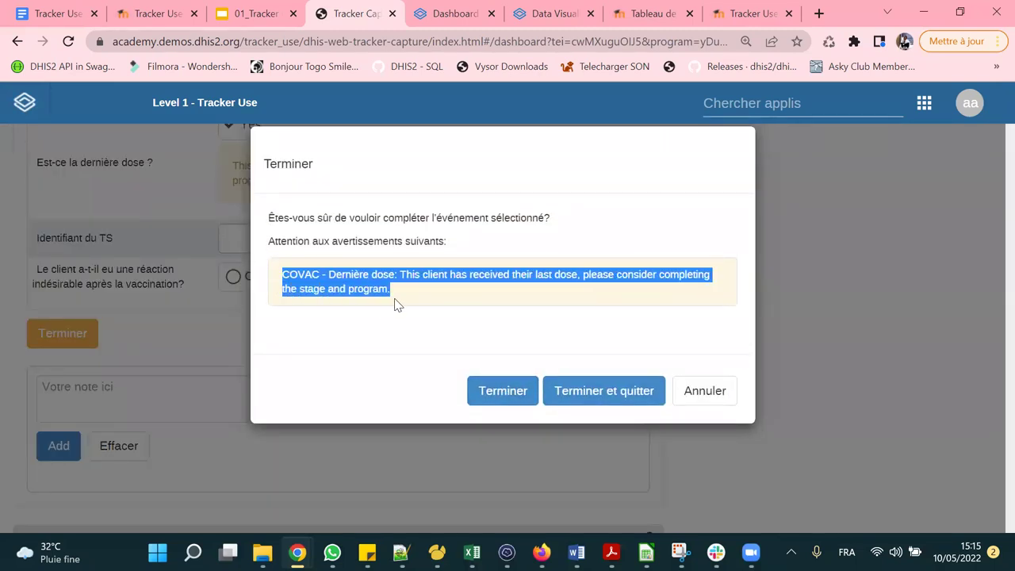
pyautogui.click(420, 296)
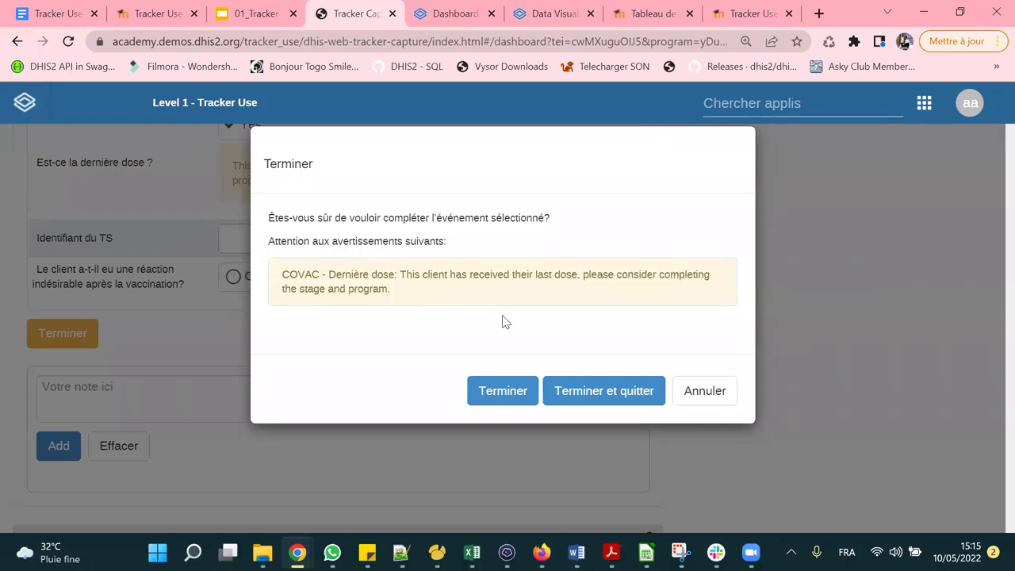
pyautogui.click(719, 390)
pyautogui.scroll(10, 391, 337)
pyautogui.scroll(-3, 392, 338)
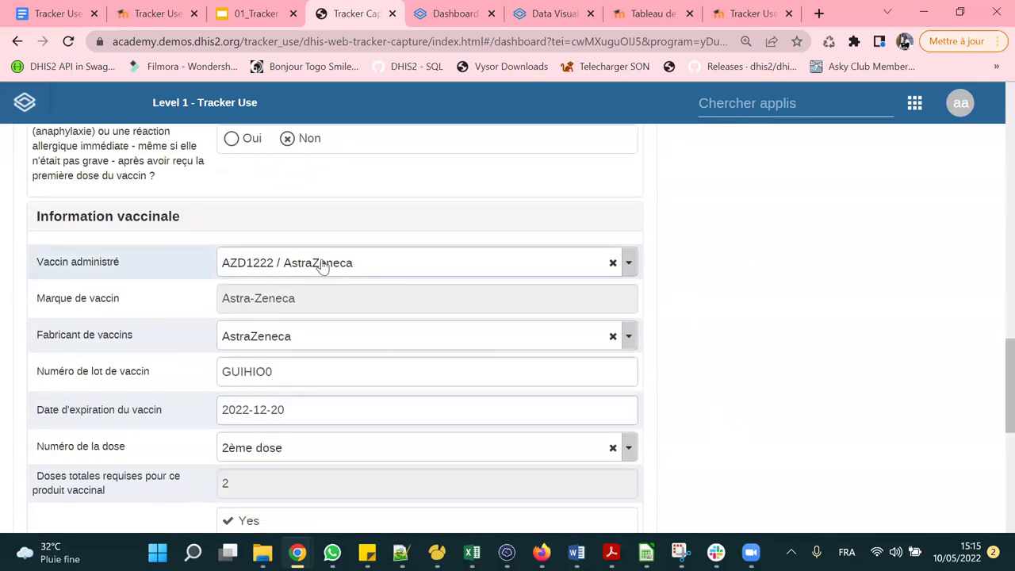
pyautogui.scroll(1, 115, 272)
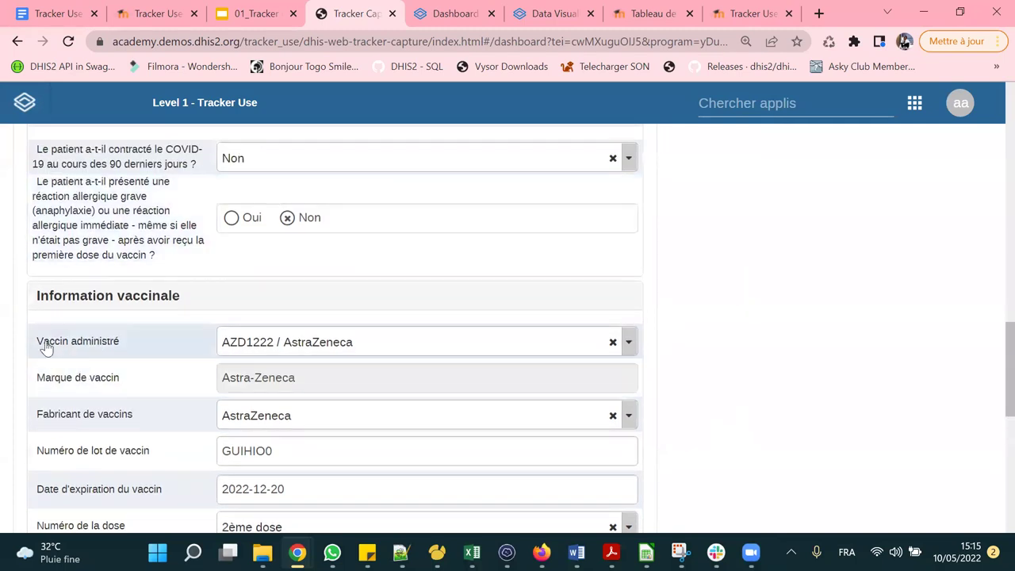
pyautogui.scroll(-1, 354, 290)
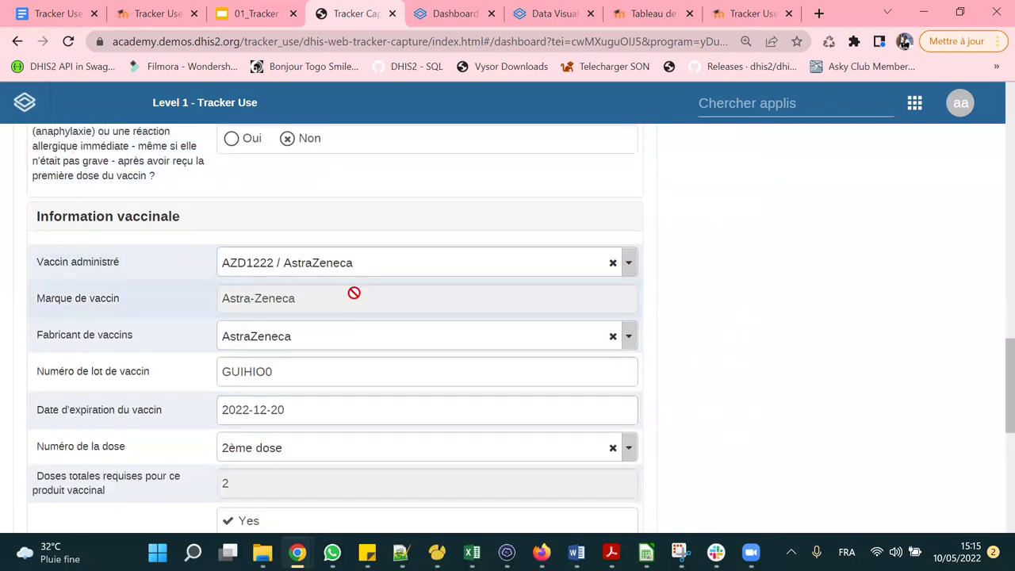
pyautogui.scroll(-4, 352, 280)
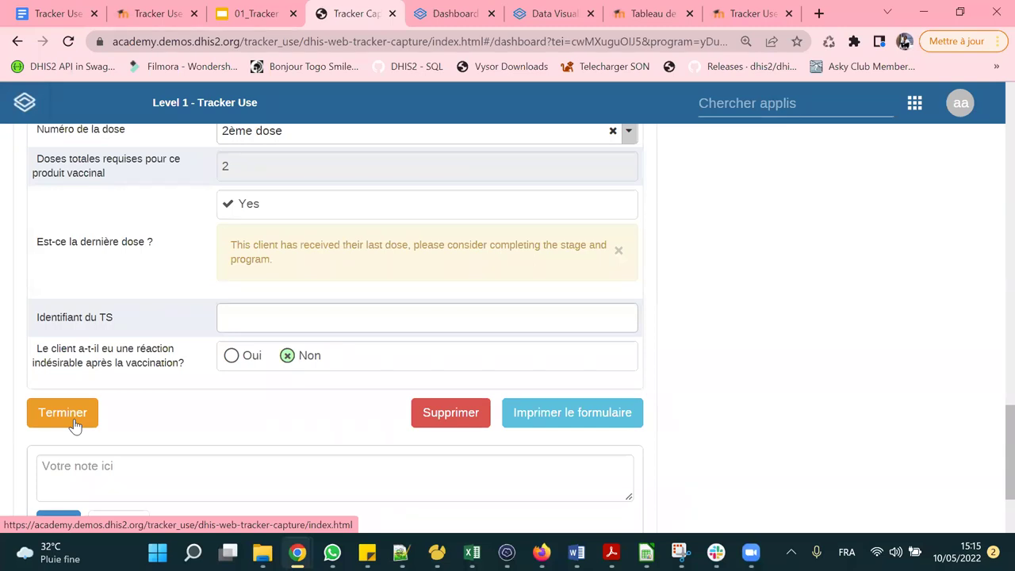
# Complete the 2022-04-12 second-dose event, declining to schedule another vaccination event.
pyautogui.click(52, 422)
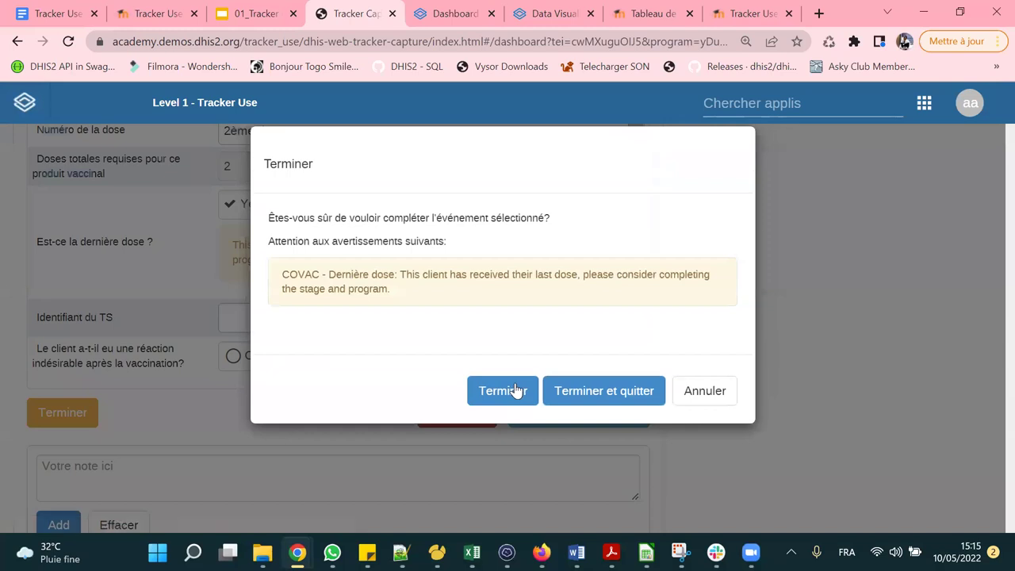
pyautogui.click(502, 390)
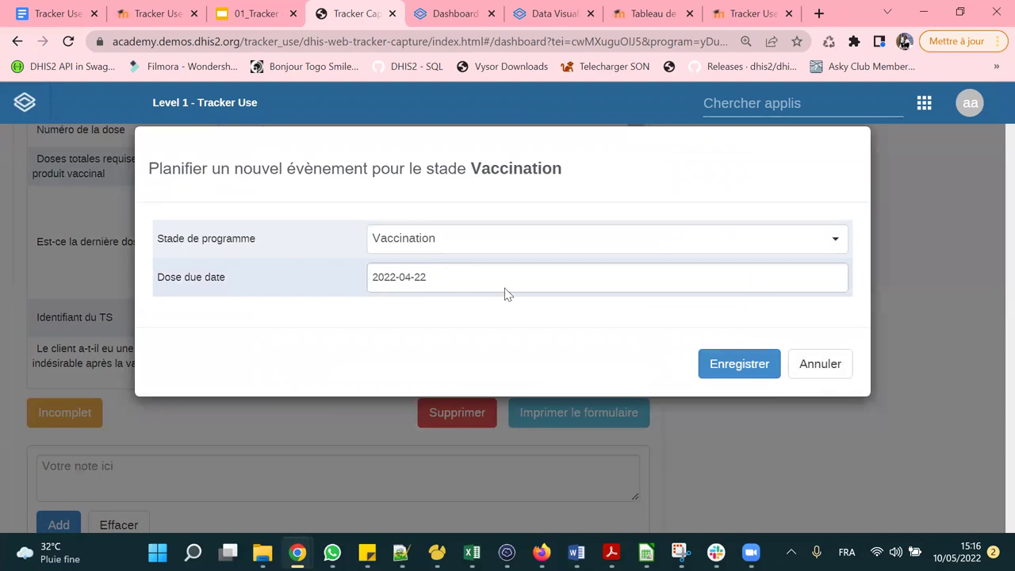
pyautogui.click(840, 370)
pyautogui.scroll(5, 438, 325)
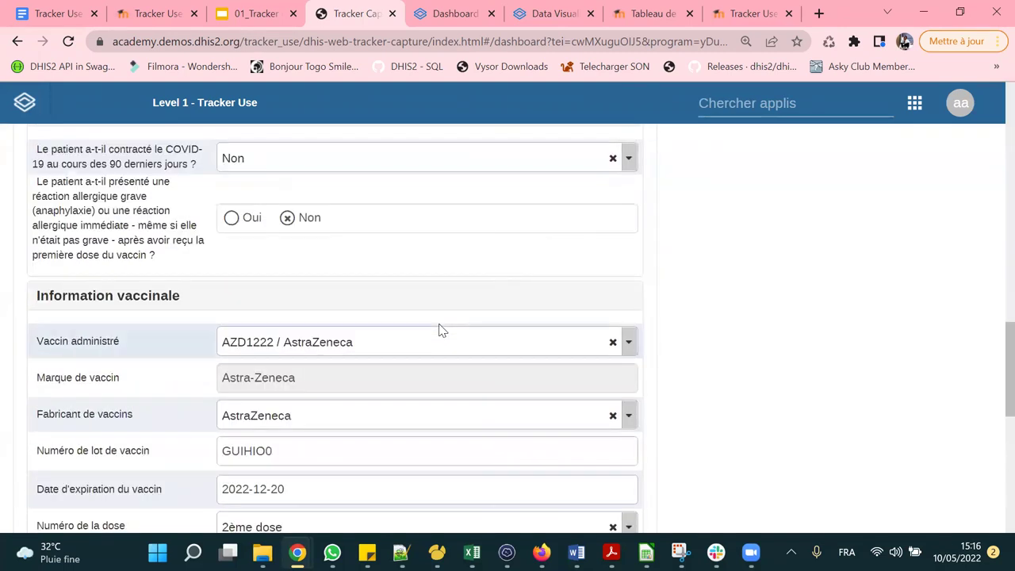
pyautogui.scroll(8, 442, 329)
pyautogui.scroll(4, 442, 331)
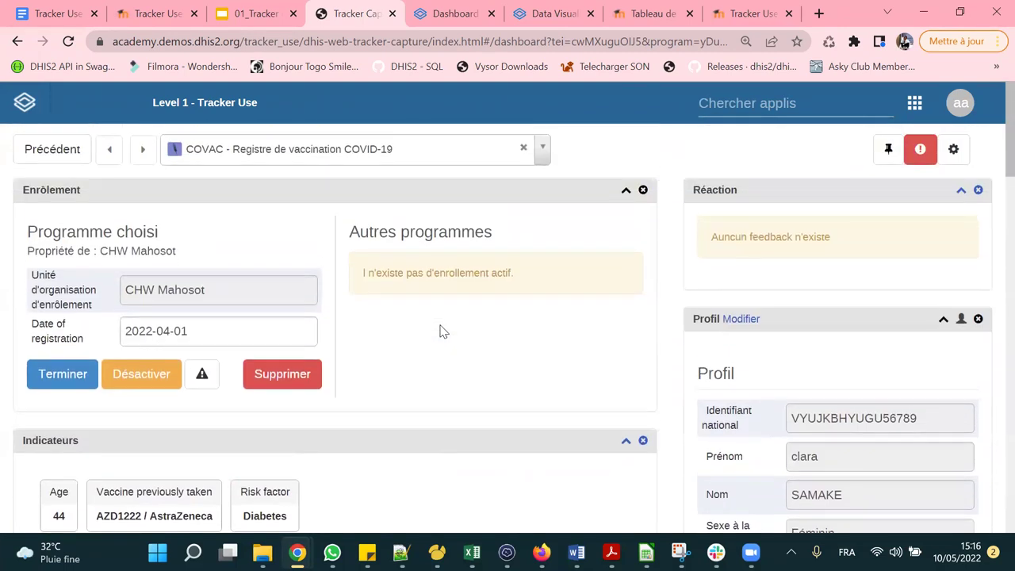
pyautogui.scroll(-4, 646, 317)
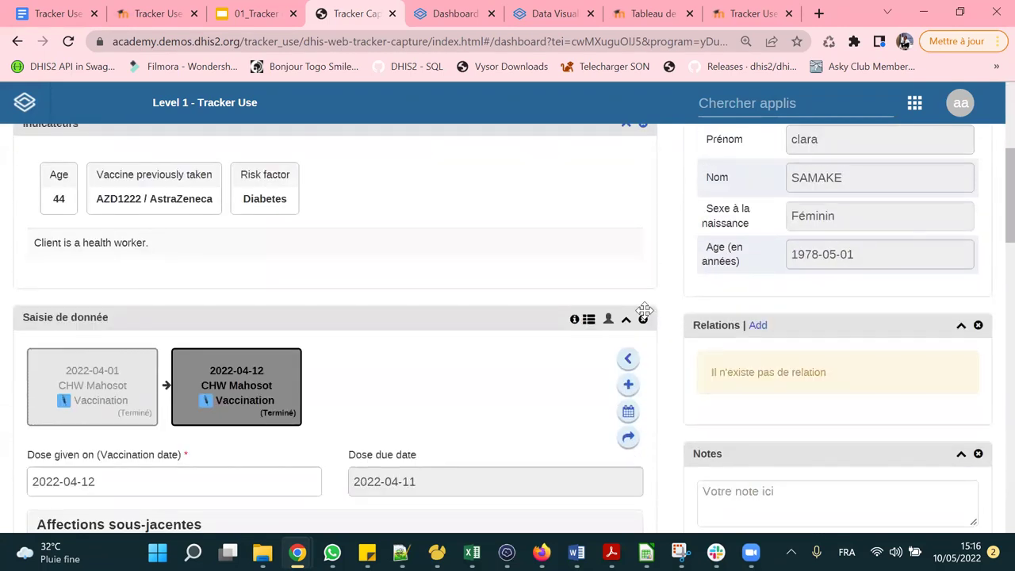
pyautogui.scroll(-2, 644, 311)
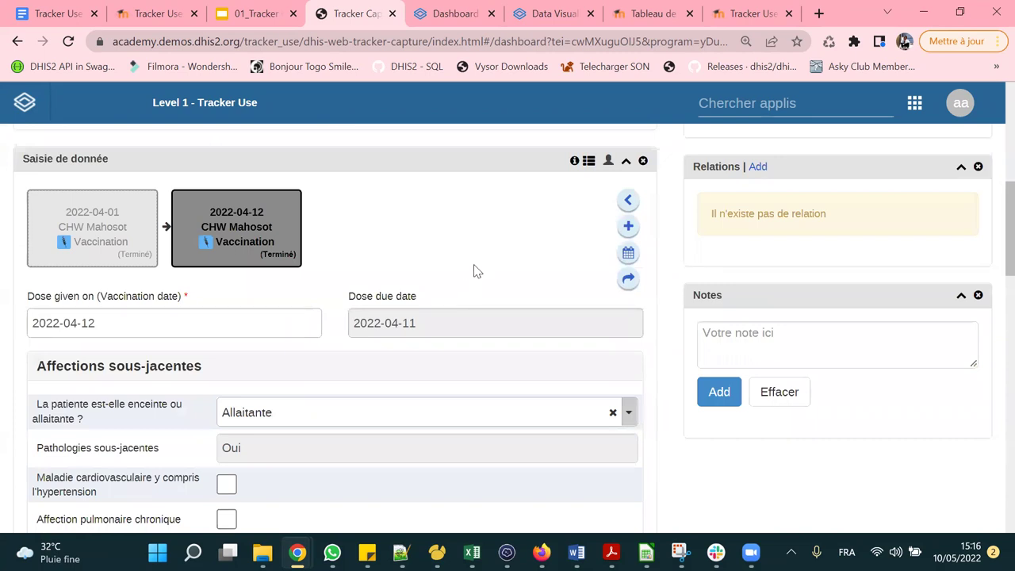
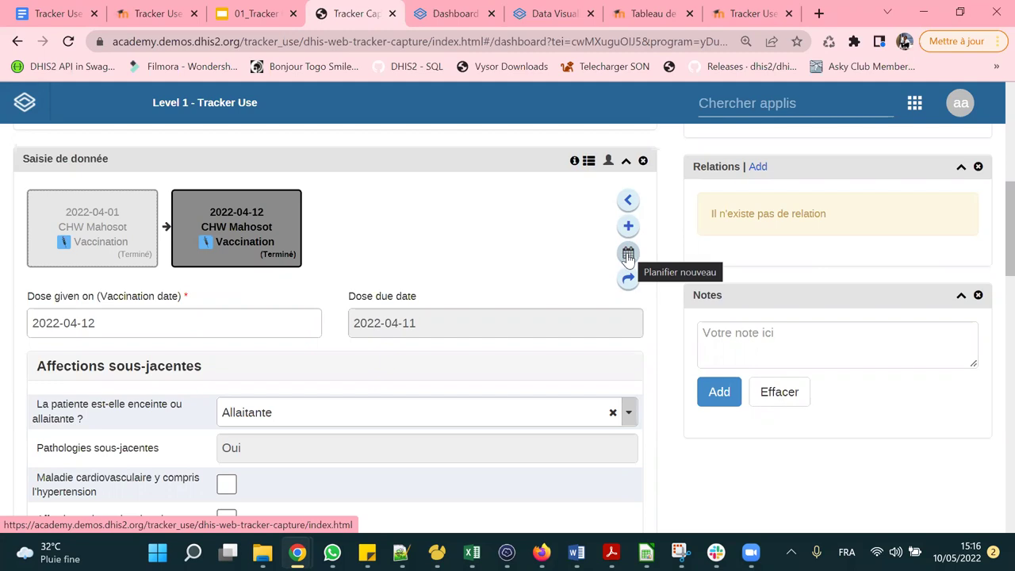
# Cancel scheduling a new Vaccination event after clearing the proposed dose due date.
pyautogui.click(629, 255)
pyautogui.click(499, 279)
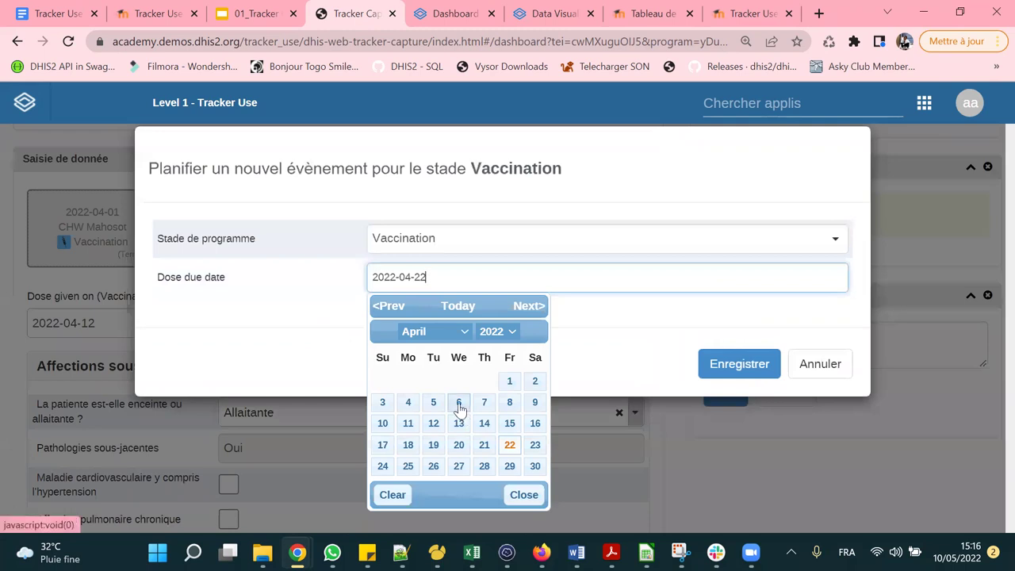
pyautogui.click(393, 493)
pyautogui.click(641, 364)
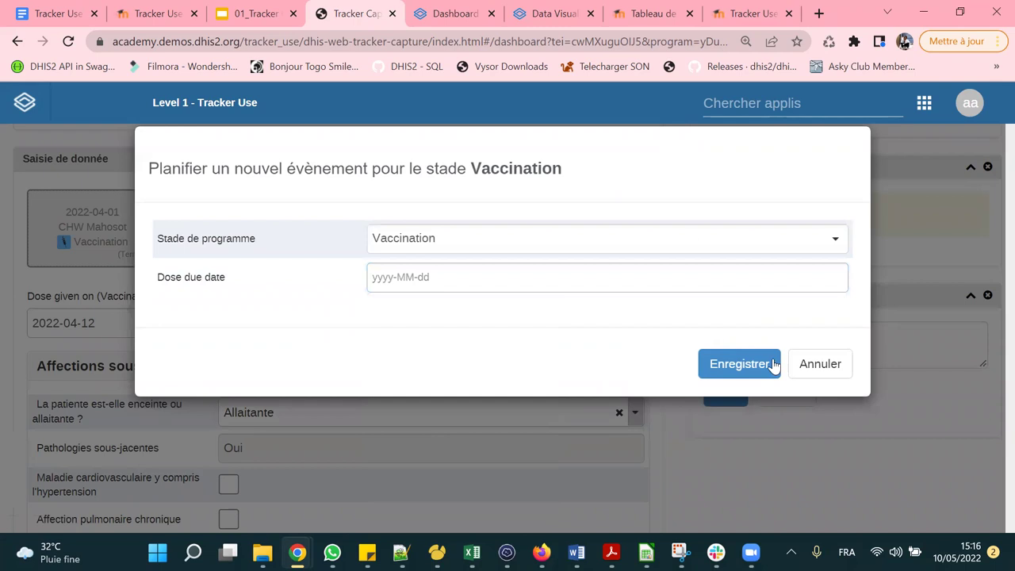
pyautogui.click(816, 365)
# Keep 2ème dose as the Numéro de la dose value.
pyautogui.scroll(5, 452, 263)
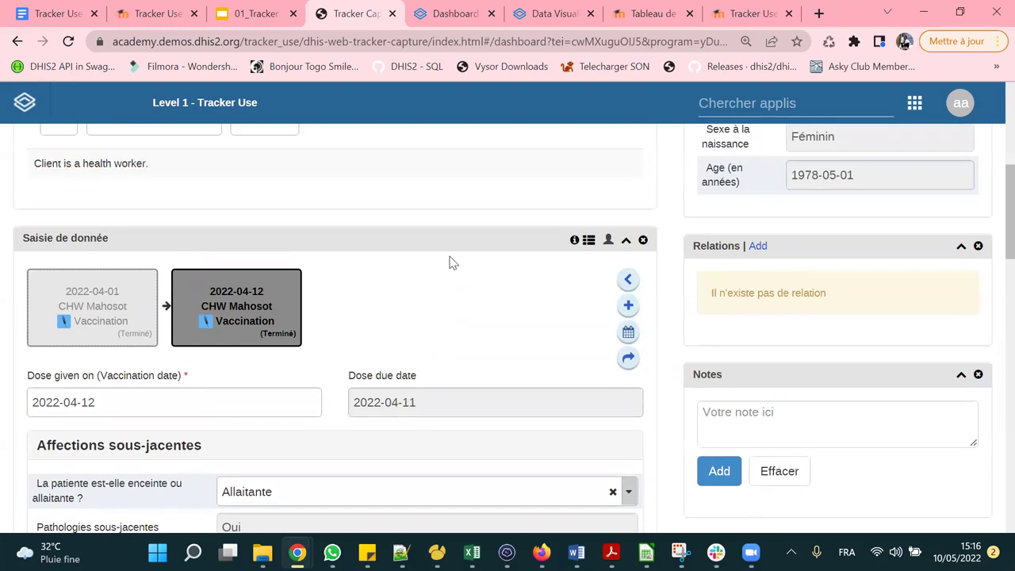
pyautogui.scroll(1, 452, 262)
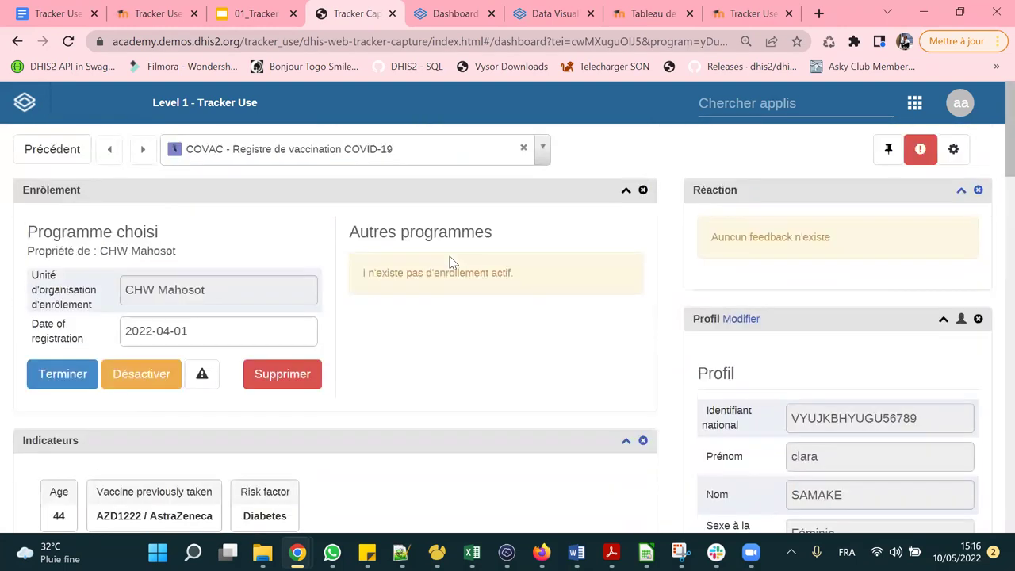
pyautogui.scroll(-15, 449, 262)
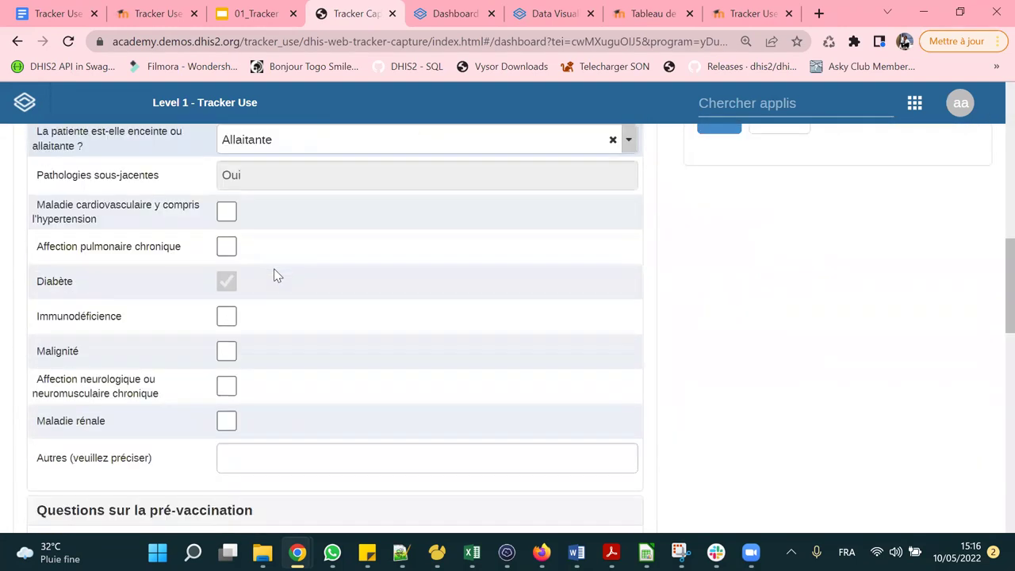
pyautogui.scroll(-5, 277, 275)
pyautogui.scroll(10, 277, 275)
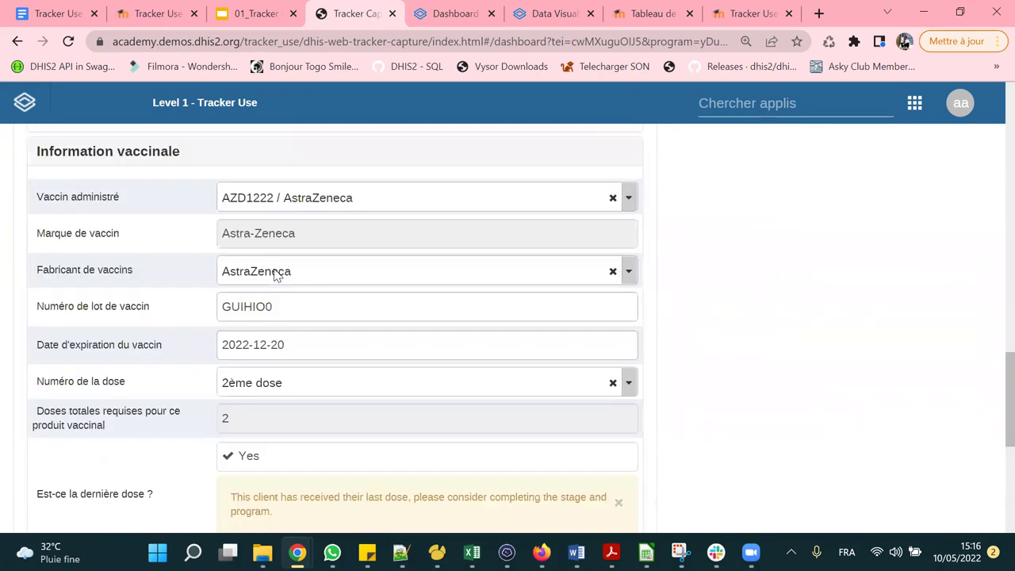
pyautogui.scroll(10, 277, 275)
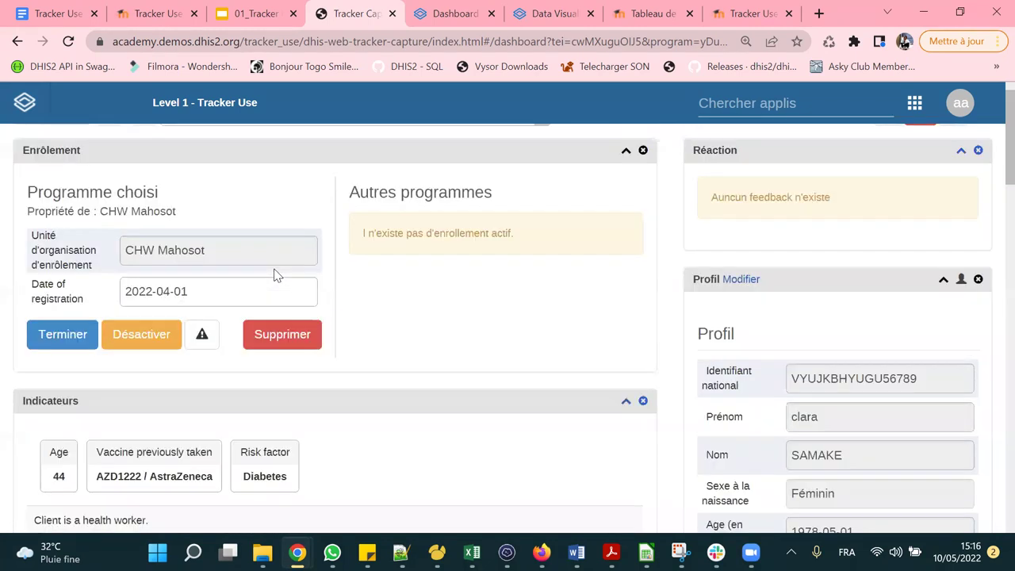
pyautogui.scroll(-8, 432, 311)
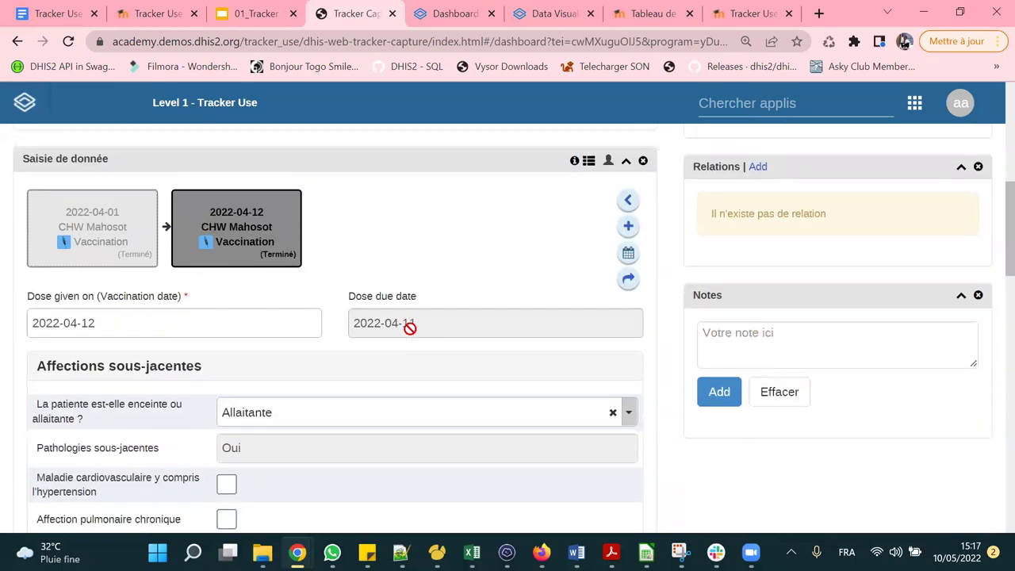
pyautogui.scroll(-8, 410, 328)
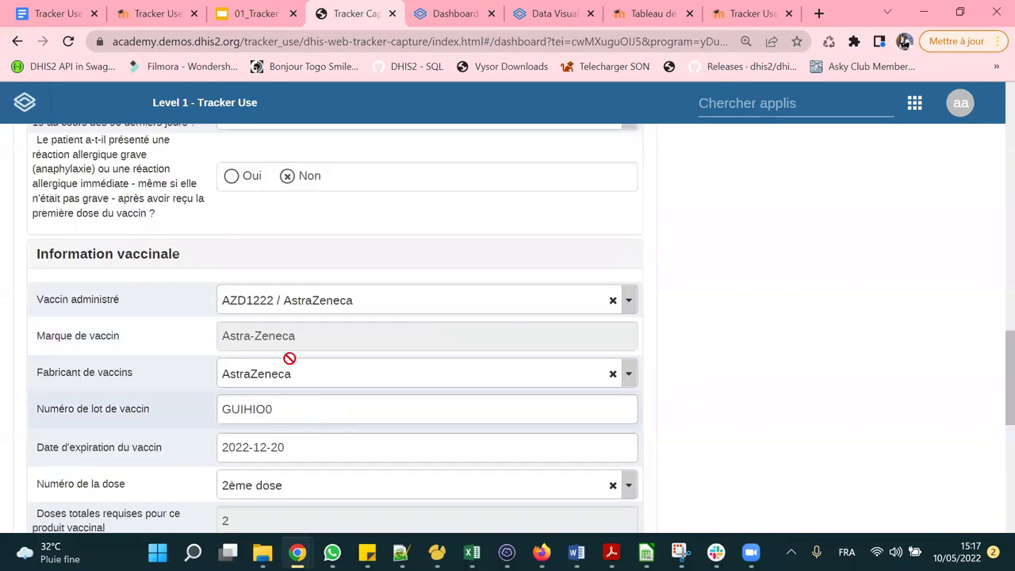
pyautogui.scroll(-2, 290, 358)
pyautogui.click(317, 331)
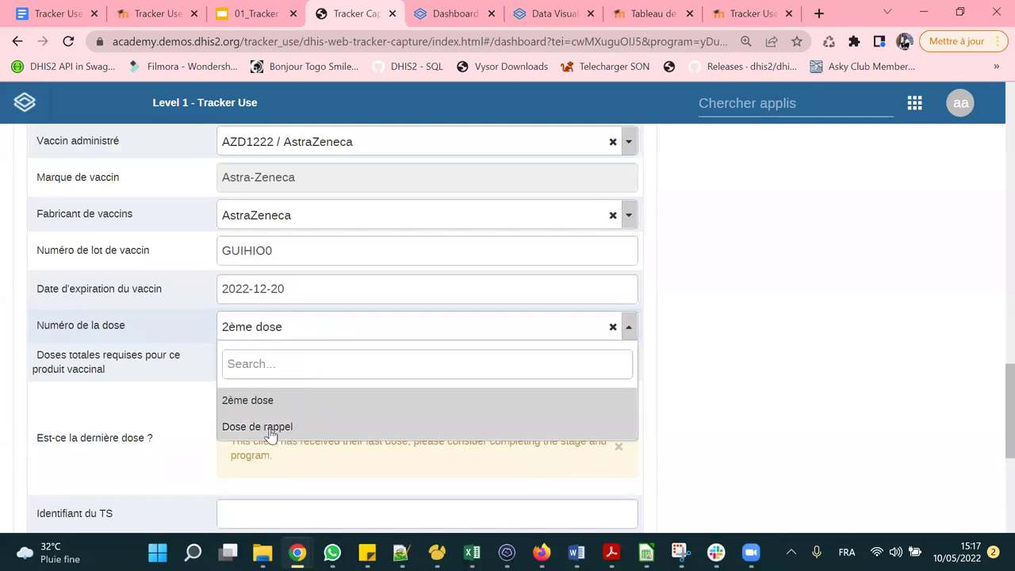
pyautogui.click(824, 365)
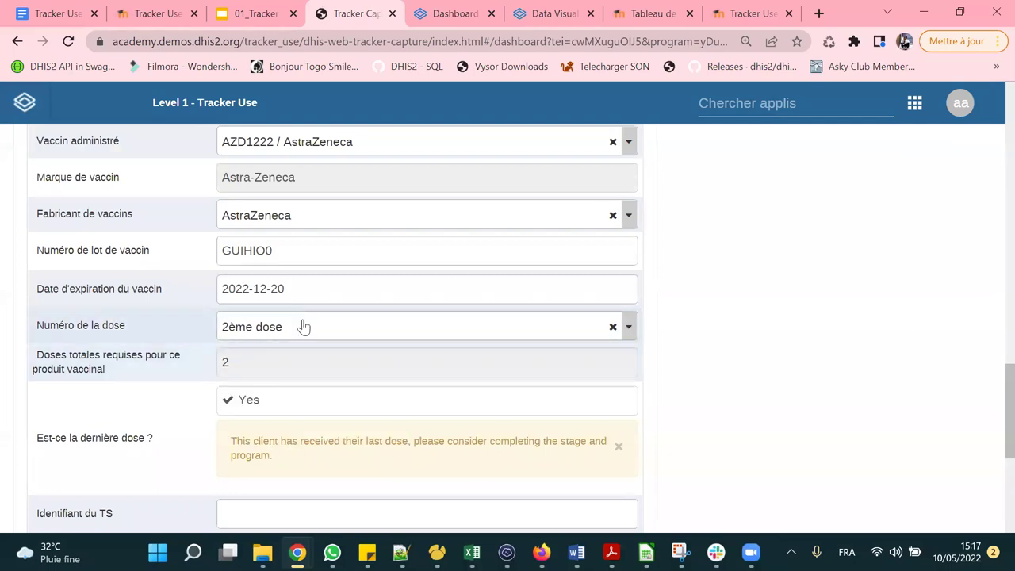
pyautogui.scroll(10, 351, 317)
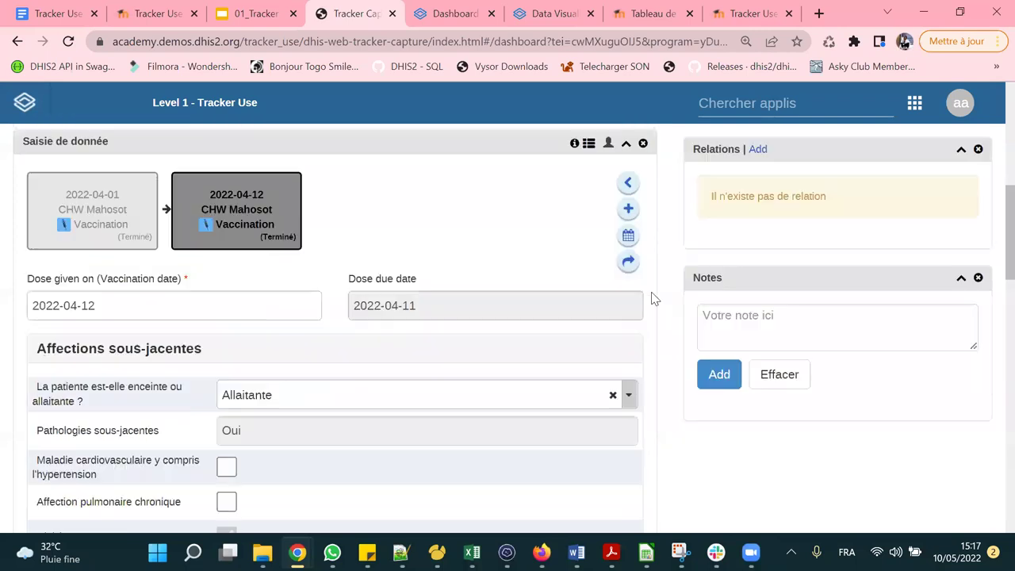
pyautogui.scroll(3, 653, 298)
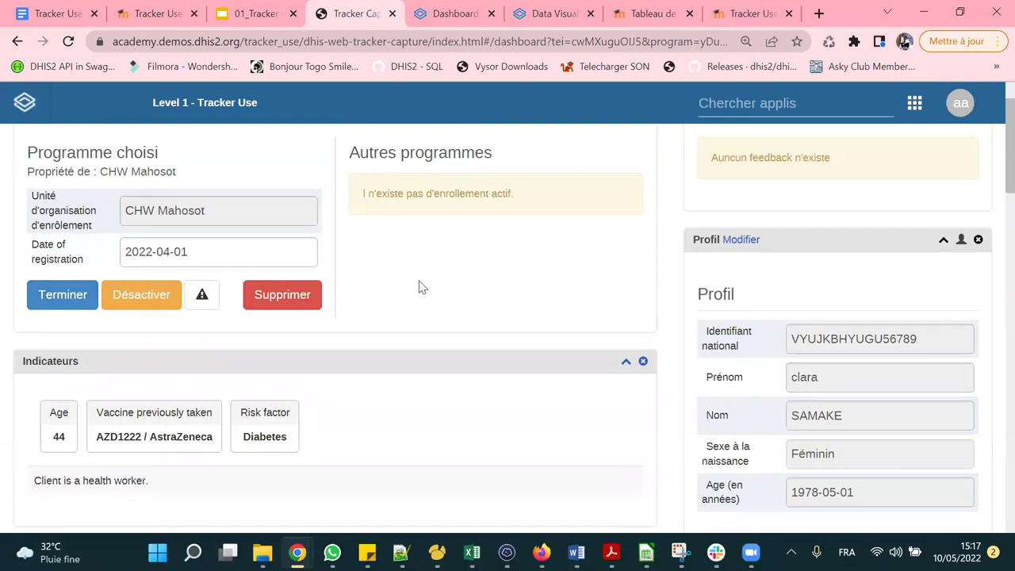
pyautogui.scroll(1, 59, 383)
# Complete the client's COVID-19 vaccination enrollment, confirming with Oui.
pyautogui.click(62, 374)
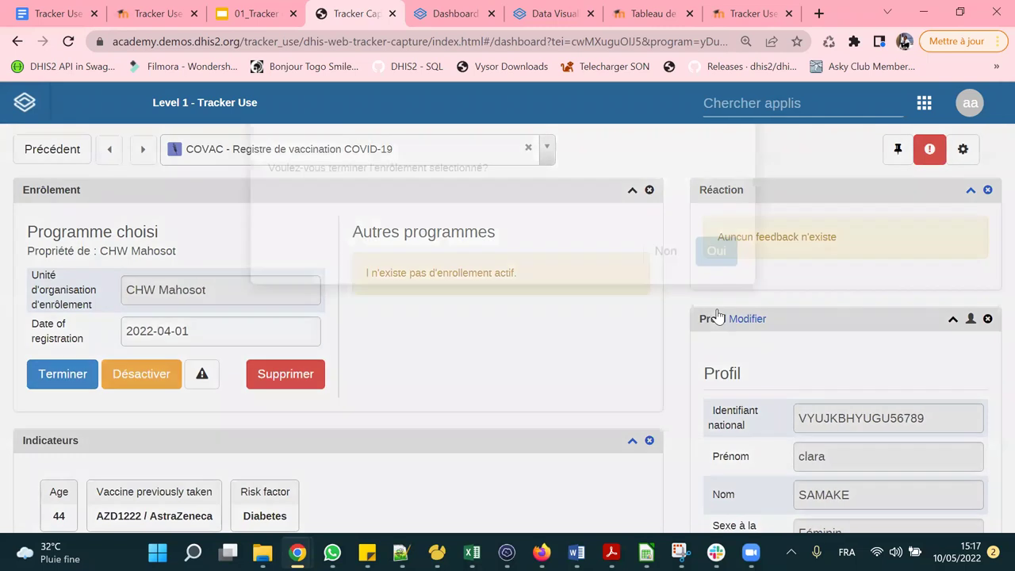
pyautogui.press('Return')
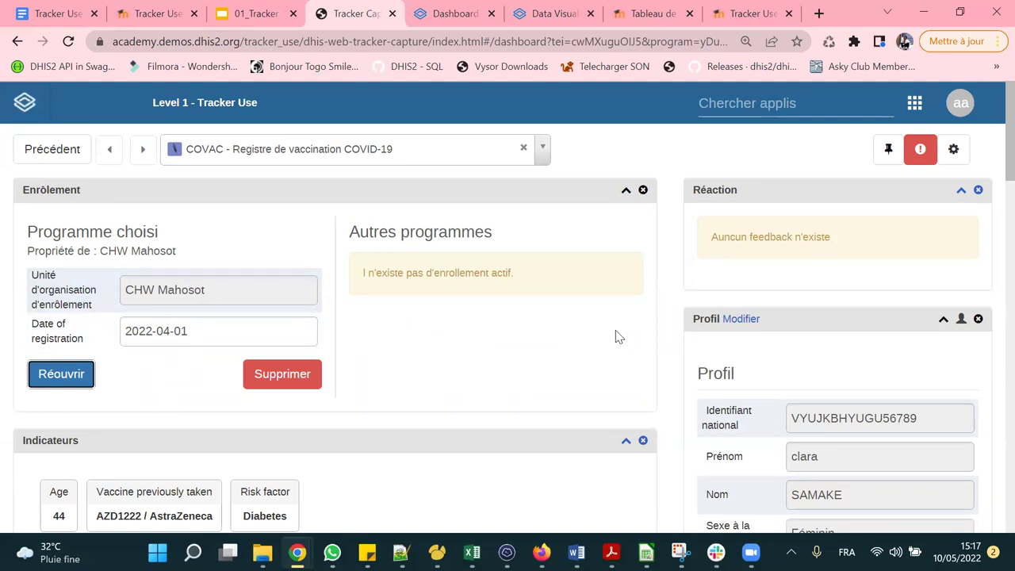
pyautogui.scroll(-2, 618, 337)
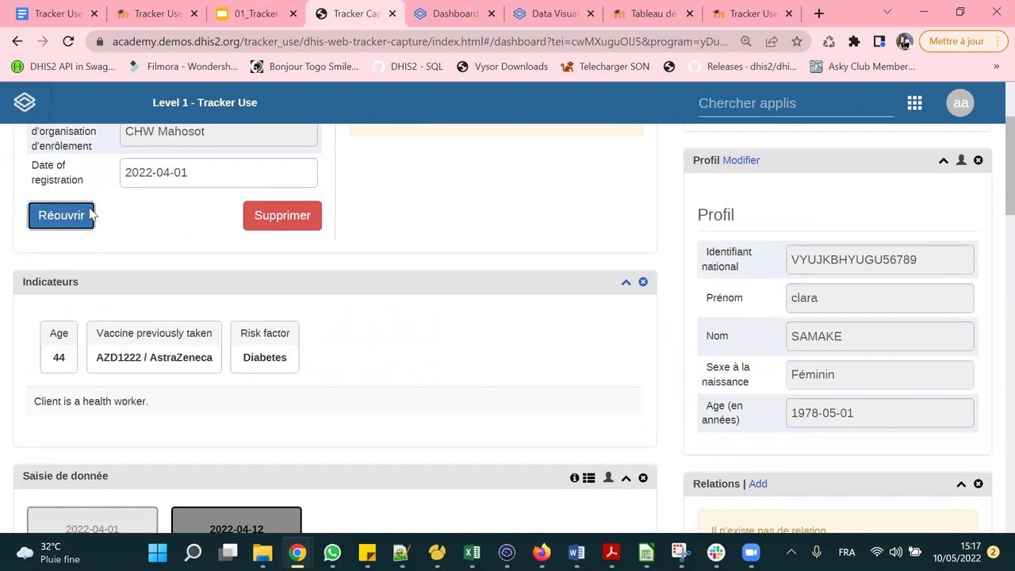
pyautogui.scroll(-4, 380, 278)
pyautogui.scroll(-10, 382, 279)
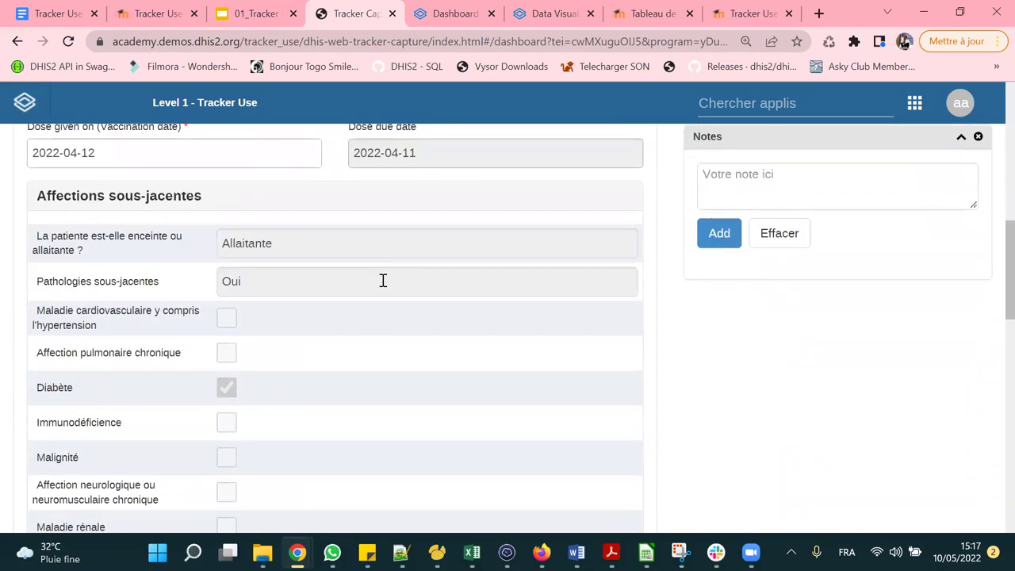
pyautogui.scroll(-5, 373, 279)
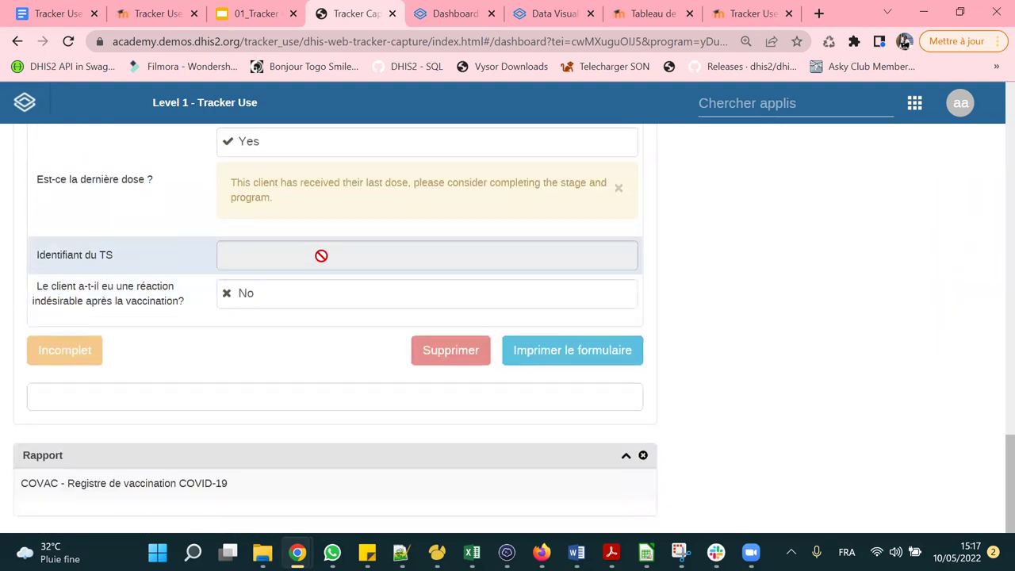
pyautogui.scroll(9, 396, 275)
pyautogui.scroll(10, 400, 279)
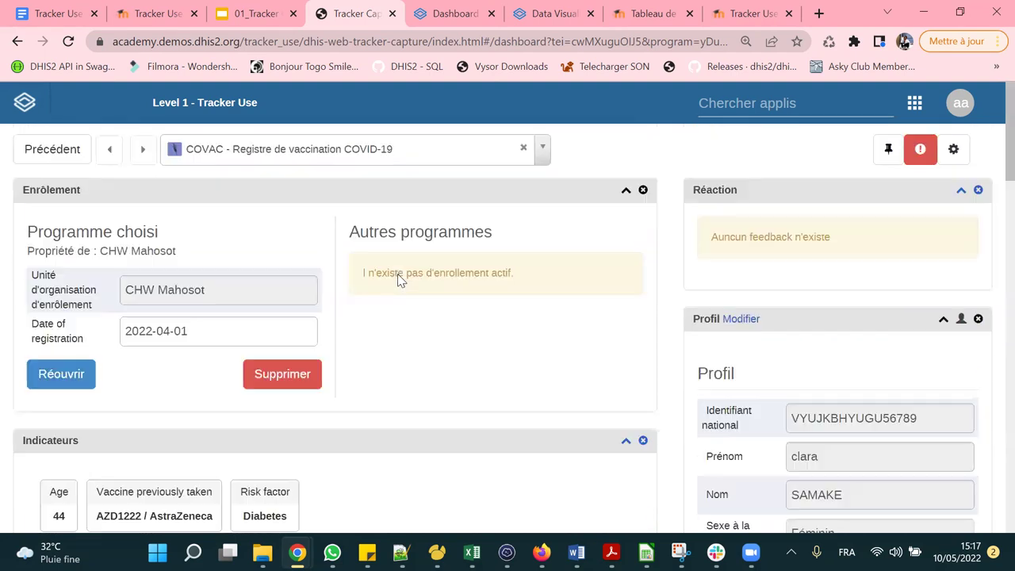
# Return to the client lists and open the client's dashboard from Completed clients.
pyautogui.click(64, 155)
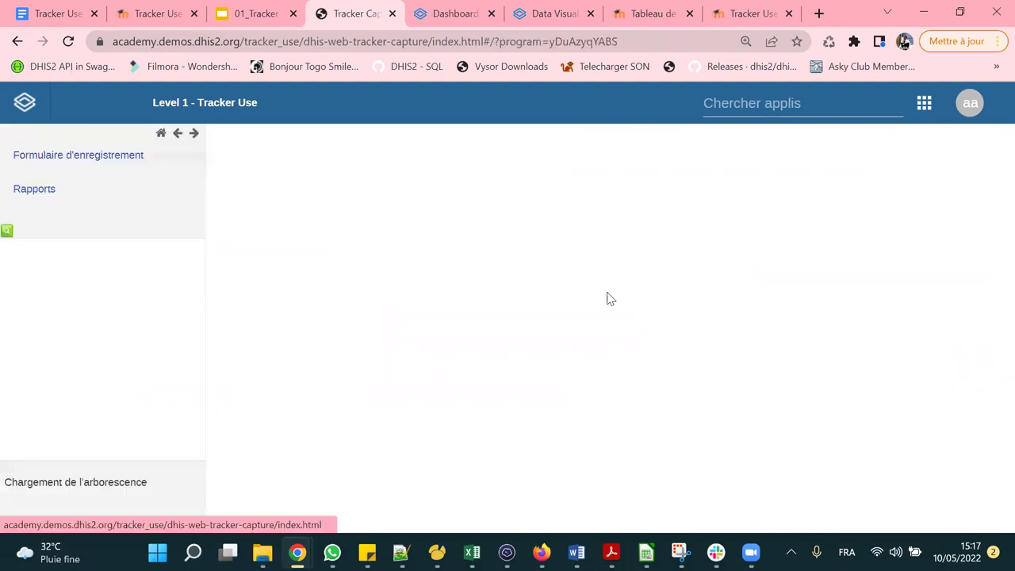
pyautogui.click(709, 198)
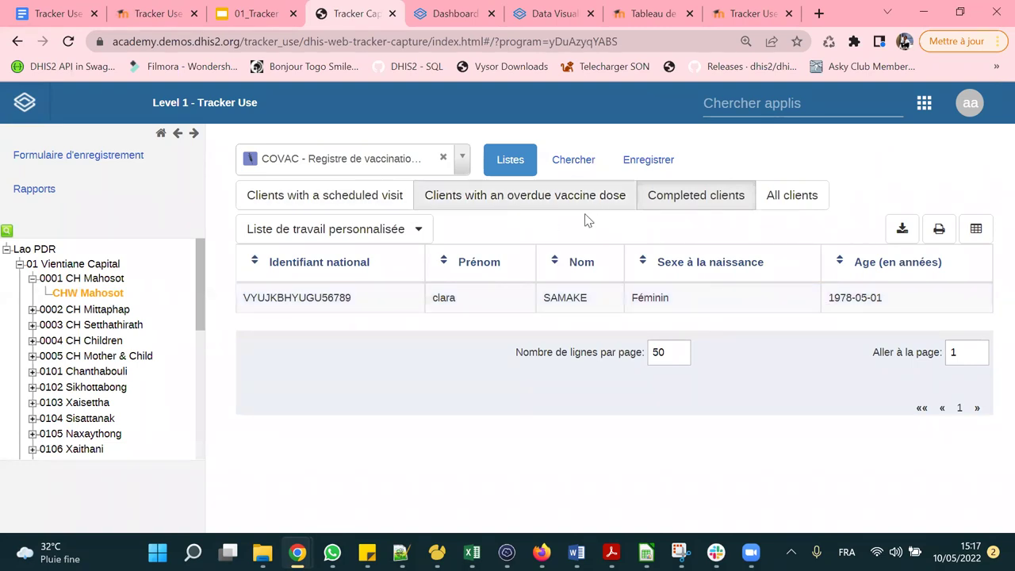
pyautogui.click(694, 190)
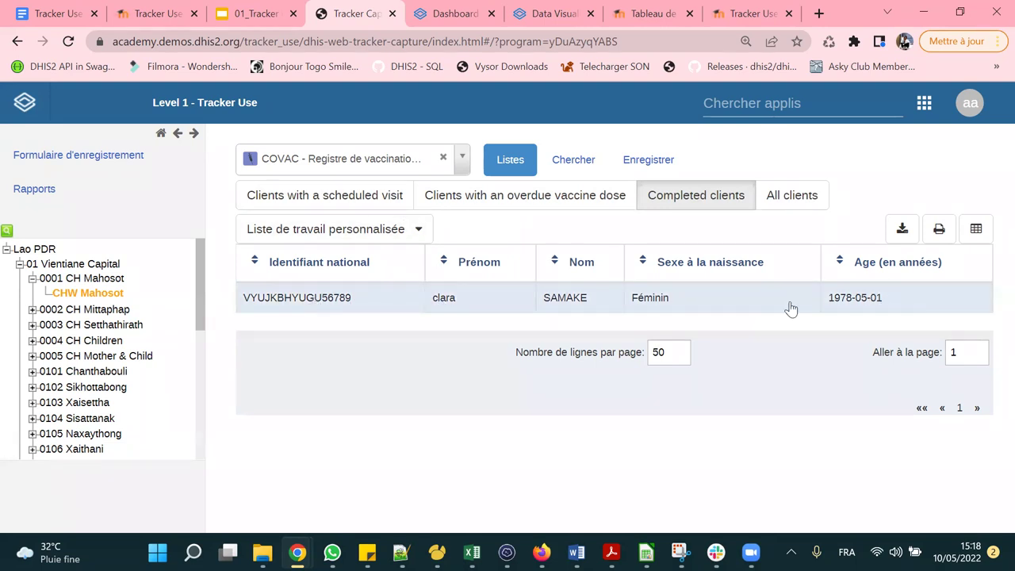
pyautogui.click(479, 308)
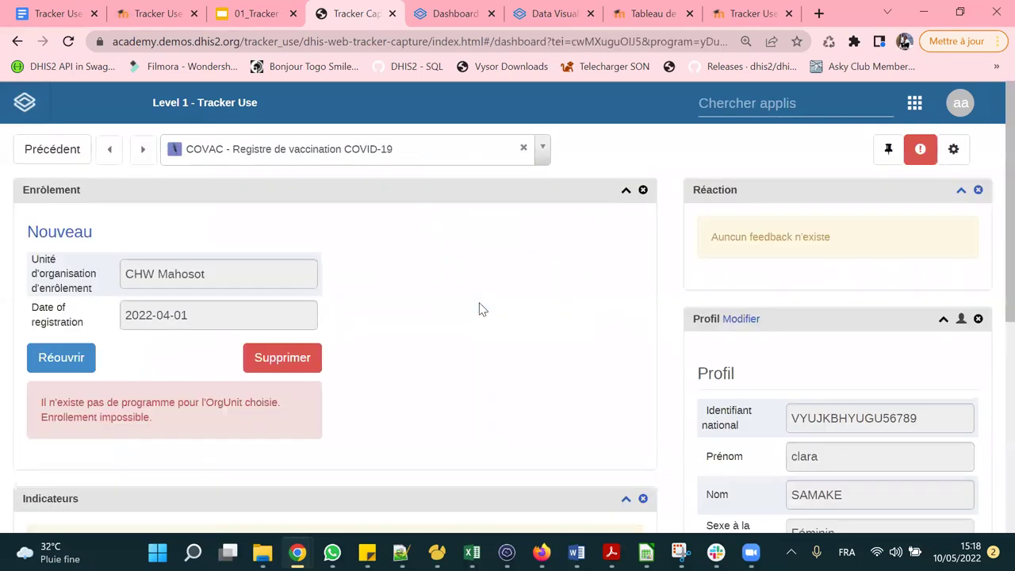
pyautogui.scroll(-1, 478, 308)
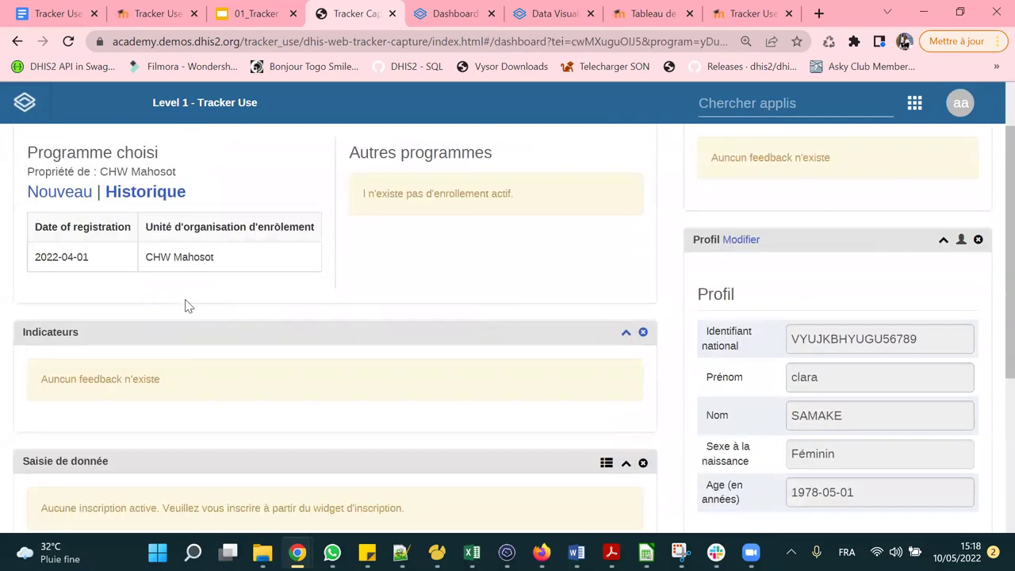
pyautogui.click(101, 266)
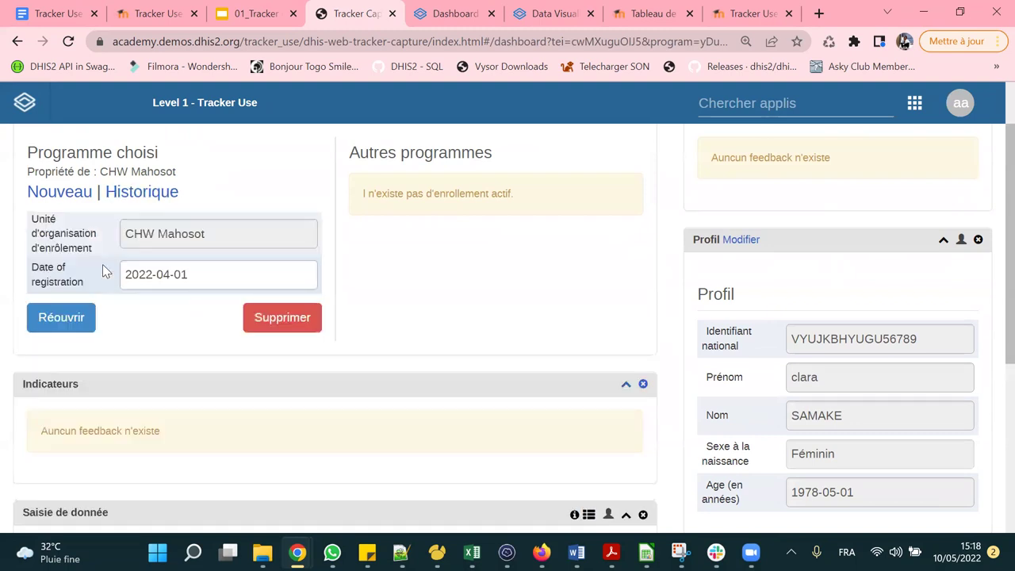
pyautogui.click(67, 320)
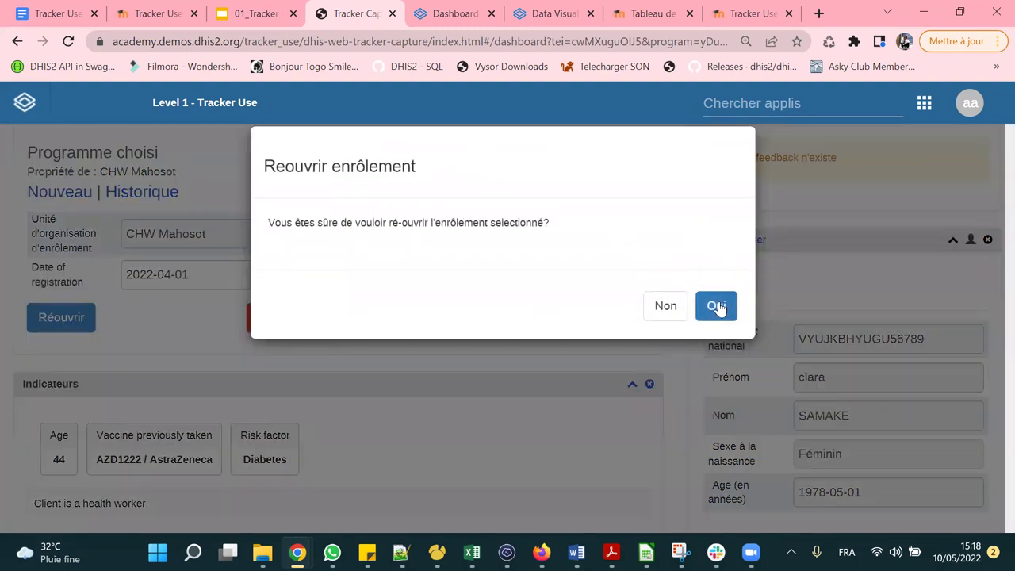
pyautogui.click(716, 306)
pyautogui.scroll(-6, 505, 324)
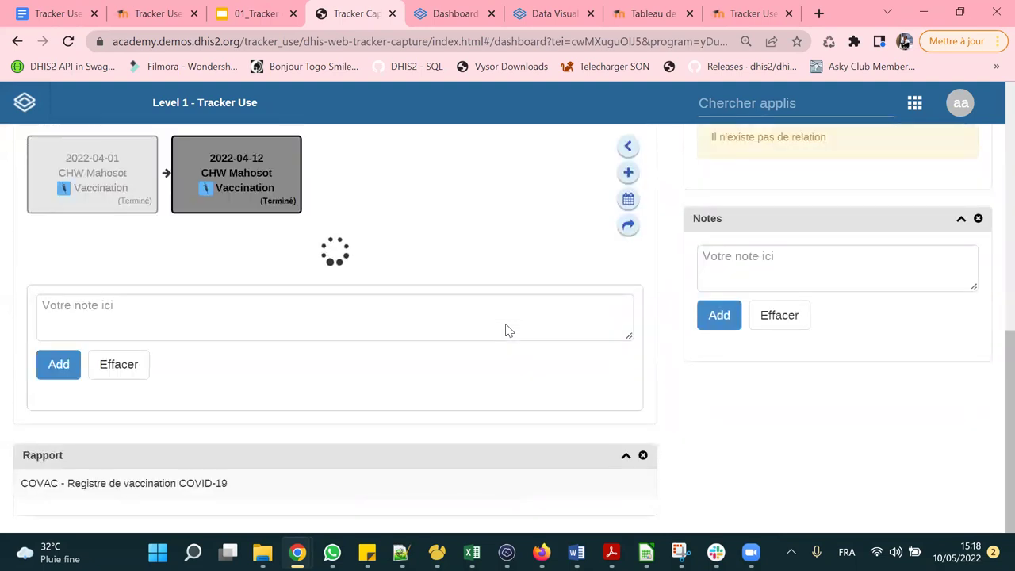
pyautogui.scroll(-7, 505, 328)
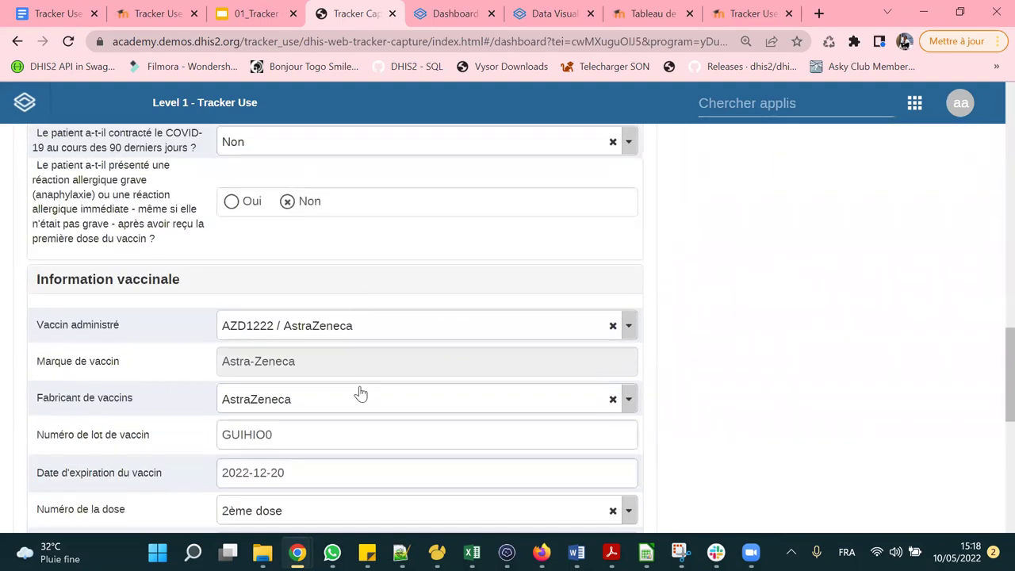
pyautogui.scroll(-6, 360, 394)
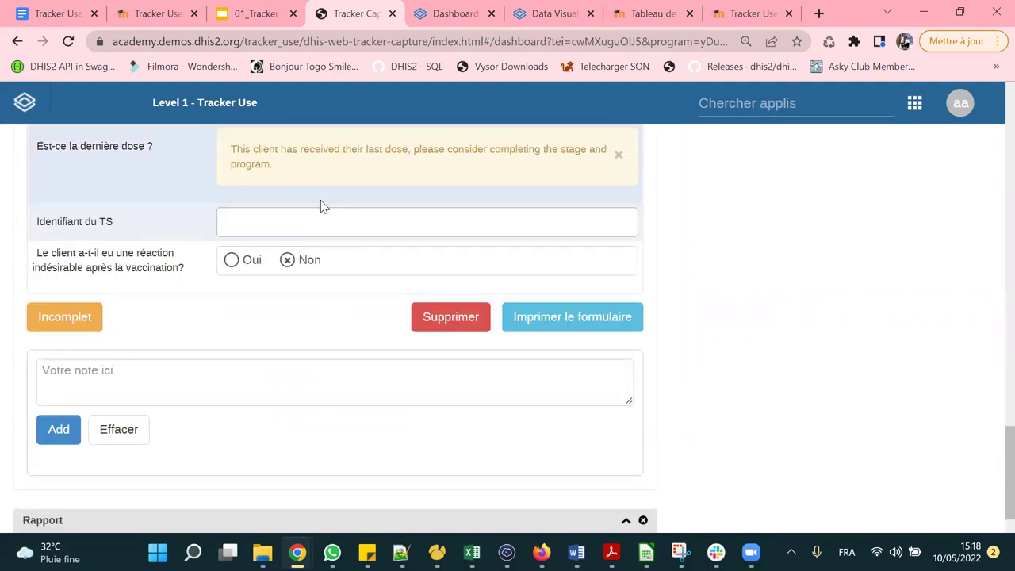
pyautogui.scroll(10, 328, 274)
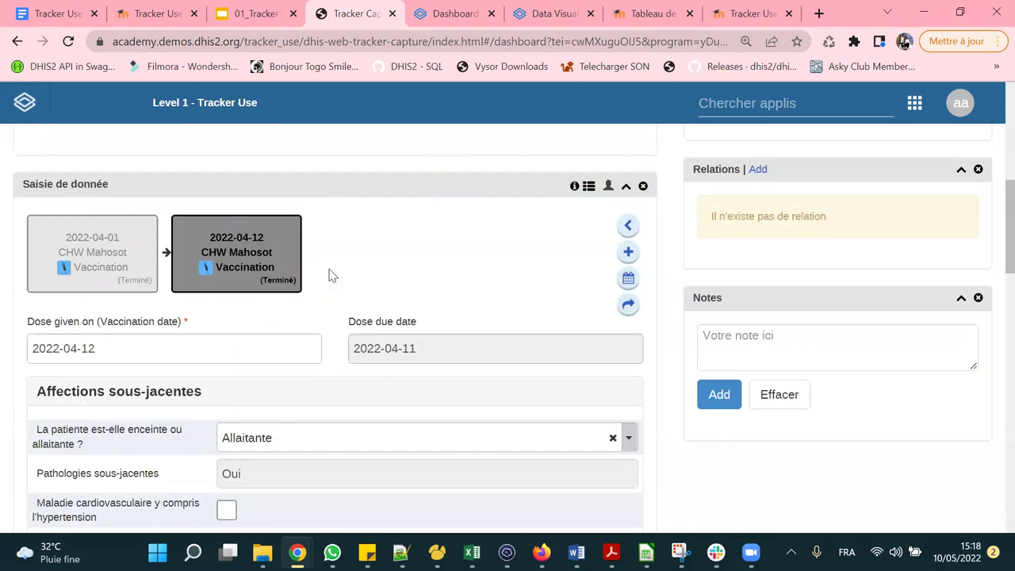
pyautogui.scroll(4, 332, 275)
pyautogui.scroll(-1, 430, 281)
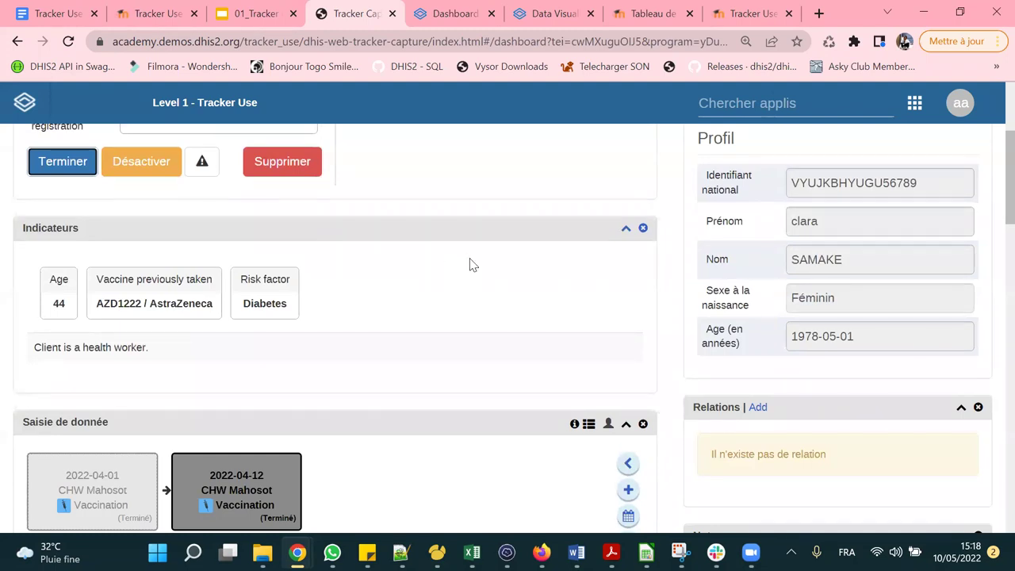
pyautogui.scroll(-1, 468, 247)
pyautogui.moveTo(93, 229); pyautogui.dragTo(190, 222)
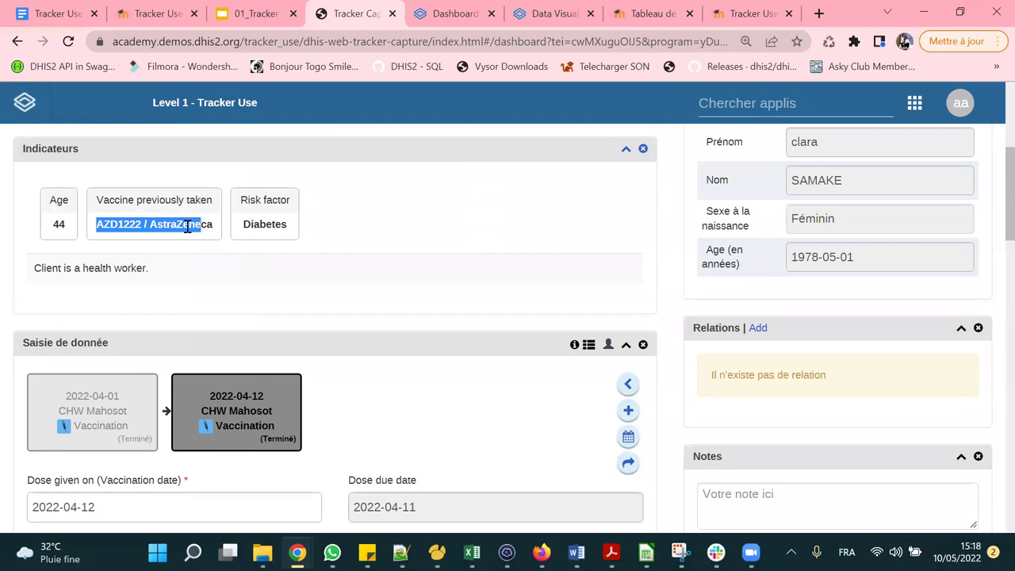
pyautogui.click(413, 240)
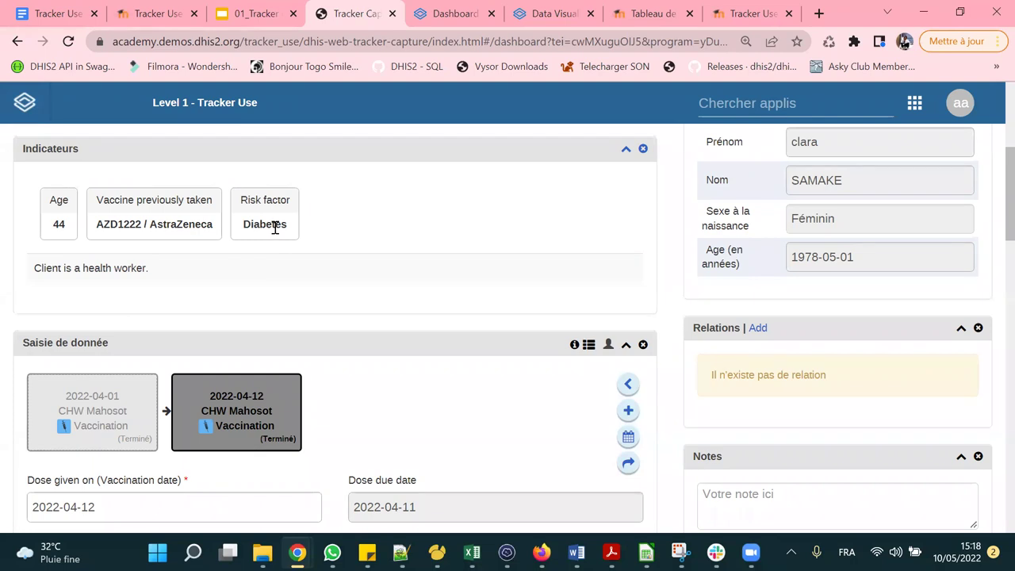
pyautogui.scroll(4, 276, 227)
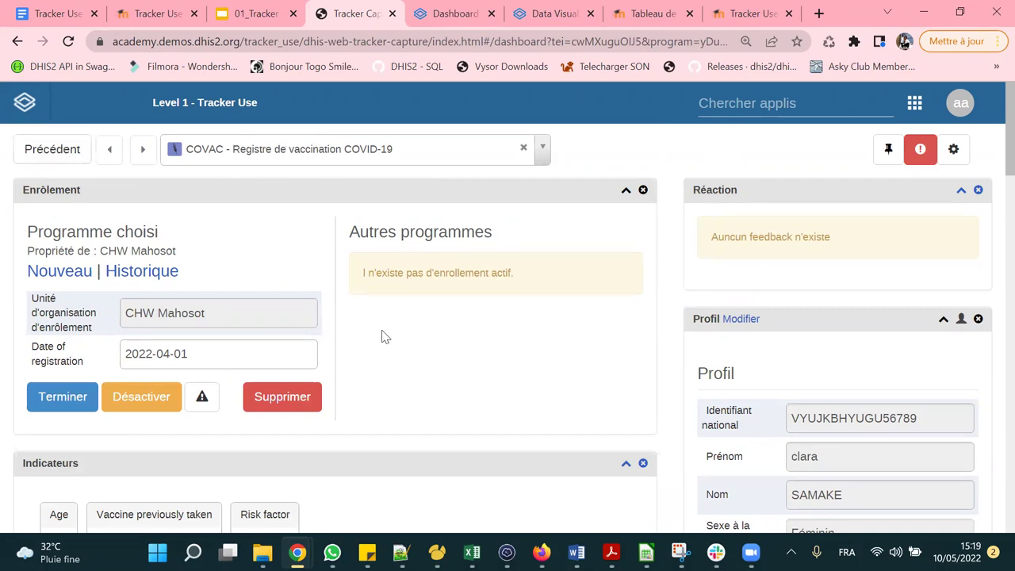
pyautogui.scroll(-2, 488, 358)
pyautogui.scroll(2, 468, 278)
# Switch to COVID-19 Enregistrement et suivi des contacts and start a new enrolment.
pyautogui.click(341, 148)
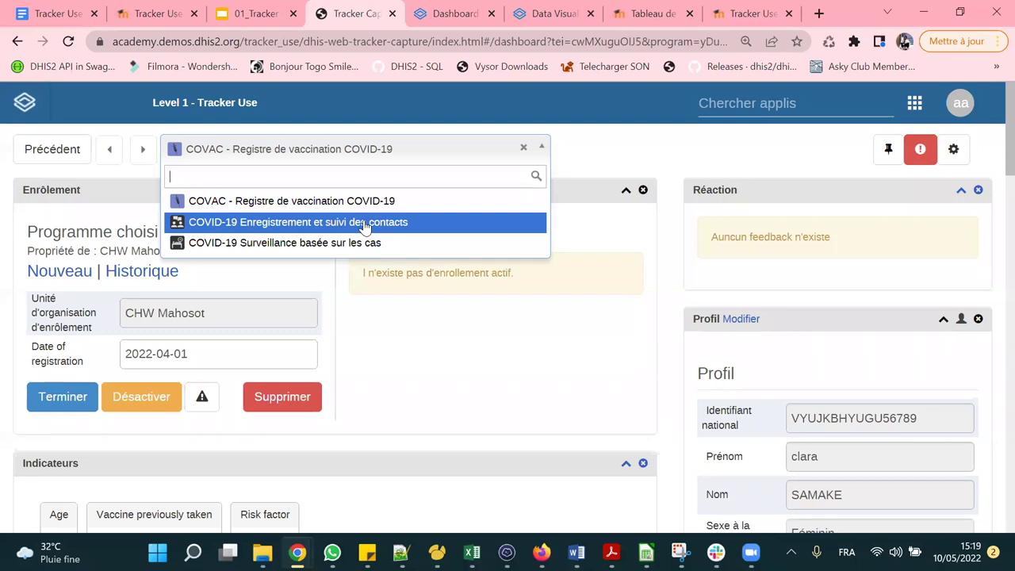
pyautogui.click(364, 224)
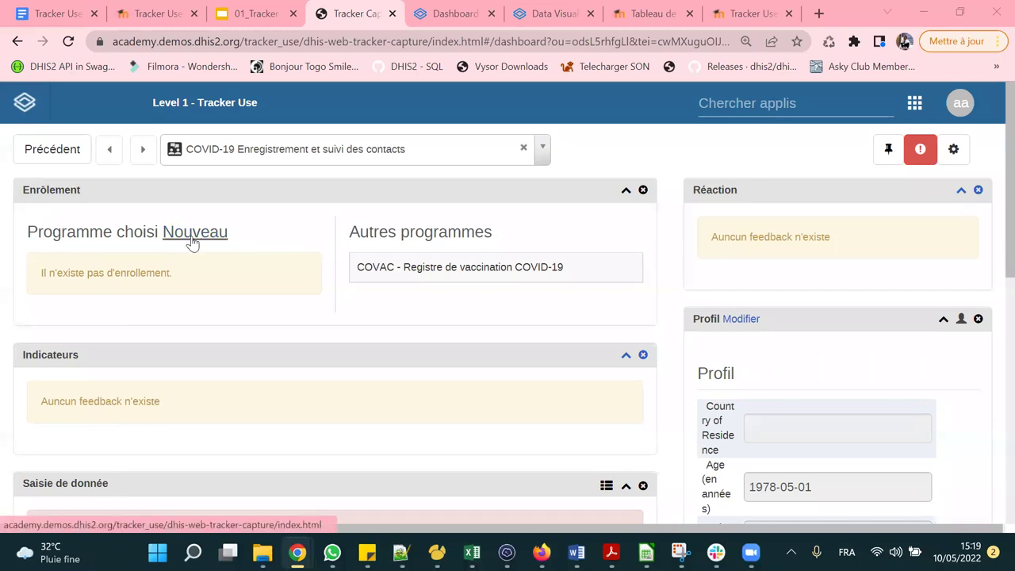
pyautogui.click(191, 242)
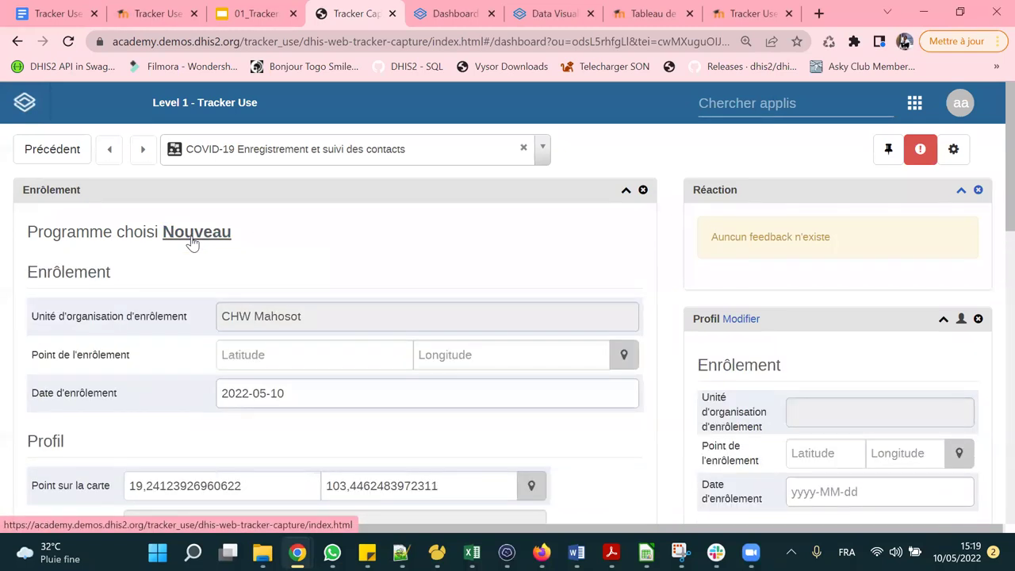
pyautogui.scroll(-2, 415, 272)
pyautogui.scroll(-1, 415, 270)
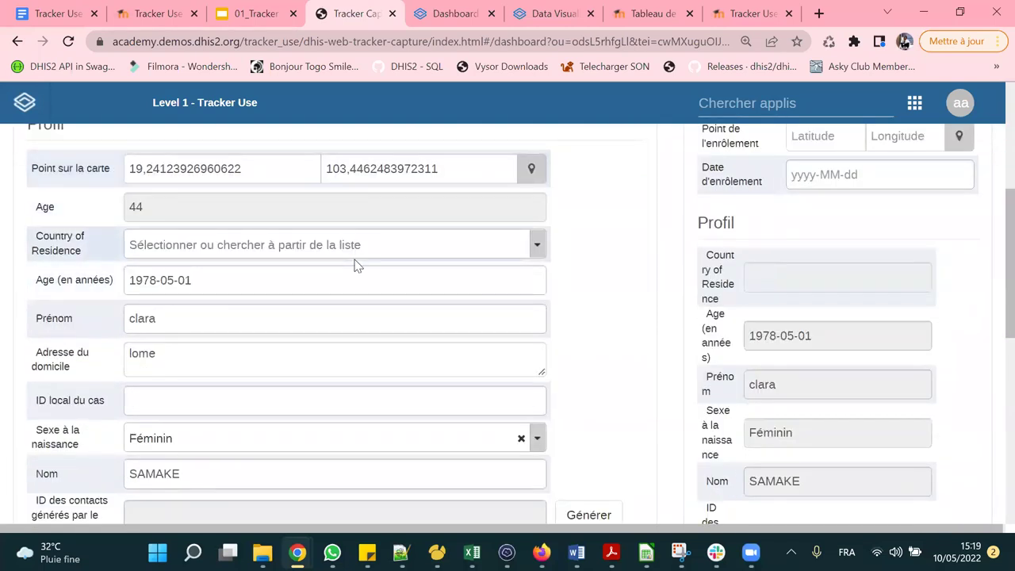
pyautogui.scroll(-2, 355, 263)
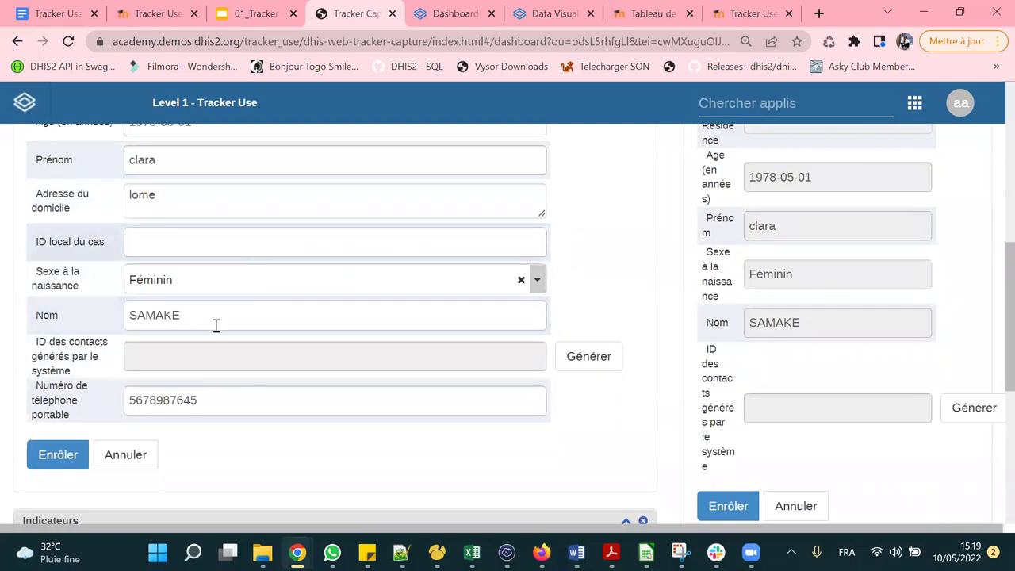
pyautogui.scroll(2, 202, 306)
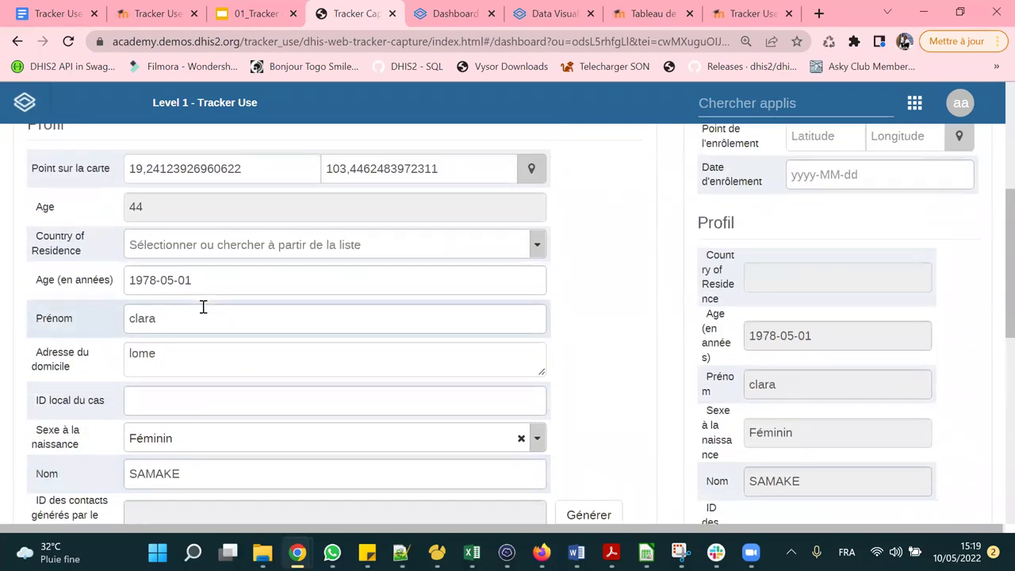
pyautogui.scroll(2, 202, 307)
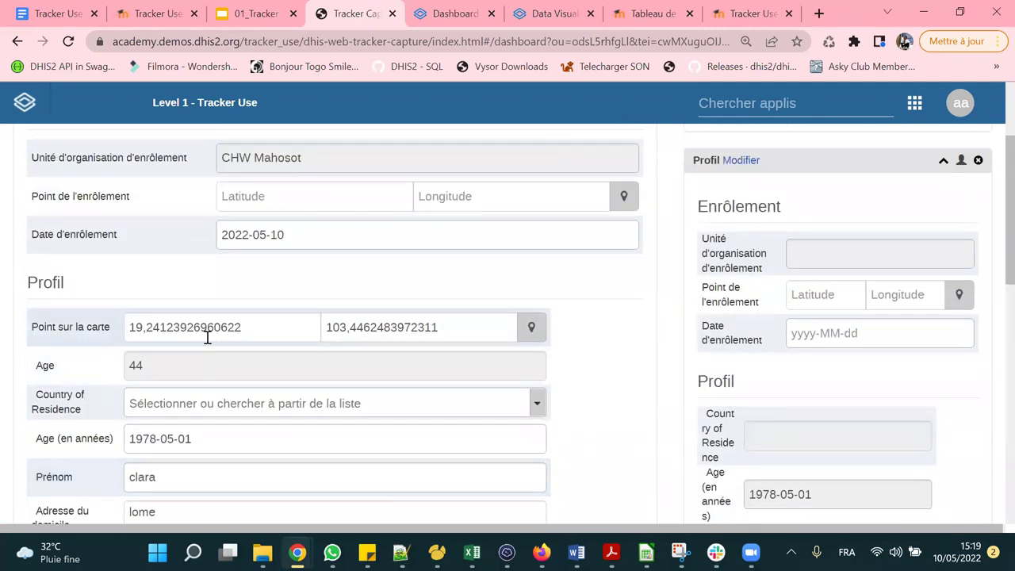
pyautogui.scroll(-4, 397, 320)
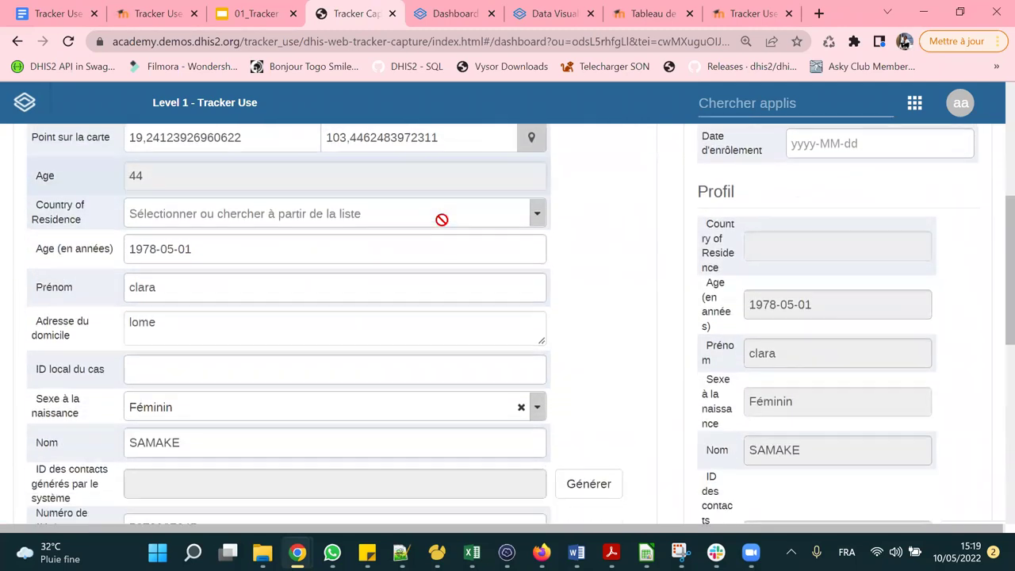
pyautogui.scroll(-1, 443, 226)
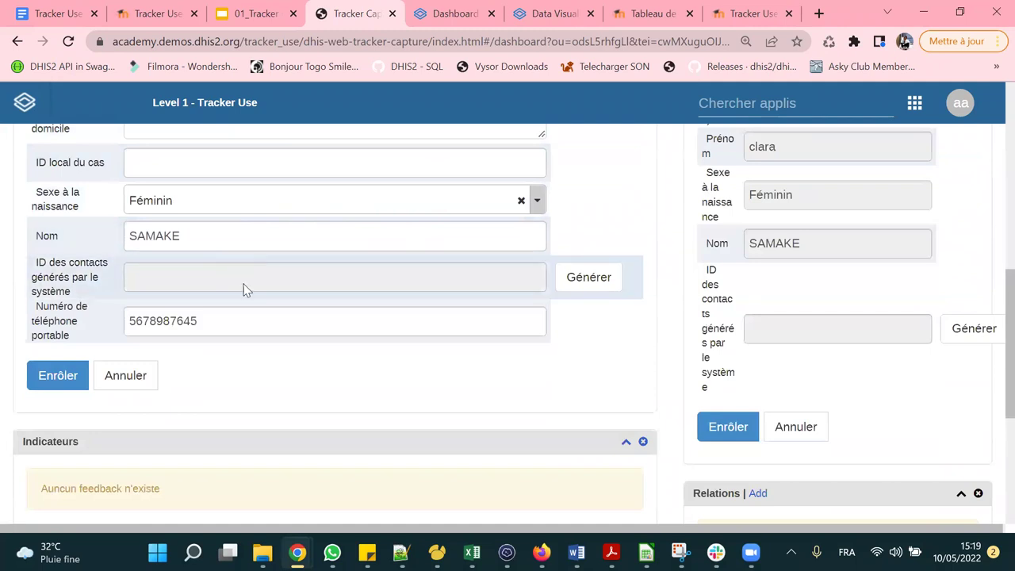
pyautogui.scroll(2, 207, 255)
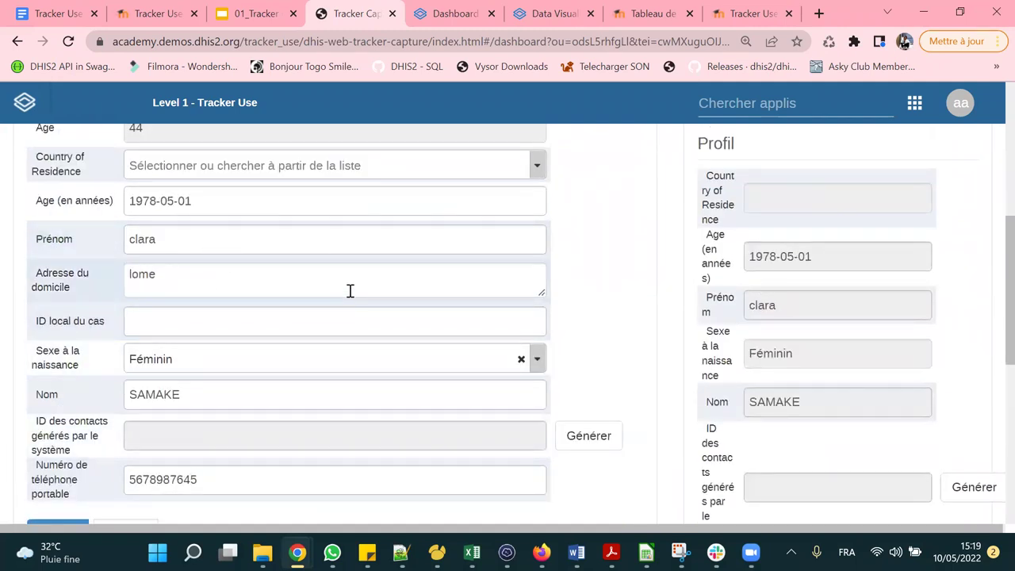
pyautogui.scroll(2, 358, 290)
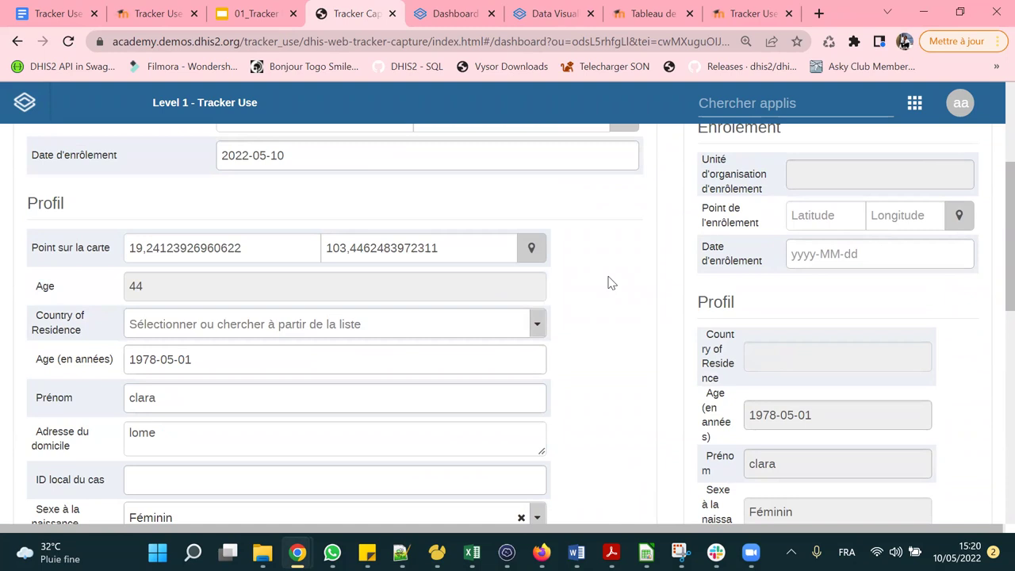
pyautogui.scroll(1, 607, 281)
pyautogui.scroll(-6, 317, 301)
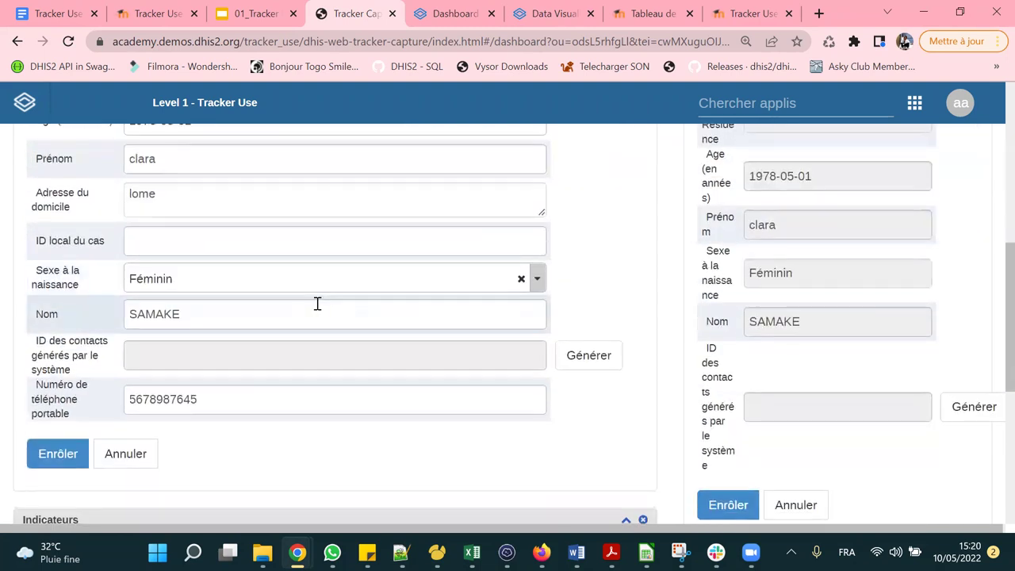
pyautogui.scroll(6, 380, 263)
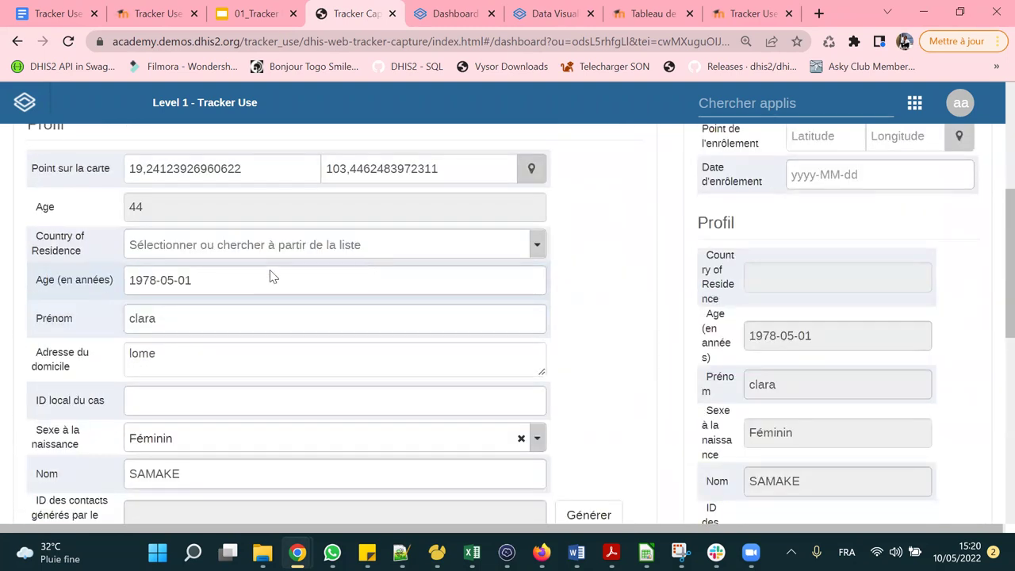
# Set the Date d'enrôlement to 15 April 2022.
pyautogui.click(316, 235)
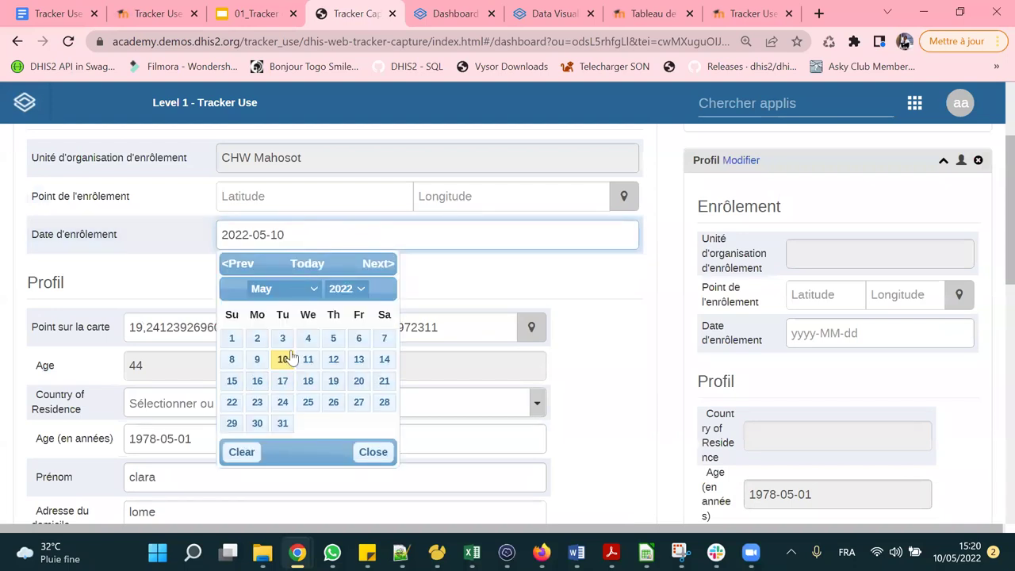
pyautogui.click(282, 288)
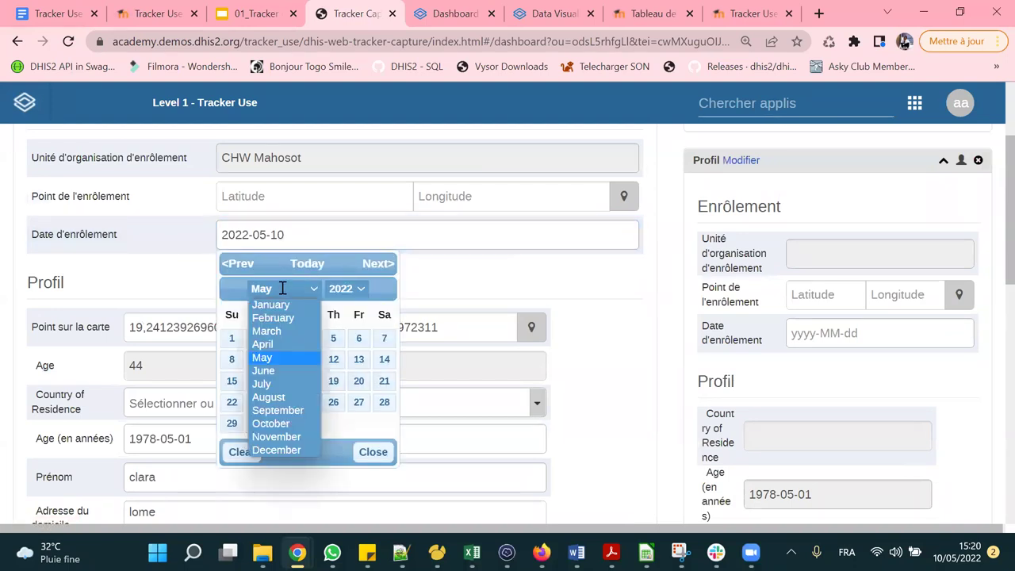
pyautogui.click(268, 344)
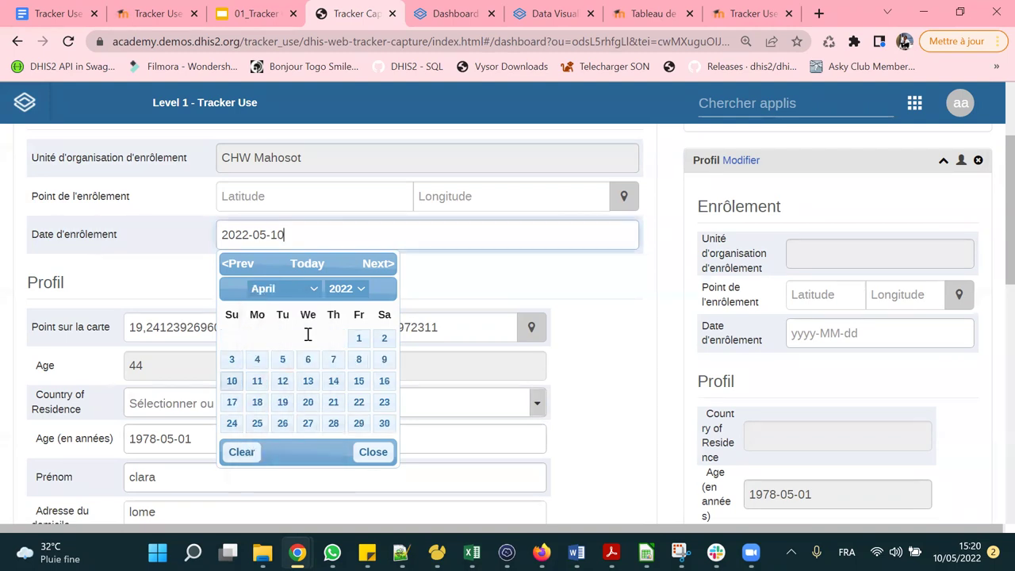
pyautogui.click(358, 382)
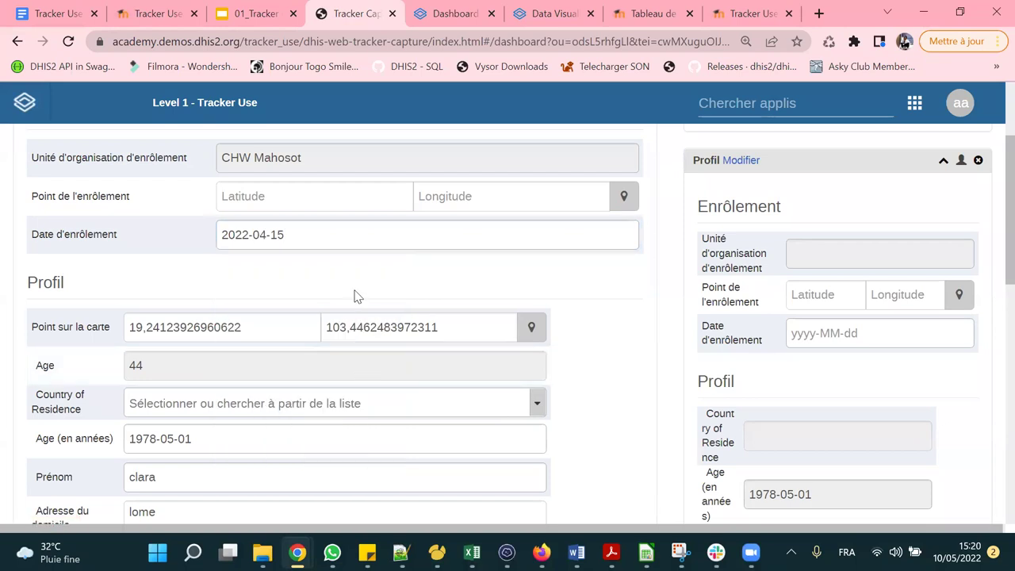
pyautogui.scroll(-4, 354, 294)
pyautogui.scroll(-3, 356, 295)
# Enrol the client in the contact program, review her COVAC record, then return to the contact program.
pyautogui.click(62, 218)
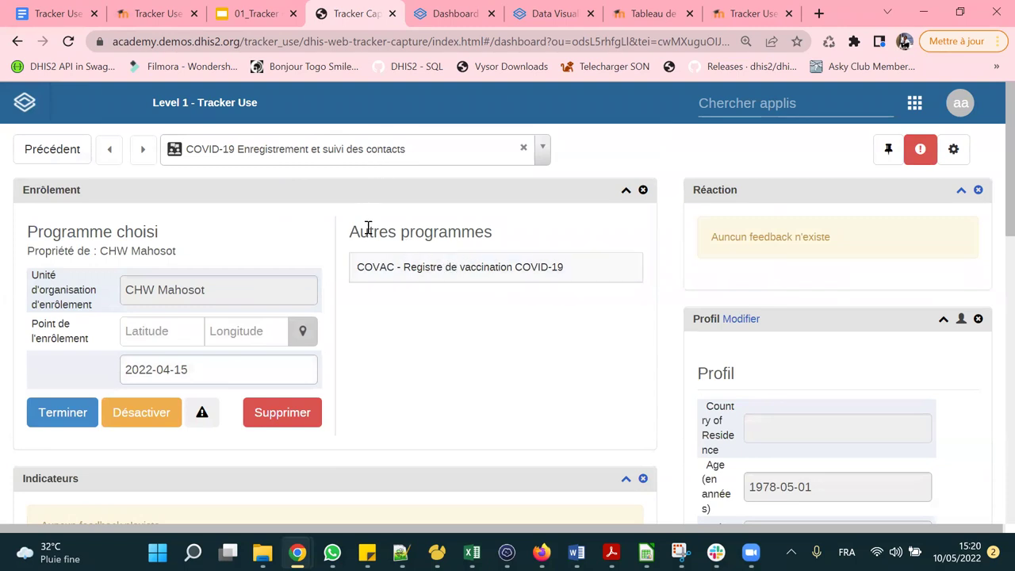
pyautogui.click(482, 274)
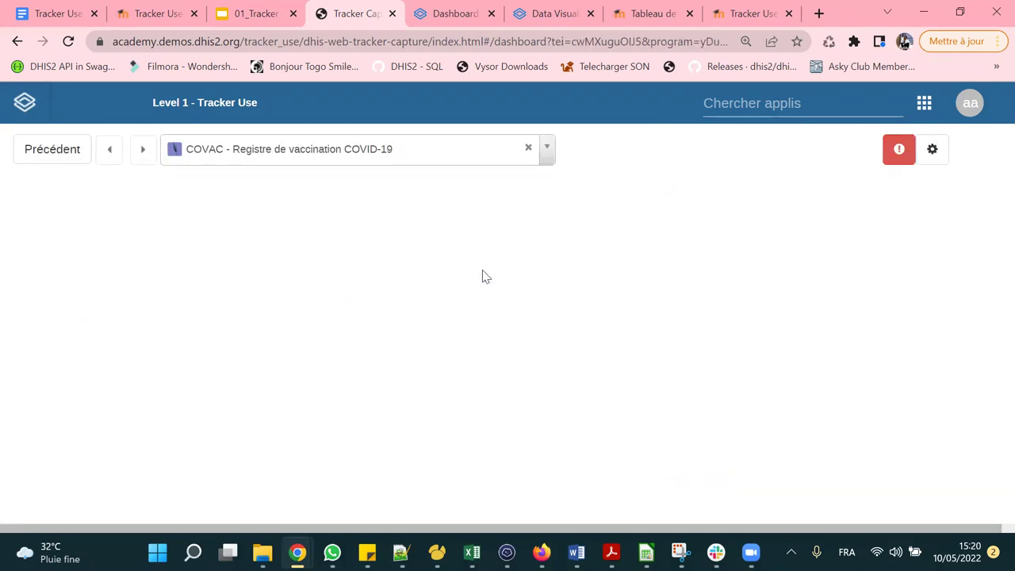
pyautogui.scroll(-2, 197, 294)
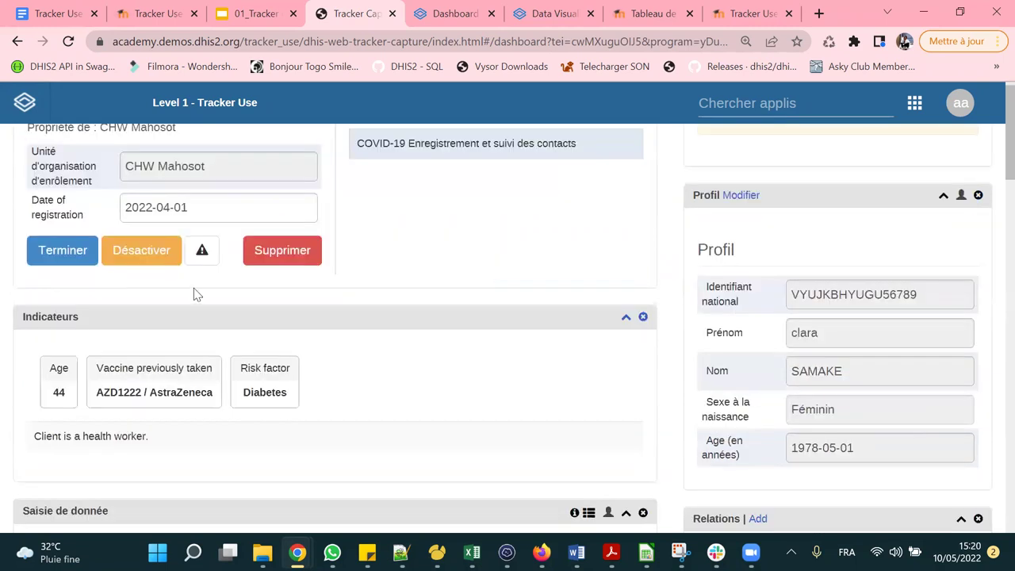
pyautogui.scroll(-9, 196, 294)
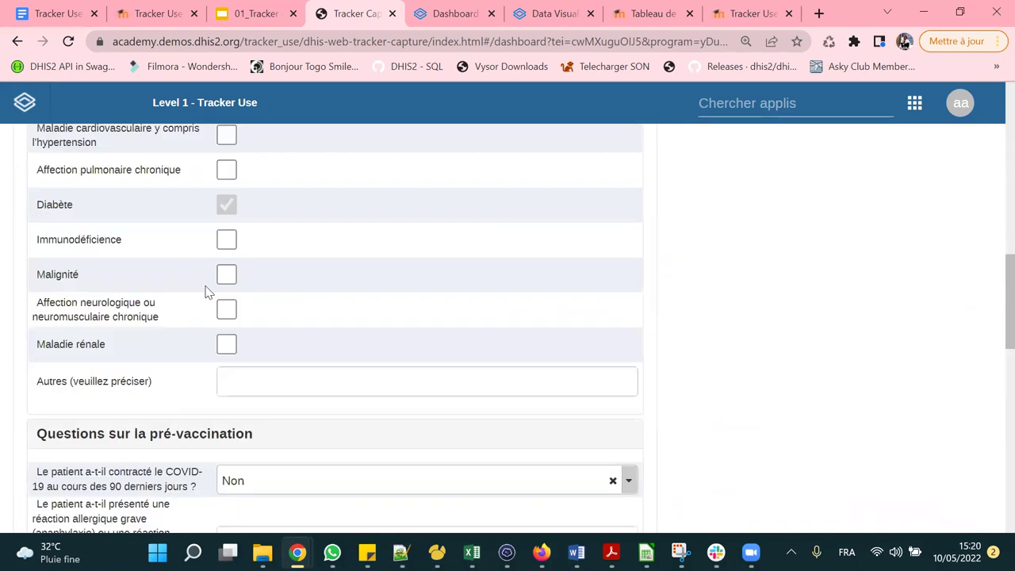
pyautogui.scroll(10, 204, 291)
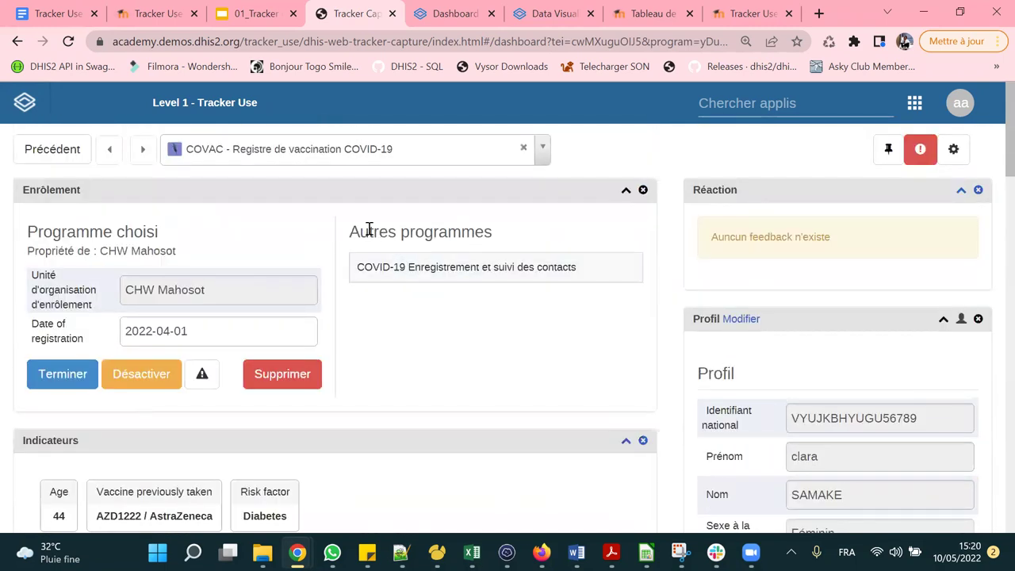
pyautogui.moveTo(368, 233); pyautogui.dragTo(474, 233)
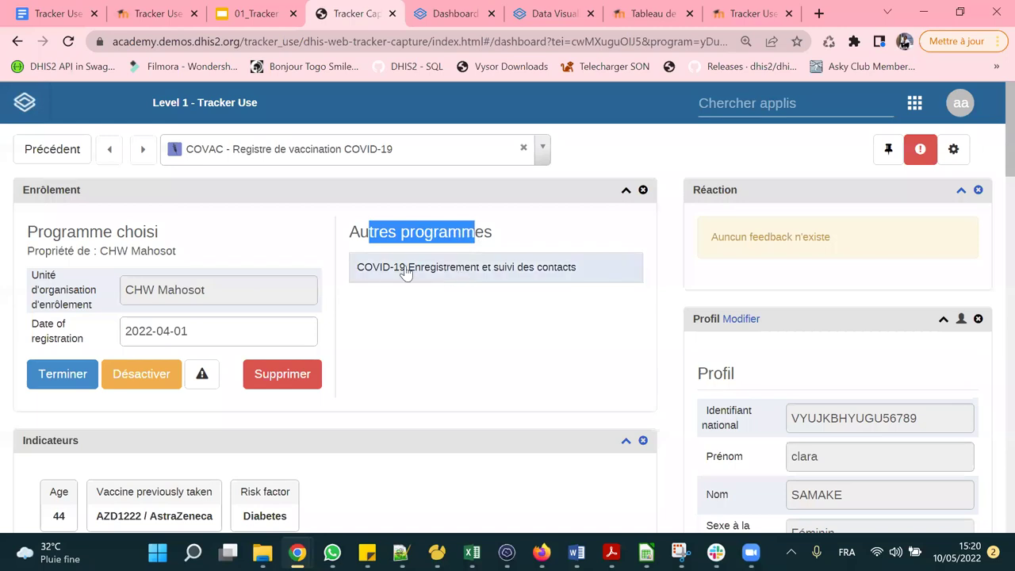
pyautogui.click(469, 270)
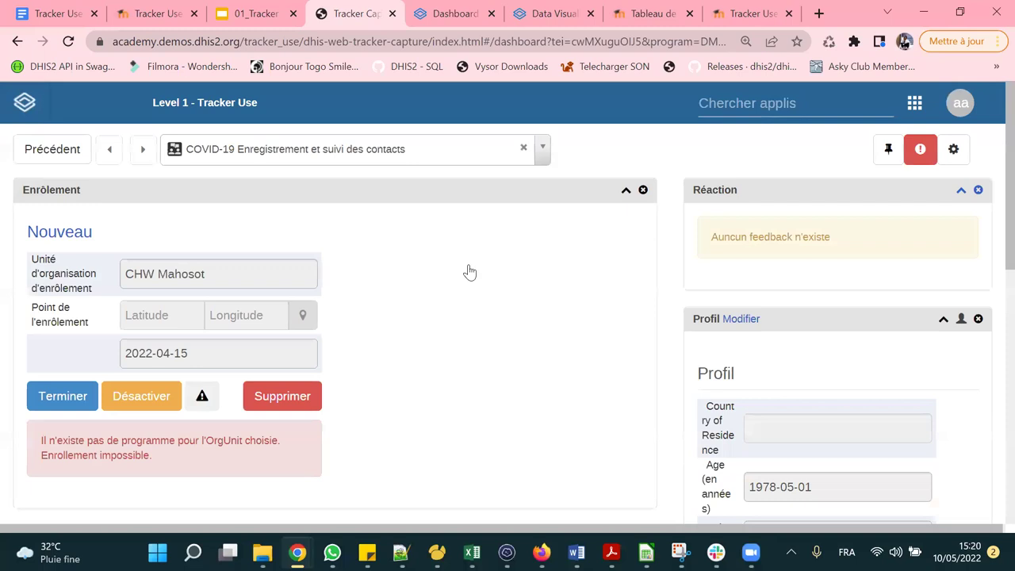
# Pick a user from the Utilisateur affecté list for the 2022-04-15 follow-up event.
pyautogui.scroll(-5, 405, 250)
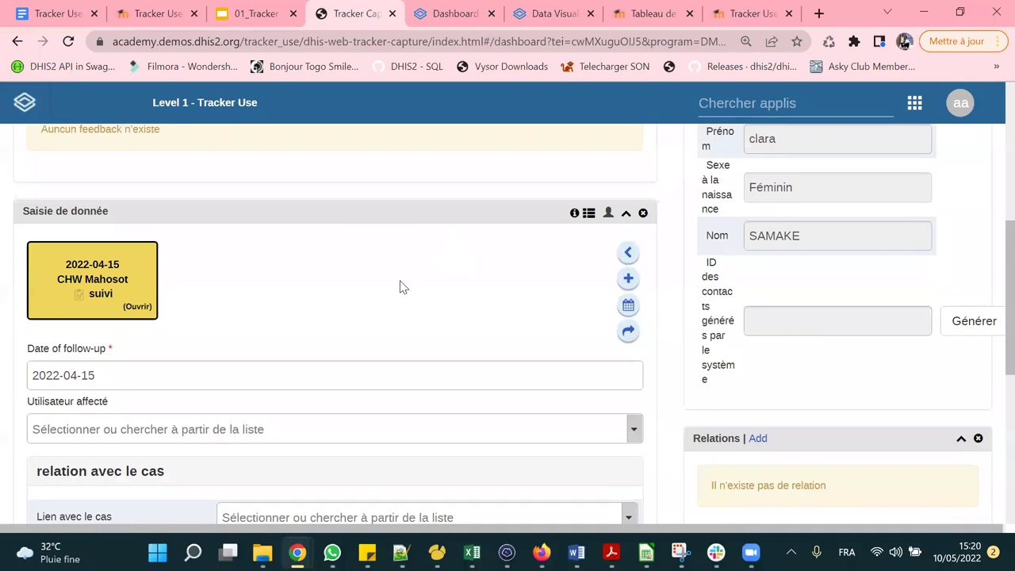
pyautogui.scroll(-2, 398, 280)
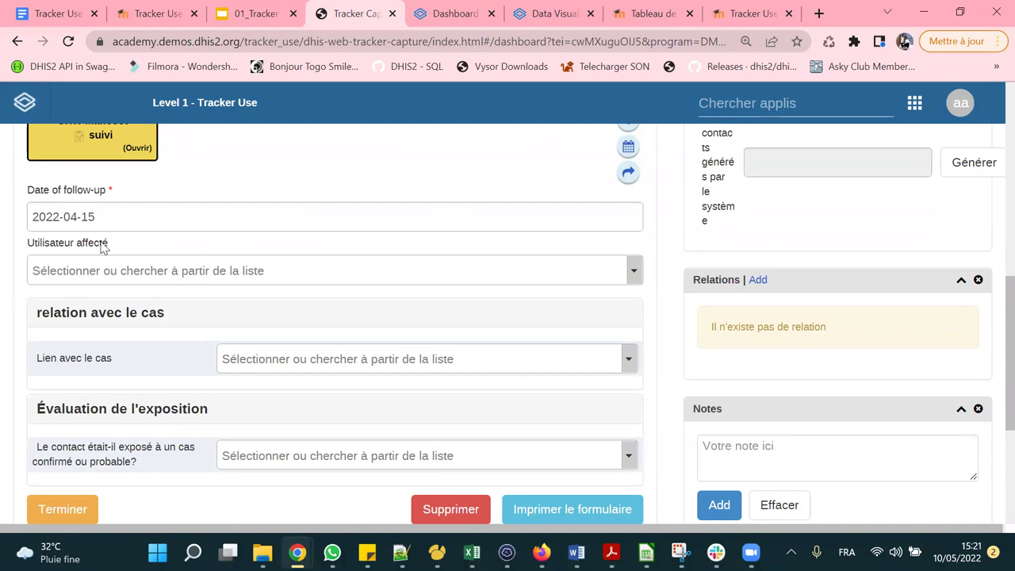
pyautogui.click(189, 274)
pyautogui.click(175, 307)
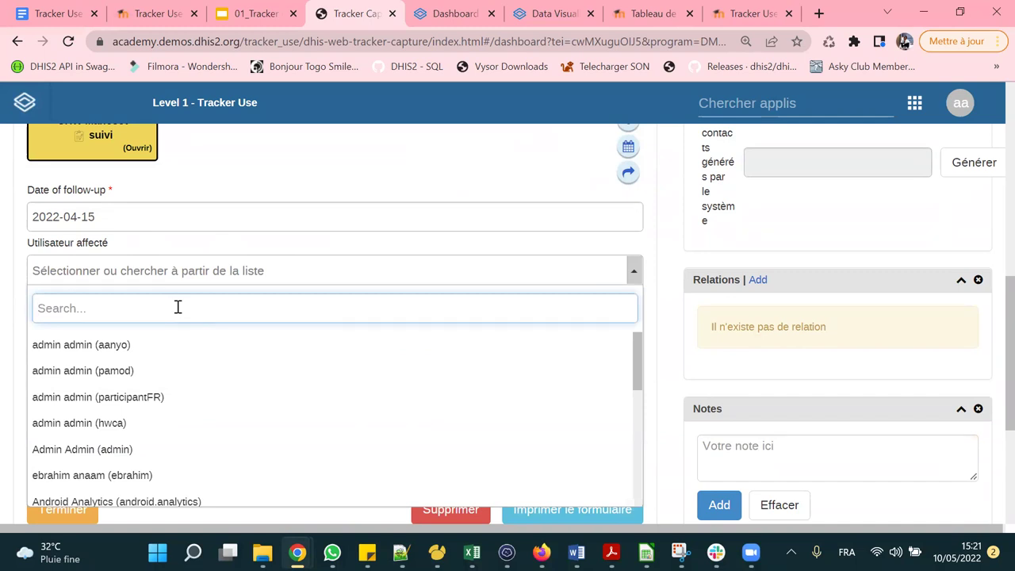
pyautogui.scroll(-1, 236, 419)
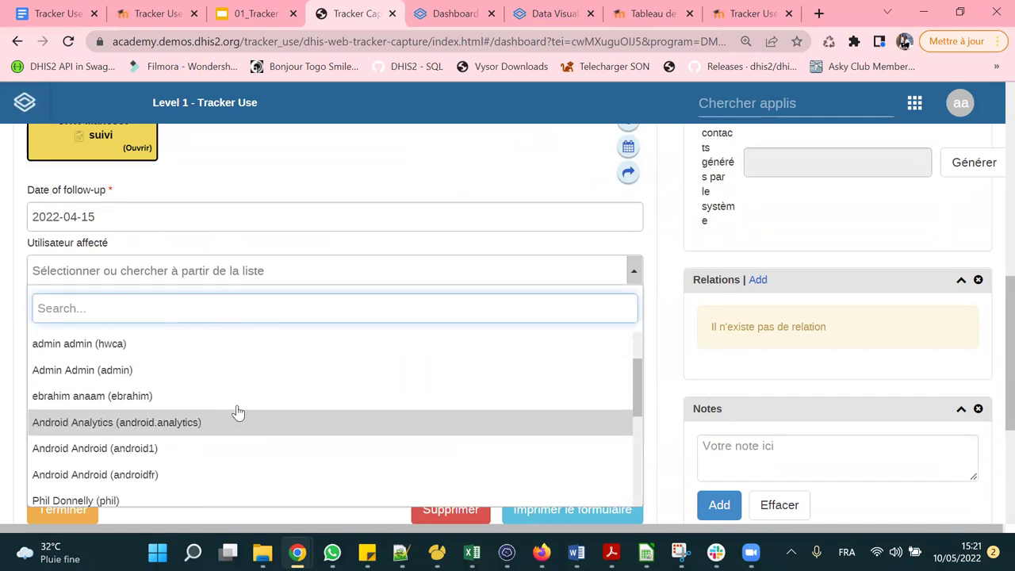
pyautogui.scroll(-5, 242, 385)
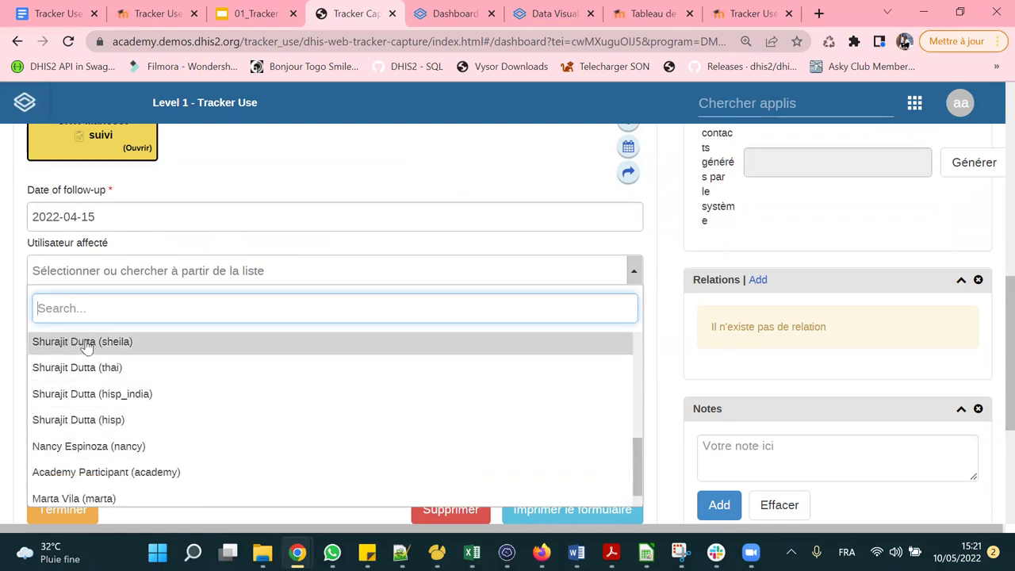
pyautogui.click(86, 342)
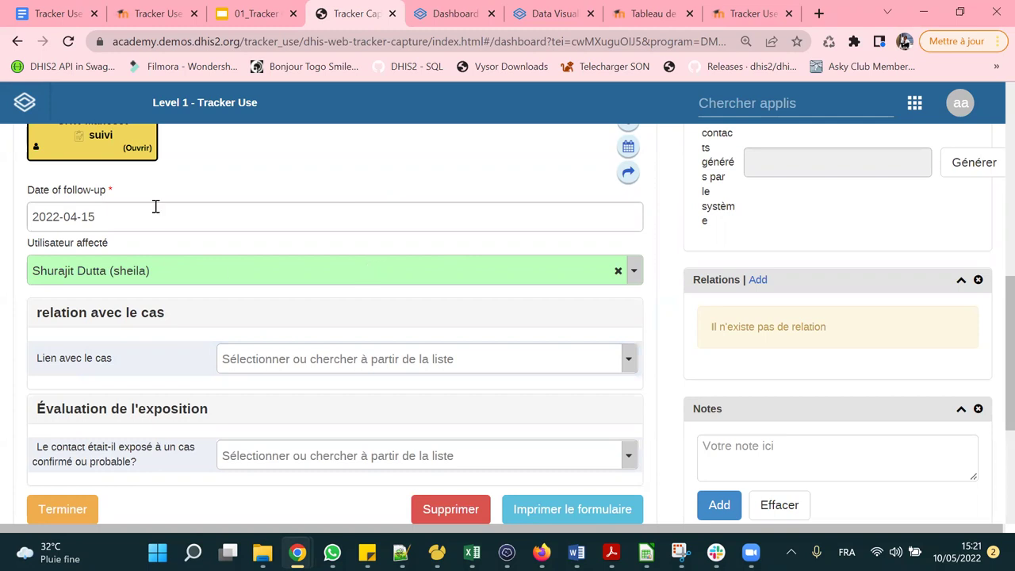
# Set Lien avec le cas to Frère ou sœur and exposure to a case to Oui.
pyautogui.scroll(-1, 252, 239)
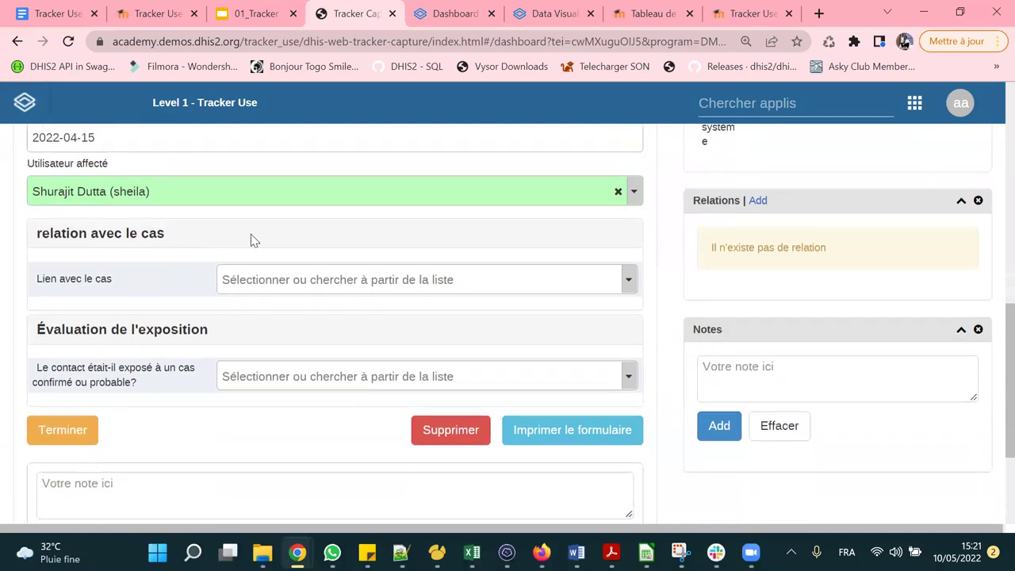
pyautogui.click(287, 282)
pyautogui.click(335, 355)
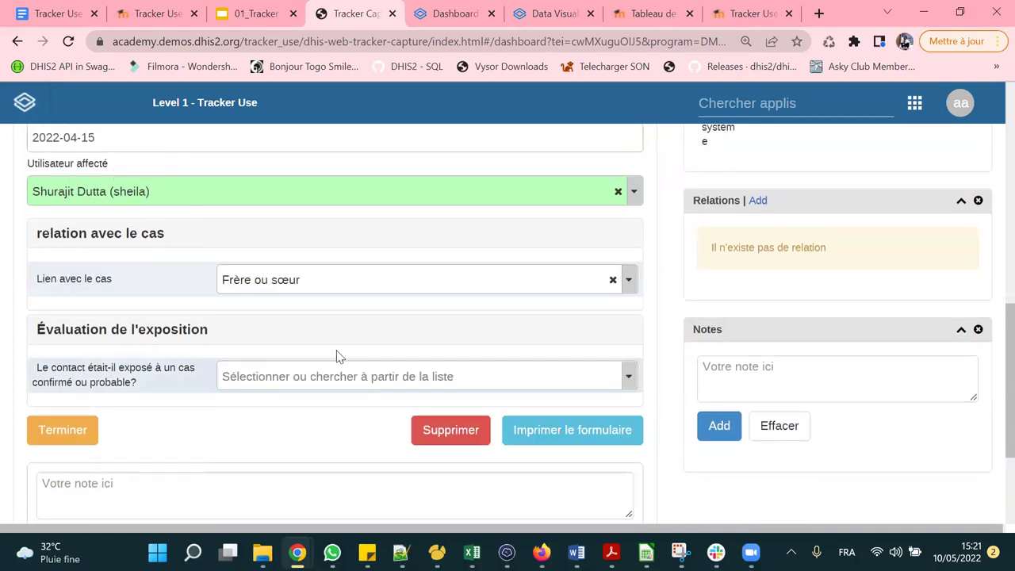
pyautogui.scroll(-1, 111, 253)
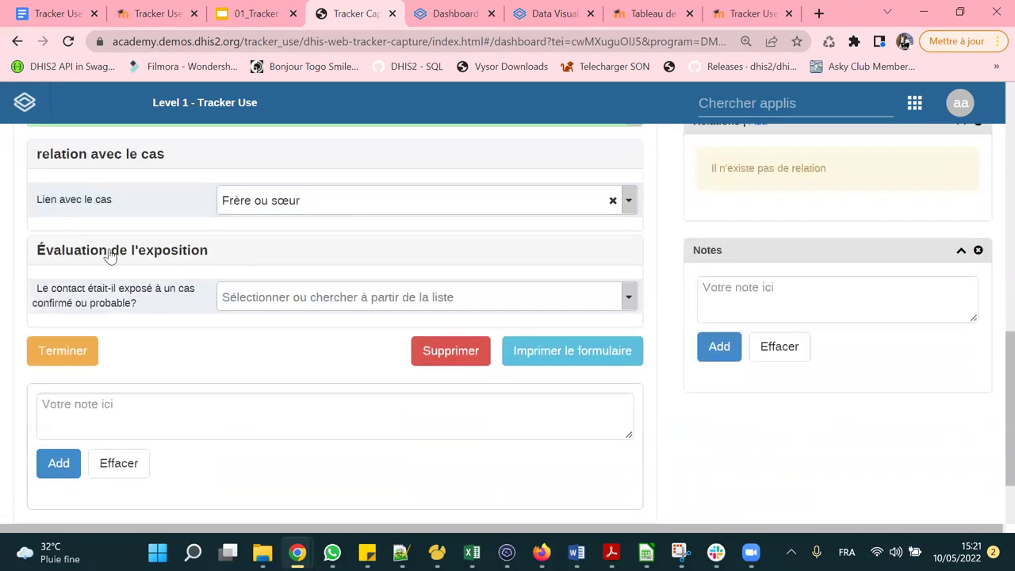
pyautogui.click(261, 308)
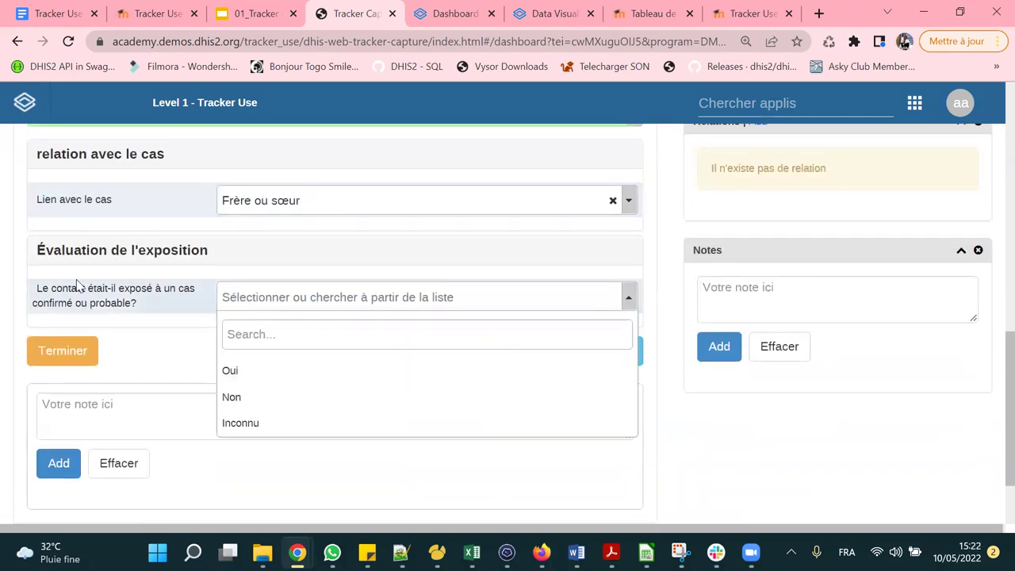
pyautogui.click(247, 370)
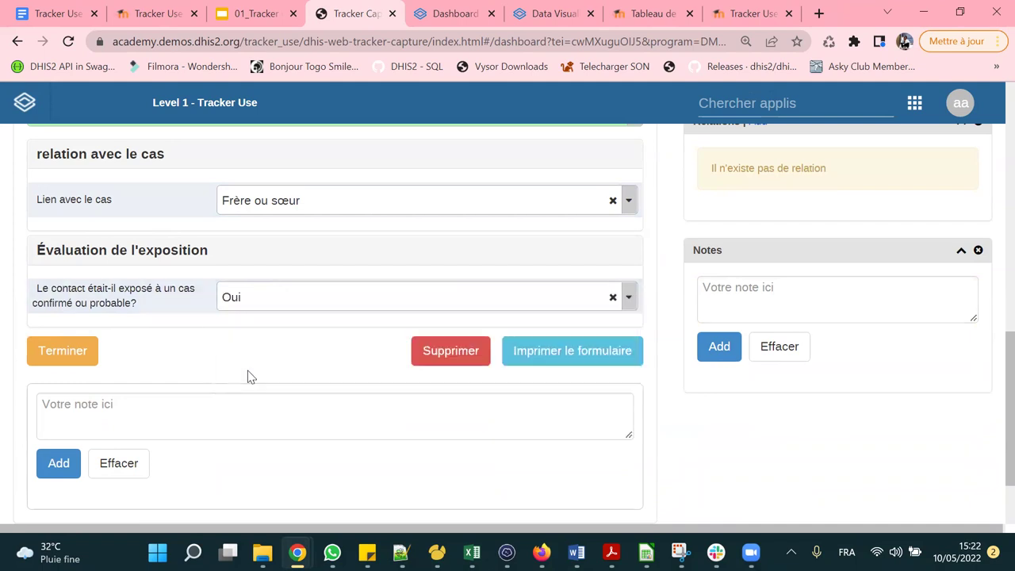
# Open the contact-date calendar and close it without picking a date.
pyautogui.scroll(-1, 317, 267)
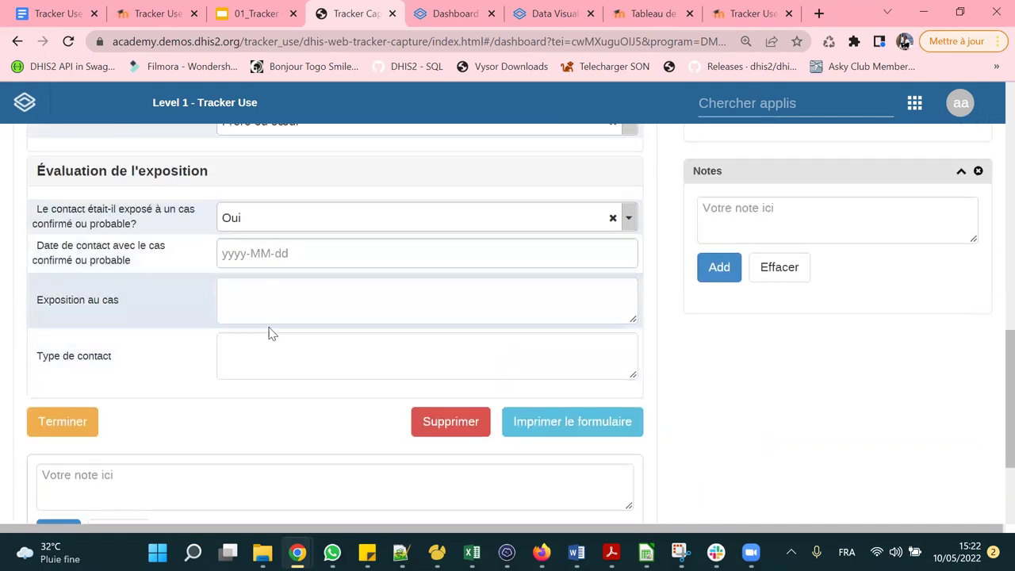
pyautogui.click(313, 255)
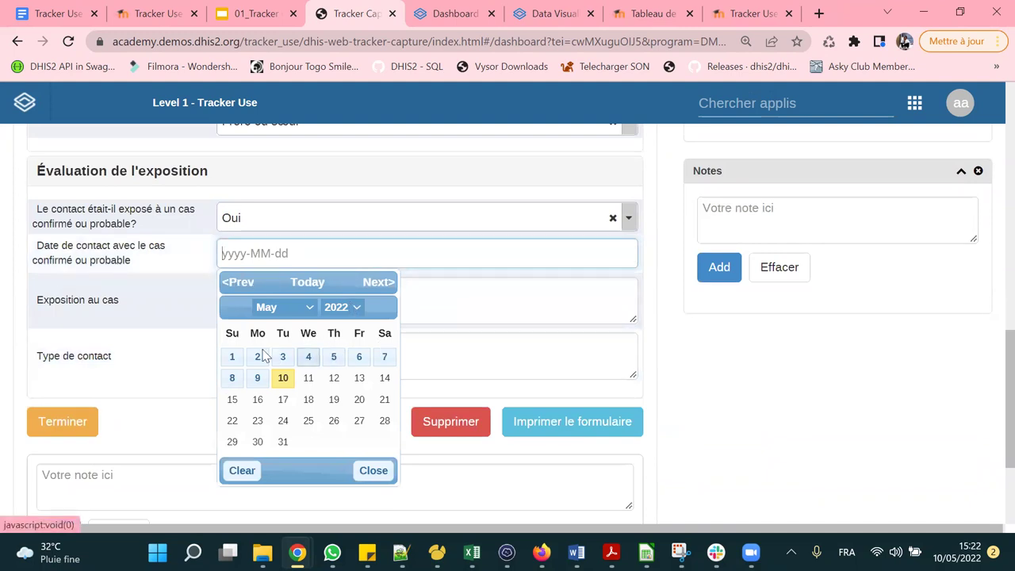
pyautogui.click(686, 354)
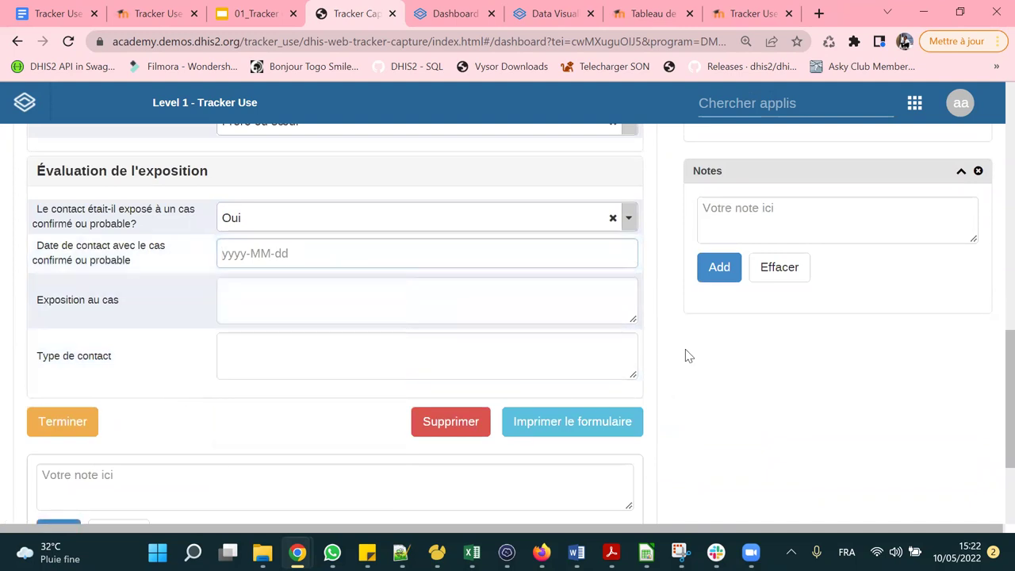
pyautogui.scroll(5, 300, 311)
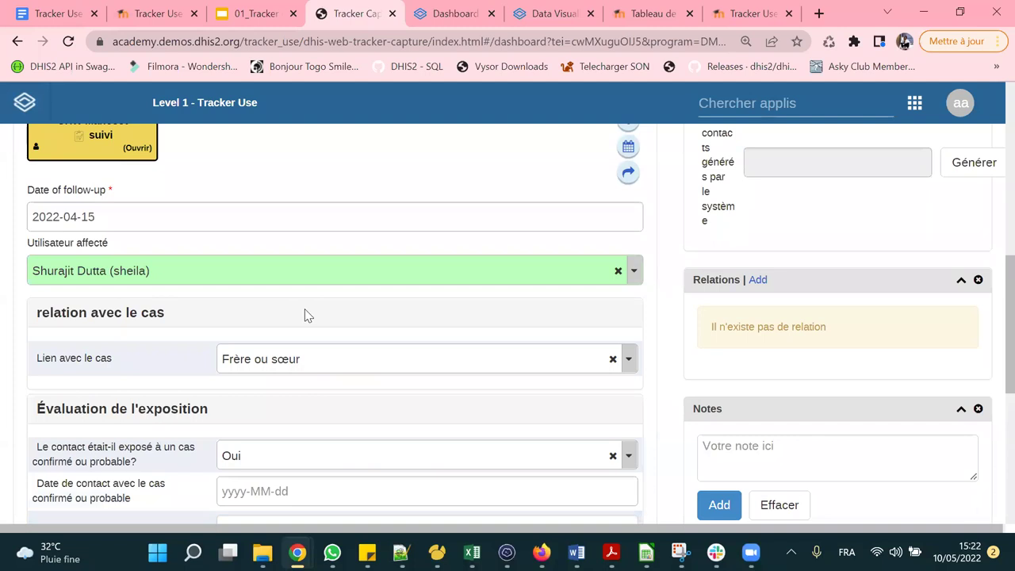
pyautogui.scroll(2, 384, 260)
pyautogui.scroll(-7, 399, 325)
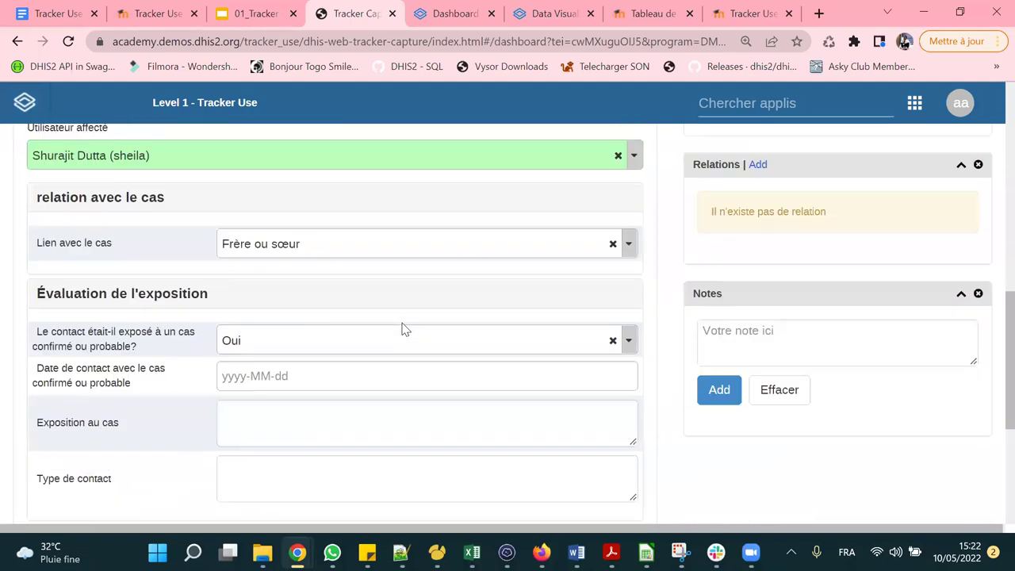
pyautogui.scroll(10, 403, 321)
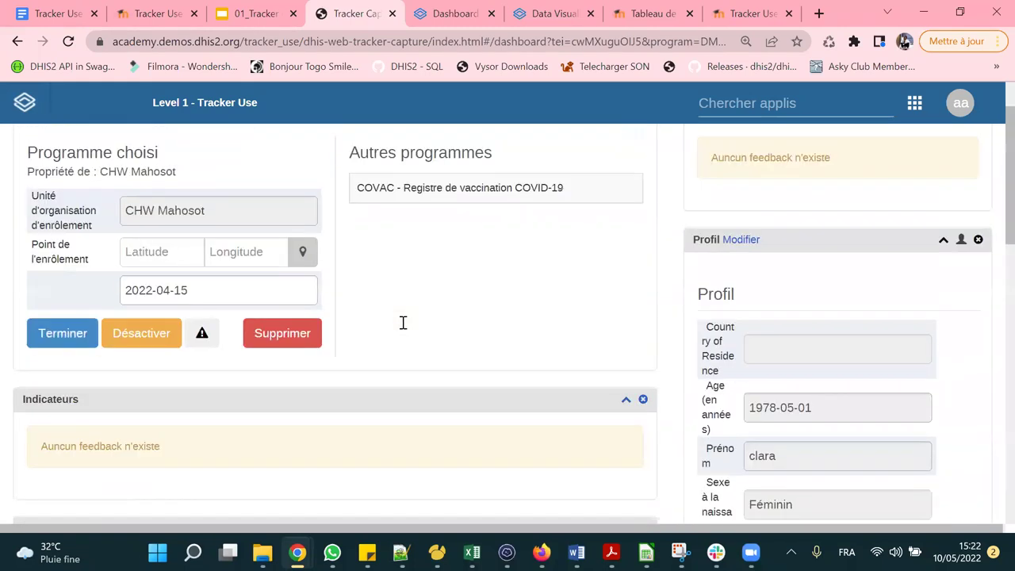
pyautogui.scroll(2, 402, 322)
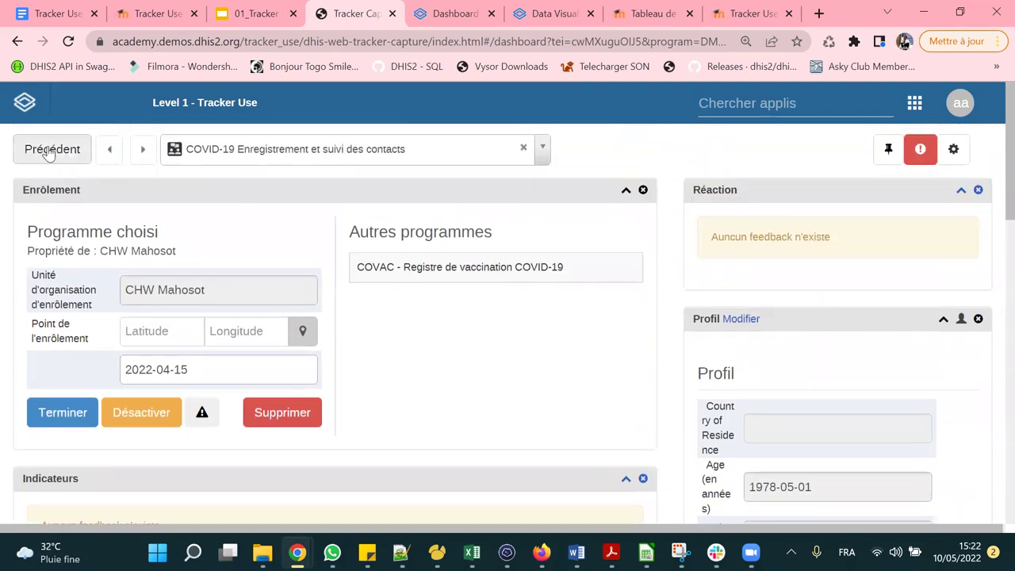
# Return to client lists, check COVAC completed clients, then show the COVID-19 contacts program list.
pyautogui.click(50, 151)
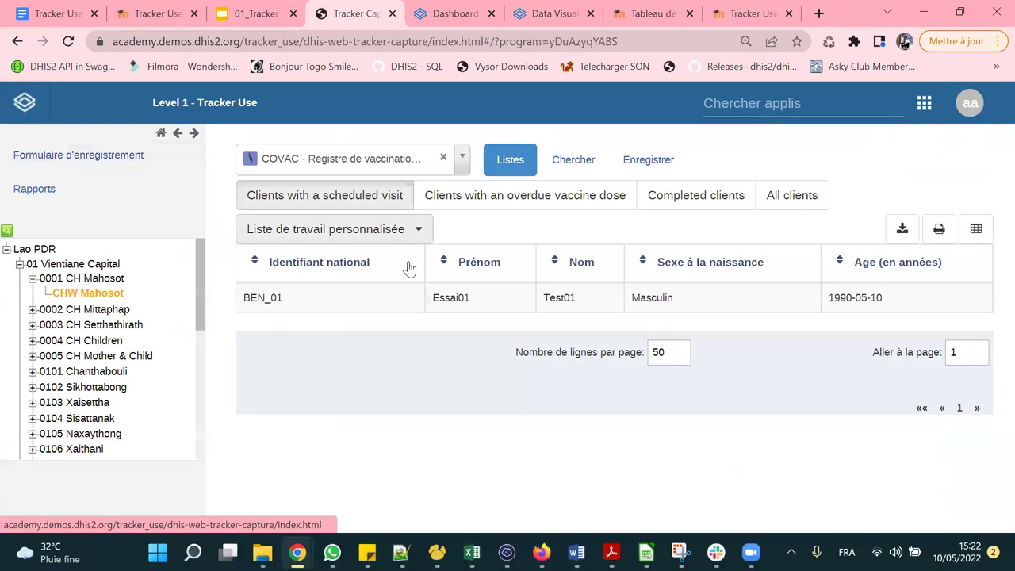
pyautogui.click(337, 160)
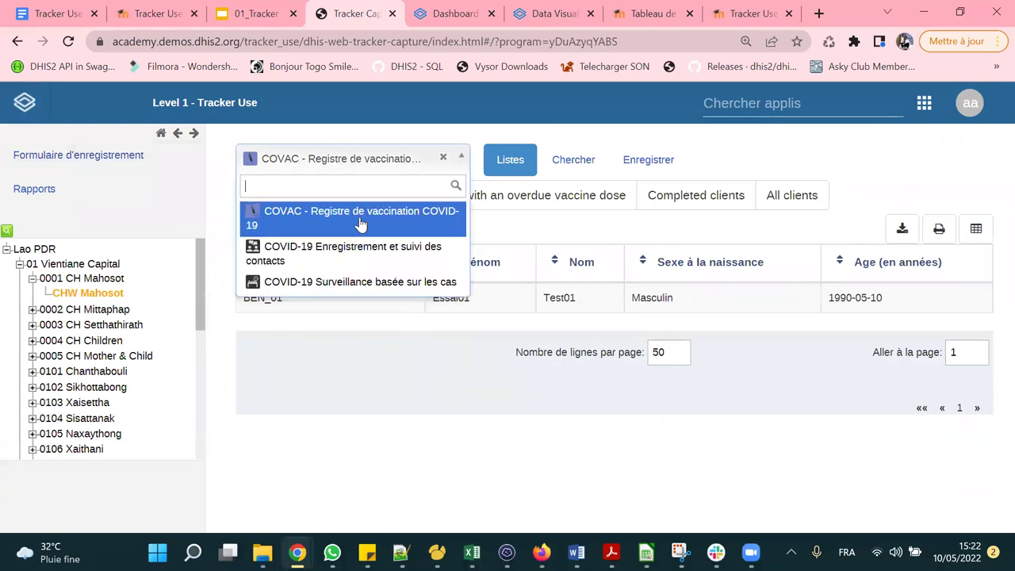
pyautogui.click(341, 252)
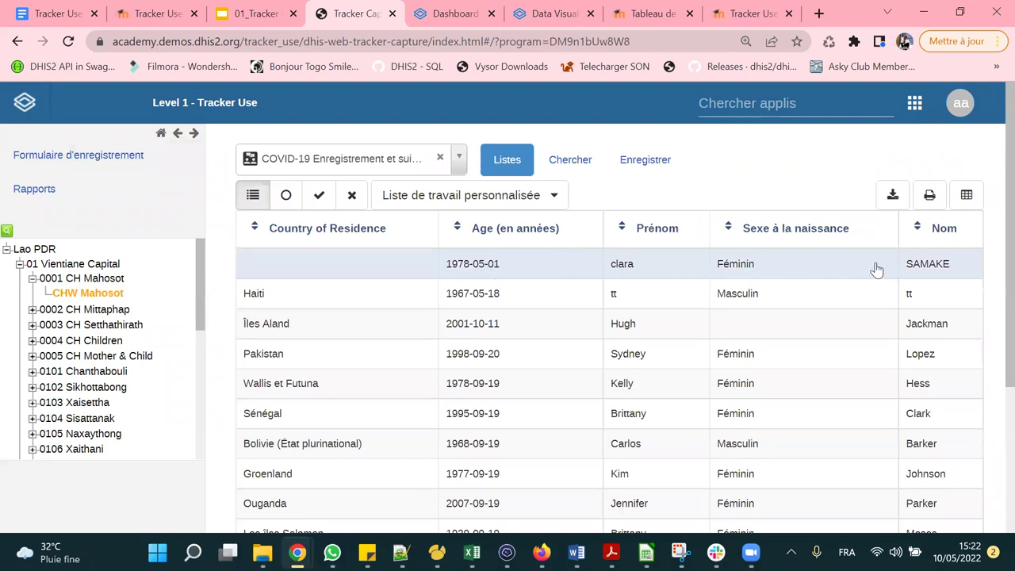
pyautogui.click(359, 162)
pyautogui.click(341, 220)
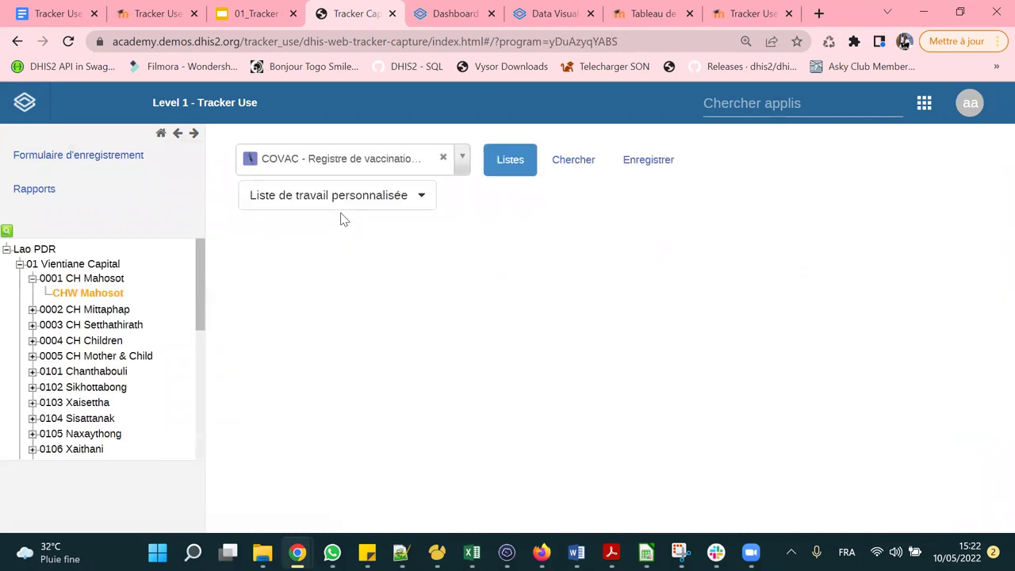
pyautogui.click(662, 202)
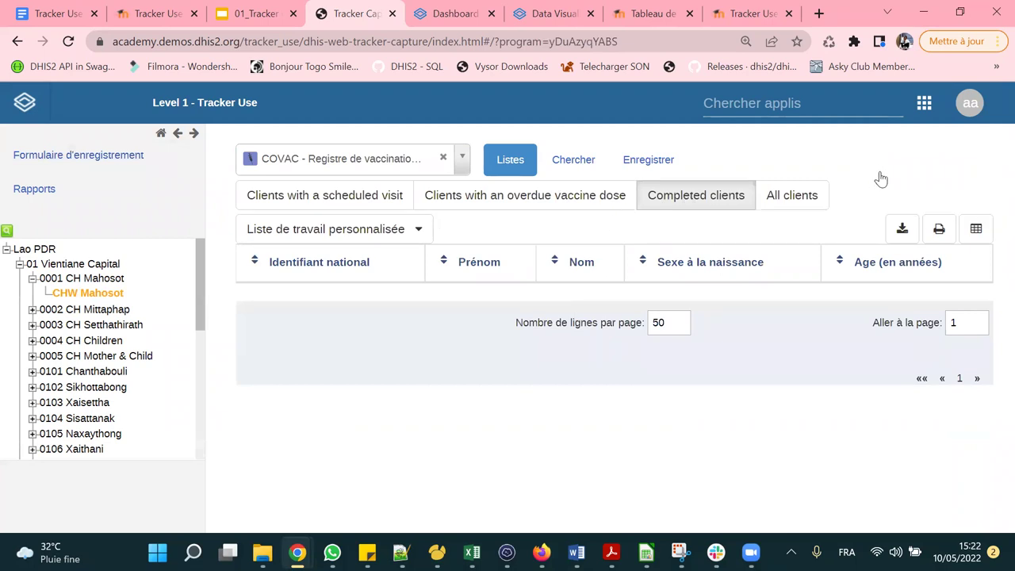
pyautogui.click(355, 157)
pyautogui.click(345, 242)
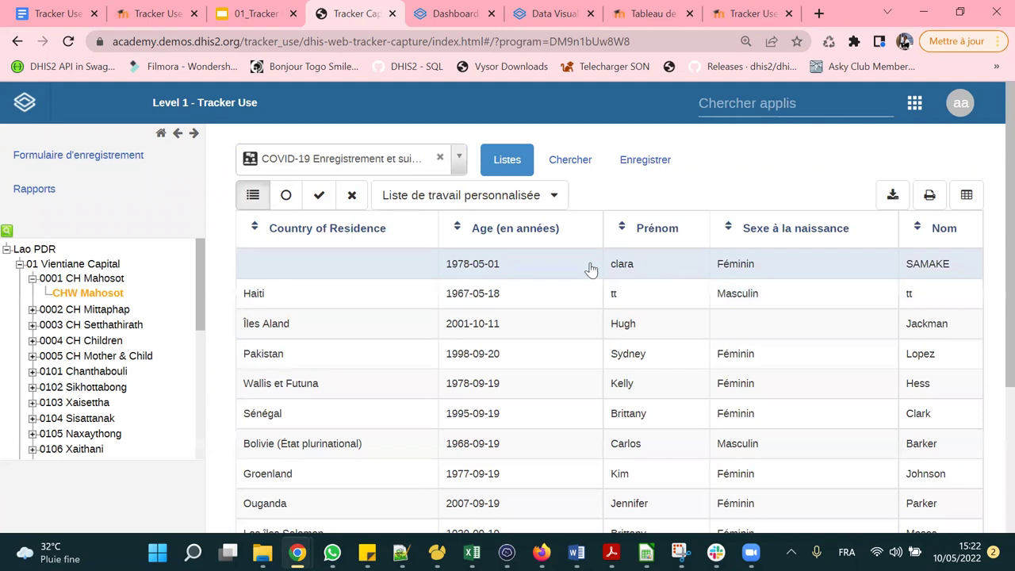
pyautogui.click(514, 263)
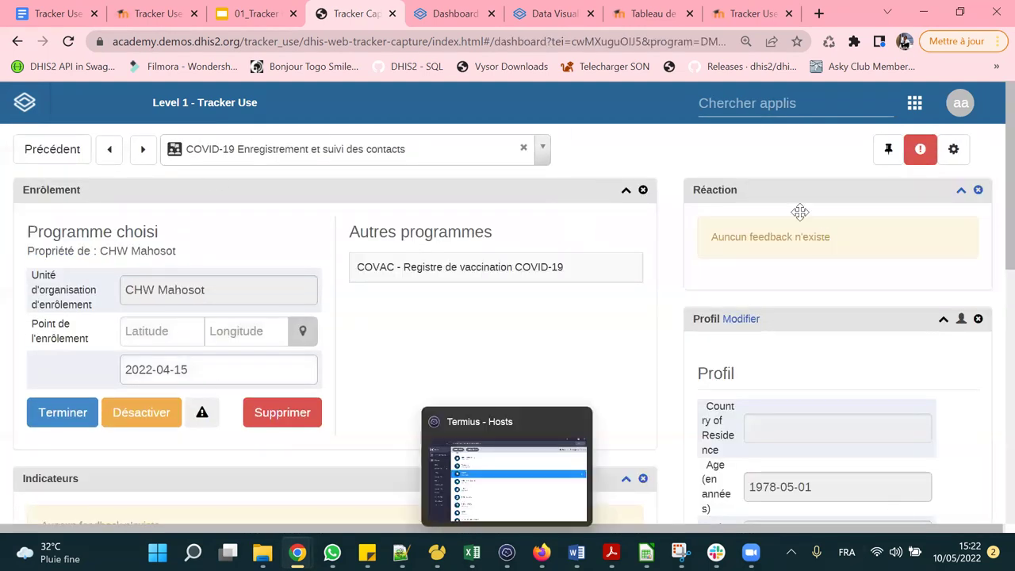
pyautogui.scroll(-4, 681, 269)
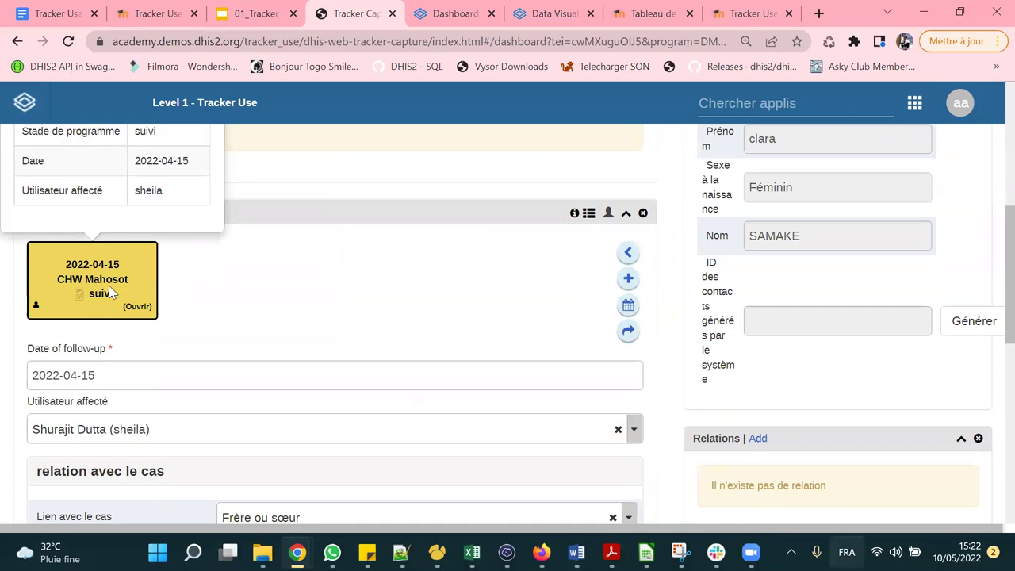
pyautogui.click(628, 278)
pyautogui.click(482, 240)
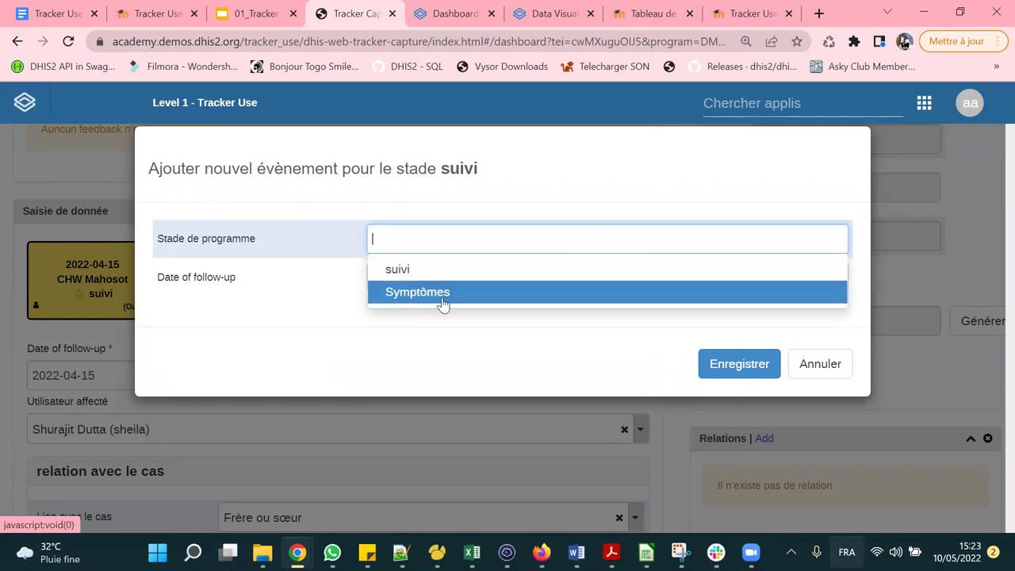
pyautogui.click(820, 364)
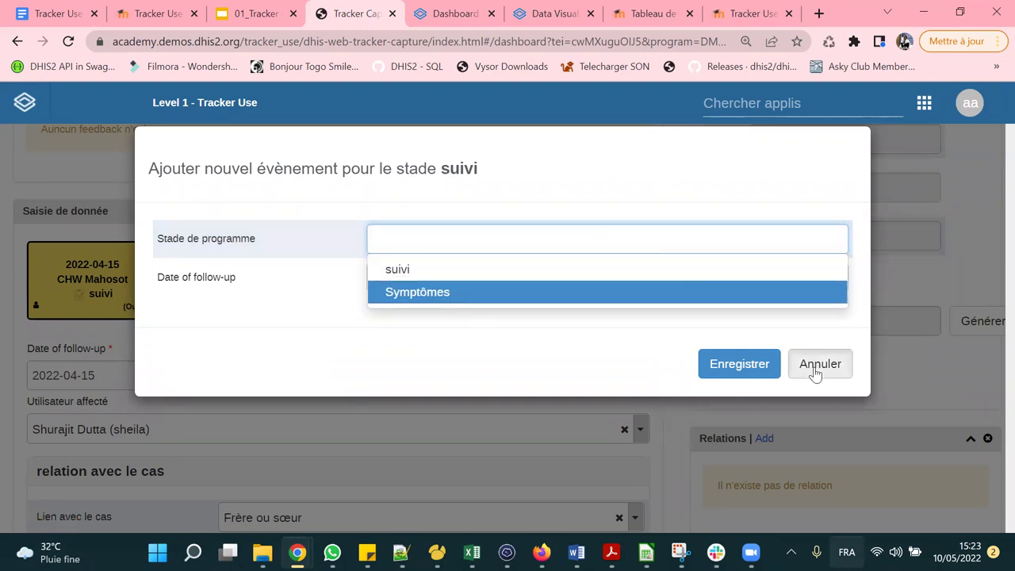
pyautogui.scroll(5, 255, 286)
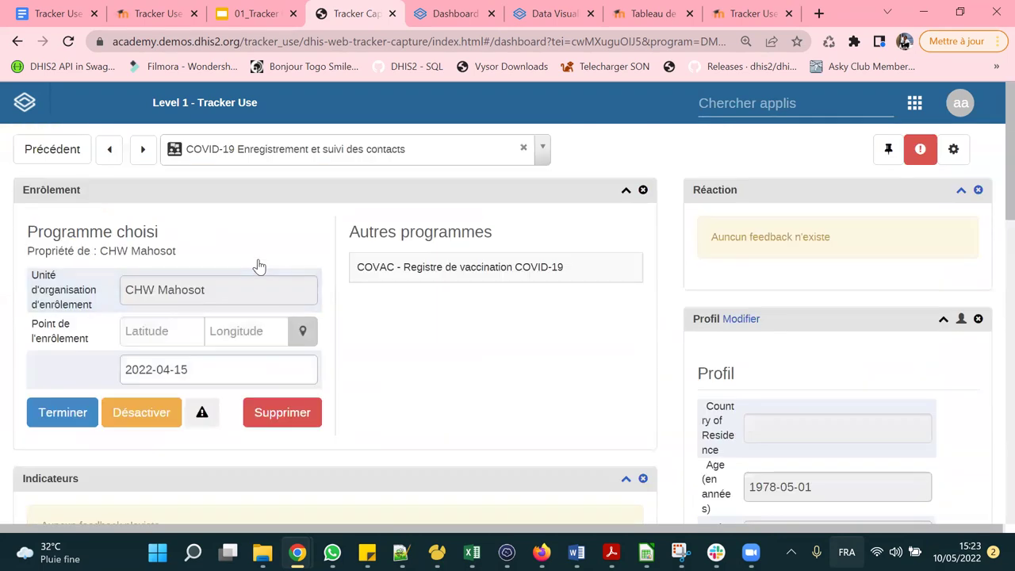
pyautogui.click(50, 150)
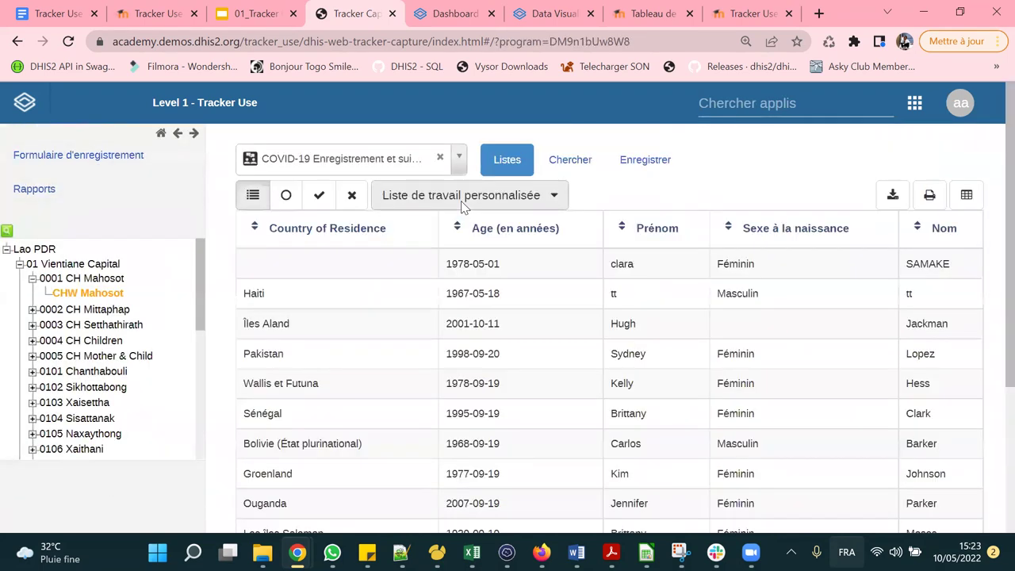
# Select COVID-19 Surveillance basée sur les cas in the program selector.
pyautogui.click(371, 163)
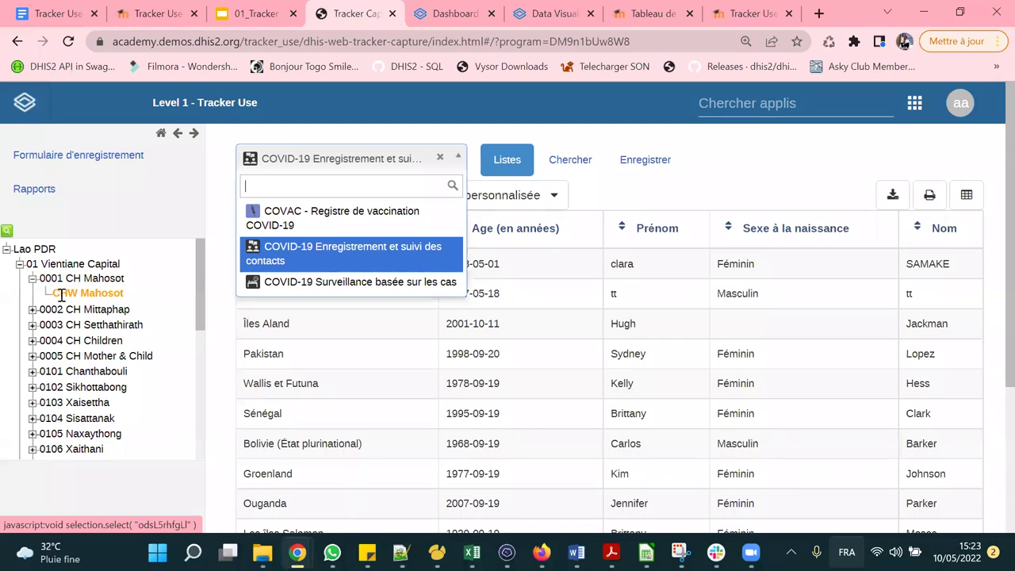
pyautogui.click(343, 281)
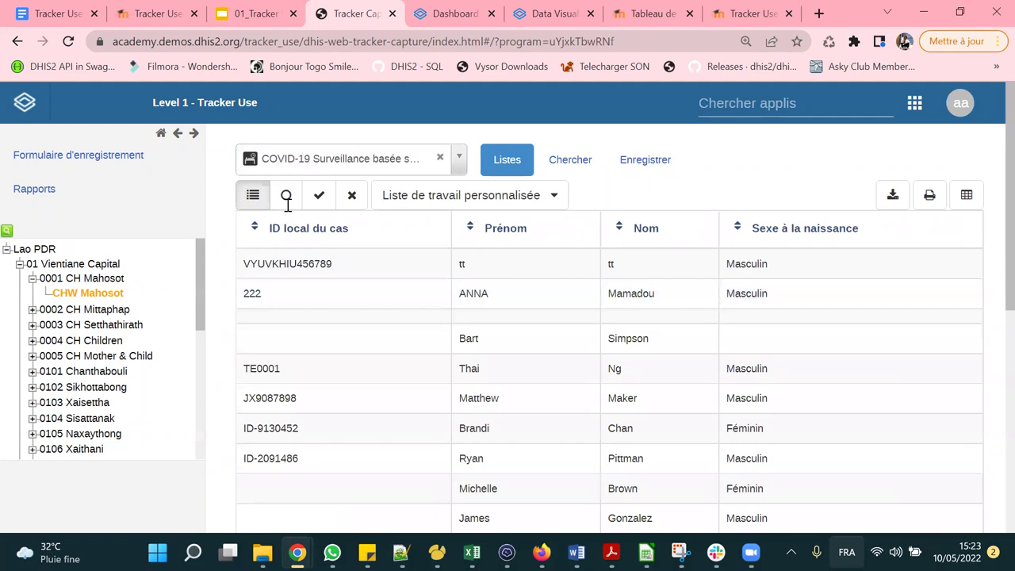
# Show the Données d'enregistrement column in the case worklist and filter to active enrollments.
pyautogui.scroll(-5, 595, 281)
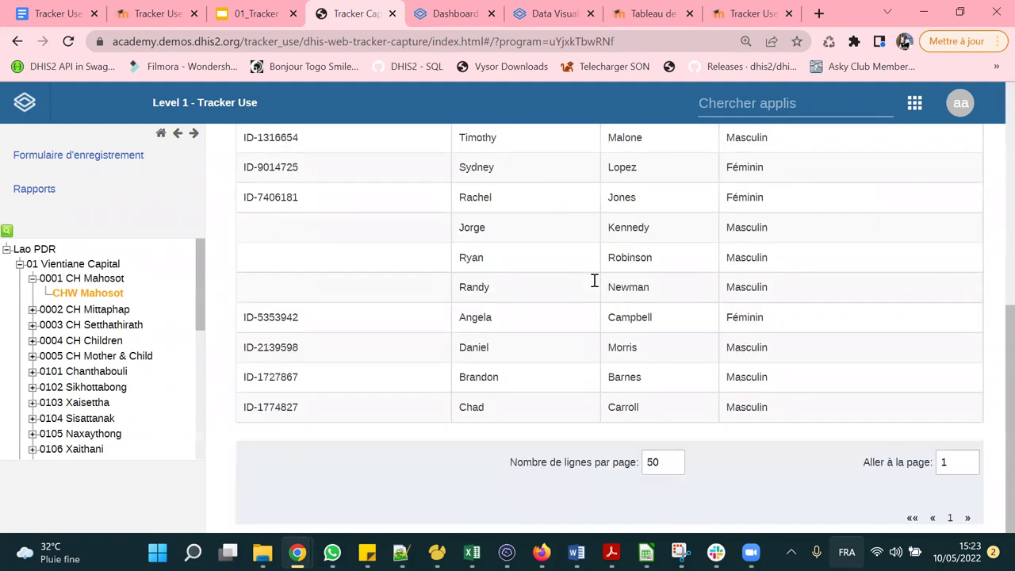
pyautogui.scroll(5, 593, 281)
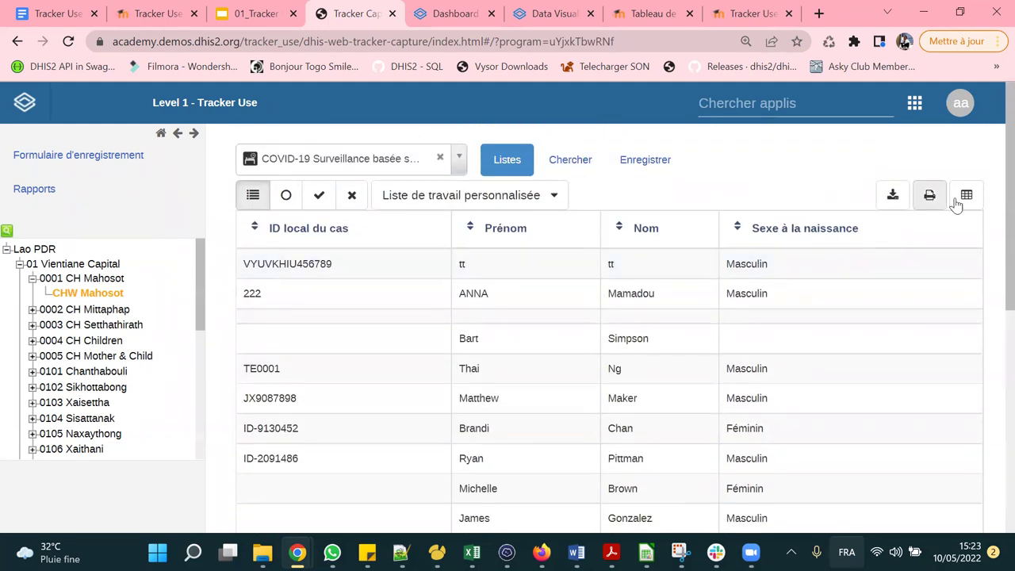
pyautogui.click(965, 197)
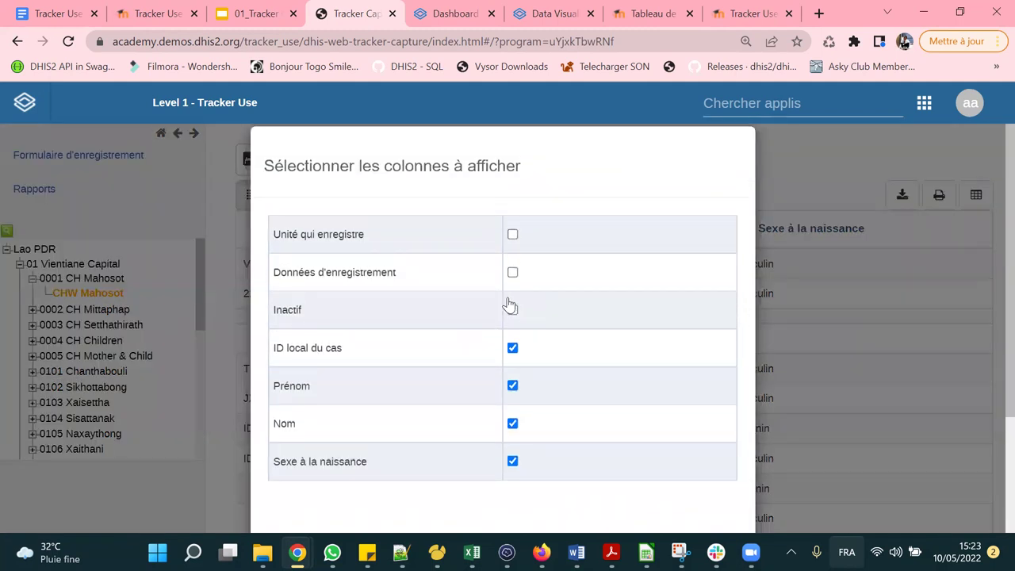
pyautogui.click(512, 272)
pyautogui.scroll(-2, 571, 358)
pyautogui.click(687, 472)
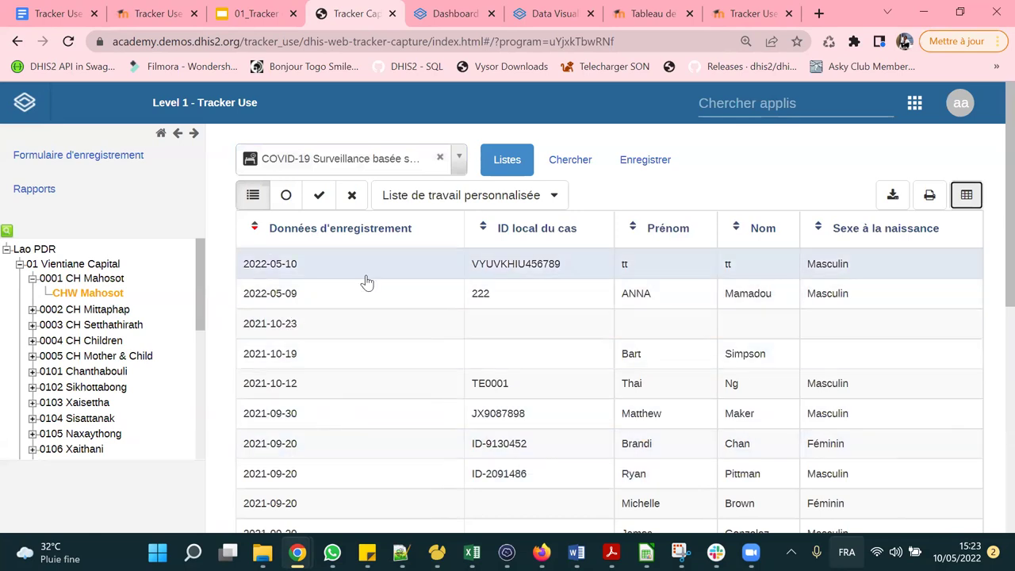
pyautogui.click(286, 197)
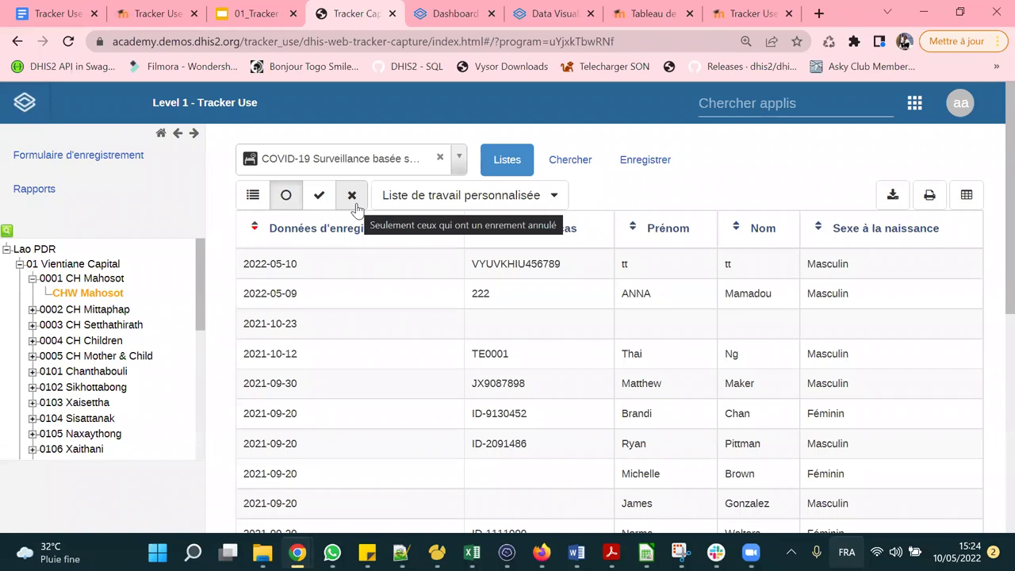
pyautogui.click(547, 199)
pyautogui.scroll(-1, 607, 317)
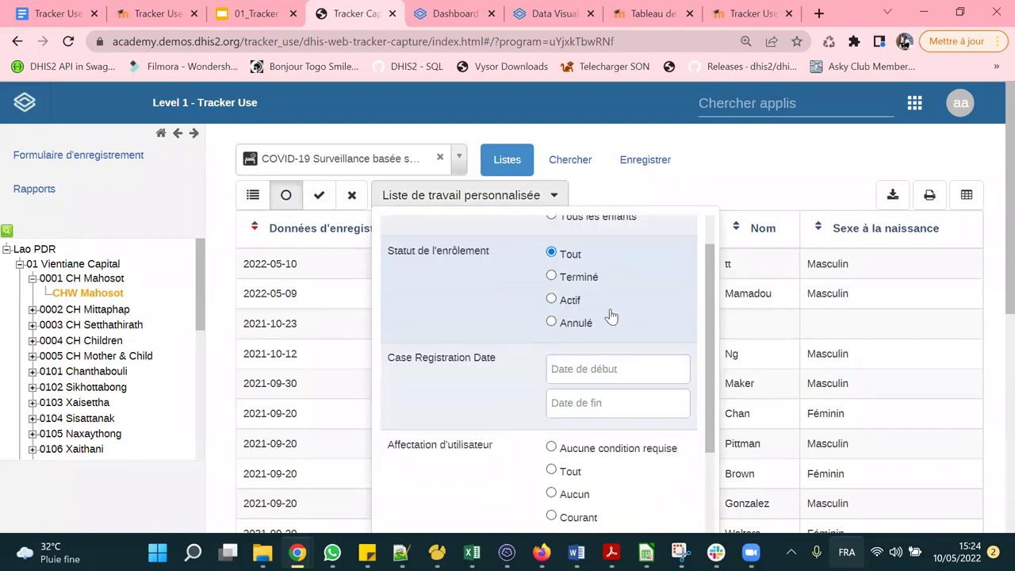
pyautogui.scroll(1, 618, 301)
pyautogui.scroll(-3, 578, 302)
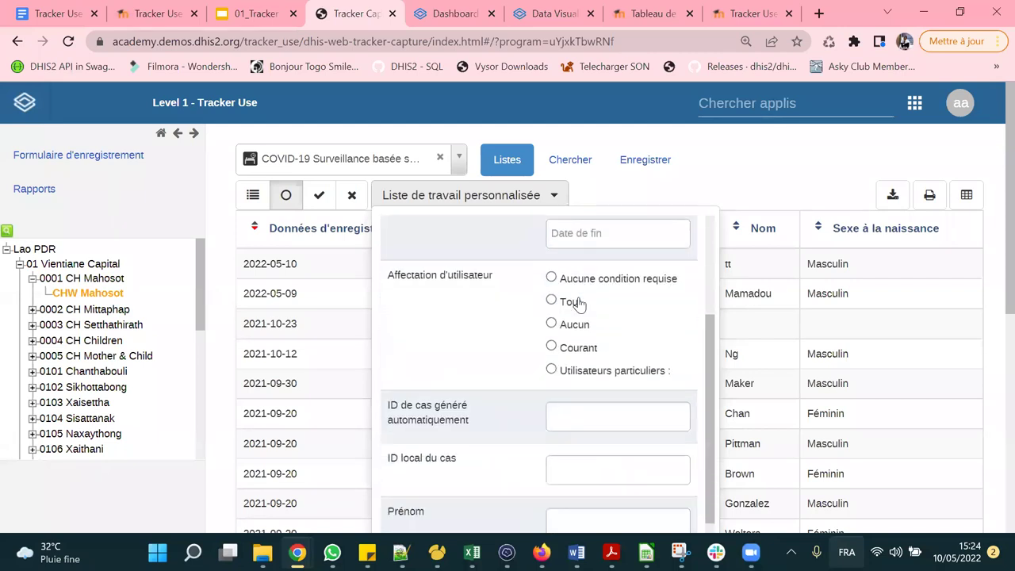
pyautogui.scroll(-1, 631, 318)
pyautogui.scroll(-3, 630, 319)
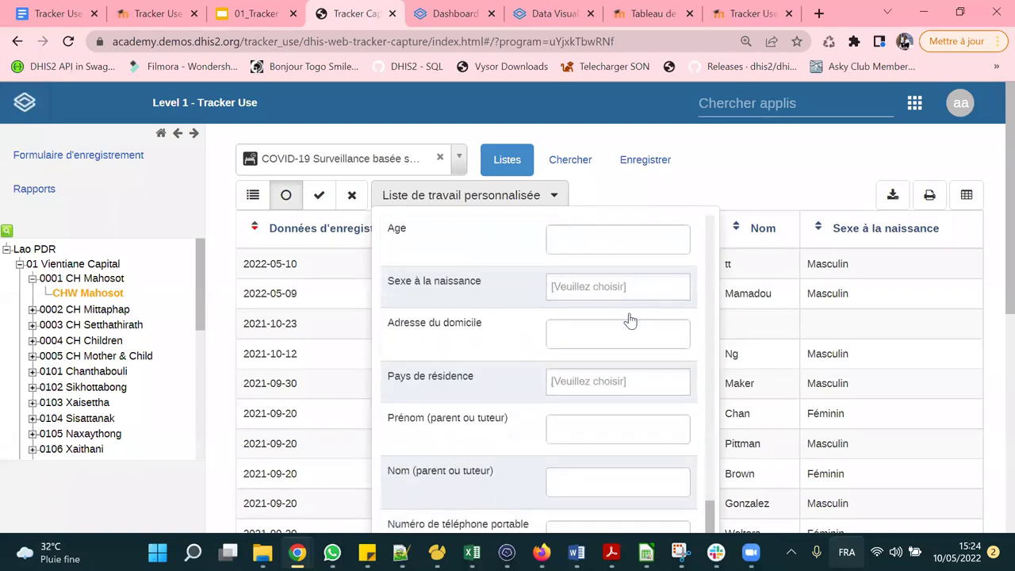
pyautogui.scroll(-3, 629, 302)
pyautogui.scroll(-1, 630, 303)
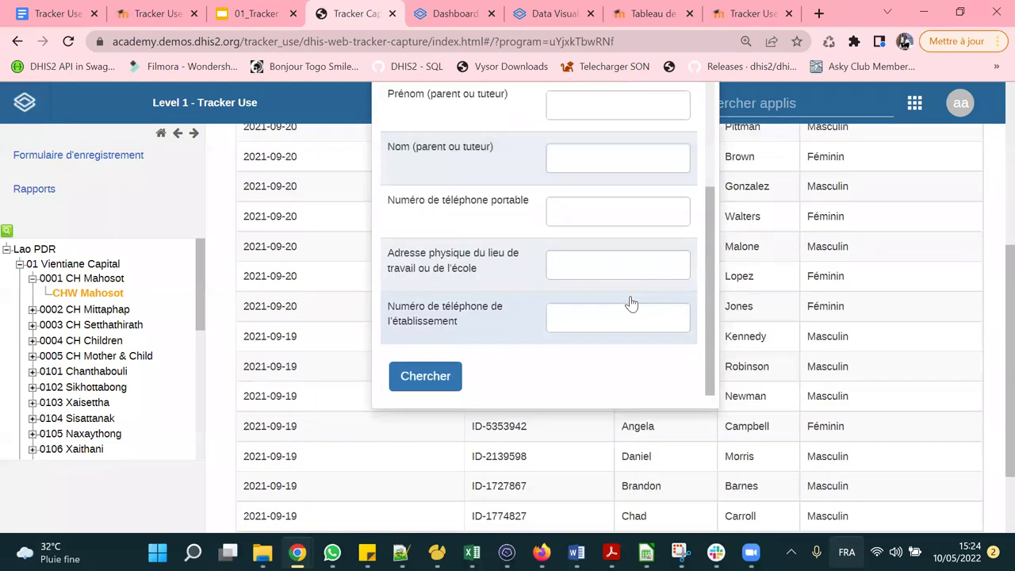
pyautogui.scroll(3, 874, 215)
pyautogui.click(777, 183)
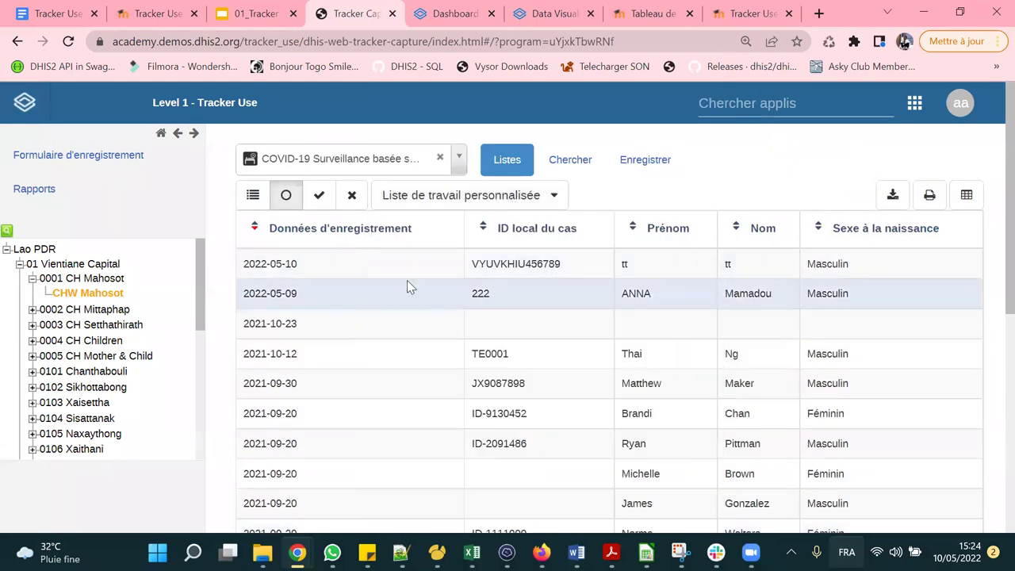
# Open a new case registration form with Case Registration Date 2022-05-01.
pyautogui.click(645, 161)
pyautogui.scroll(-2, 650, 169)
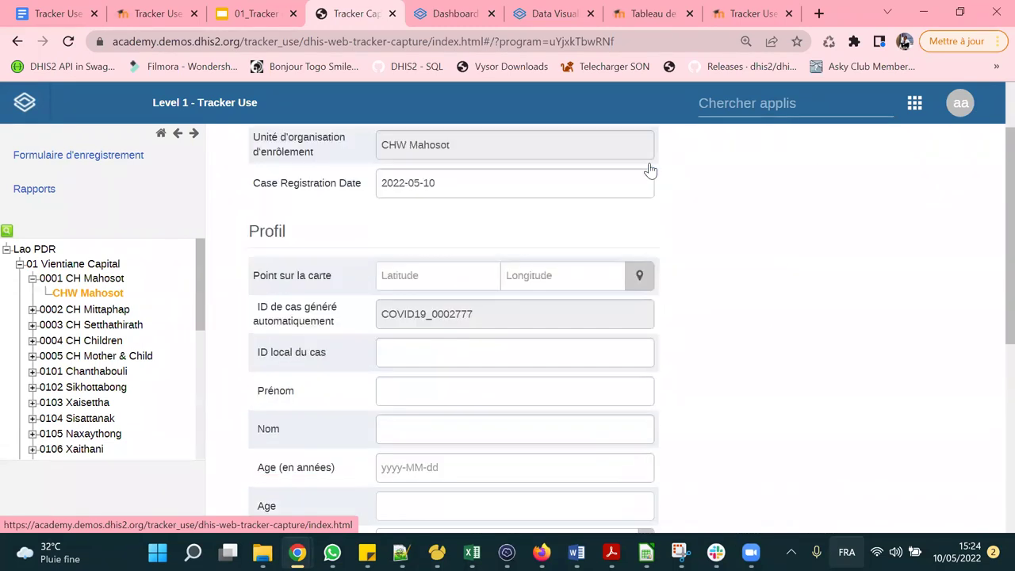
pyautogui.scroll(2, 650, 166)
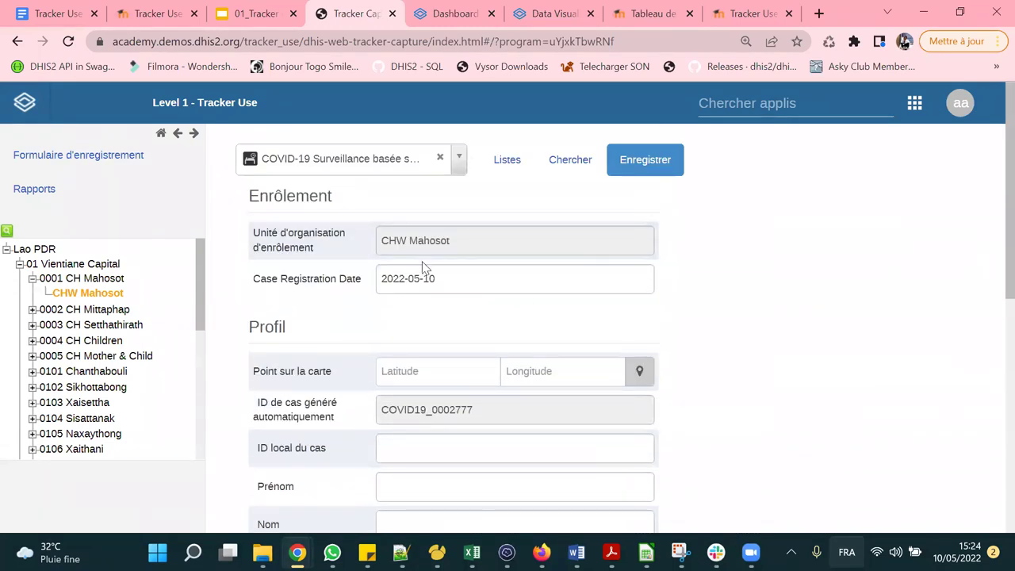
pyautogui.click(454, 280)
pyautogui.click(454, 339)
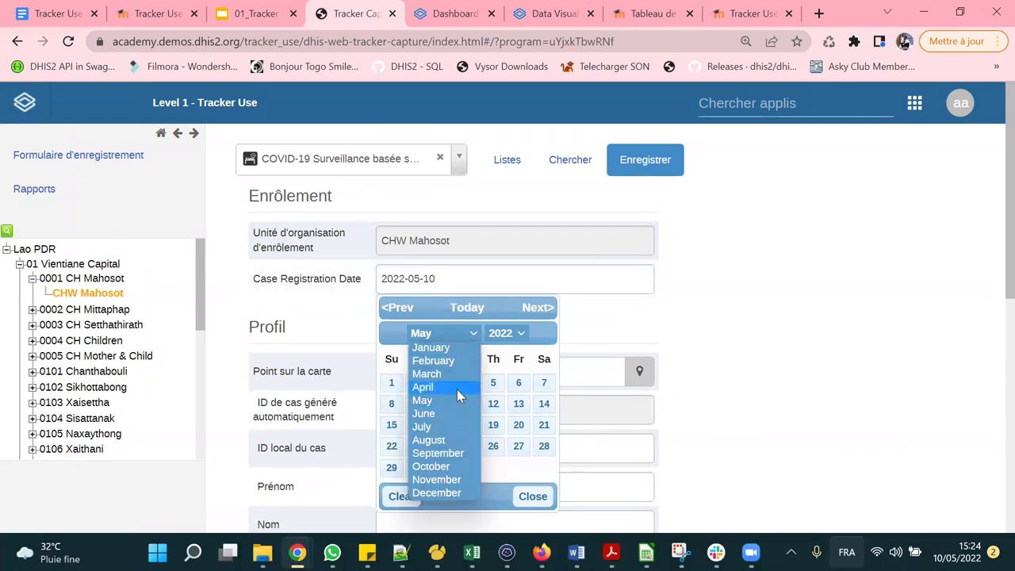
pyautogui.click(427, 414)
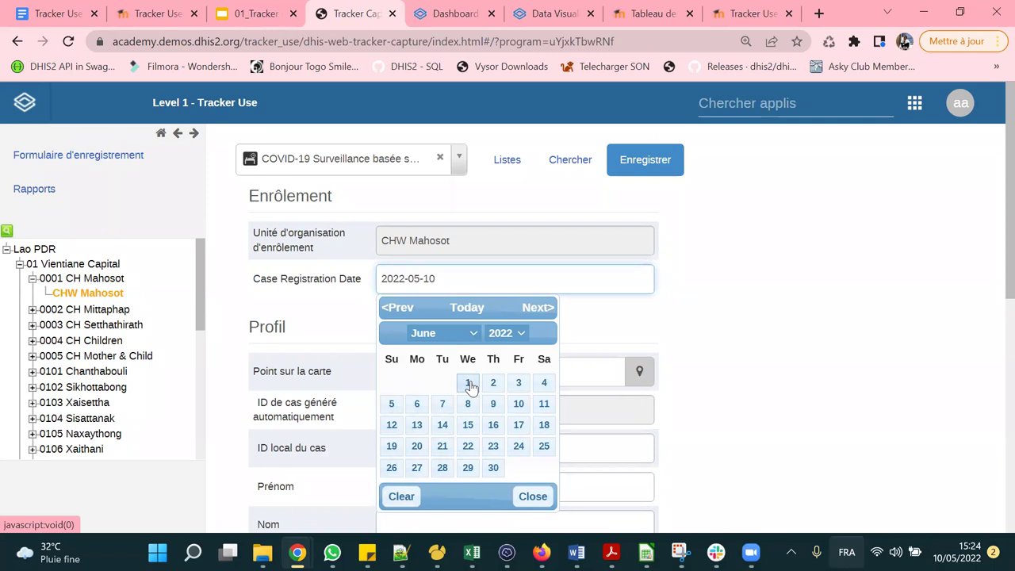
pyautogui.click(473, 333)
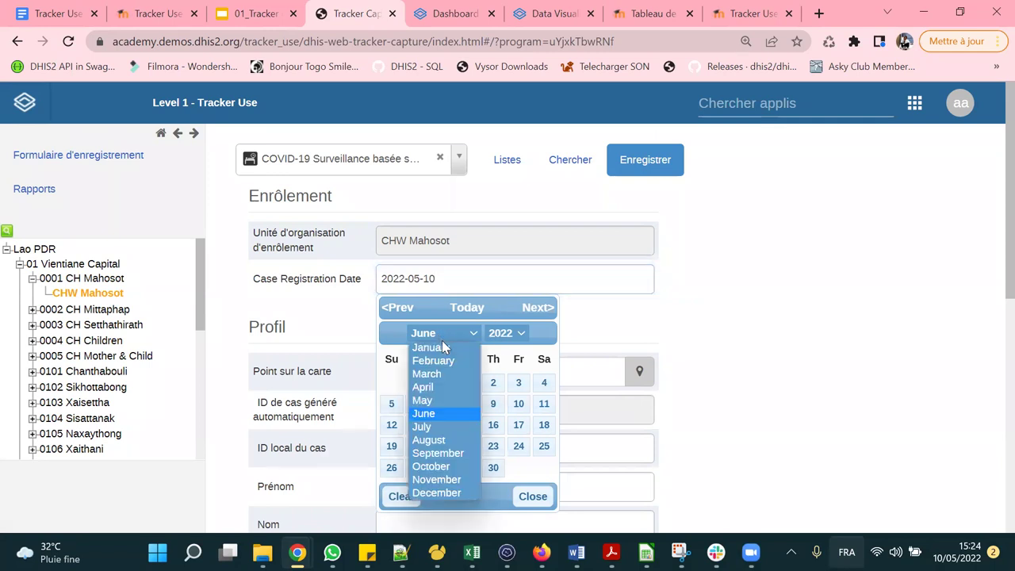
pyautogui.click(424, 400)
pyautogui.scroll(-1, 528, 317)
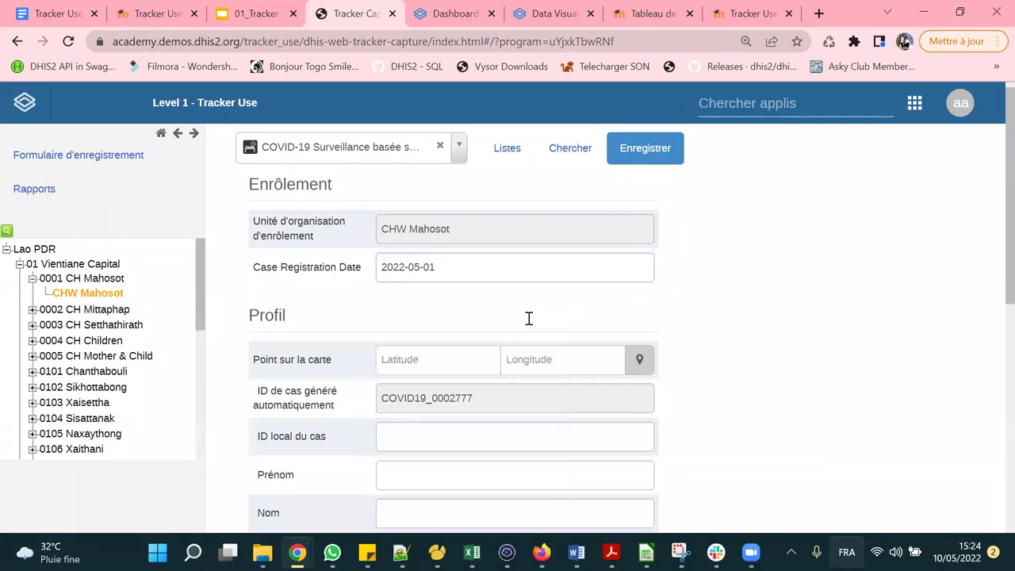
pyautogui.click(641, 294)
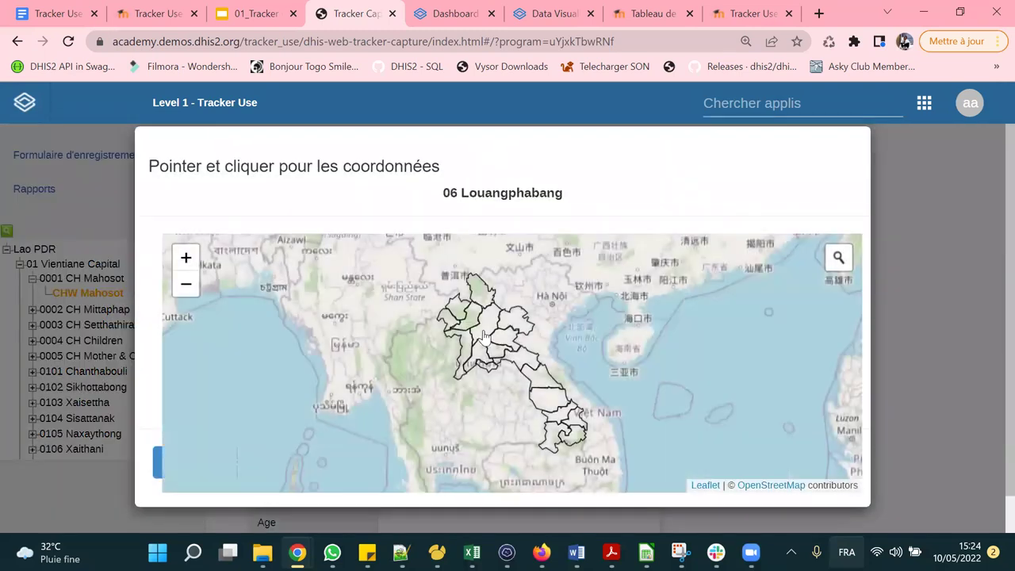
pyautogui.scroll(4, 484, 338)
pyautogui.scroll(2, 484, 338)
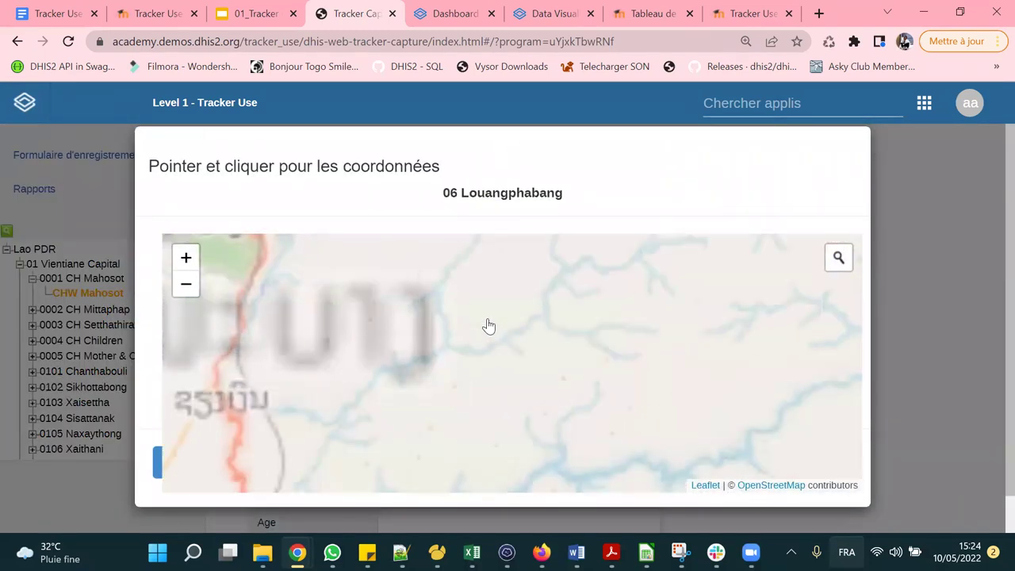
pyautogui.rightClick(487, 322)
pyautogui.click(546, 338)
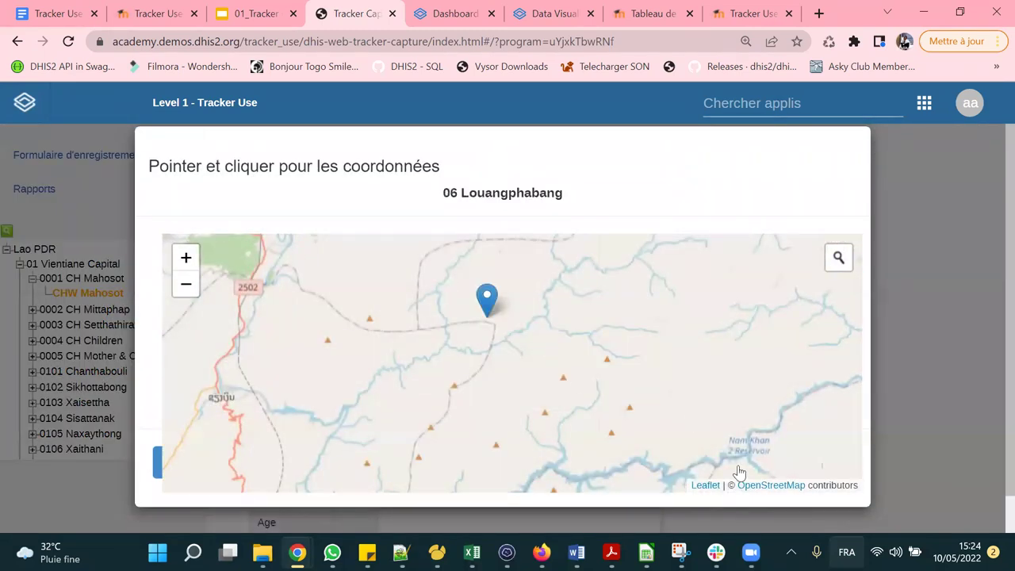
pyautogui.scroll(-2, 737, 394)
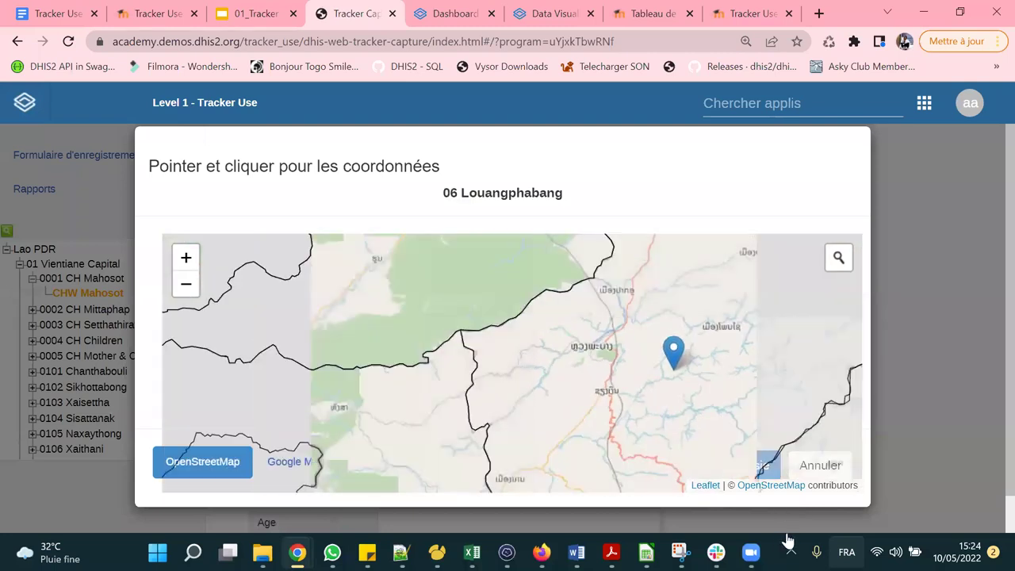
pyautogui.scroll(-1, 767, 470)
pyautogui.scroll(-2, 762, 468)
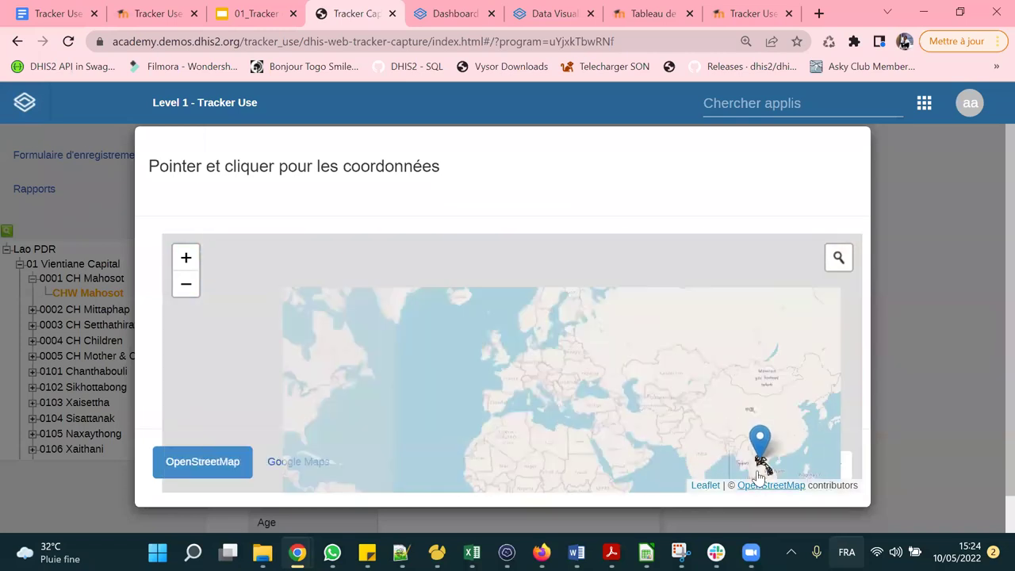
pyautogui.hotkey('ctrl', '-')
pyautogui.click(775, 480)
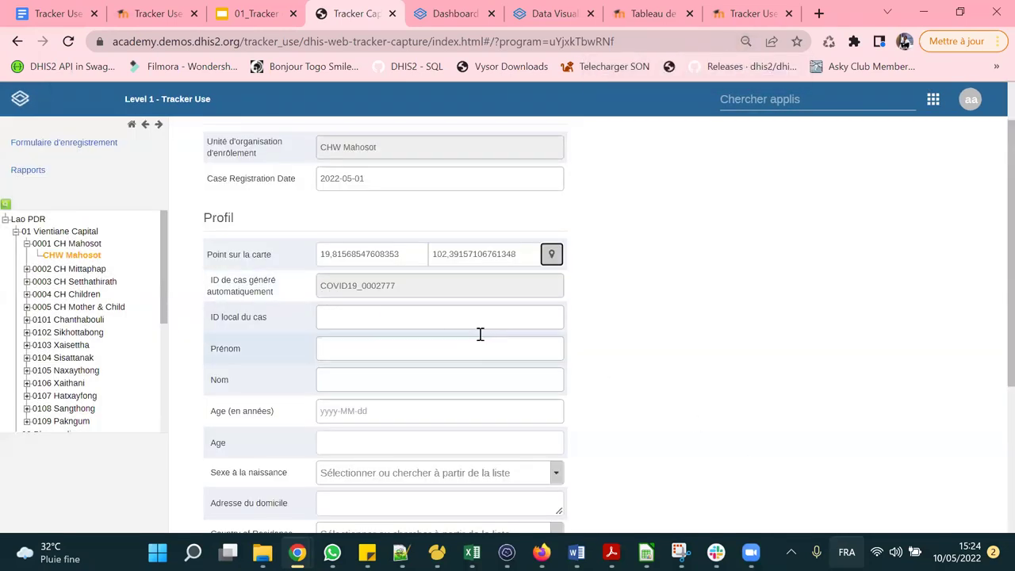
pyautogui.hotkey('ctrl', '+')
pyautogui.hotkey('ctrl', '+')
pyautogui.hotkey('ctrl', '+')
pyautogui.hotkey('ctrl', '+')
pyautogui.hotkey('ctrl', '+')
pyautogui.hotkey('ctrl', '-')
pyautogui.hotkey('ctrl', '-')
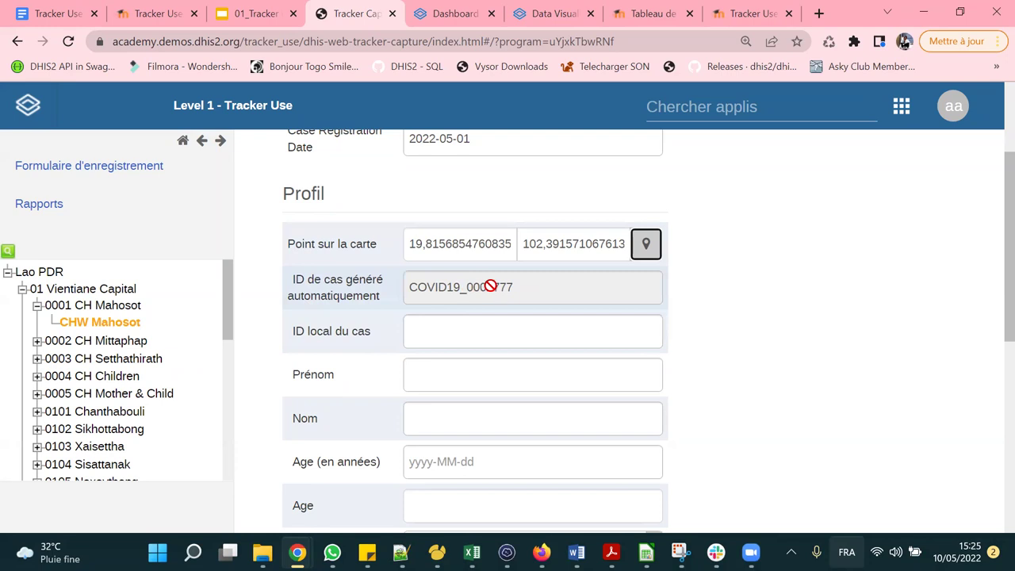
# Enter the case's local ID and the case's first name.
pyautogui.scroll(-1, 491, 285)
pyautogui.click(444, 253)
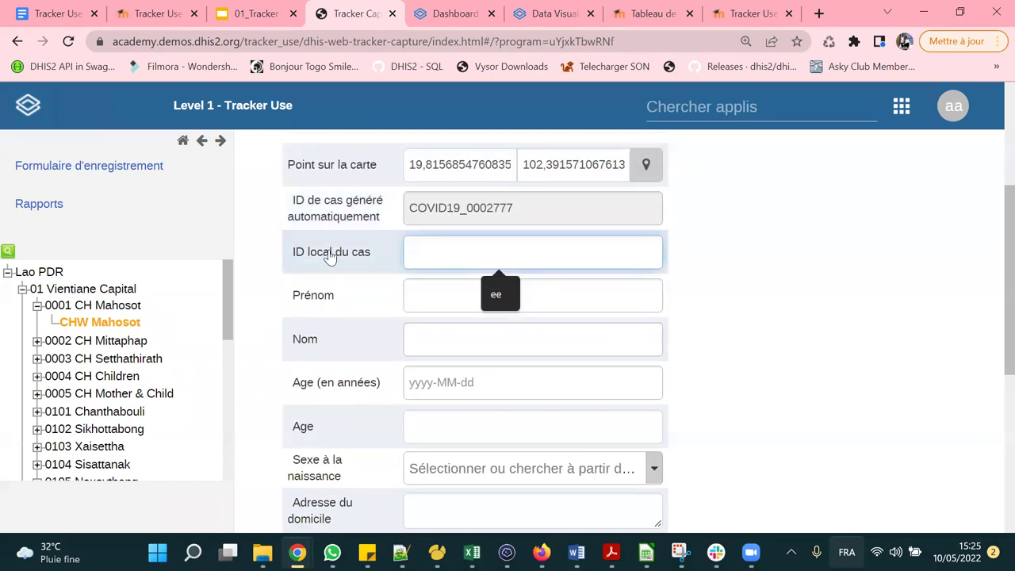
pyautogui.write('UIU56')
pyautogui.rightClick(443, 252)
pyautogui.click(412, 292)
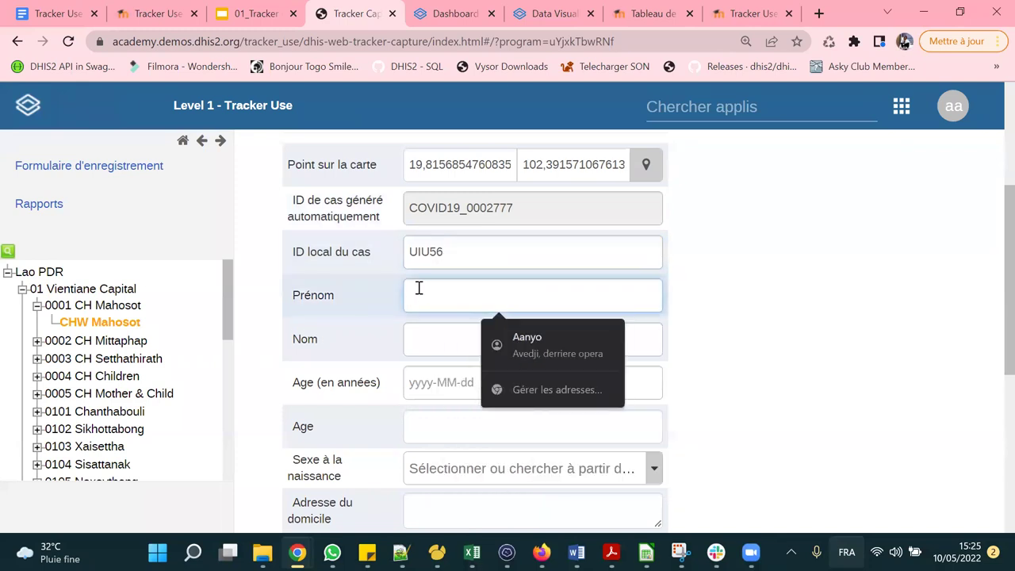
pyautogui.scroll(-2, 422, 289)
pyautogui.scroll(2, 460, 290)
pyautogui.click(447, 295)
pyautogui.write('Dad')
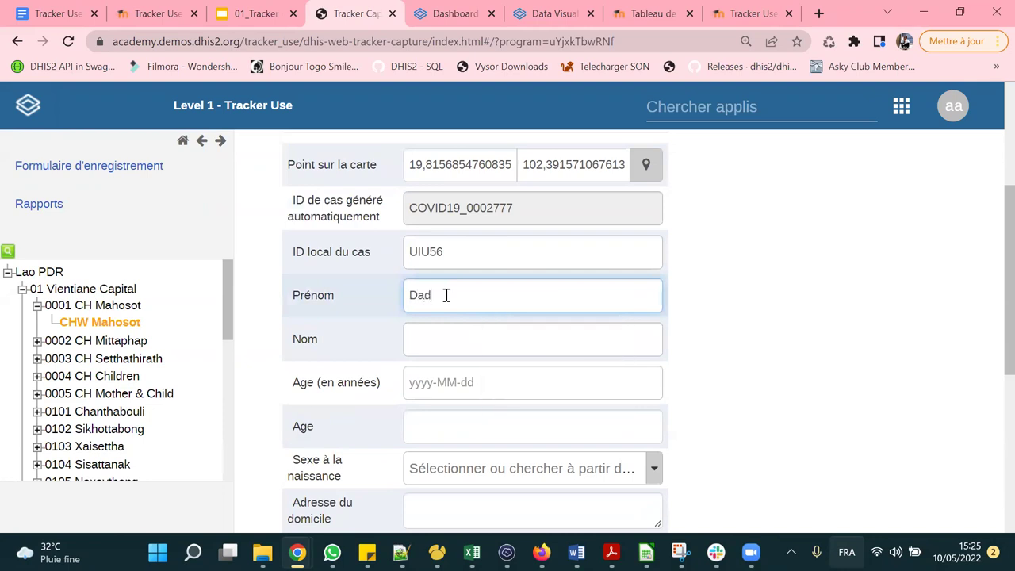
pyautogui.write('DODO')
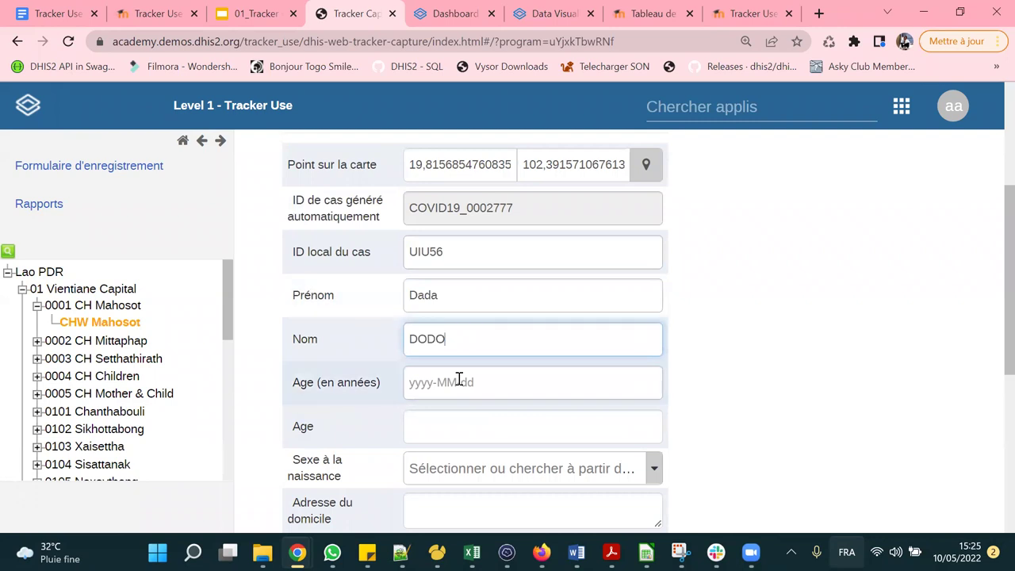
# Pick 1956-05-29 as the birth date so the age computes to 65.
pyautogui.click(457, 381)
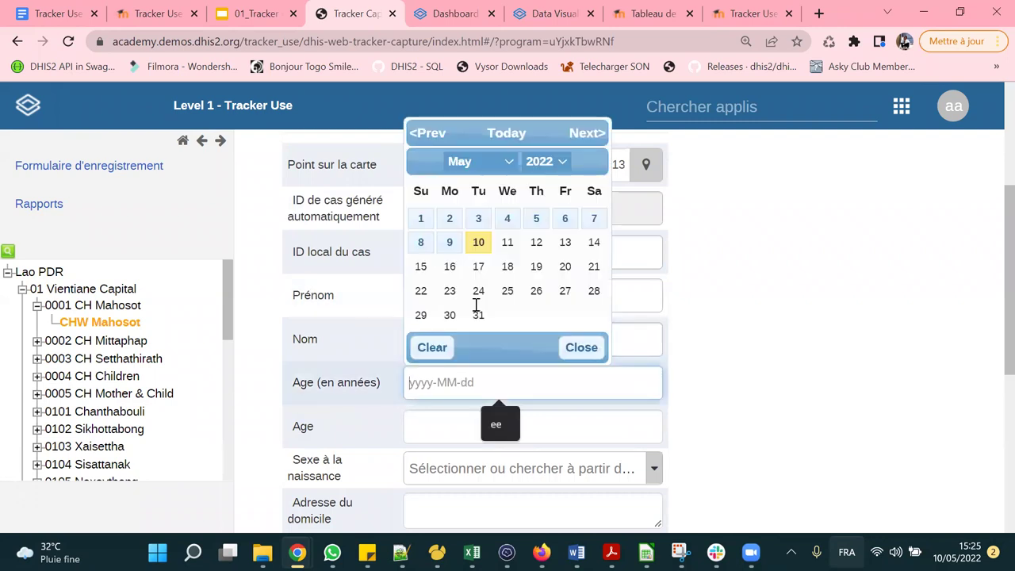
pyautogui.click(545, 162)
pyautogui.scroll(3, 516, 265)
pyautogui.scroll(-3, 516, 276)
pyautogui.click(562, 175)
pyautogui.scroll(10, 544, 272)
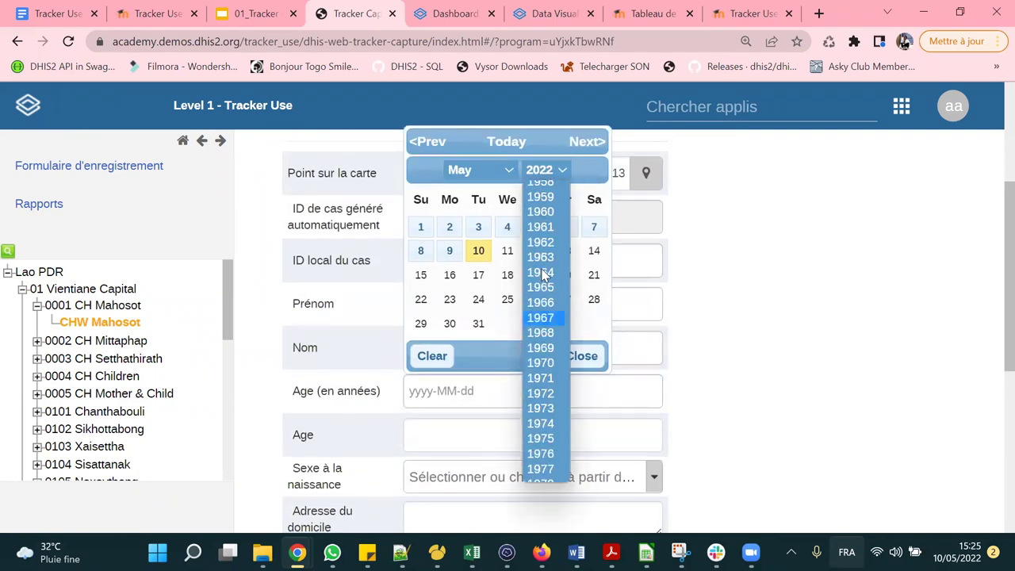
pyautogui.click(543, 268)
pyautogui.click(474, 326)
pyautogui.scroll(-3, 480, 373)
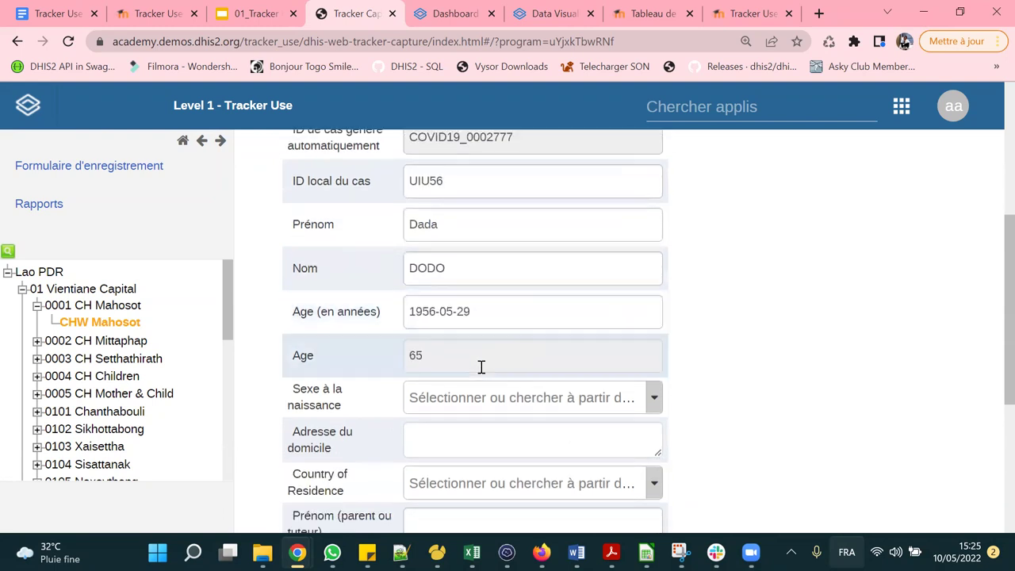
pyautogui.scroll(2, 472, 270)
# Set sex at birth to Masculin and accept the suggested home address.
pyautogui.scroll(-2, 416, 357)
pyautogui.click(494, 245)
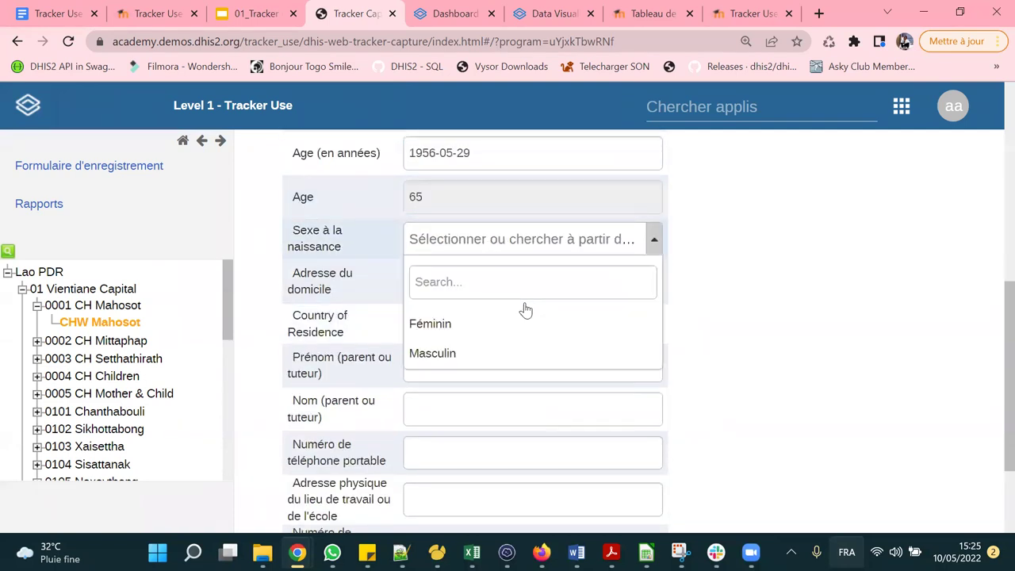
pyautogui.click(460, 354)
pyautogui.scroll(-1, 536, 324)
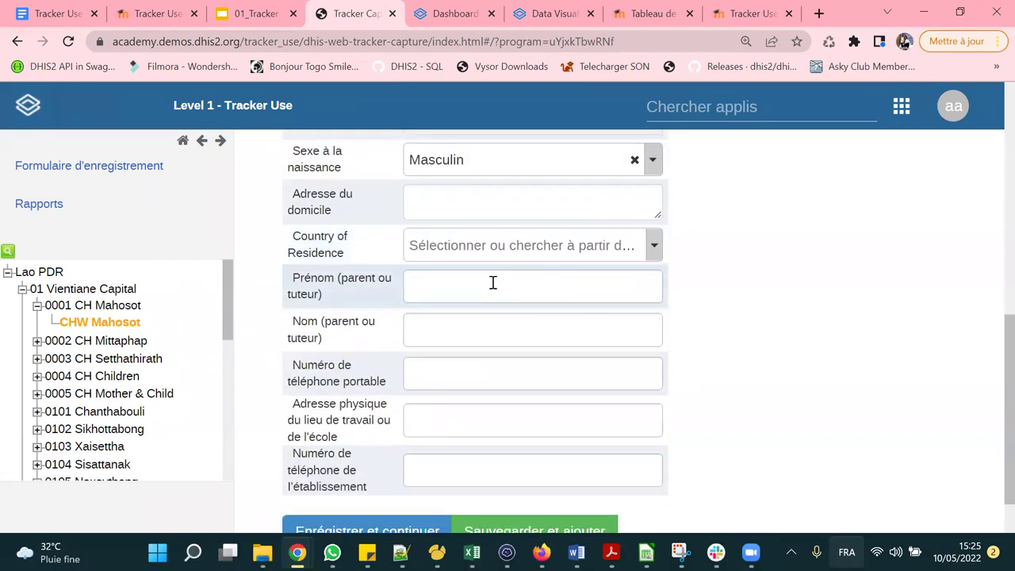
pyautogui.click(488, 202)
pyautogui.click(538, 245)
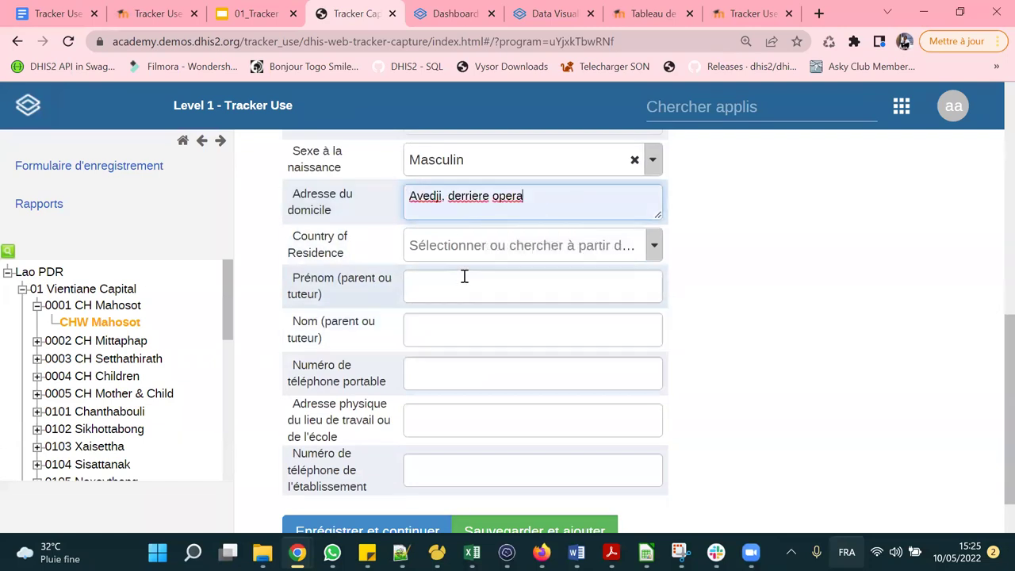
# Choose Haiti as country of residence and autofill the guardian's contact details.
pyautogui.click(450, 254)
pyautogui.click(544, 298)
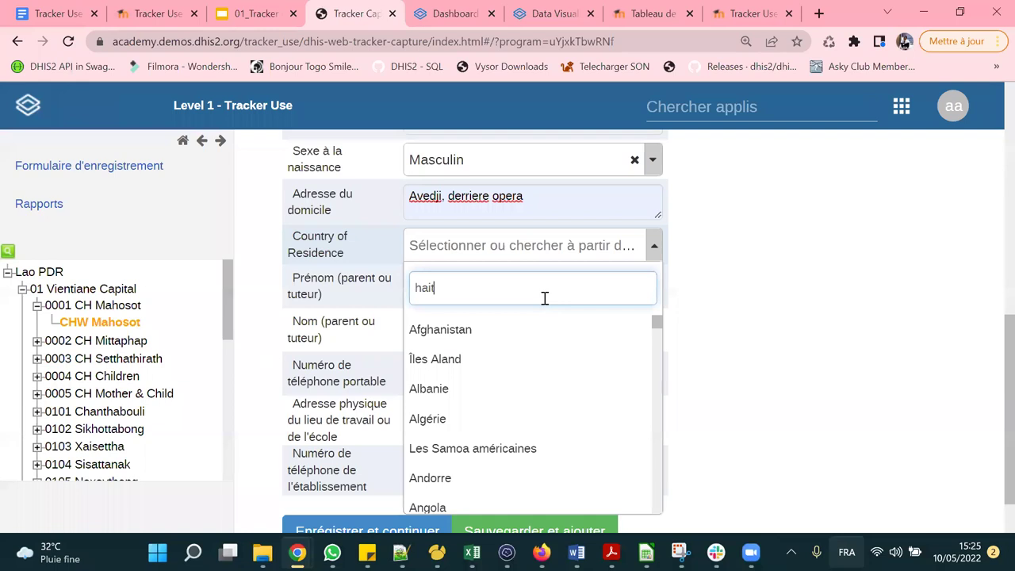
pyautogui.click(520, 326)
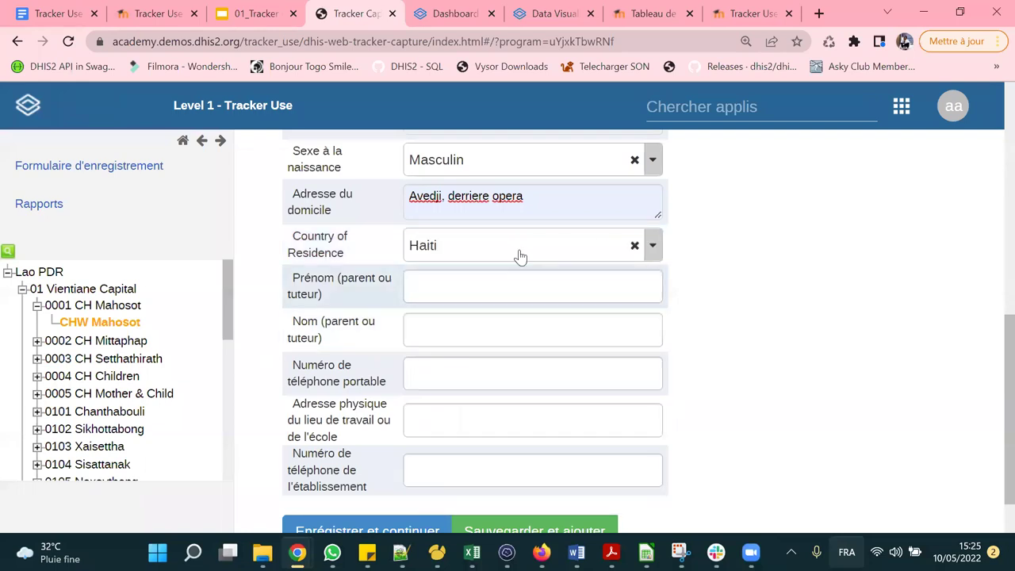
pyautogui.click(482, 275)
pyautogui.click(547, 340)
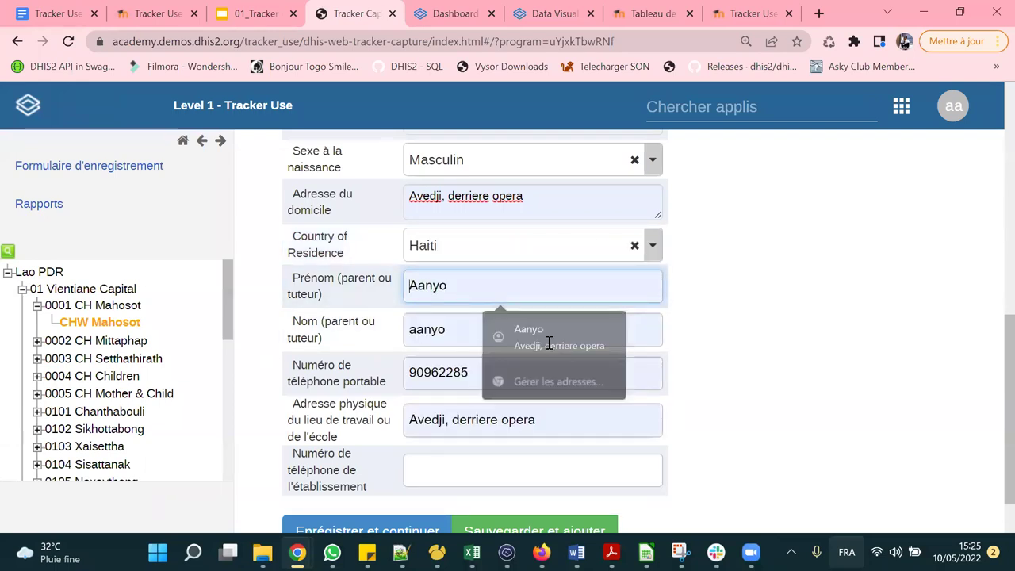
pyautogui.scroll(-2, 457, 381)
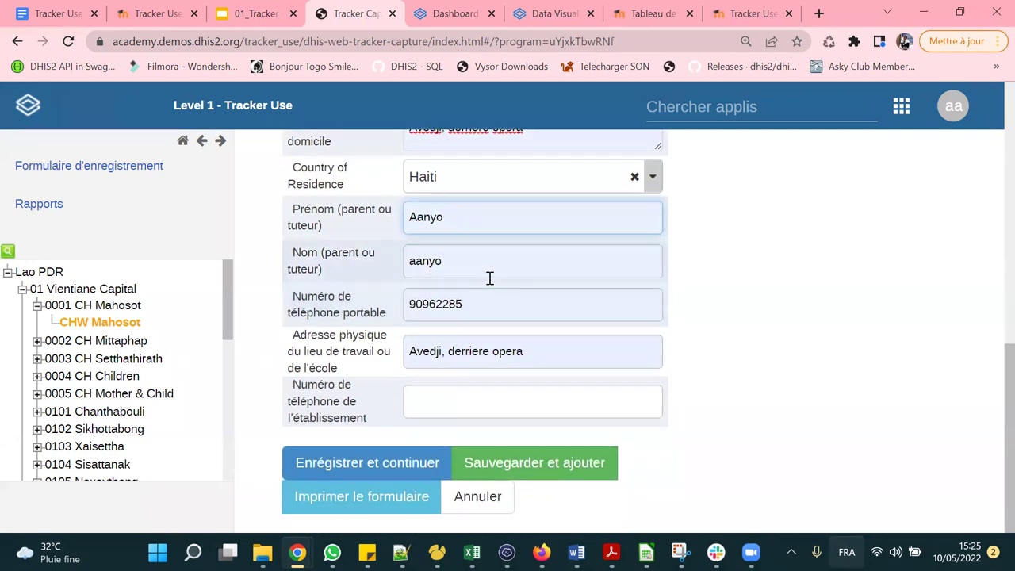
pyautogui.hotkey('ctrl', '-')
# Save with Enrégistrer et continuer and scroll to the Stade 1 examination event form.
pyautogui.click(327, 472)
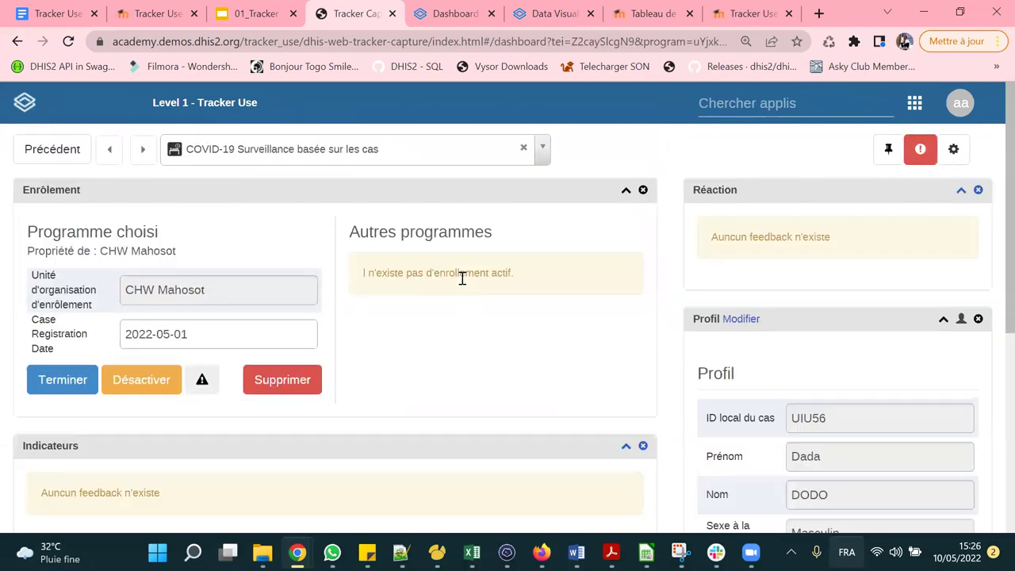
pyautogui.scroll(-6, 462, 278)
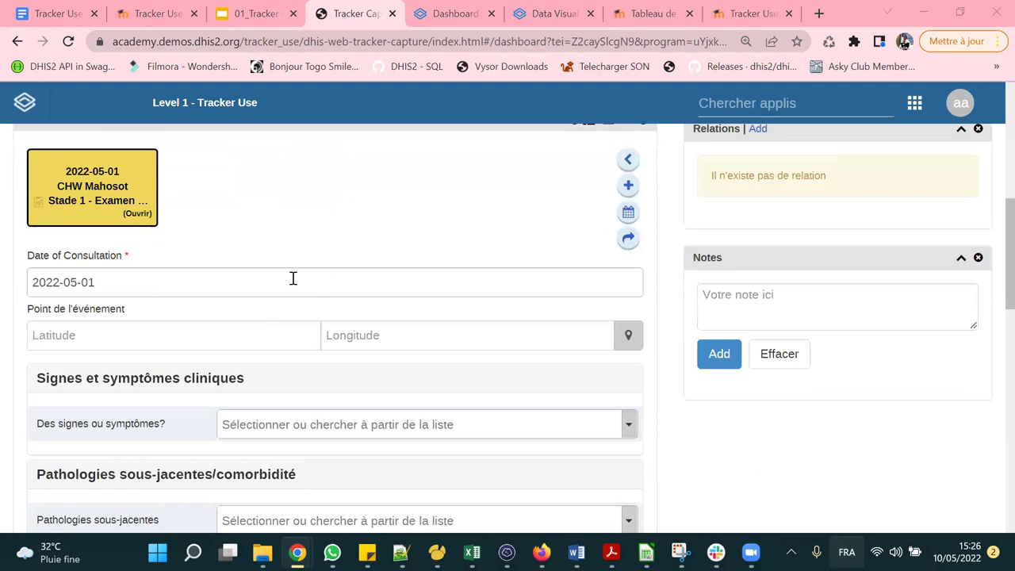
pyautogui.scroll(3, 293, 278)
pyautogui.scroll(3, 292, 276)
pyautogui.scroll(-8, 292, 276)
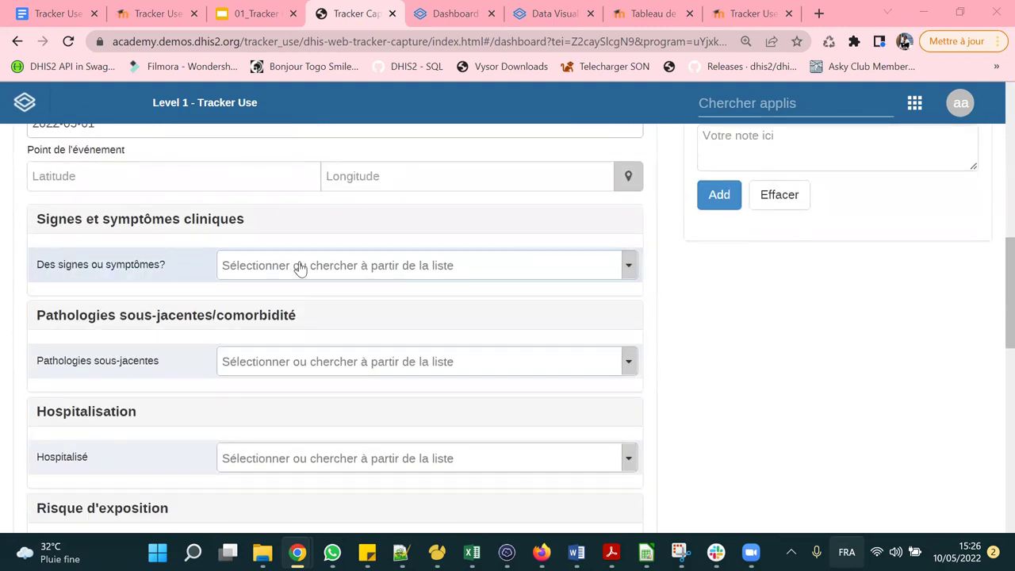
# Answer Oui to signs or symptoms, with symptom onset on 2022-05-01.
pyautogui.click(296, 267)
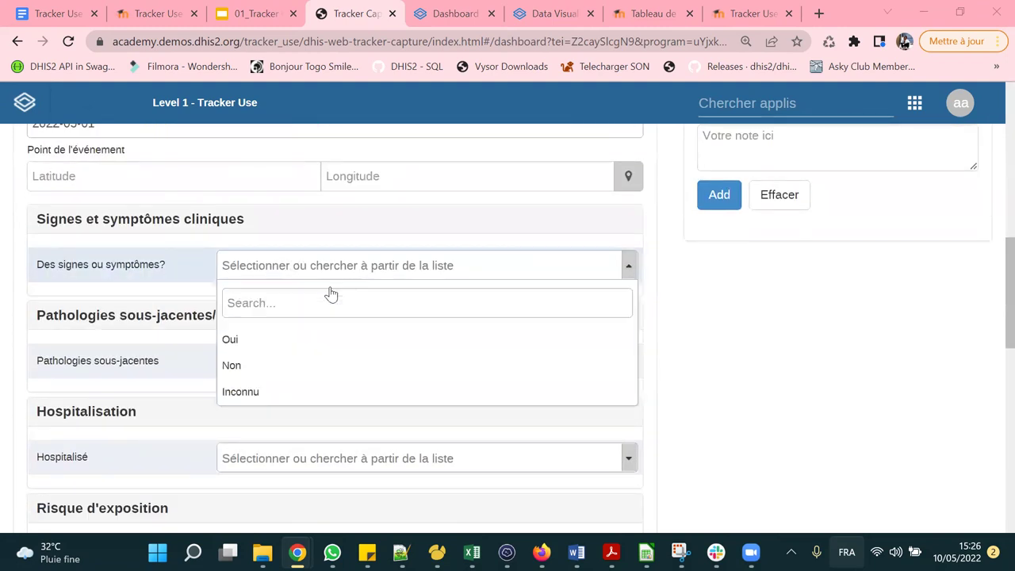
pyautogui.click(251, 341)
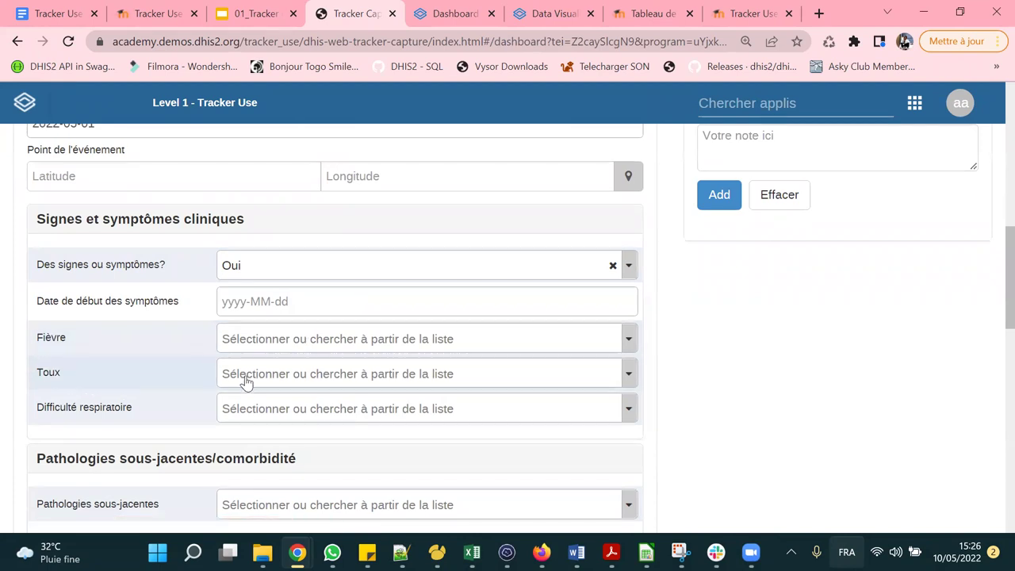
pyautogui.click(260, 303)
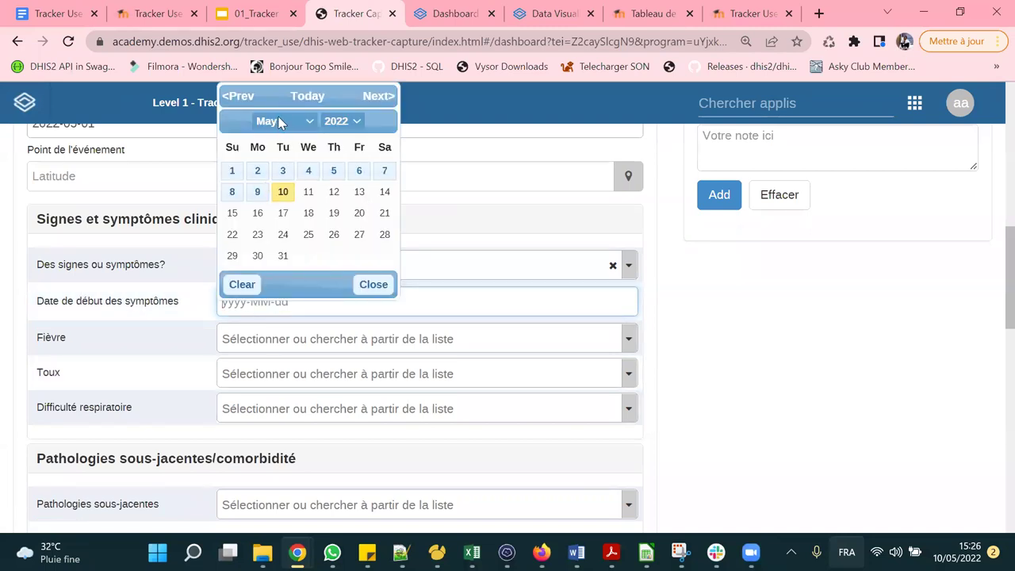
pyautogui.click(259, 191)
pyautogui.click(273, 338)
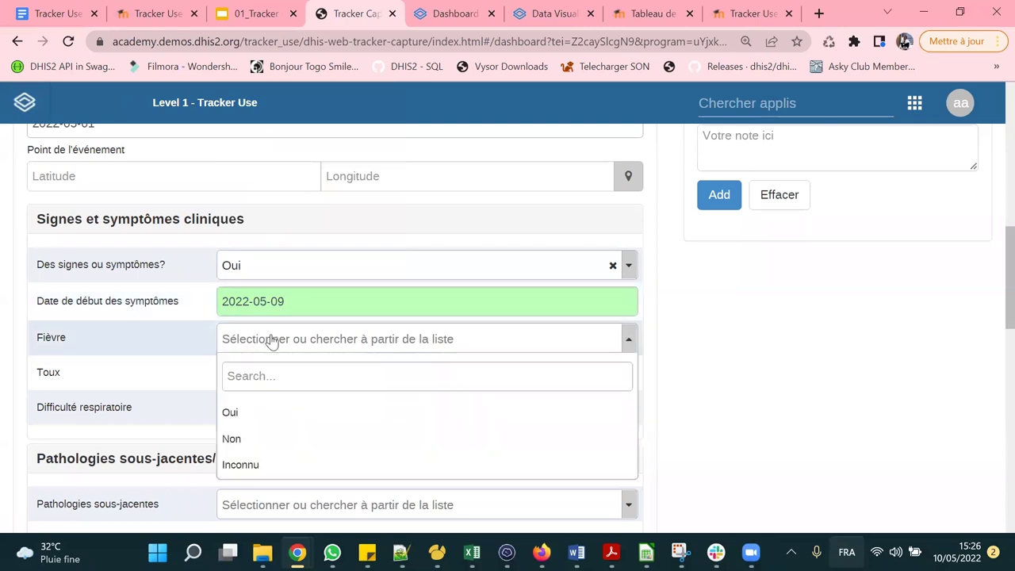
pyautogui.click(301, 304)
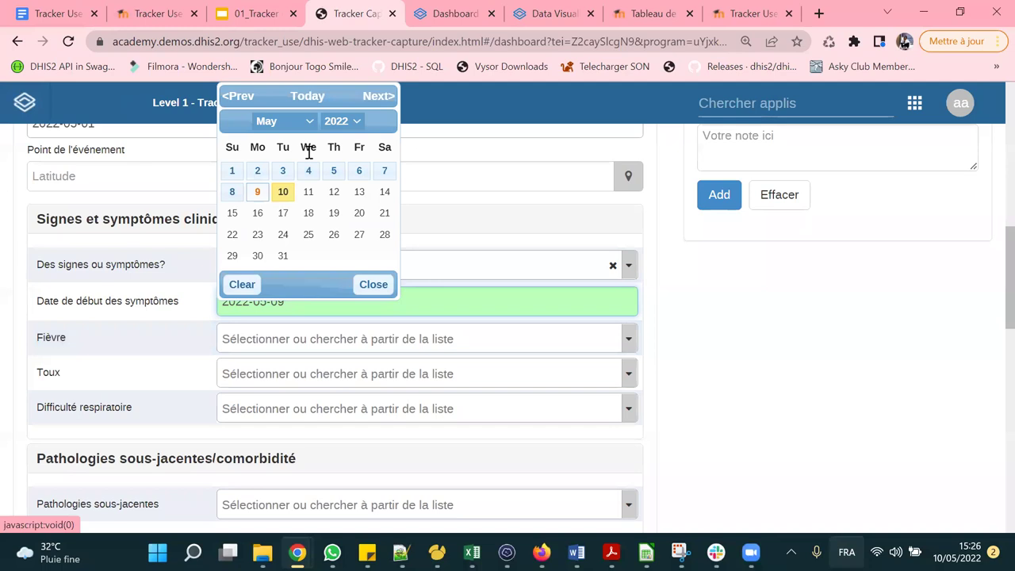
pyautogui.click(272, 121)
pyautogui.click(268, 190)
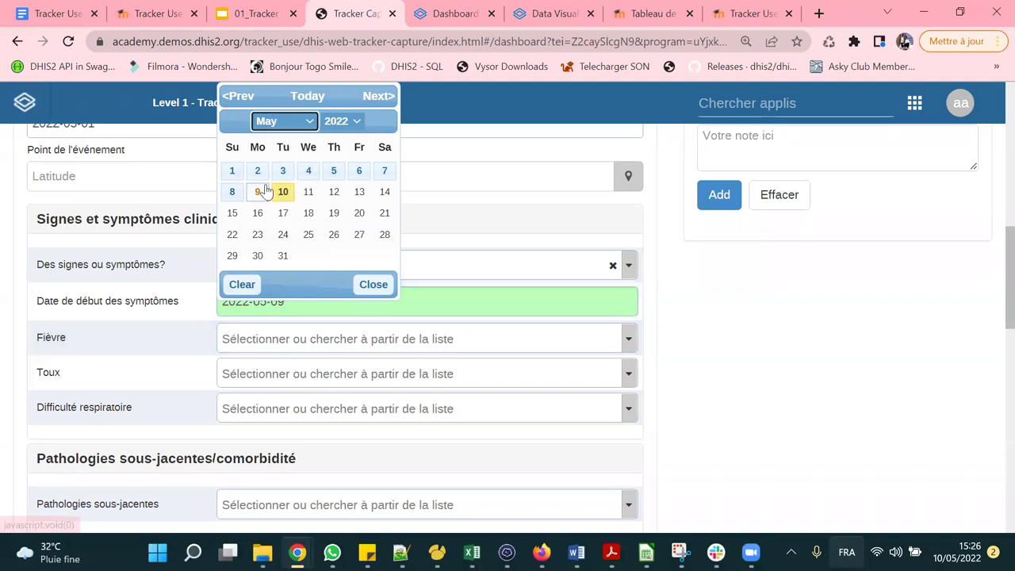
pyautogui.click(284, 123)
pyautogui.click(268, 190)
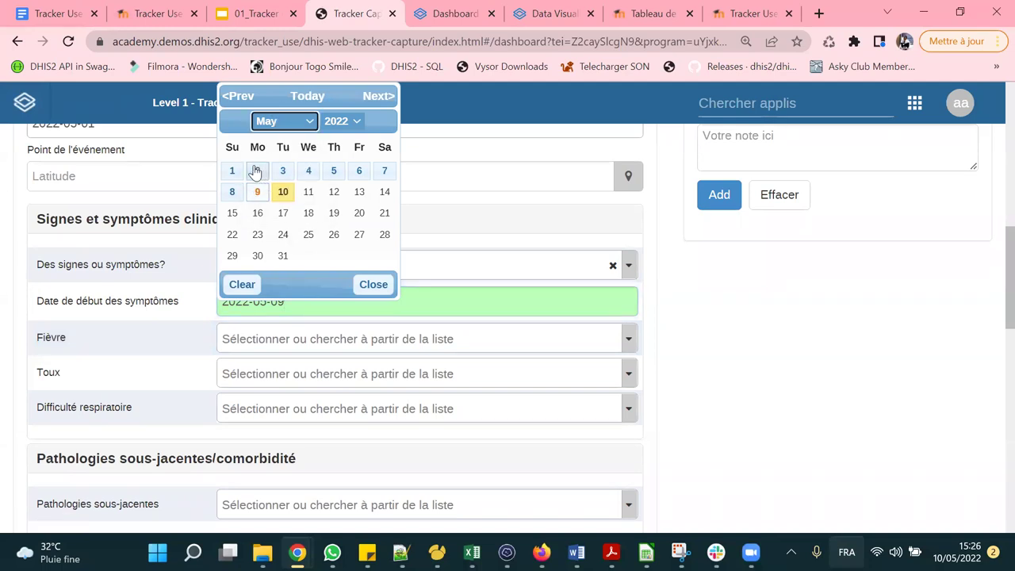
pyautogui.click(231, 175)
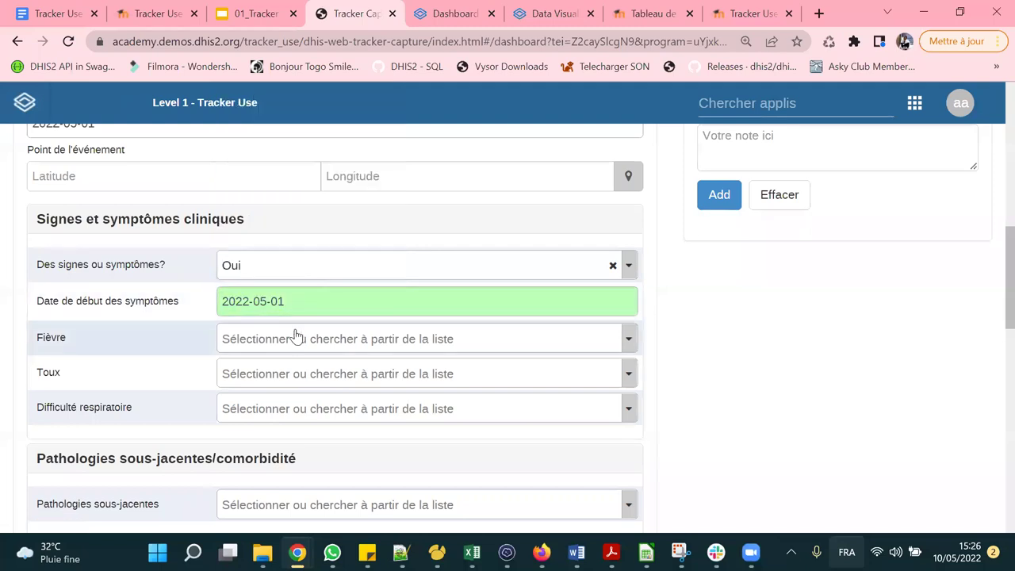
# Record fever Oui at 38 °C, cough Oui, and breathing difficulty Non.
pyautogui.scroll(-1, 292, 313)
pyautogui.click(279, 265)
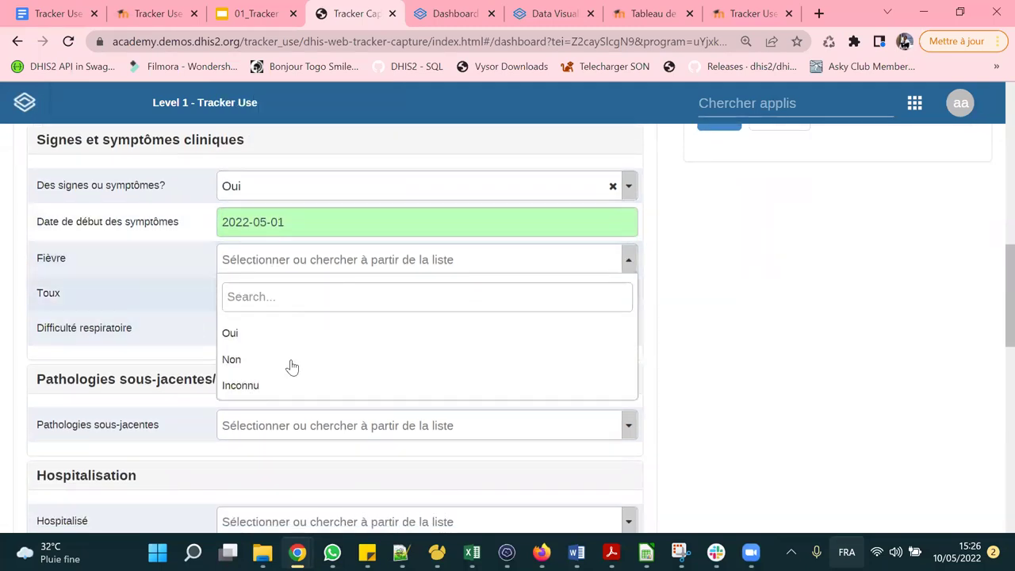
pyautogui.click(277, 333)
pyautogui.click(304, 307)
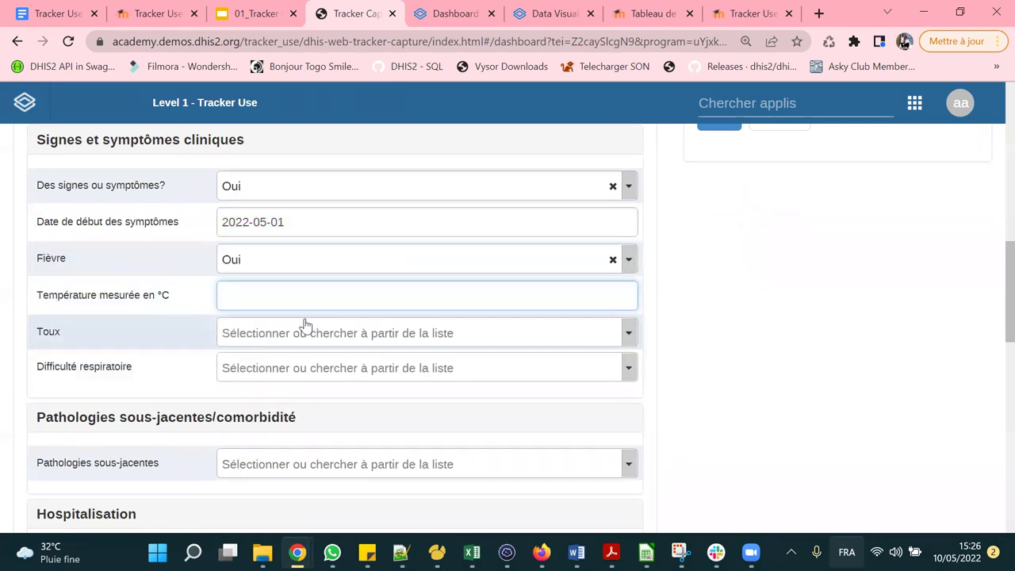
pyautogui.click(302, 337)
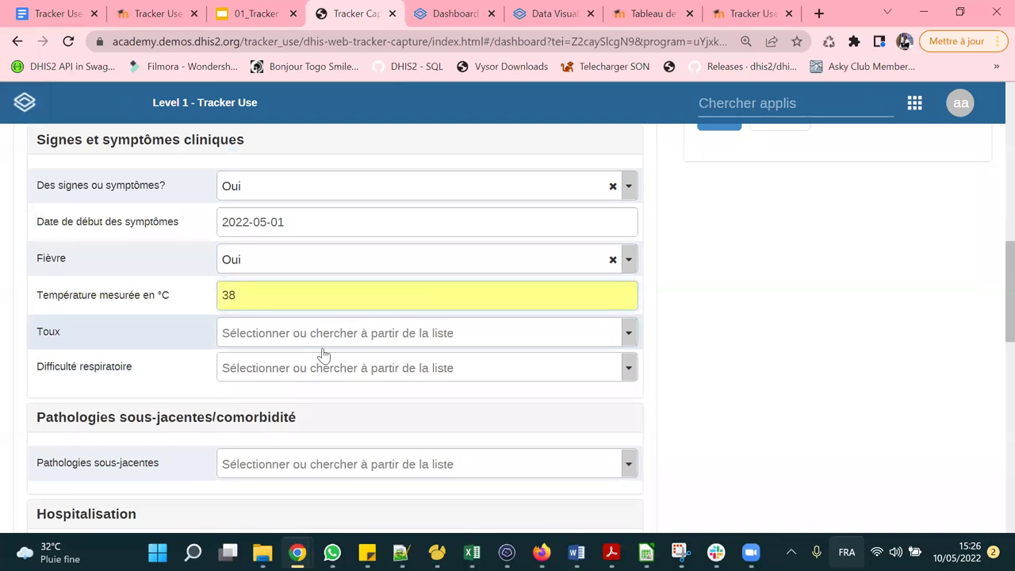
pyautogui.click(288, 402)
pyautogui.scroll(-1, 388, 420)
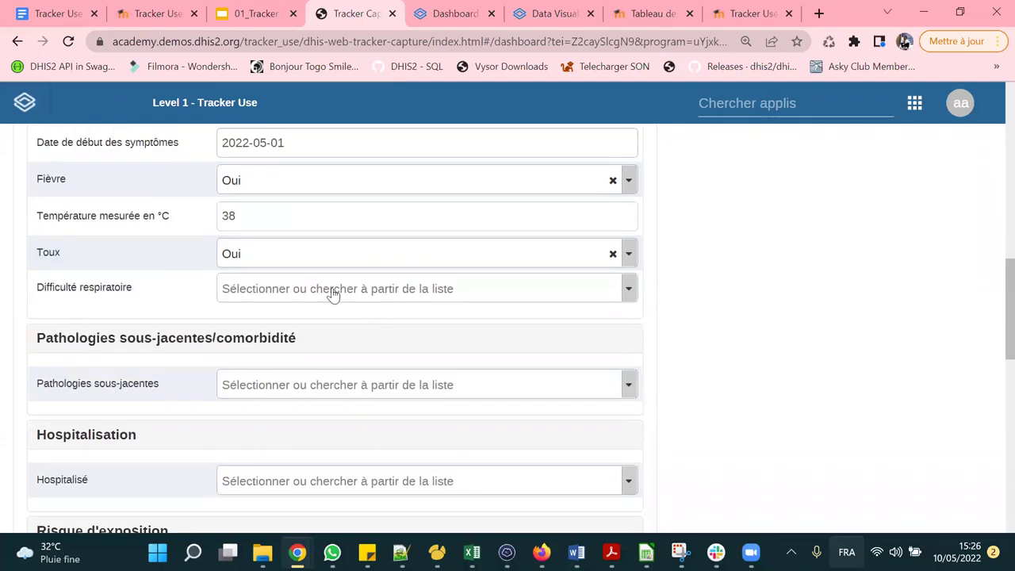
pyautogui.click(333, 290)
pyautogui.click(285, 388)
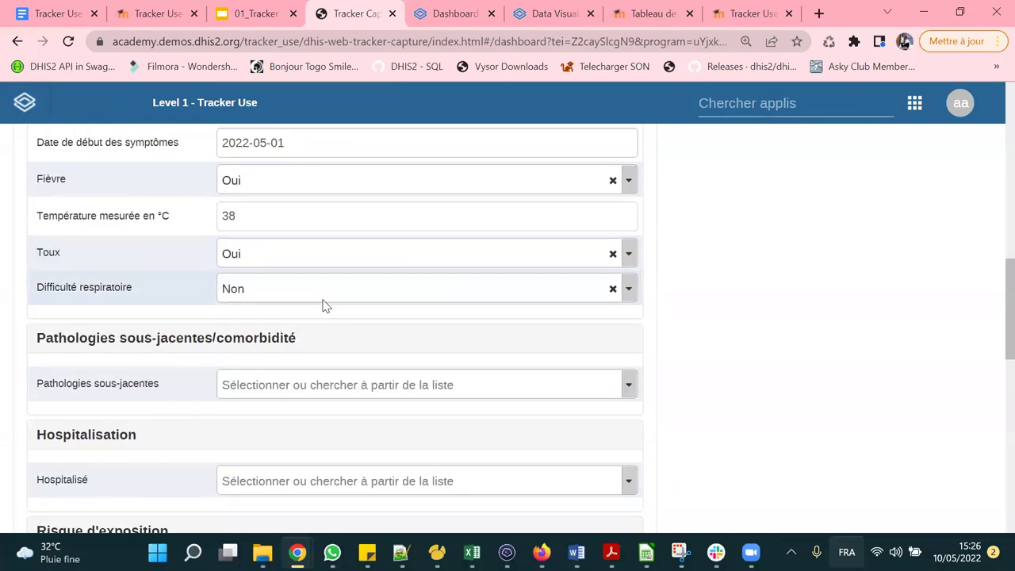
pyautogui.scroll(-2, 325, 304)
pyautogui.scroll(2, 265, 219)
pyautogui.scroll(-1, 302, 277)
# Answer Oui for Pathologies sous-jacentes.
pyautogui.click(313, 310)
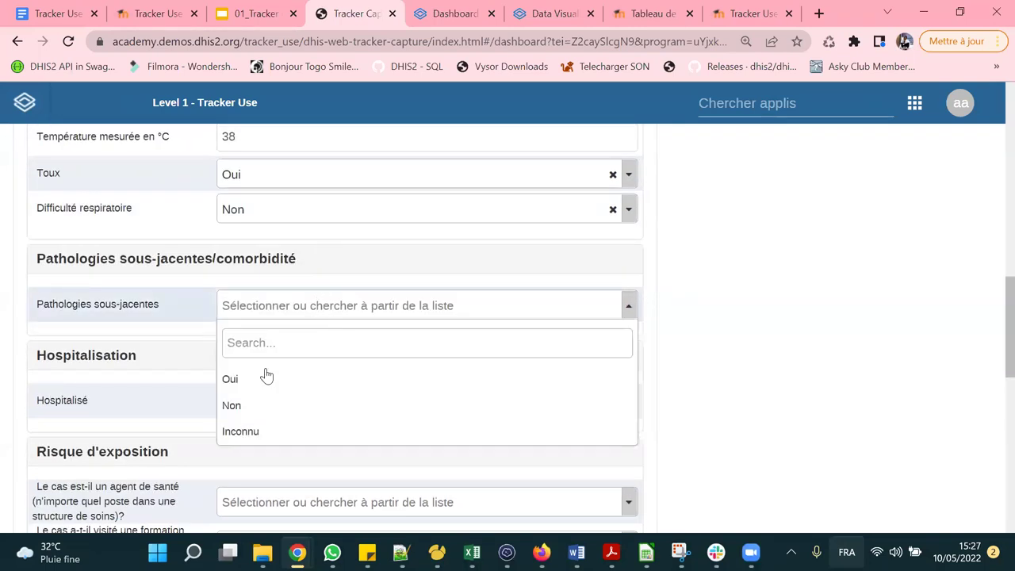
pyautogui.click(263, 378)
pyautogui.scroll(-1, 301, 277)
pyautogui.scroll(-4, 299, 333)
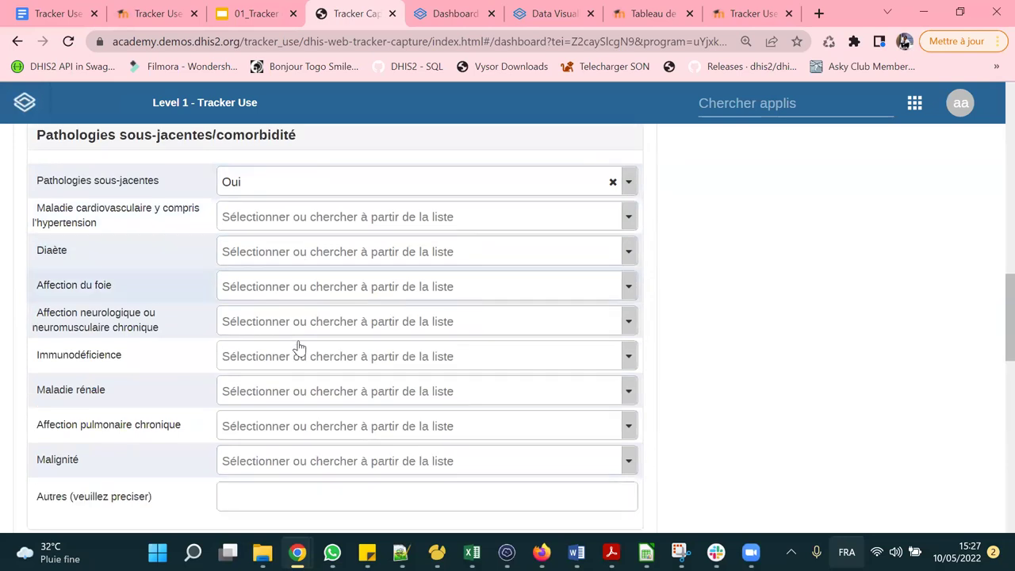
pyautogui.scroll(4, 305, 309)
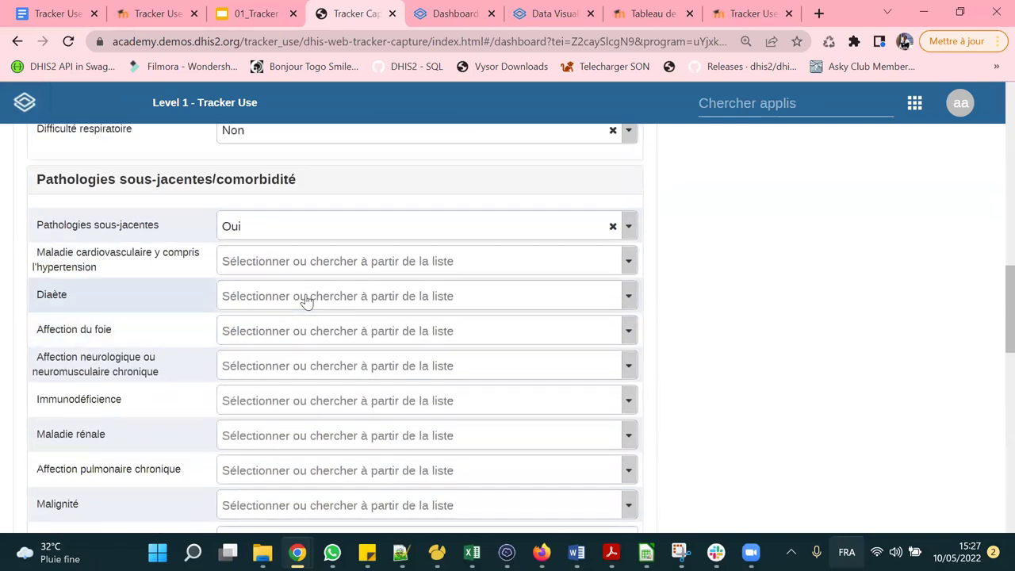
pyautogui.scroll(-5, 306, 300)
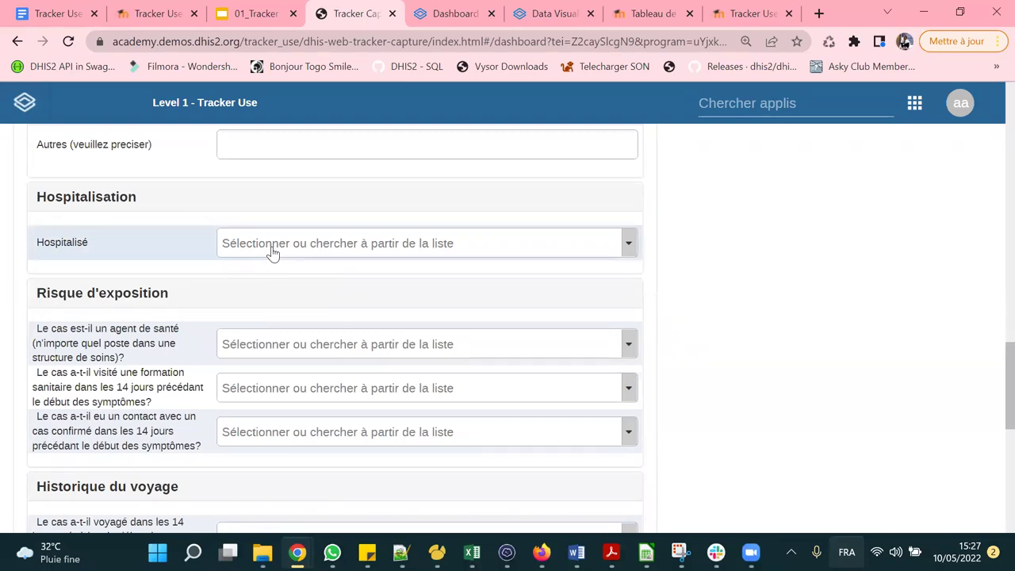
# Set Hospitalisé to Non, correcting an initial Oui.
pyautogui.click(483, 247)
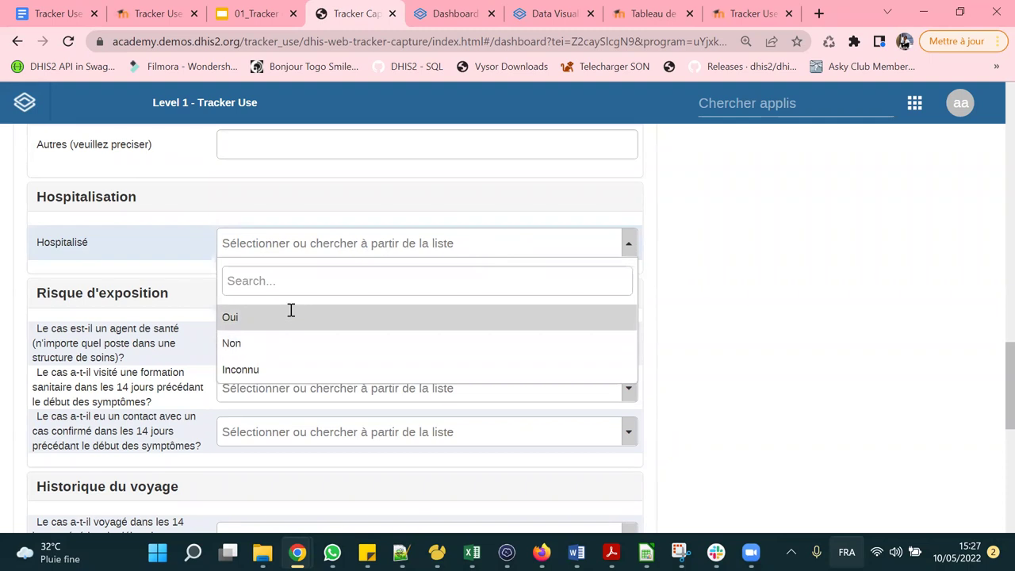
pyautogui.click(290, 312)
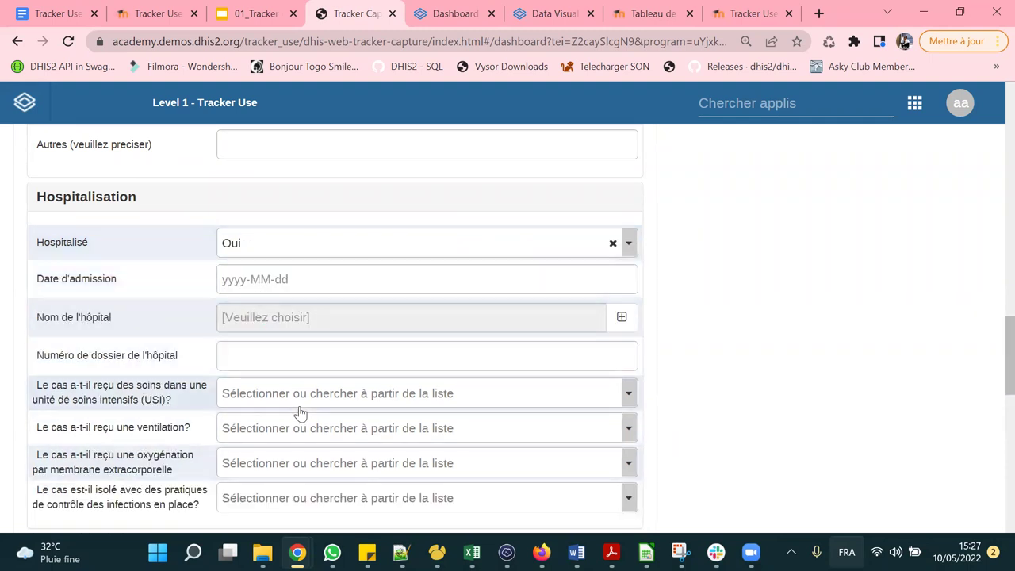
pyautogui.scroll(-2, 306, 283)
pyautogui.scroll(2, 303, 282)
pyautogui.scroll(1, 304, 283)
pyautogui.click(287, 325)
pyautogui.click(265, 421)
pyautogui.scroll(-2, 319, 224)
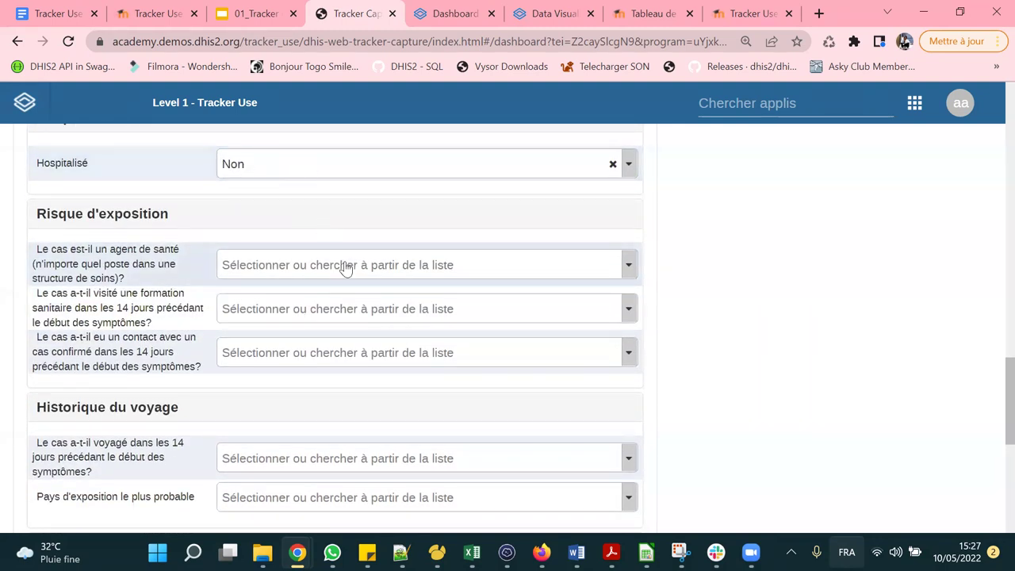
# Scroll through the filled examination form, then switch to Slack from the taskbar.
pyautogui.scroll(-2, 346, 269)
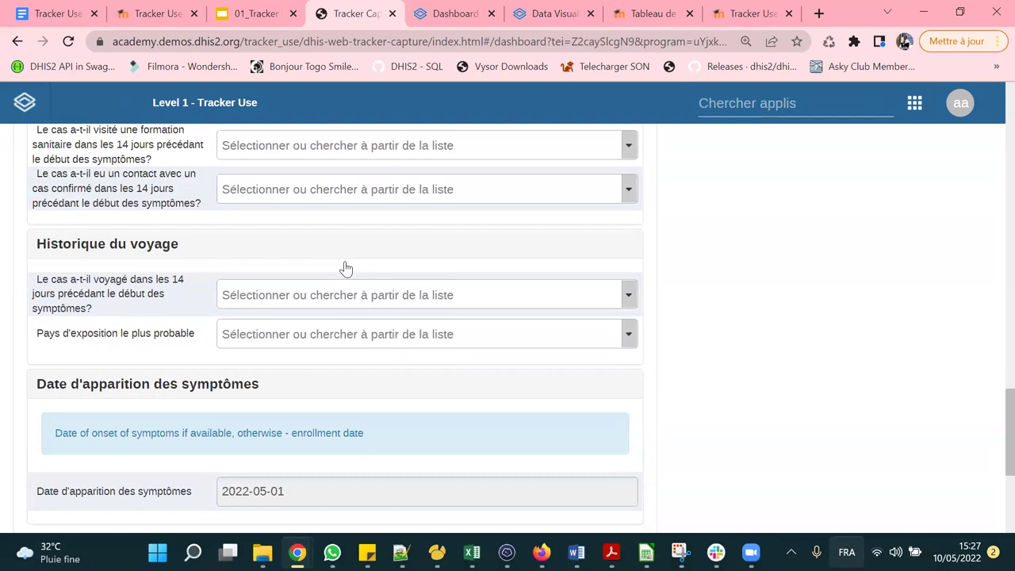
pyautogui.scroll(-3, 345, 268)
pyautogui.scroll(4, 346, 268)
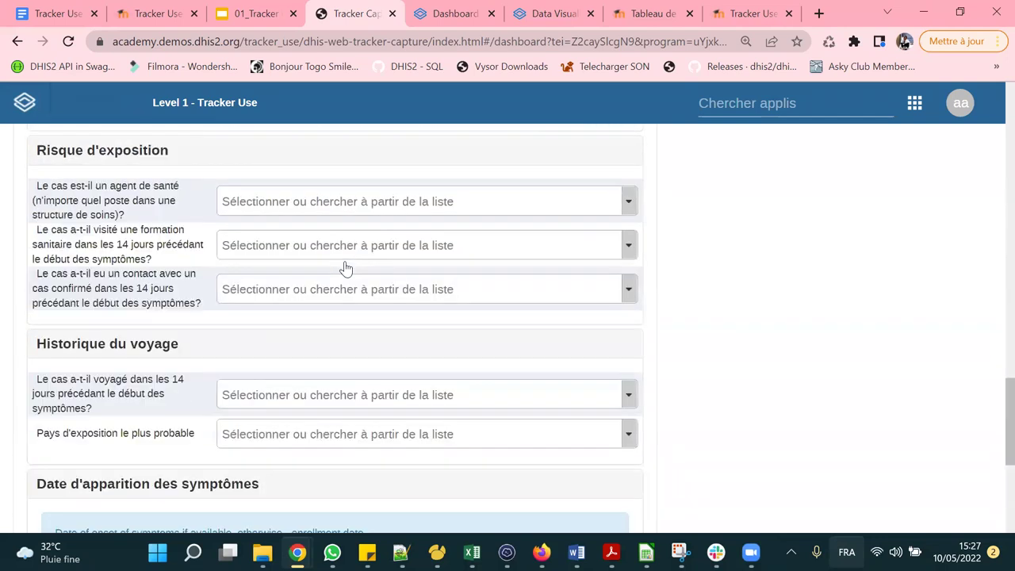
pyautogui.scroll(5, 346, 269)
pyautogui.scroll(5, 345, 268)
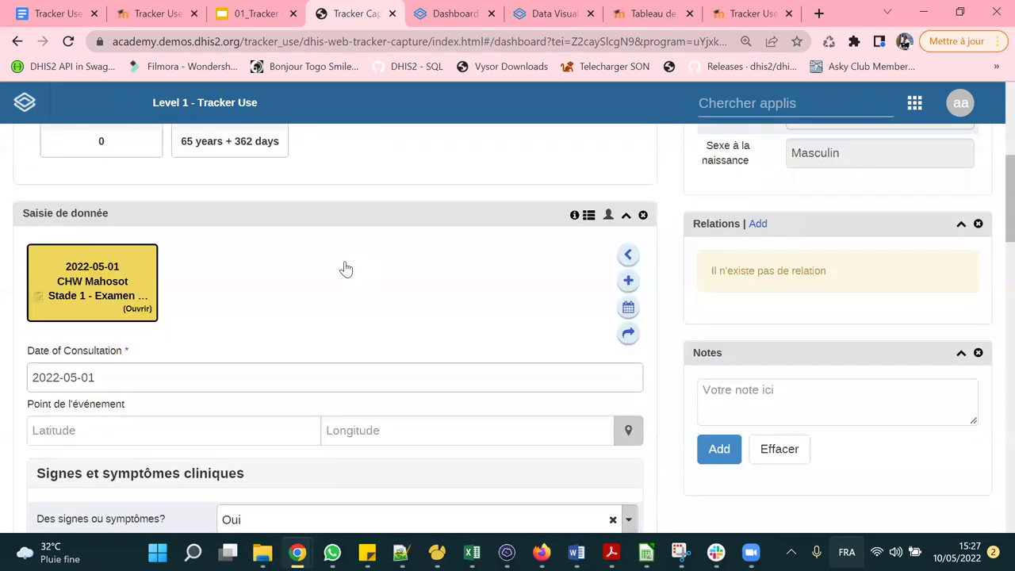
pyautogui.scroll(2, 346, 268)
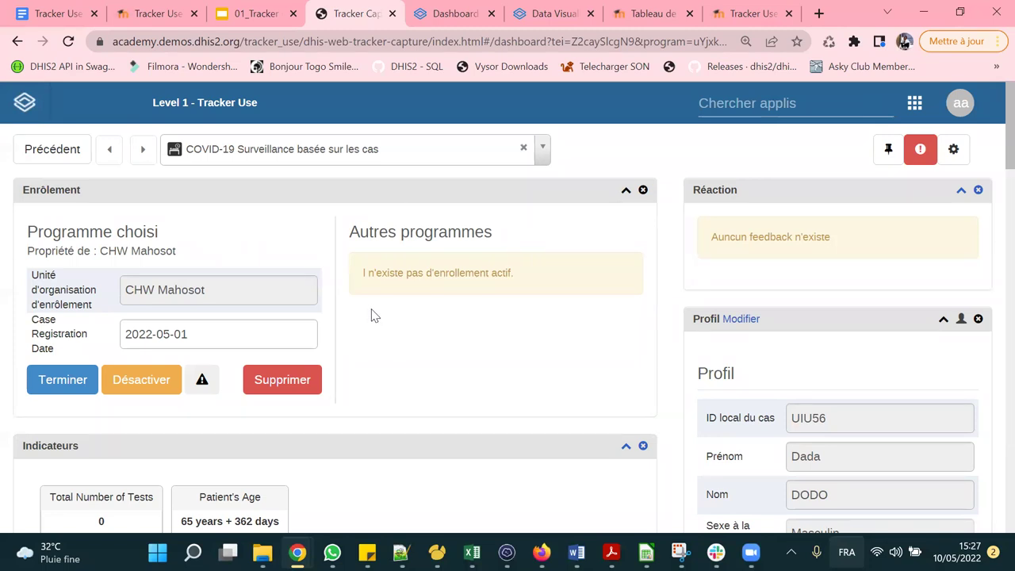
pyautogui.scroll(-5, 370, 315)
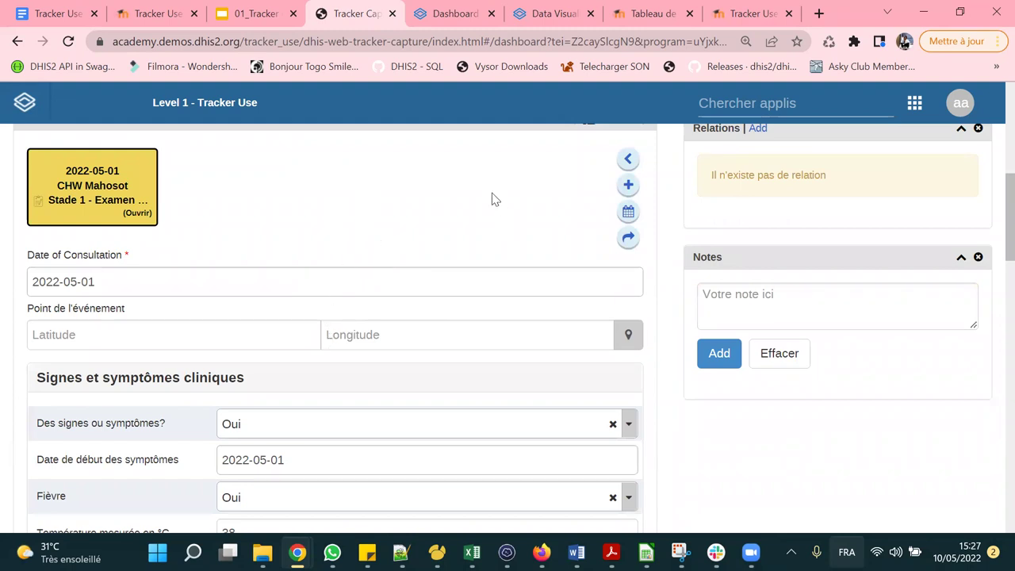
pyautogui.scroll(3, 493, 197)
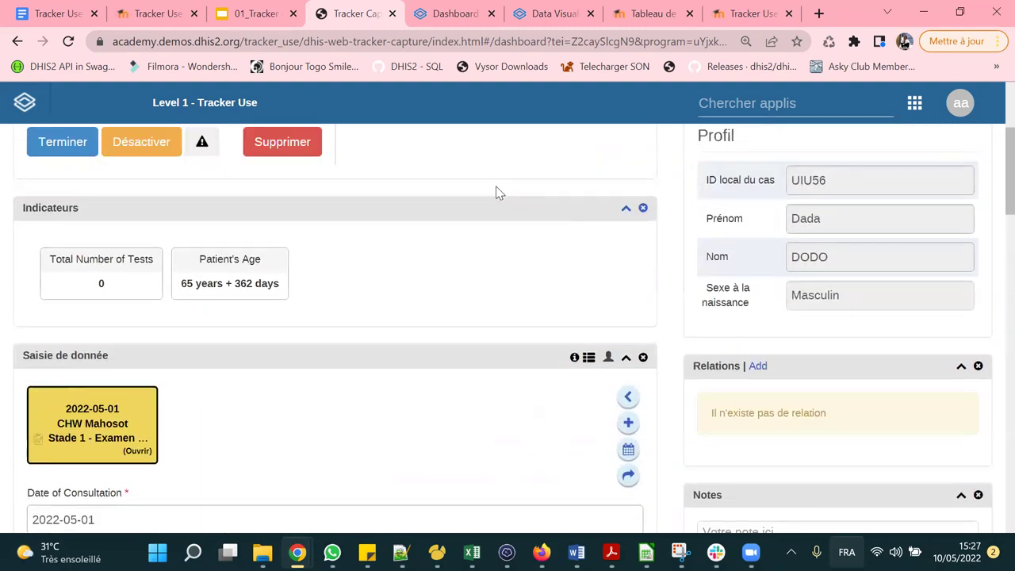
pyautogui.scroll(2, 495, 192)
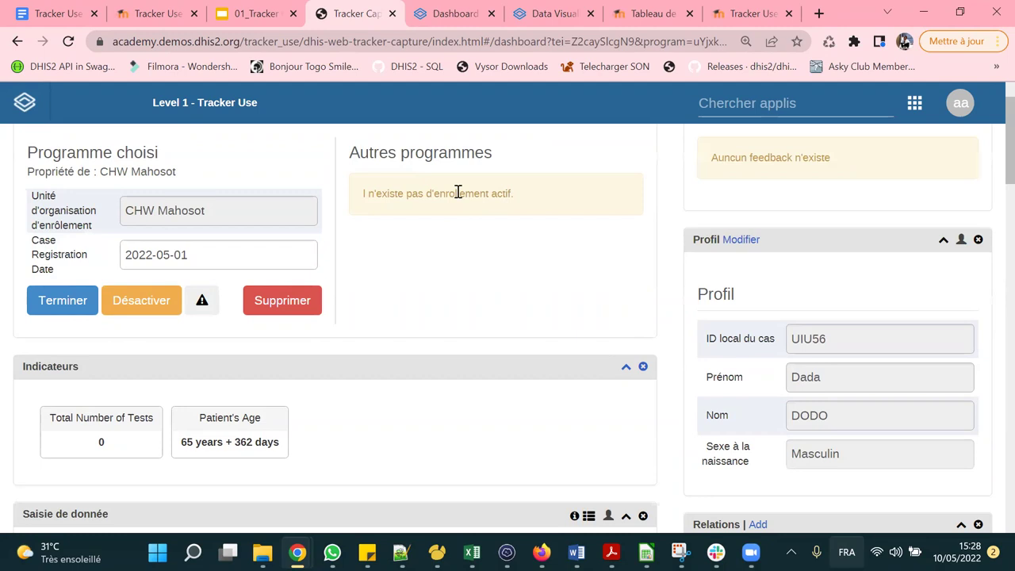
pyautogui.scroll(-4, 457, 193)
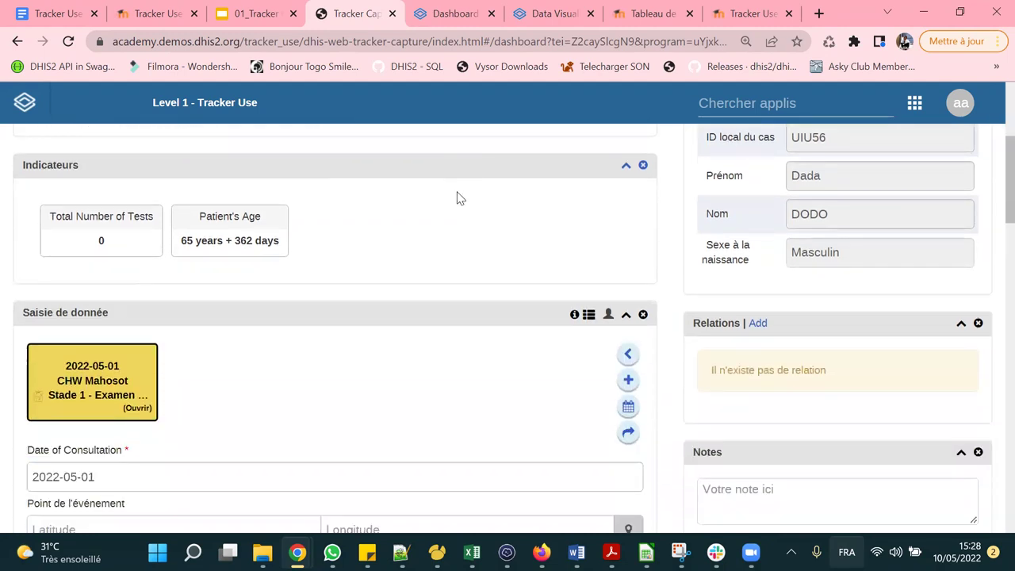
pyautogui.scroll(-15, 456, 197)
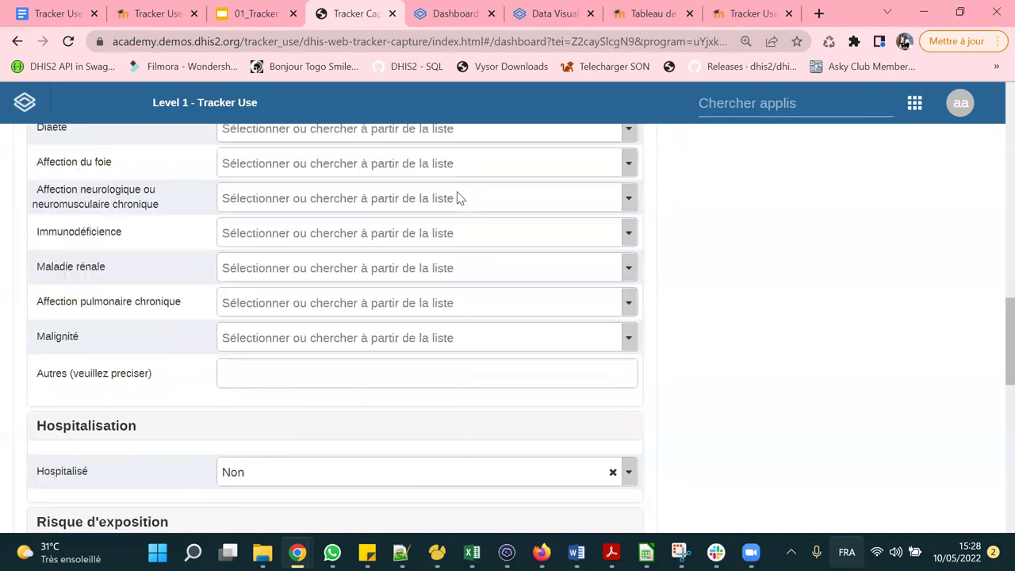
pyautogui.scroll(-4, 456, 197)
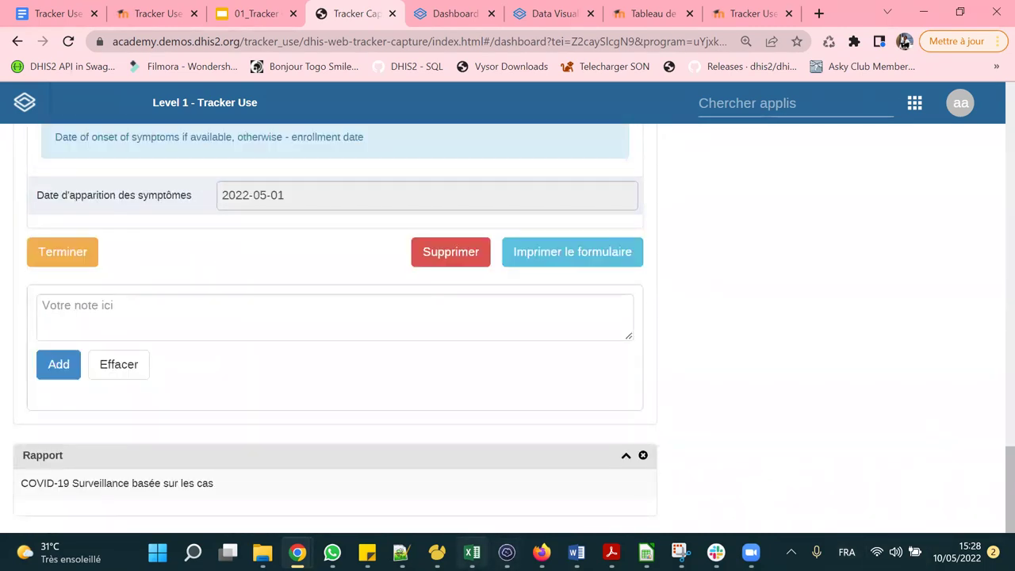
pyautogui.click(716, 553)
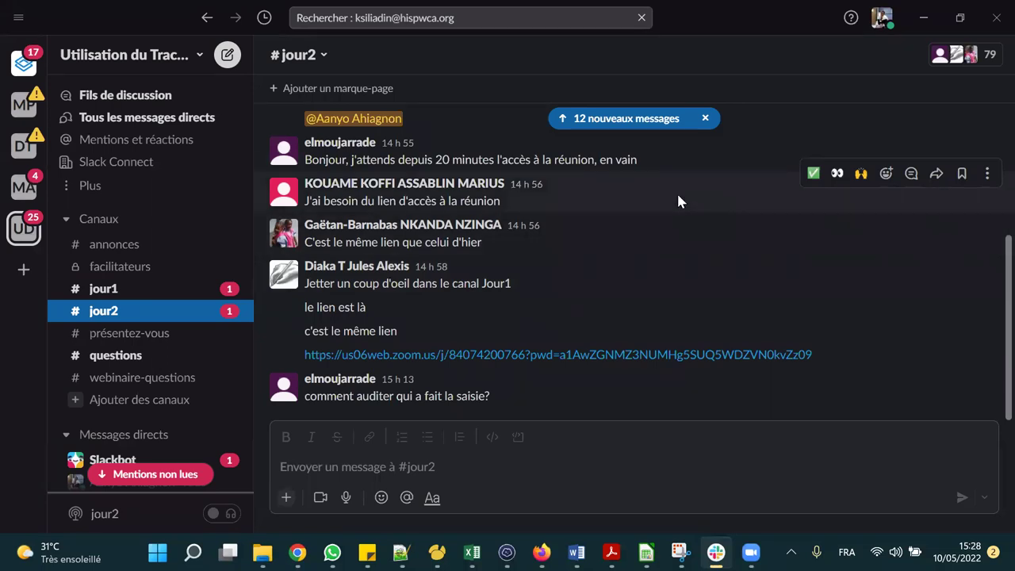
# Scroll through the #jour2 channel's new messages about the Zoom meeting link.
pyautogui.scroll(3, 678, 201)
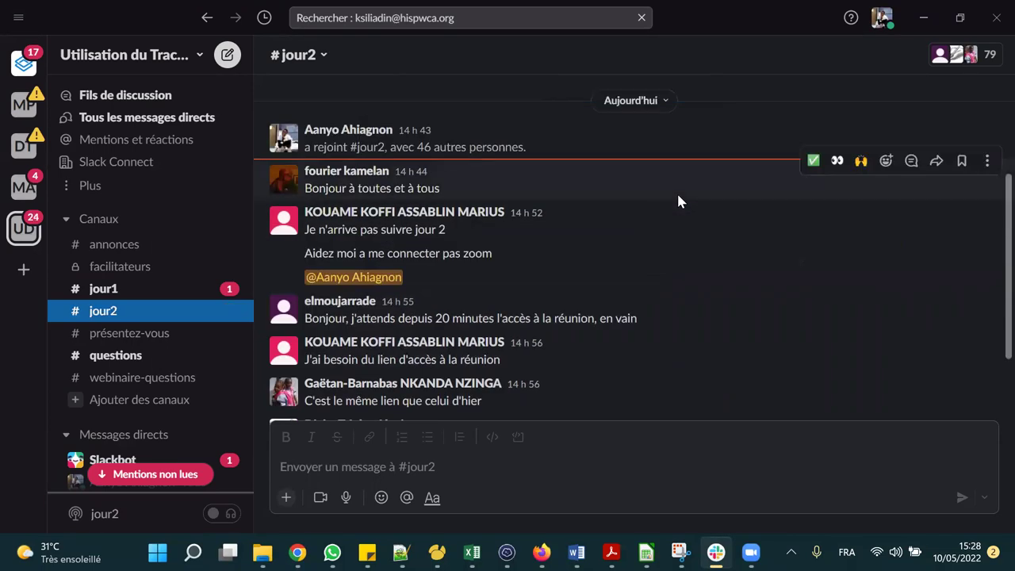
pyautogui.scroll(-2, 677, 201)
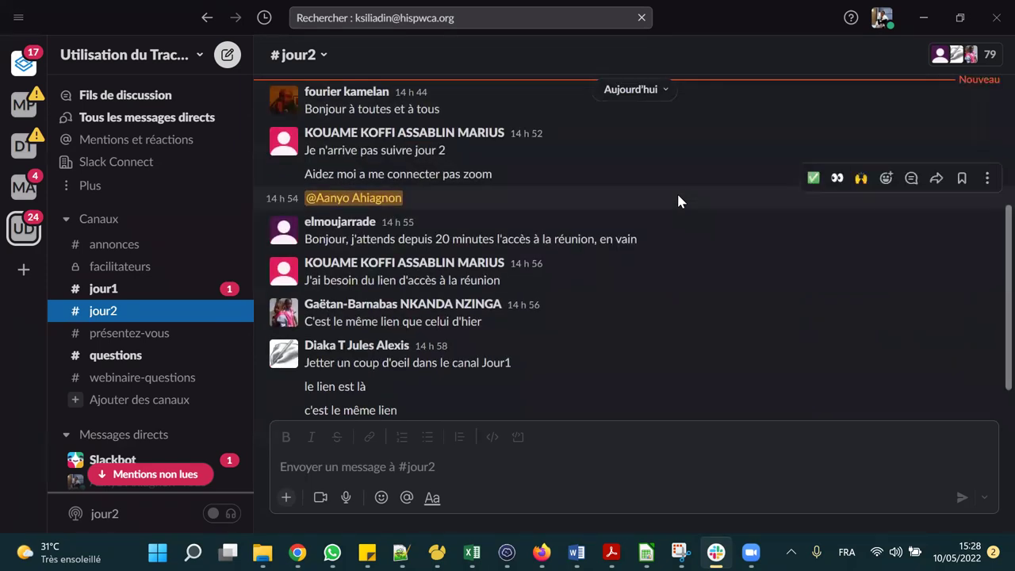
pyautogui.scroll(-2, 678, 201)
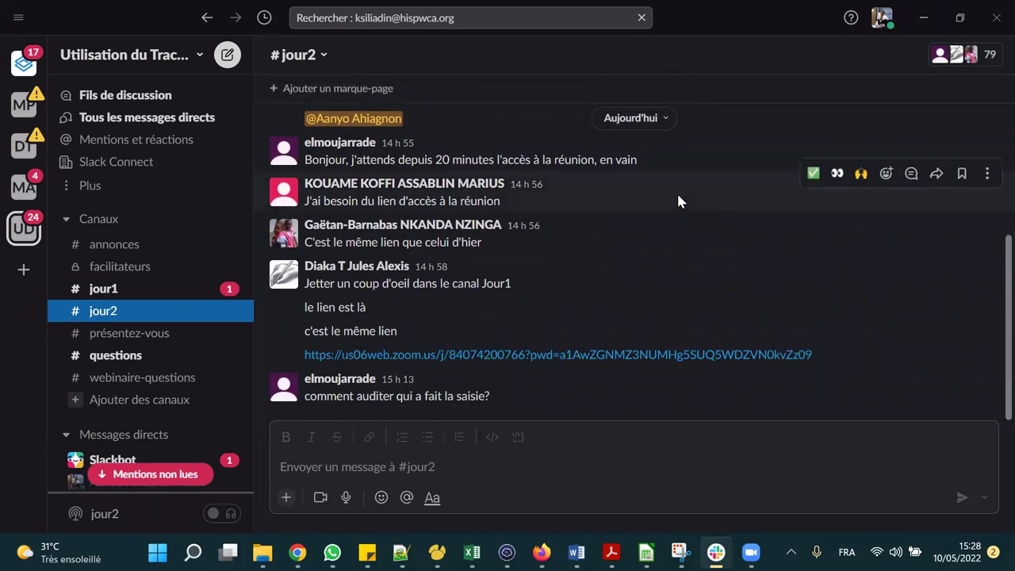
pyautogui.scroll(6, 678, 201)
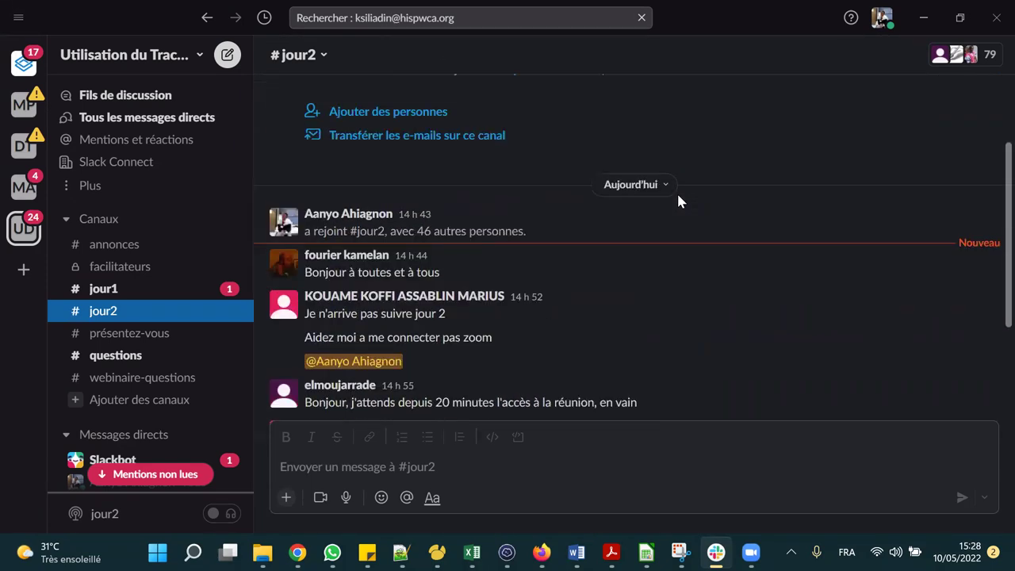
# Minimize Slack and view, then close, the data entry audit history.
pyautogui.click(923, 17)
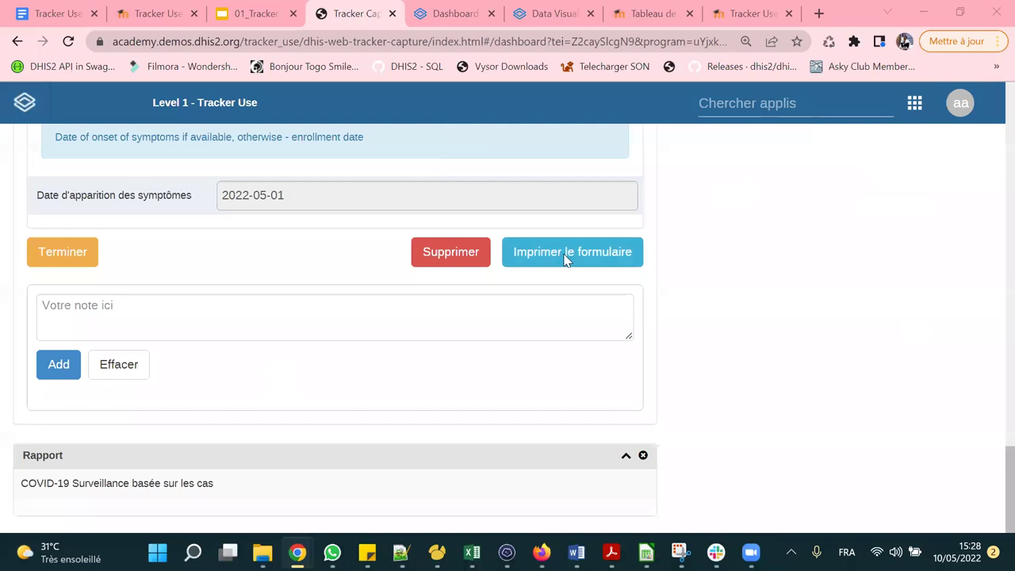
pyautogui.scroll(8, 564, 260)
pyautogui.scroll(15, 564, 260)
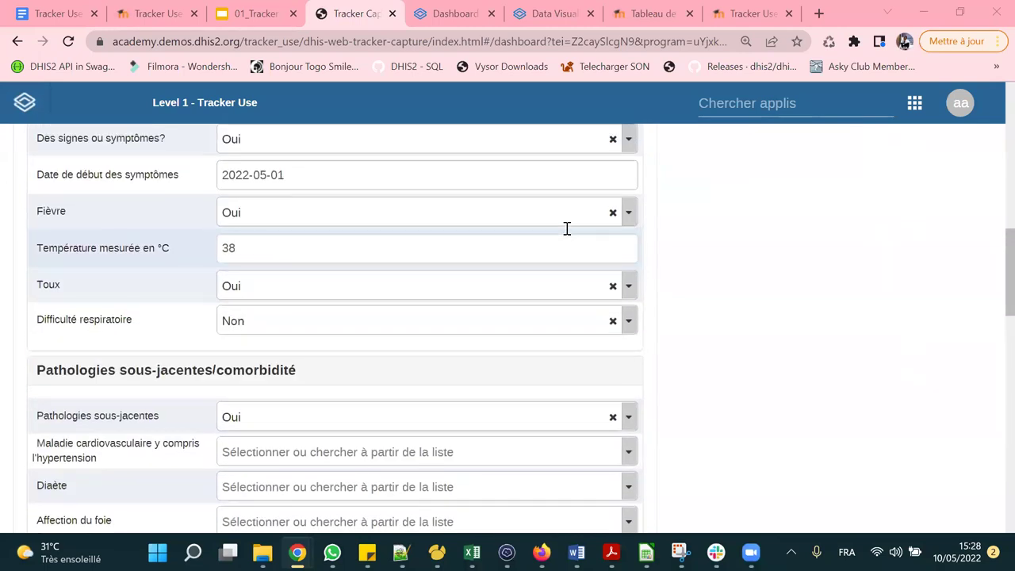
pyautogui.scroll(-2, 567, 228)
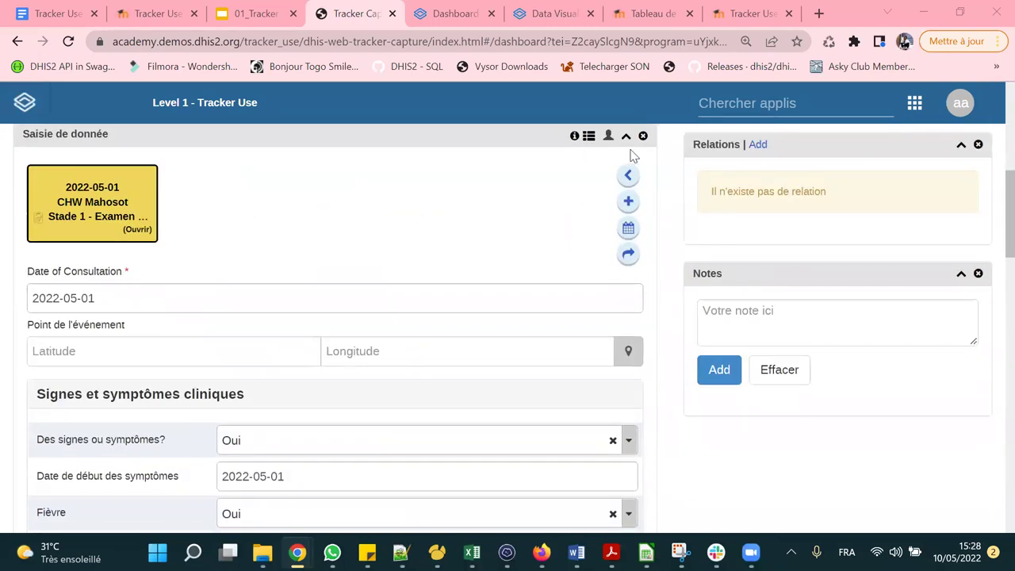
pyautogui.click(607, 140)
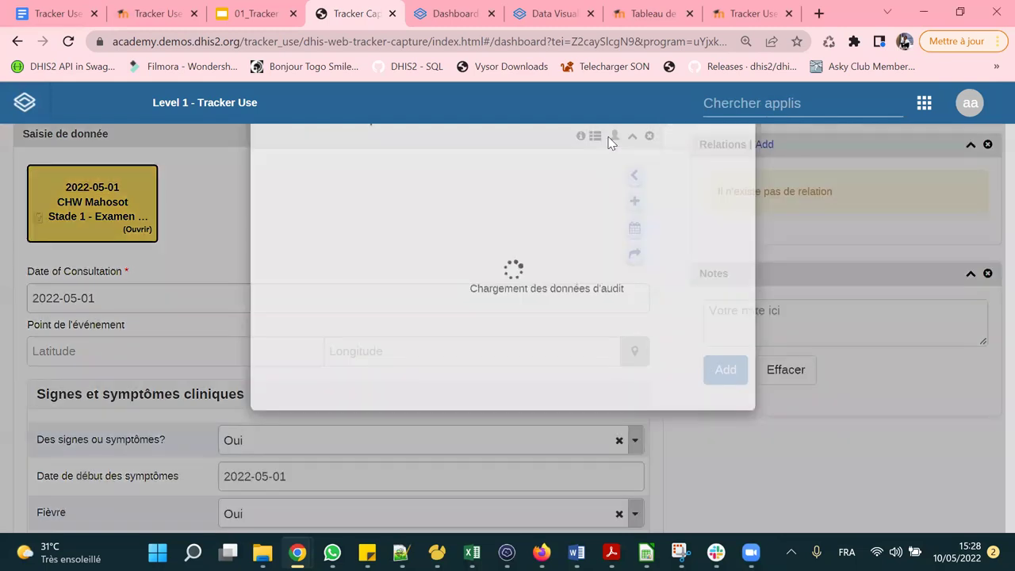
pyautogui.click(697, 342)
# Change the symptom onset date to 2022-05-09.
pyautogui.scroll(-1, 309, 332)
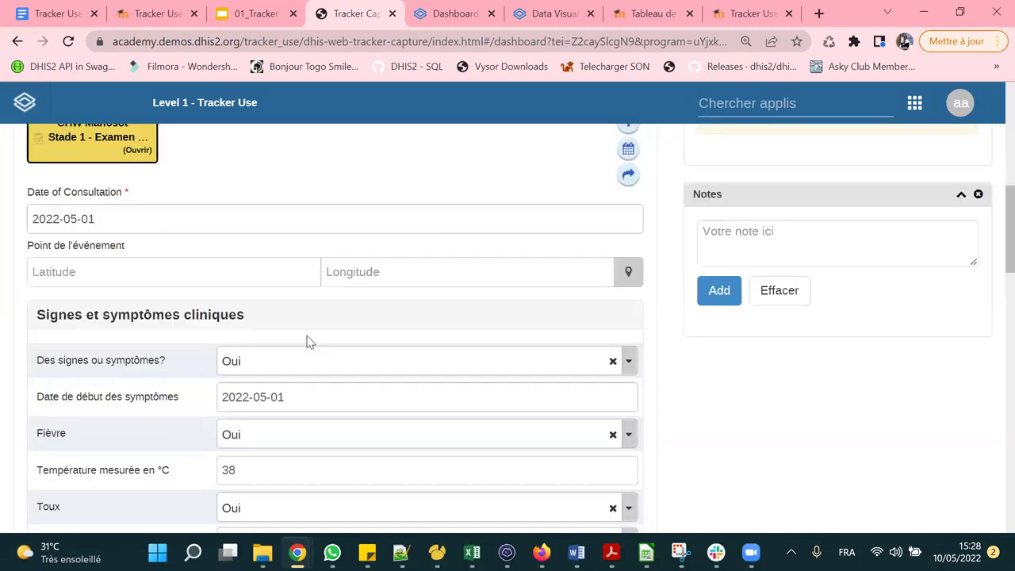
pyautogui.click(321, 396)
pyautogui.click(258, 279)
pyautogui.scroll(-15, 346, 342)
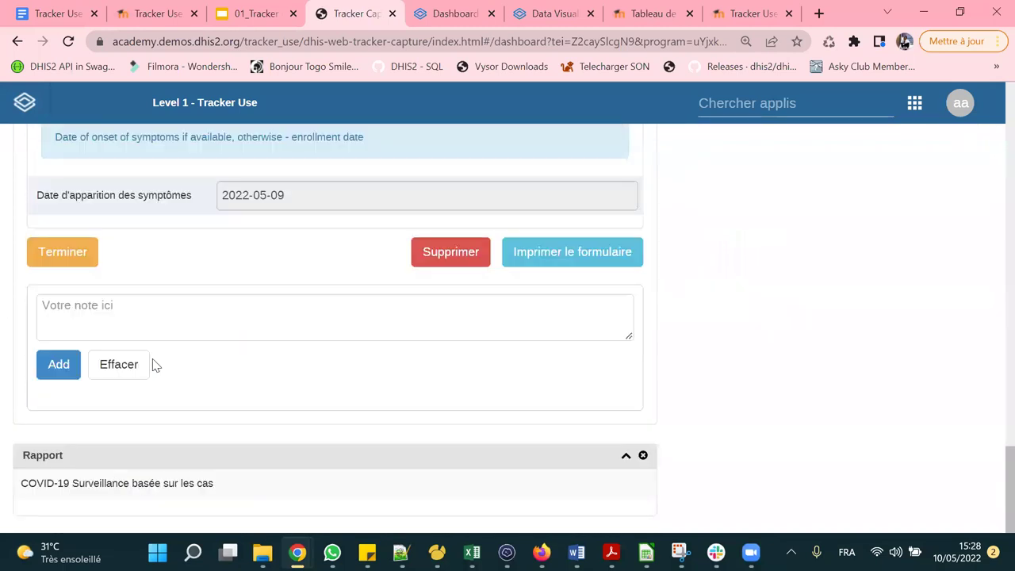
# Mark the Stade 1 examination event as completed with Terminer and confirm.
pyautogui.click(61, 251)
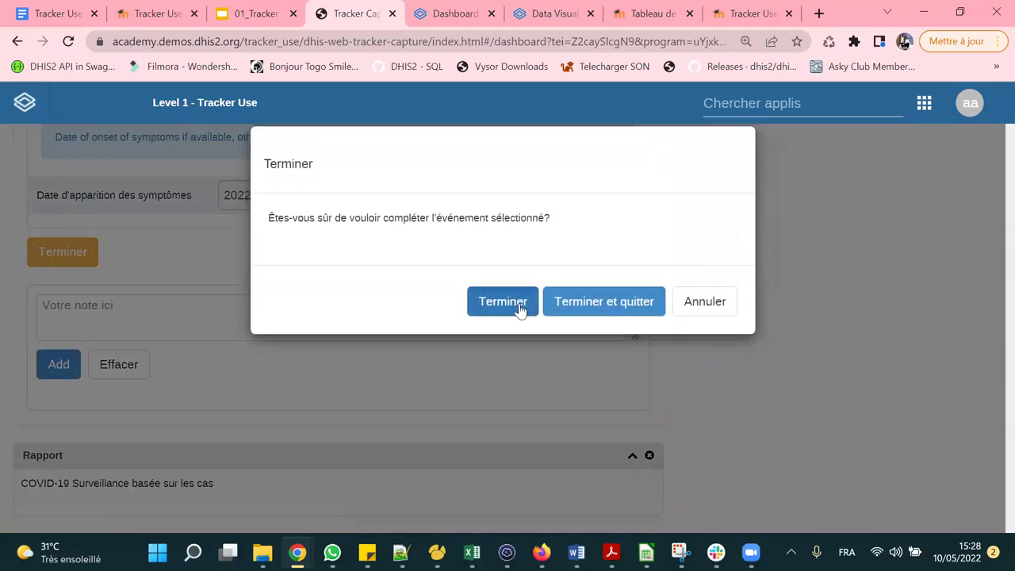
pyautogui.click(521, 308)
pyautogui.scroll(5, 487, 272)
pyautogui.scroll(-5, 487, 272)
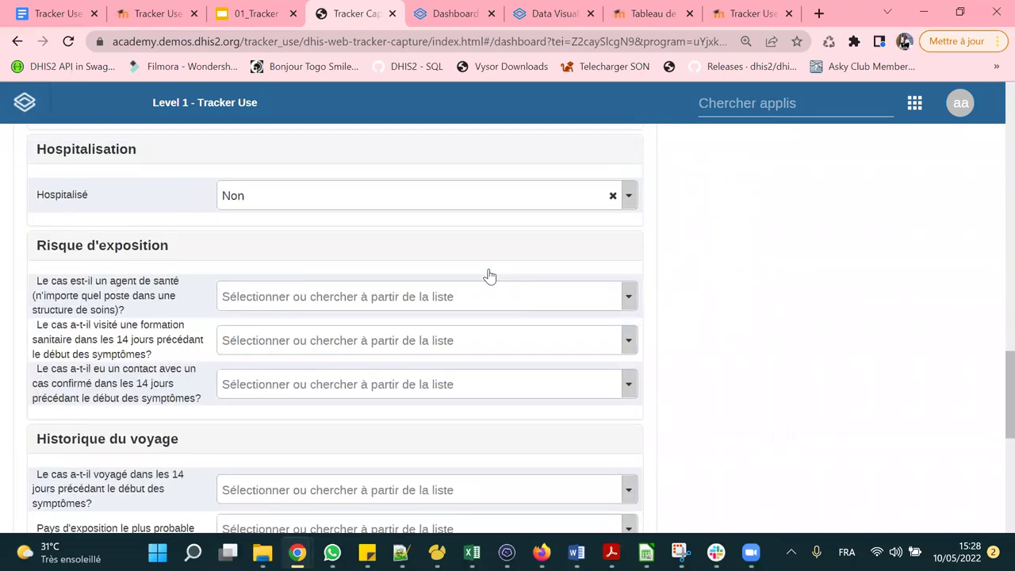
pyautogui.scroll(6, 487, 272)
# Set Pathologies sous-jacentes to Non and review the event's audit history.
pyautogui.click(321, 245)
pyautogui.click(238, 343)
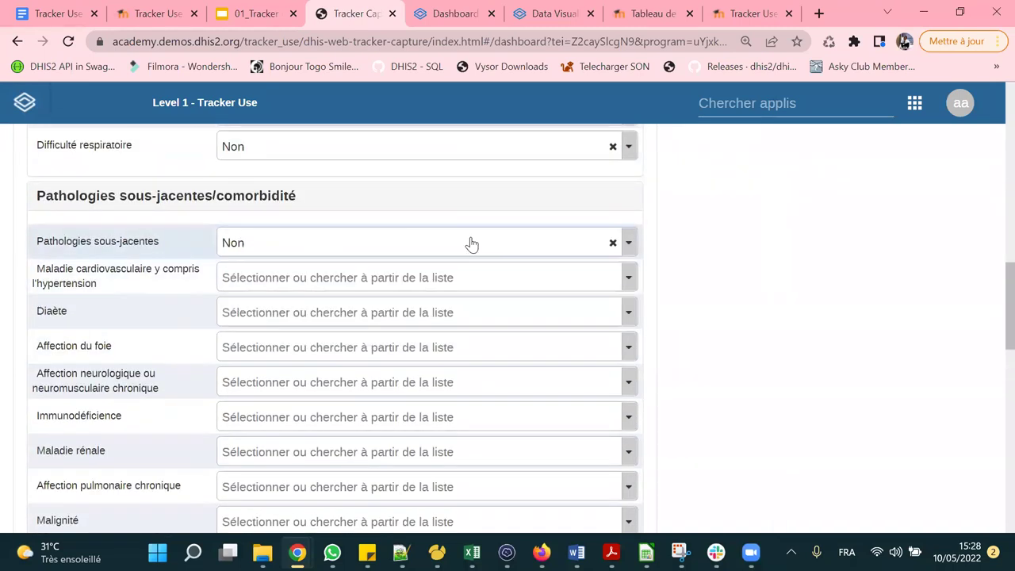
pyautogui.scroll(5, 604, 217)
pyautogui.scroll(4, 604, 216)
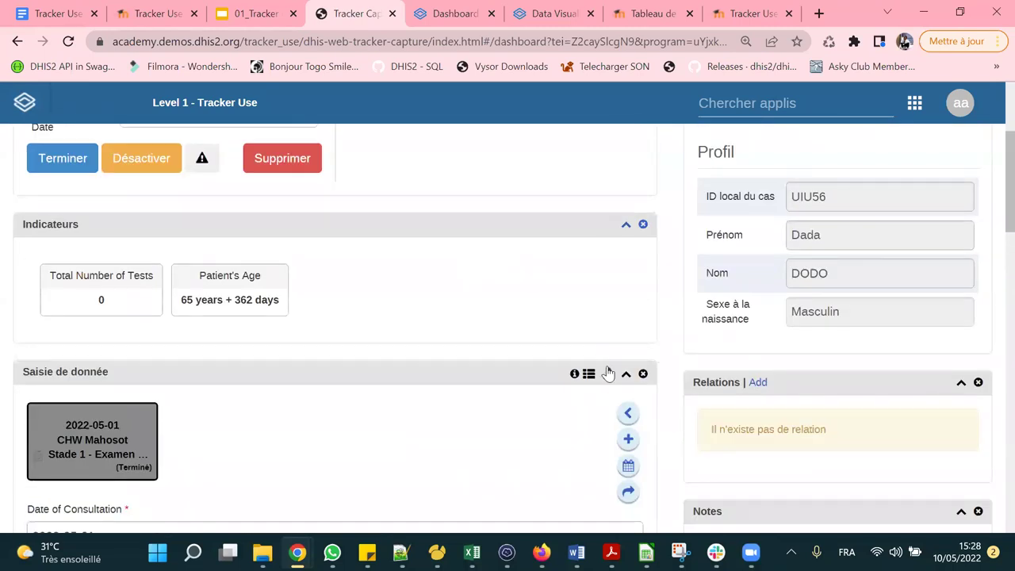
pyautogui.click(608, 374)
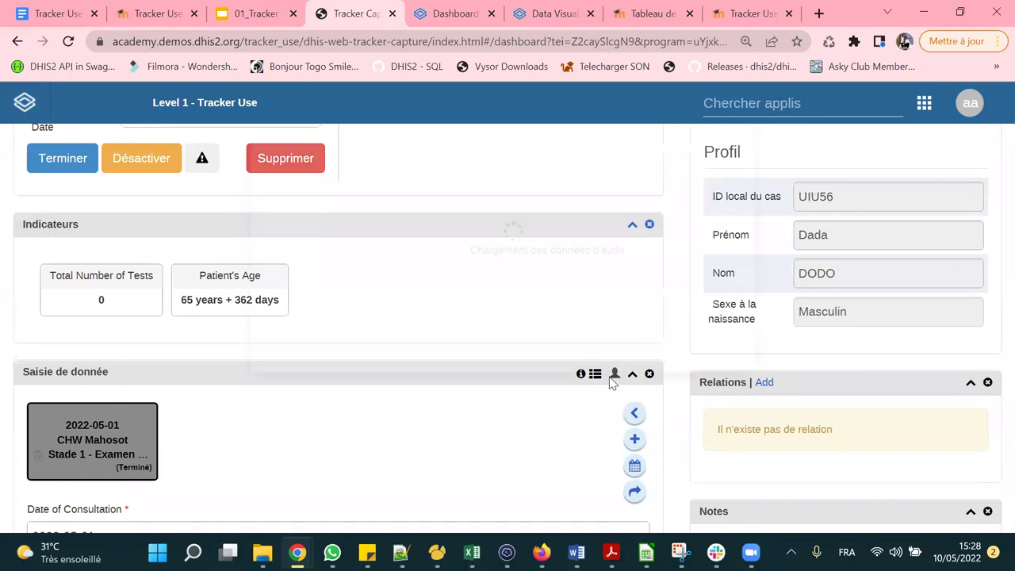
pyautogui.click(705, 345)
pyautogui.scroll(-2, 593, 262)
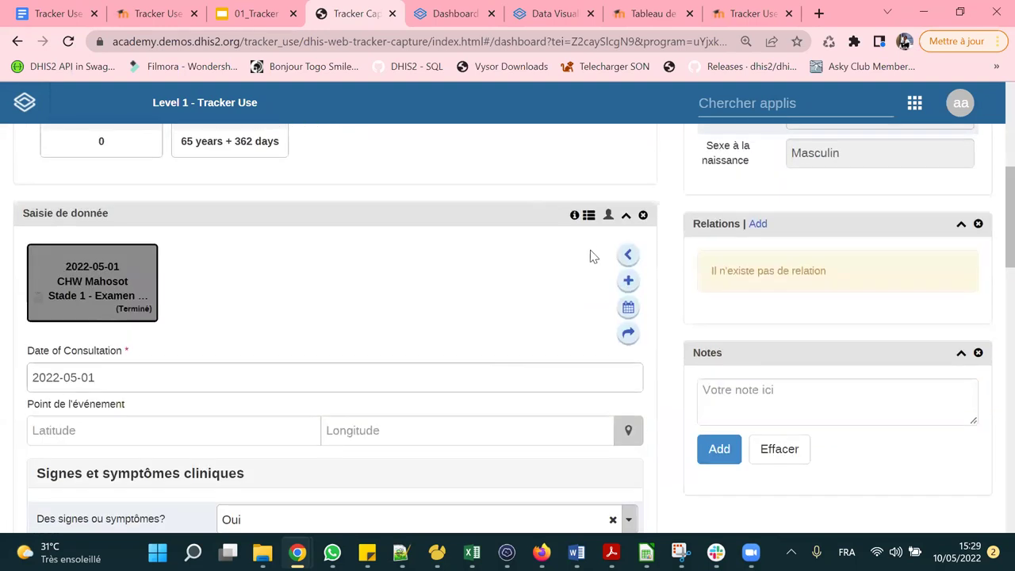